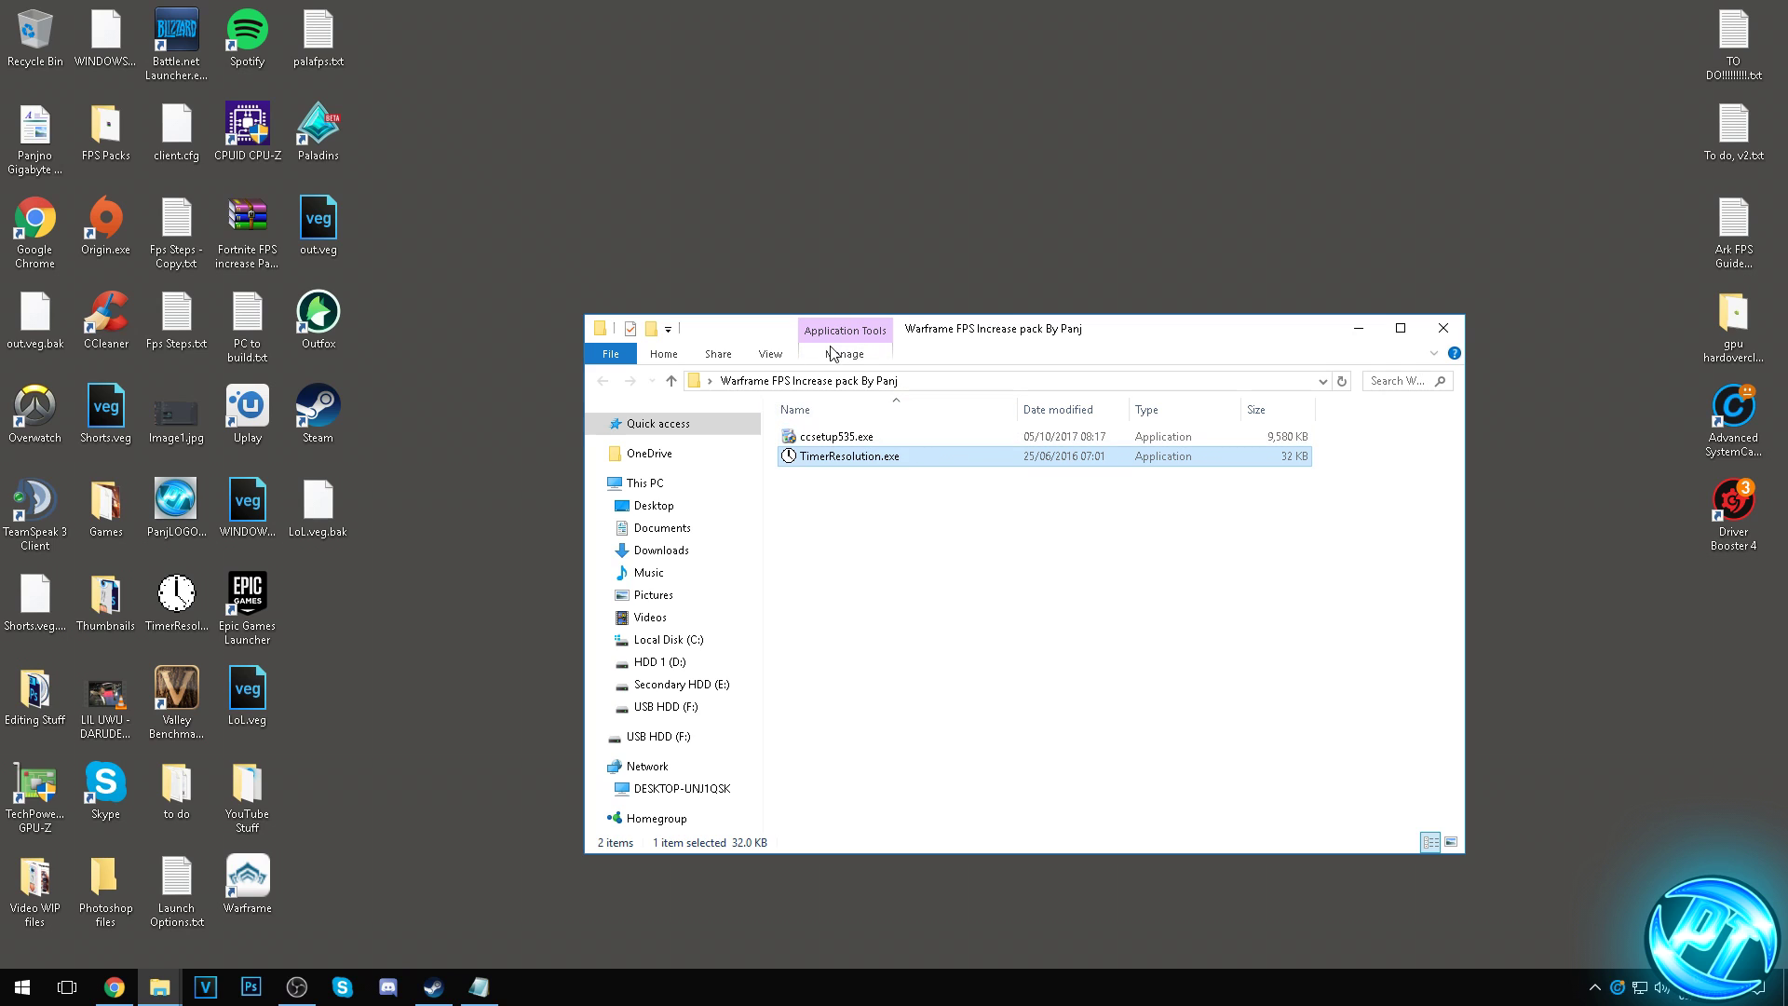
Switch to Steam and open Warframe's local files folder from the game's properties.
click(1359, 328)
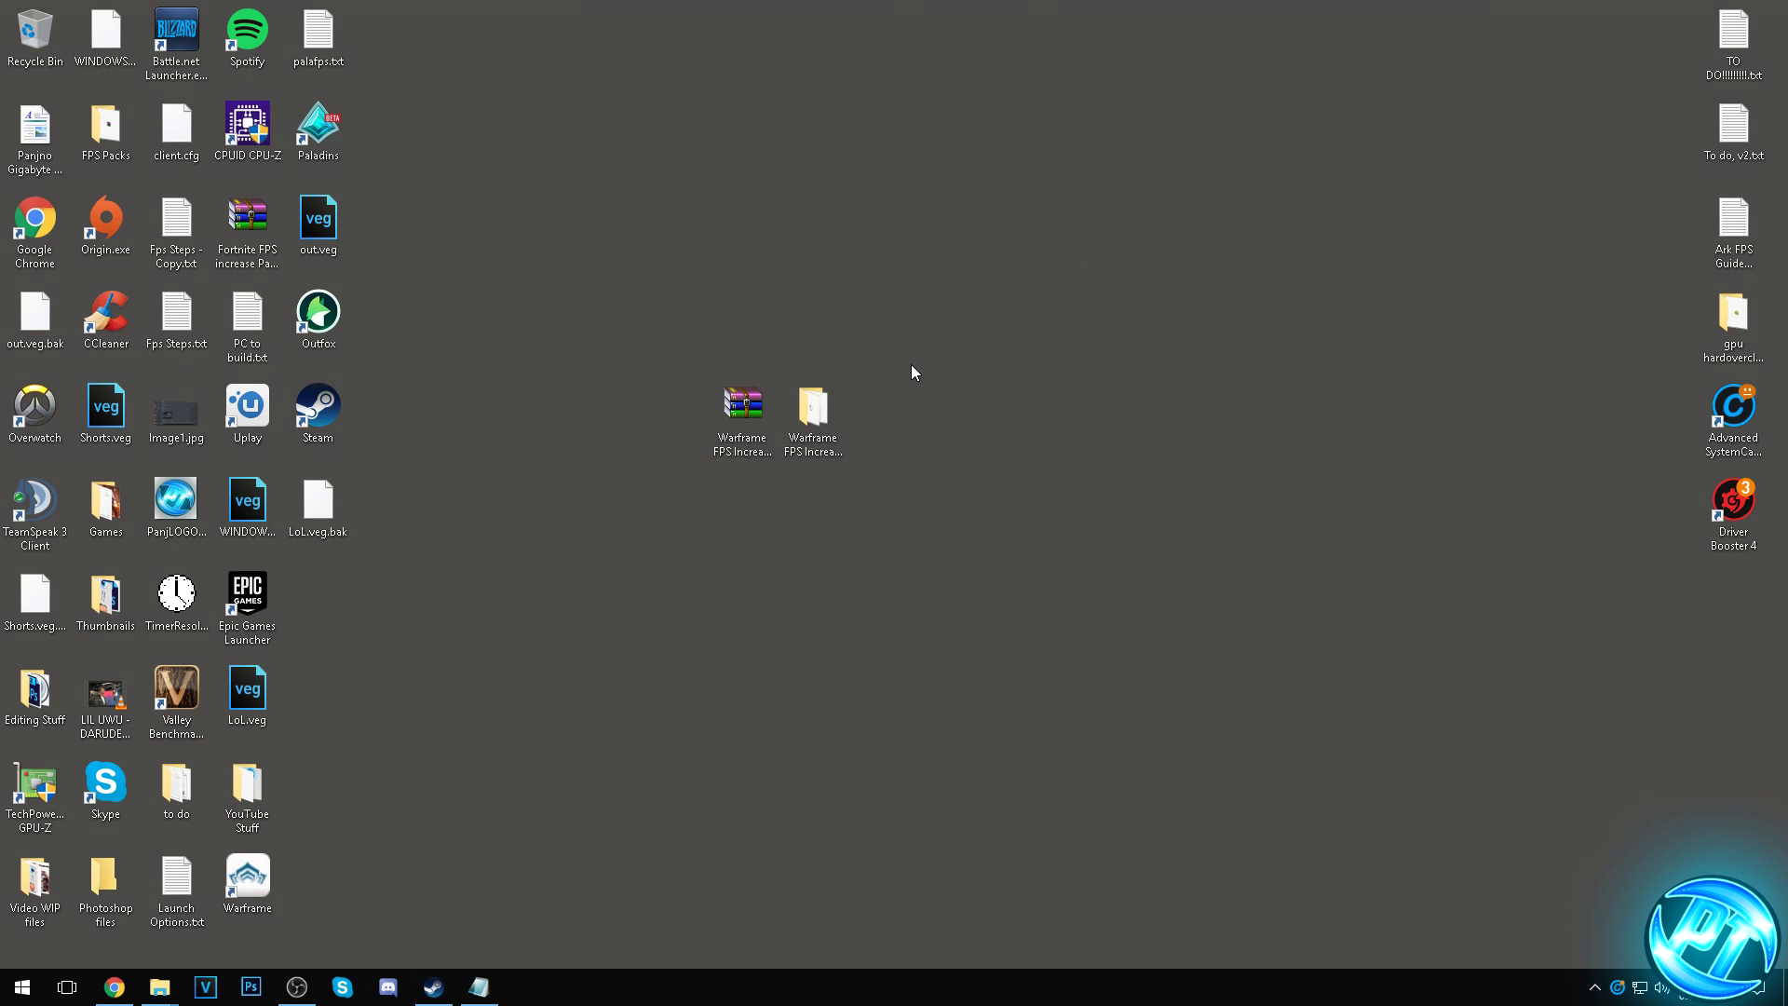
click(433, 987)
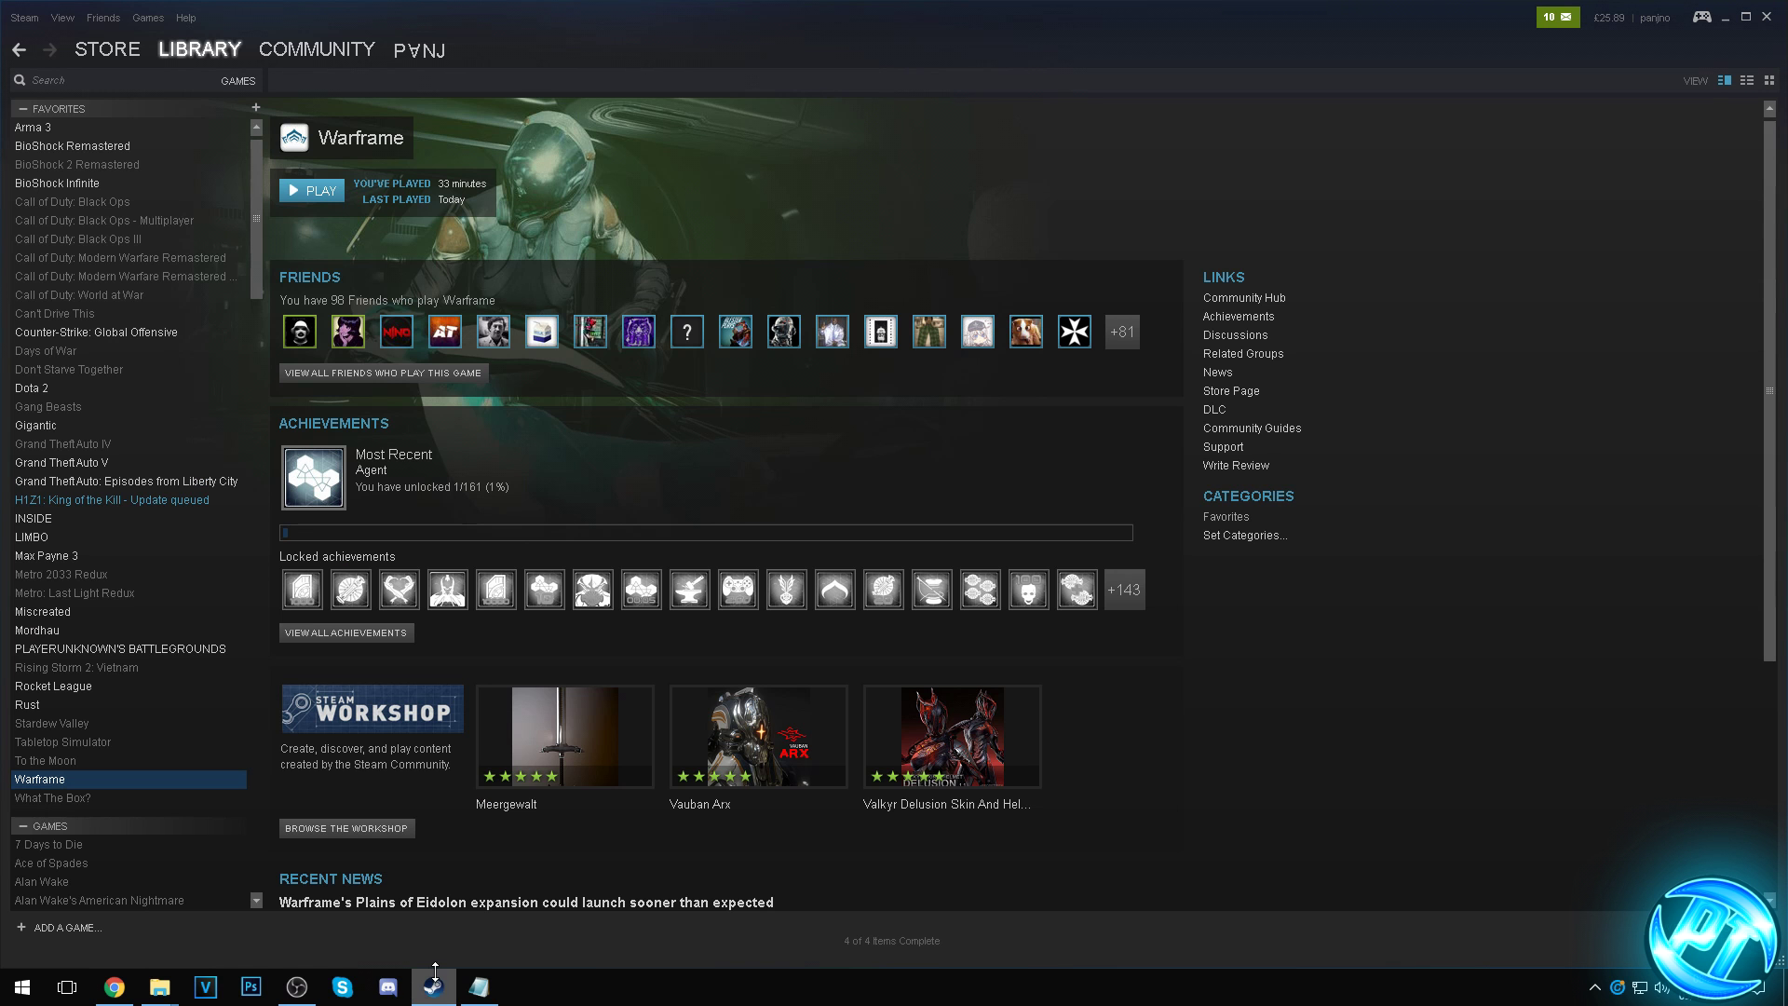
right_click(69, 779)
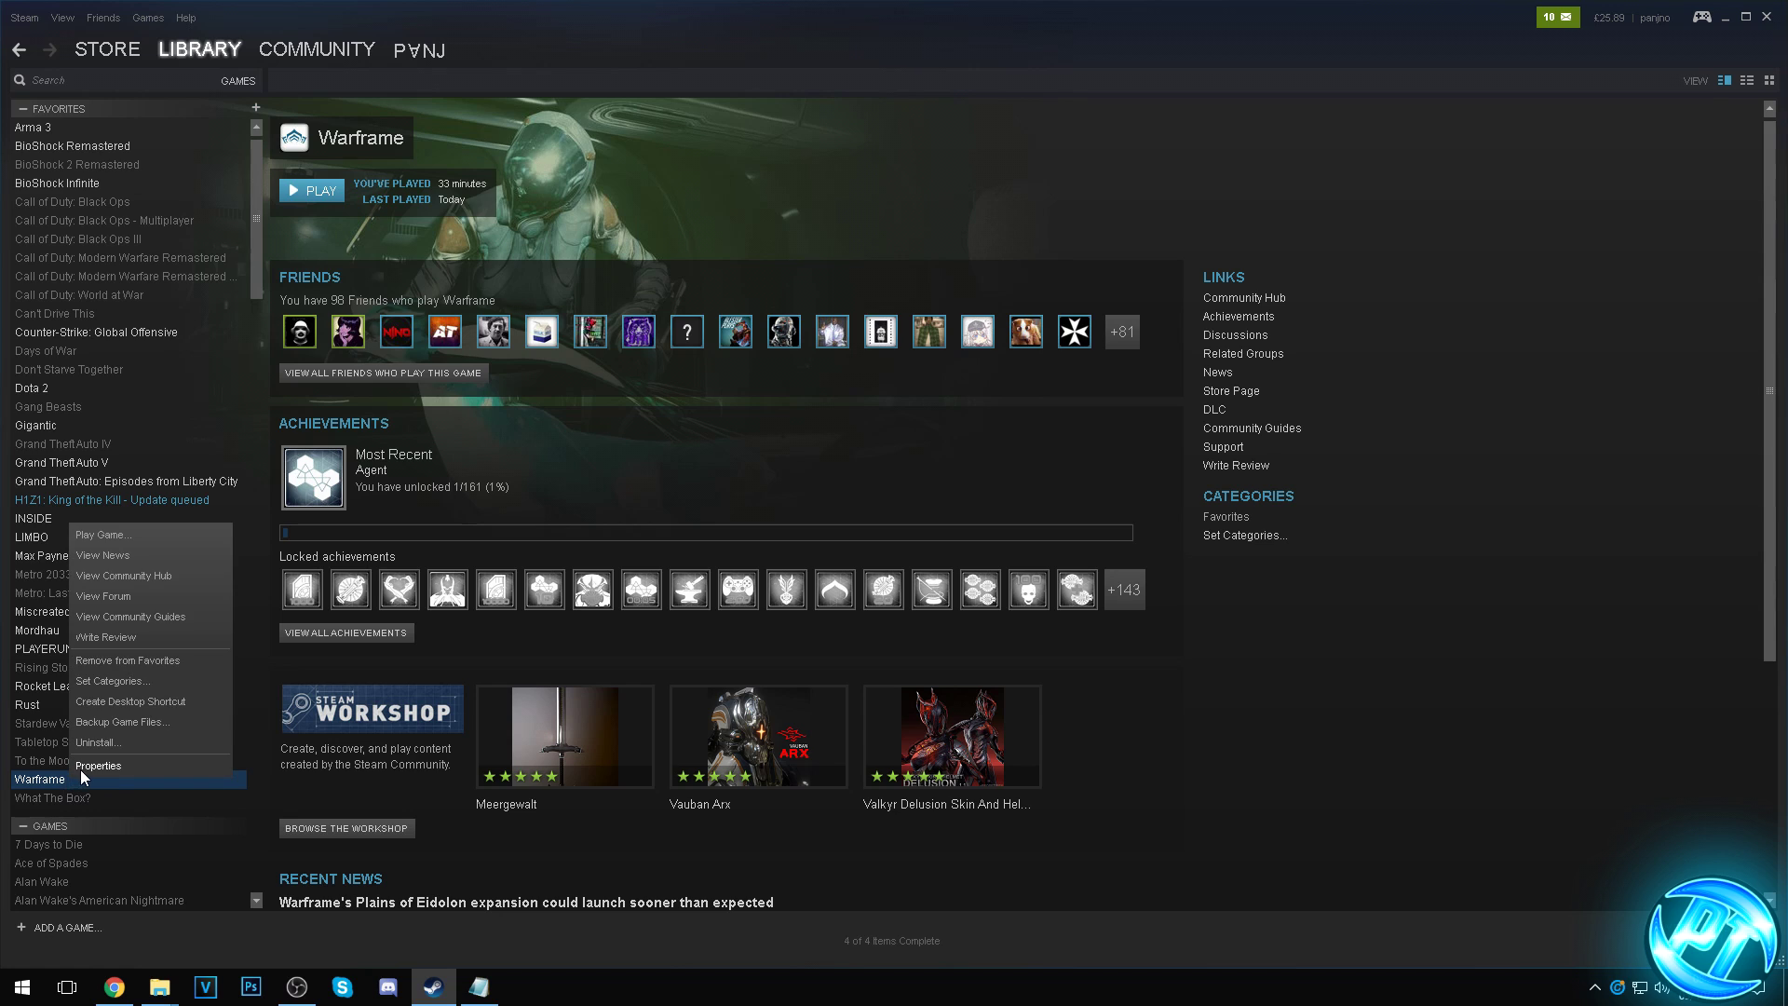
click(80, 767)
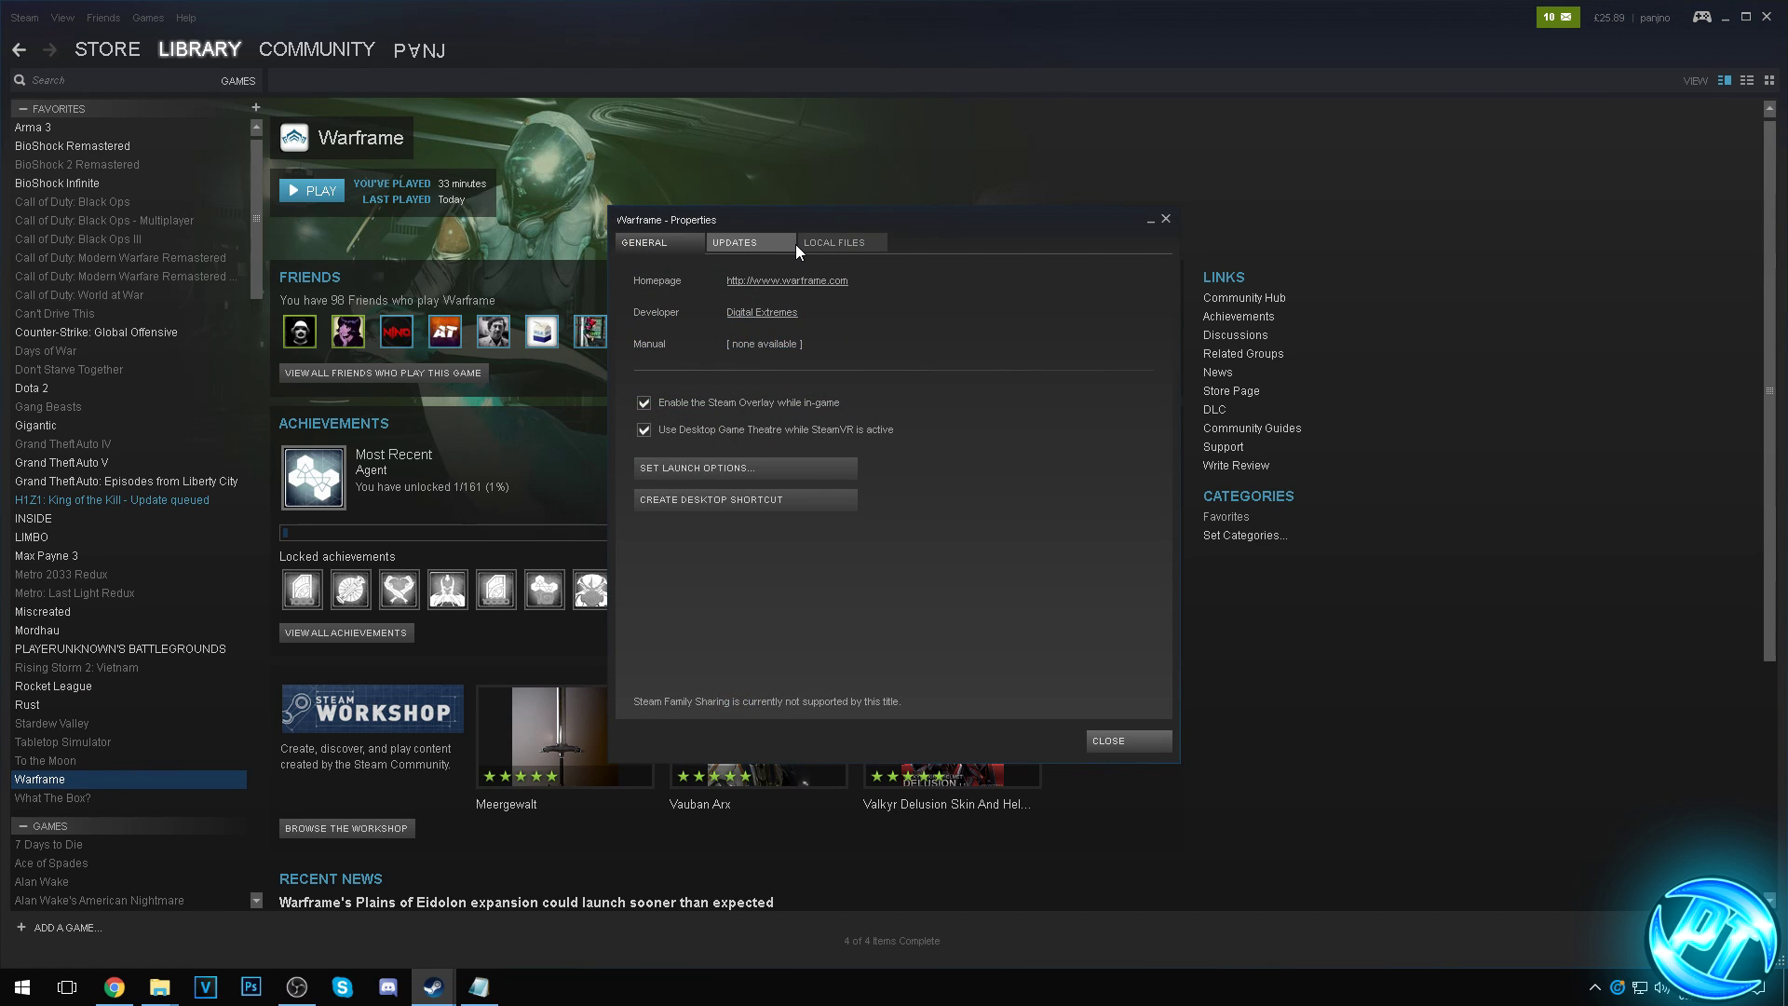
click(843, 242)
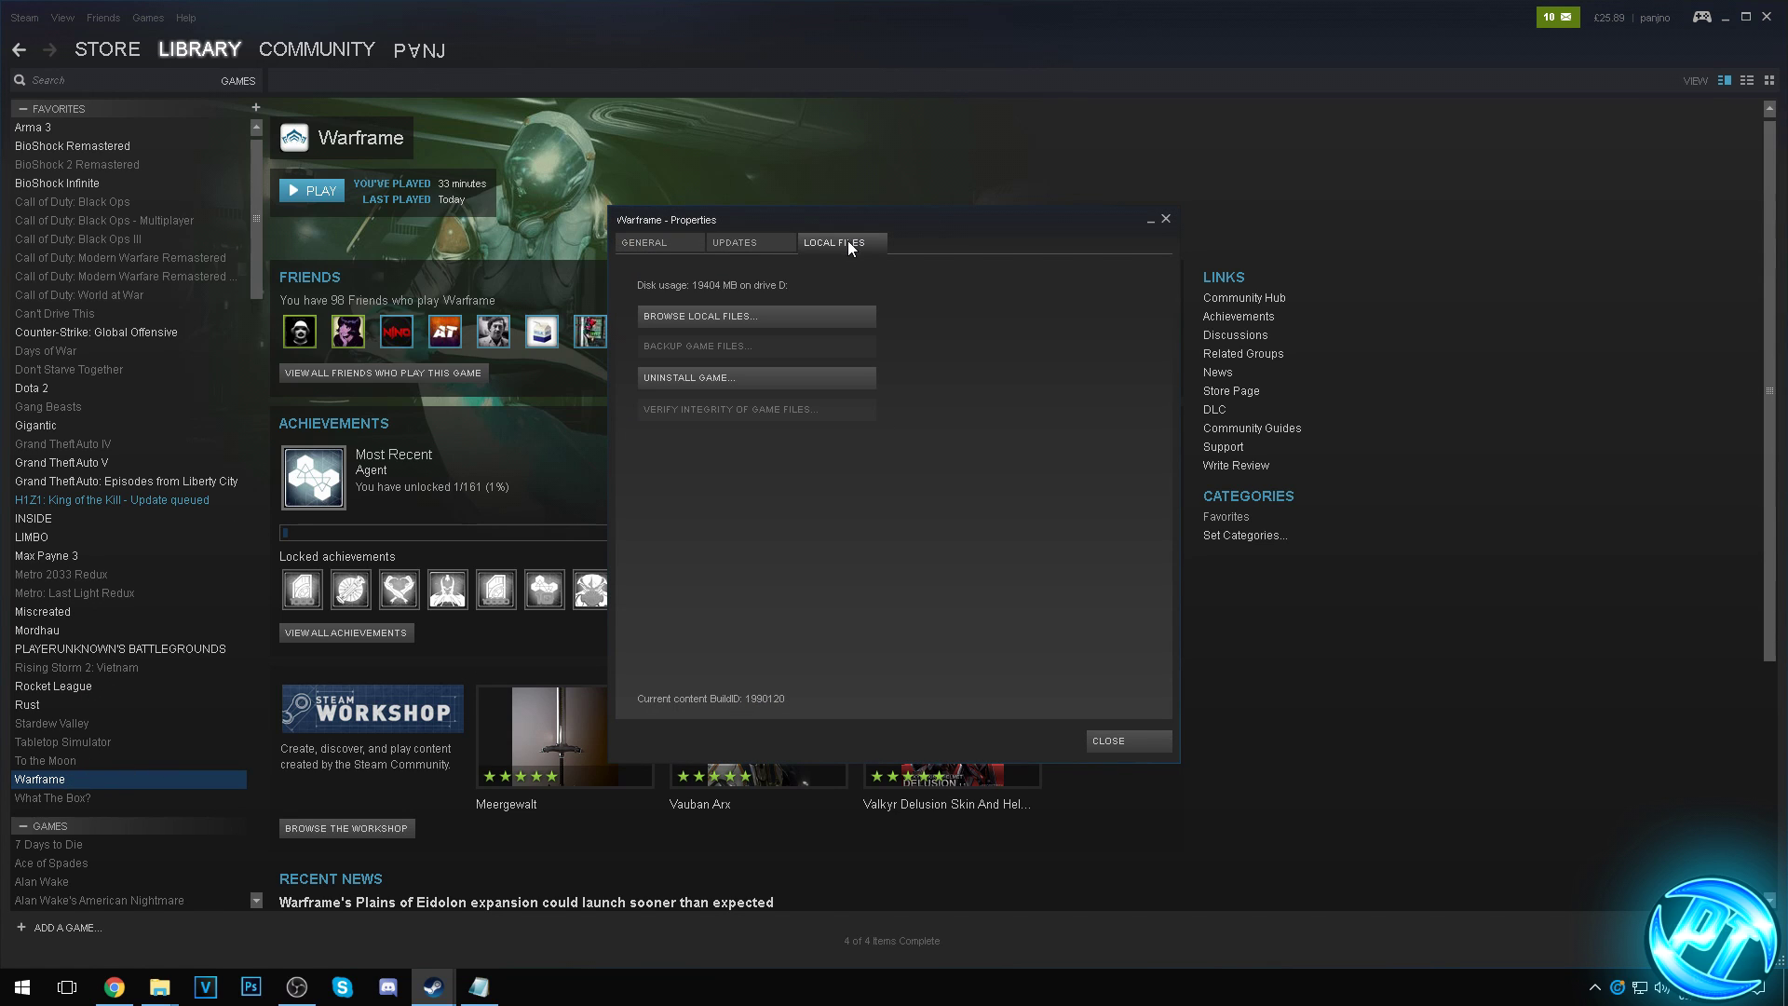
click(711, 317)
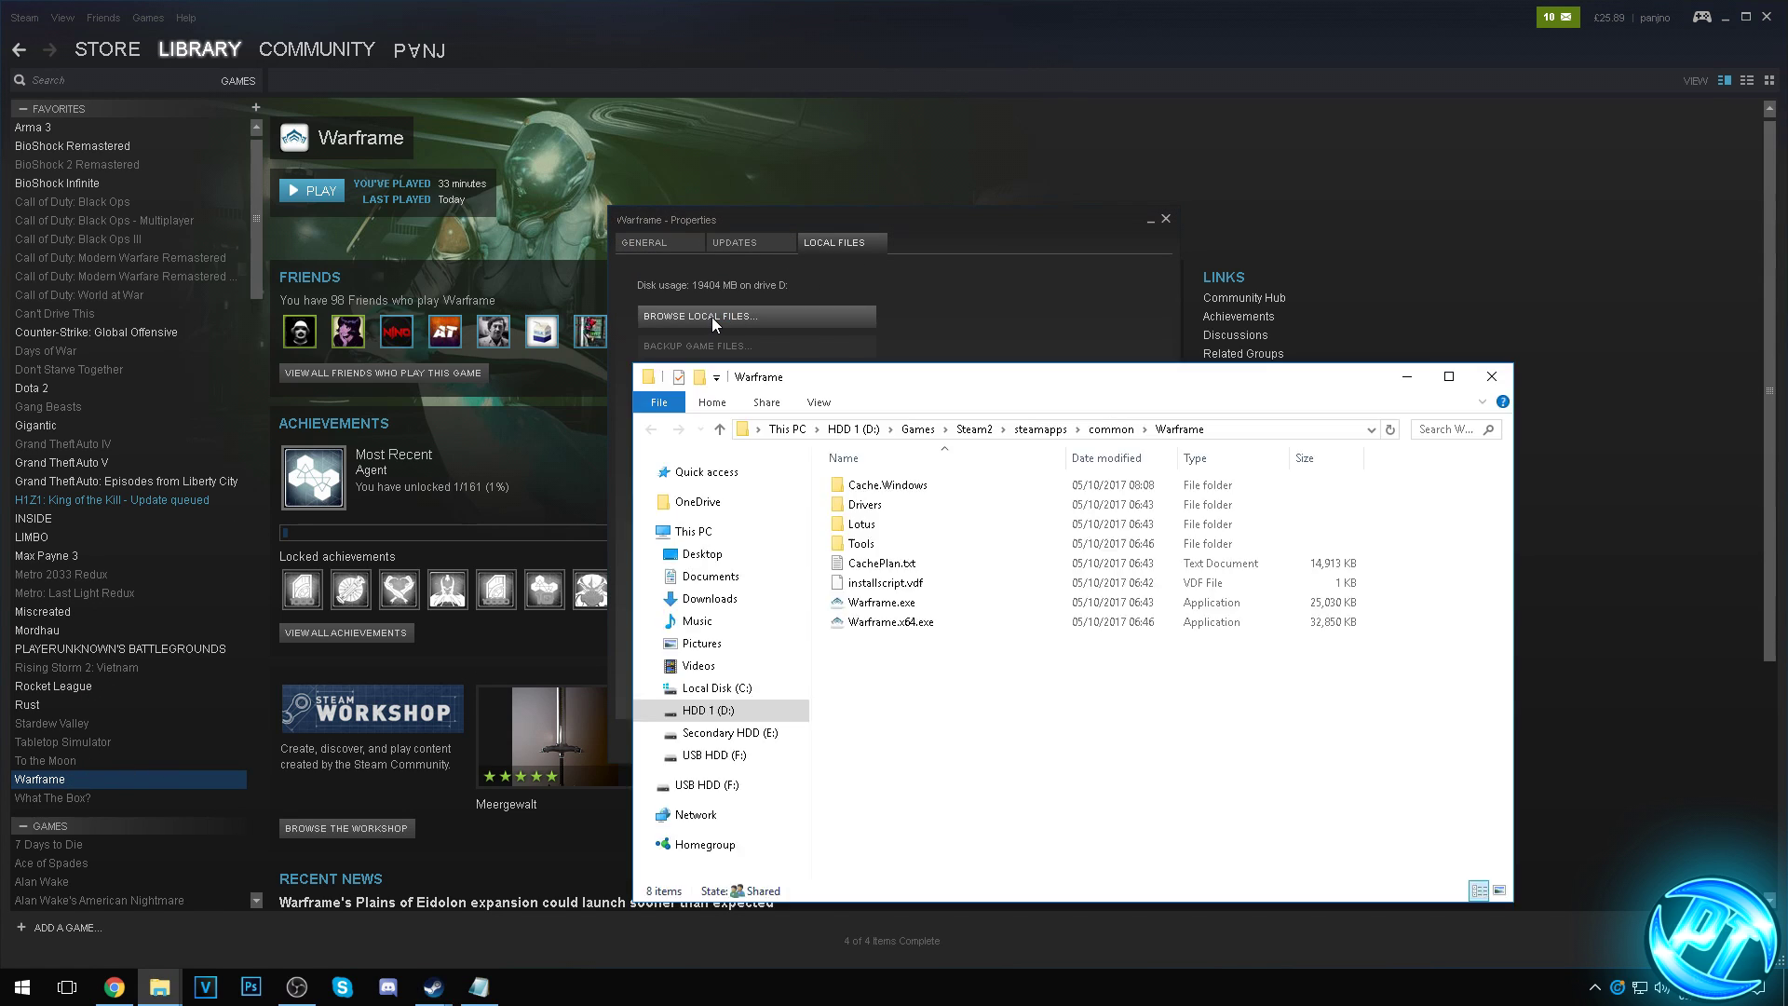
Enable the high DPI scaling override and disable full-screen optimisations in the compatibility settings of Warframe.exe.
right_click(927, 607)
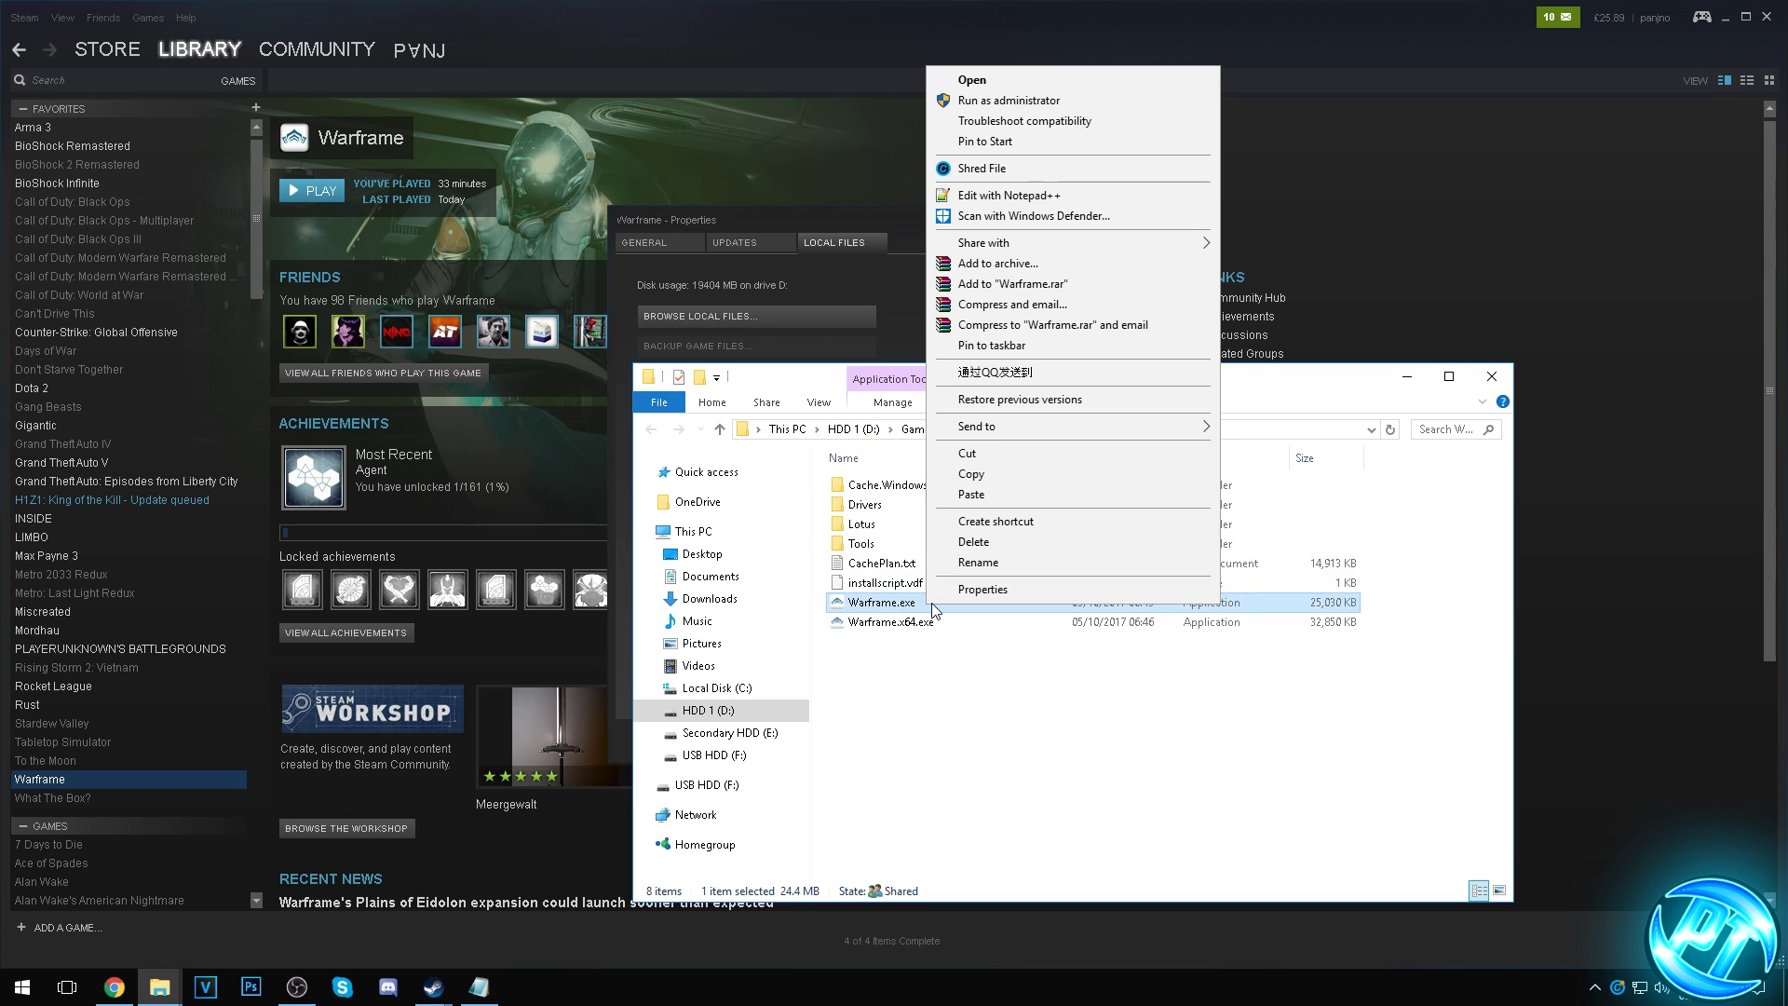
click(984, 590)
click(1099, 512)
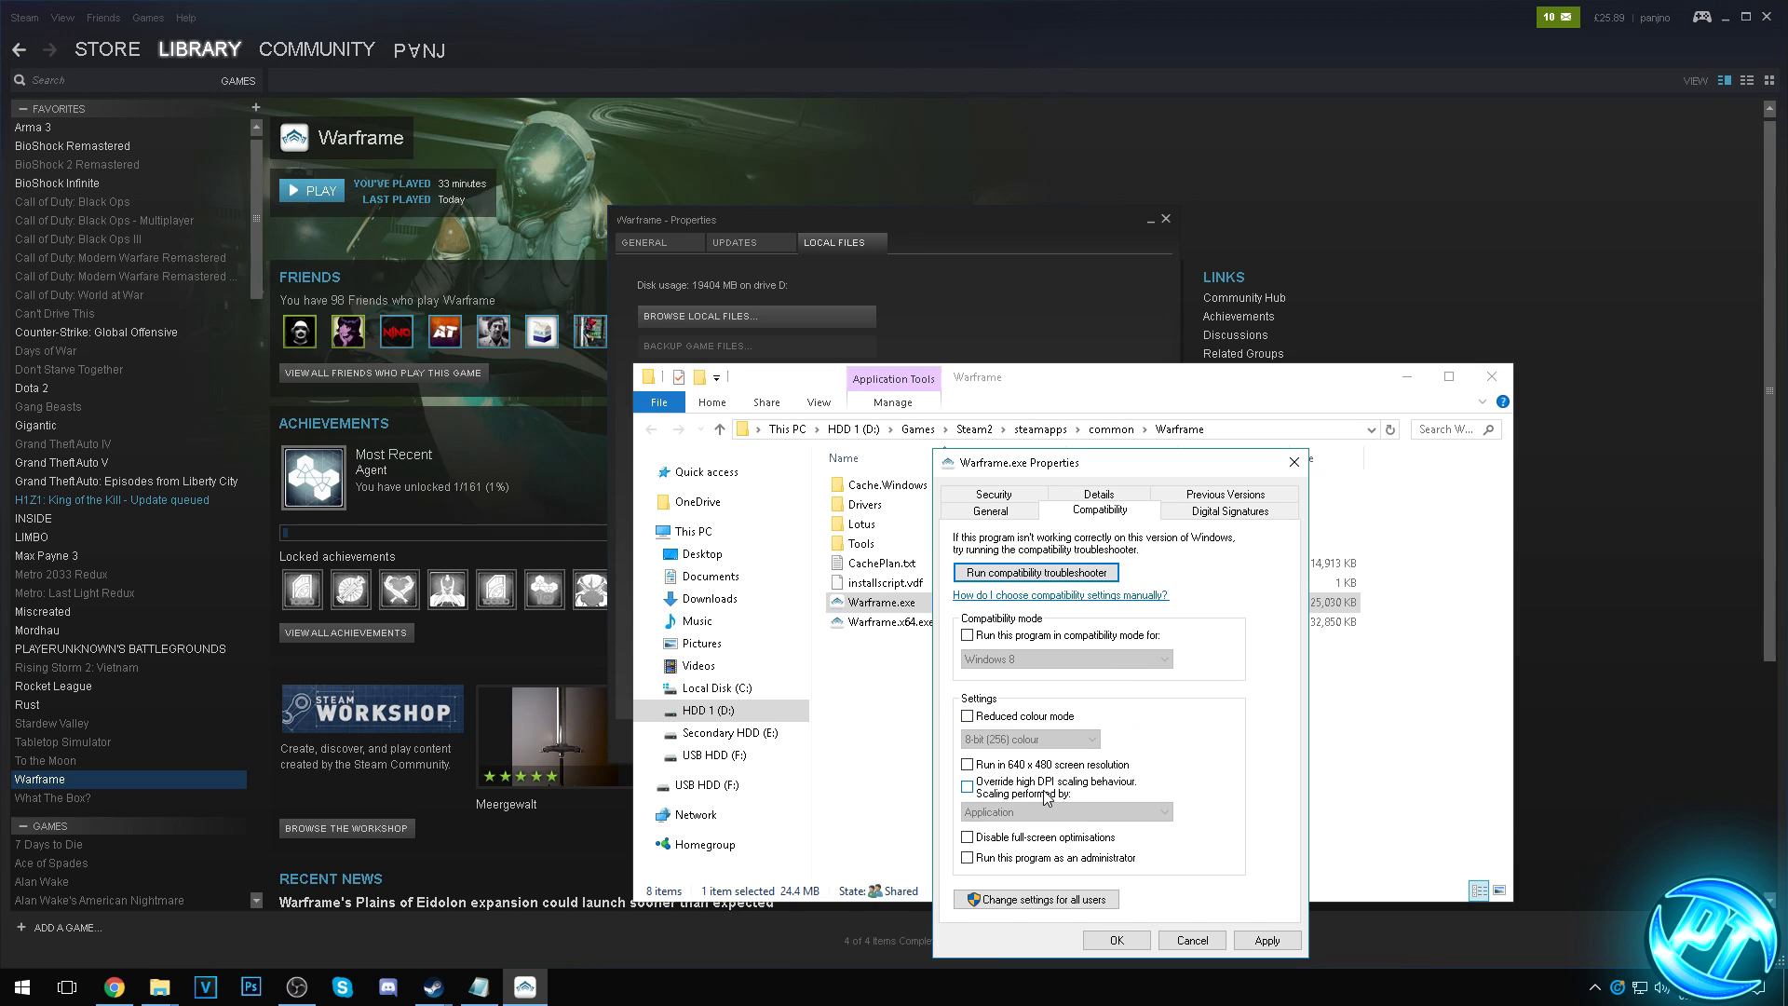
click(989, 794)
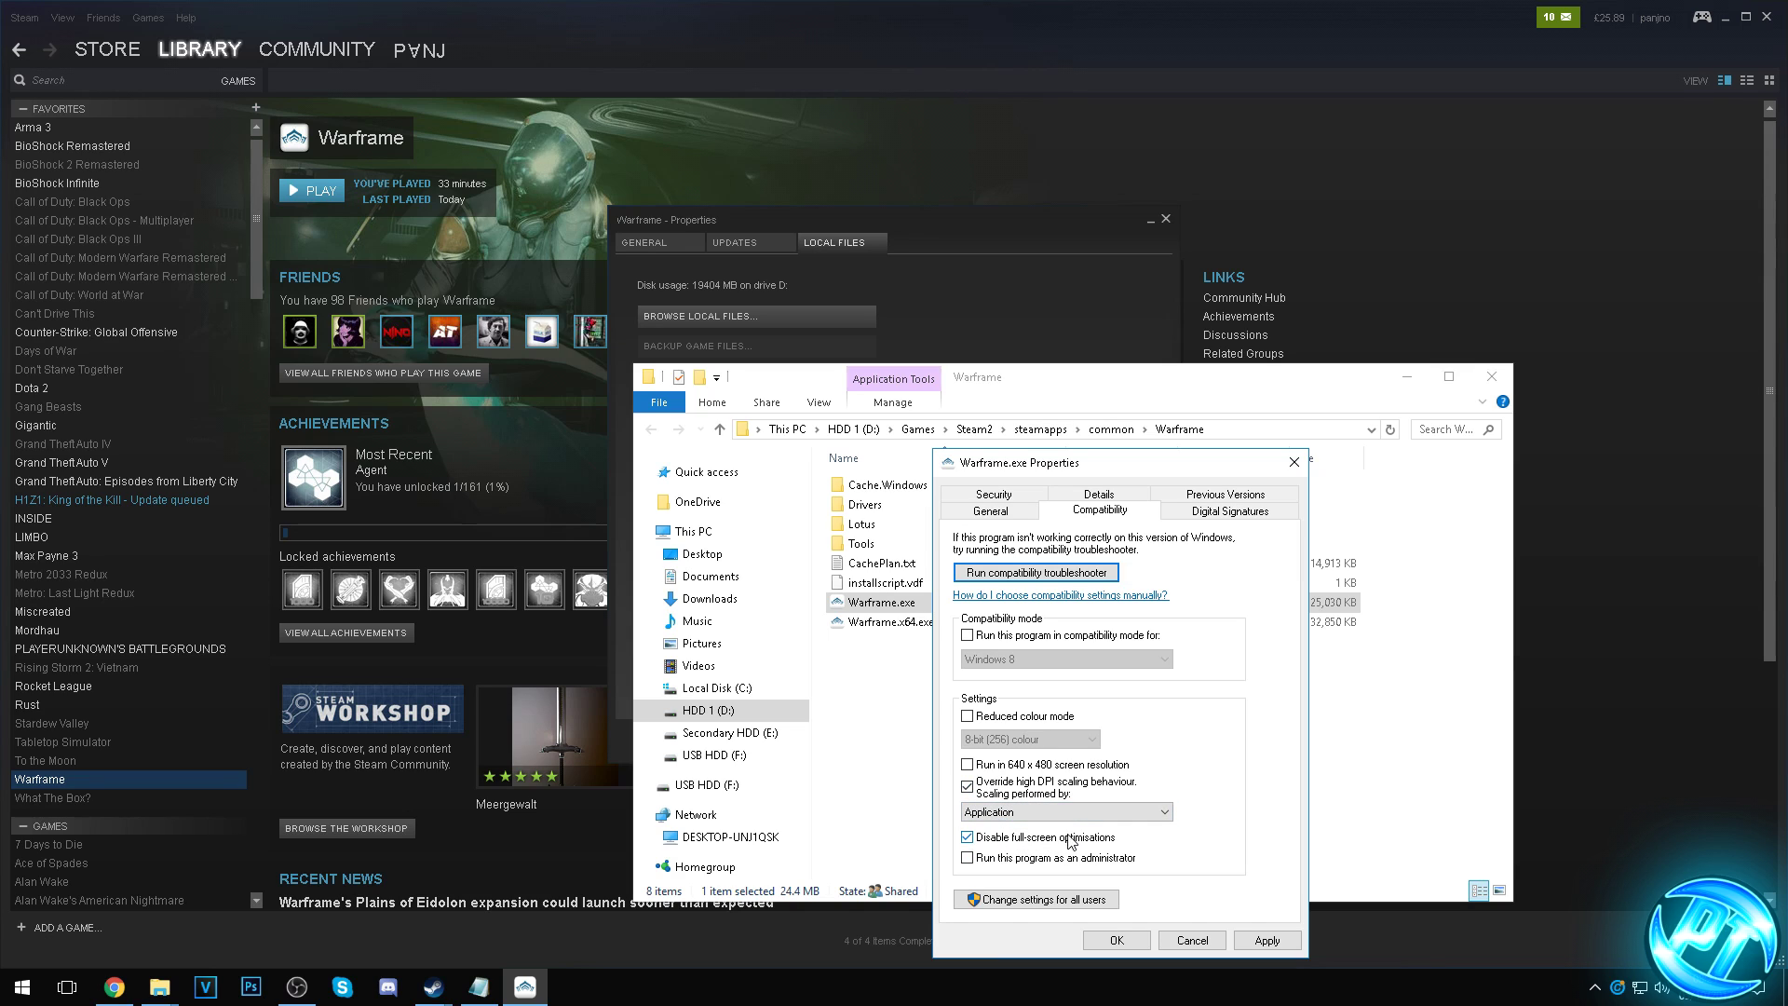
click(1117, 940)
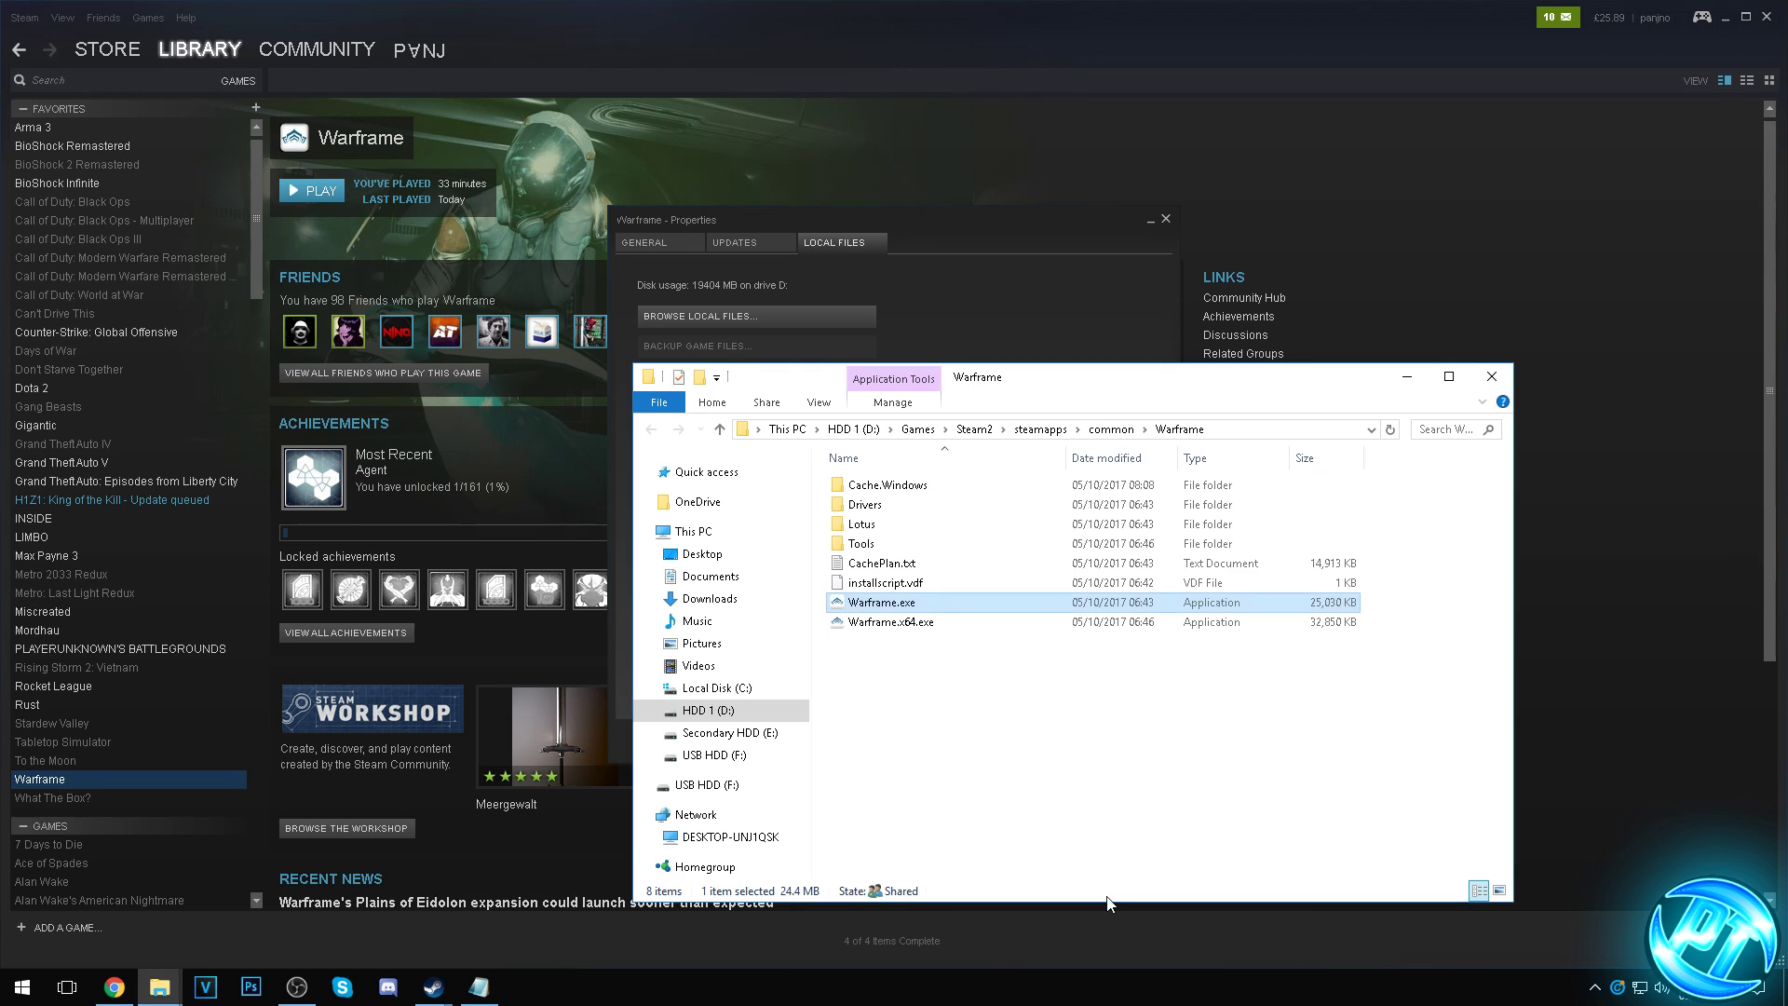
Apply the high DPI scaling override and disable full-screen optimisations for Warframe.x64.exe, then close the folder and the game's properties.
right_click(922, 629)
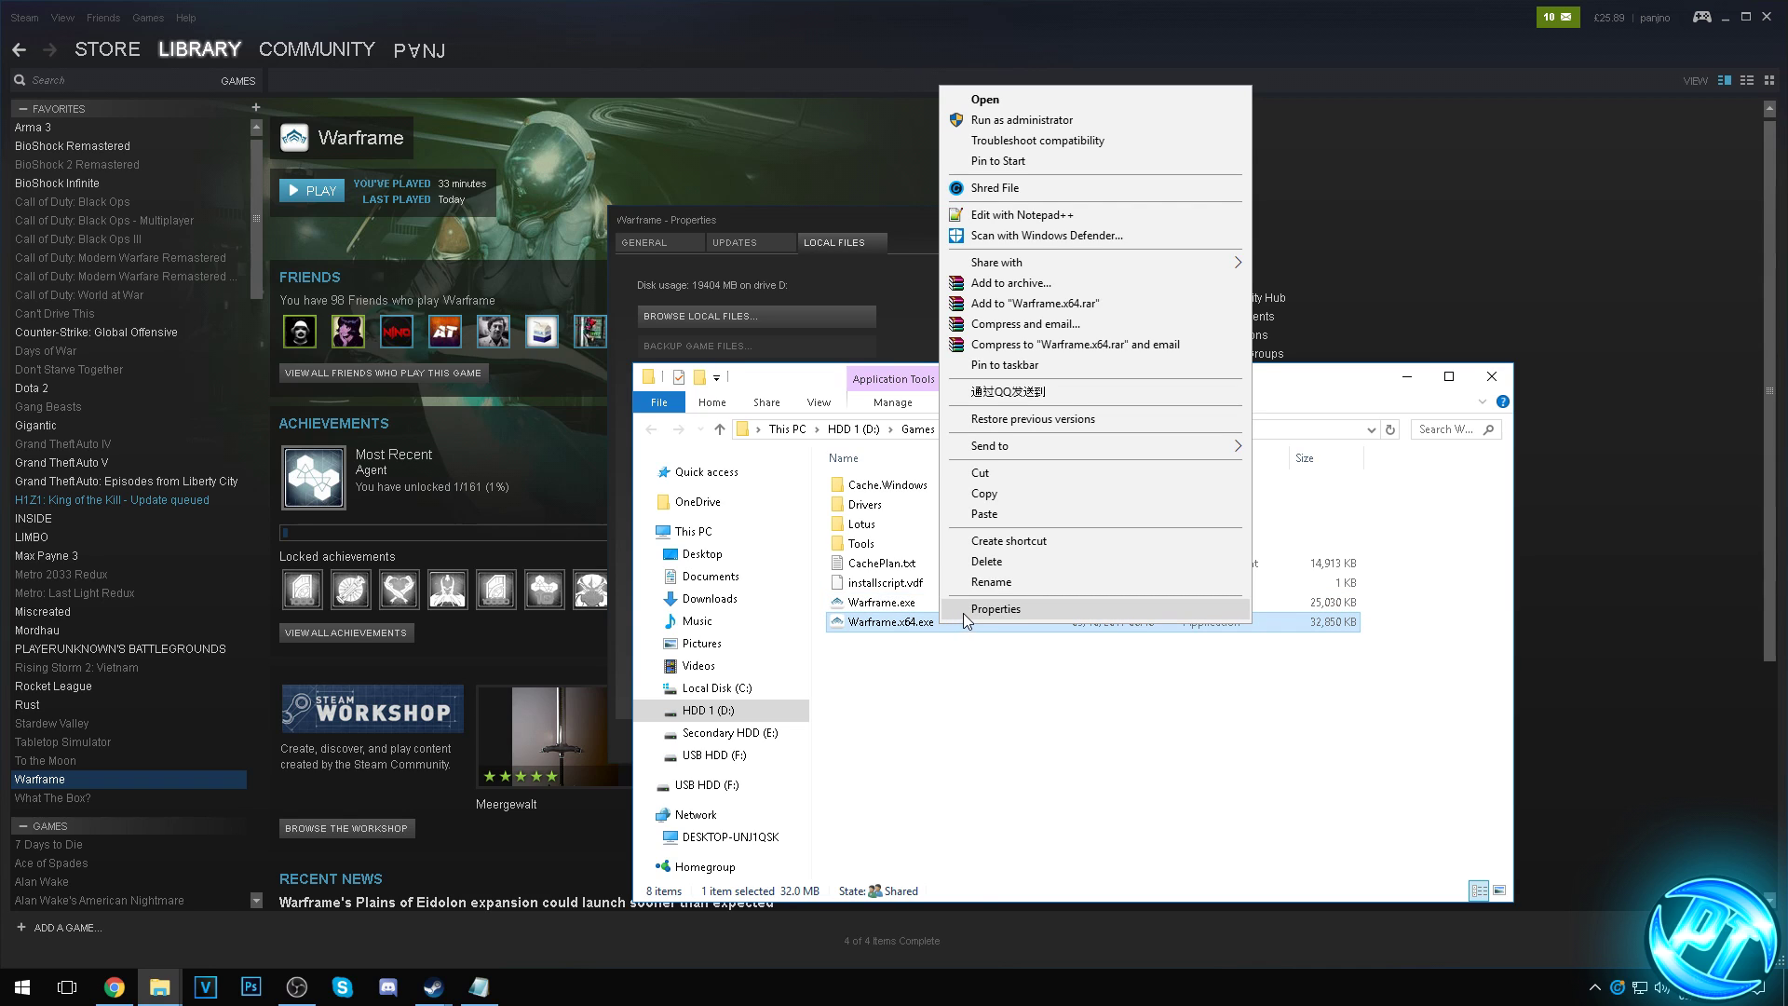
click(994, 609)
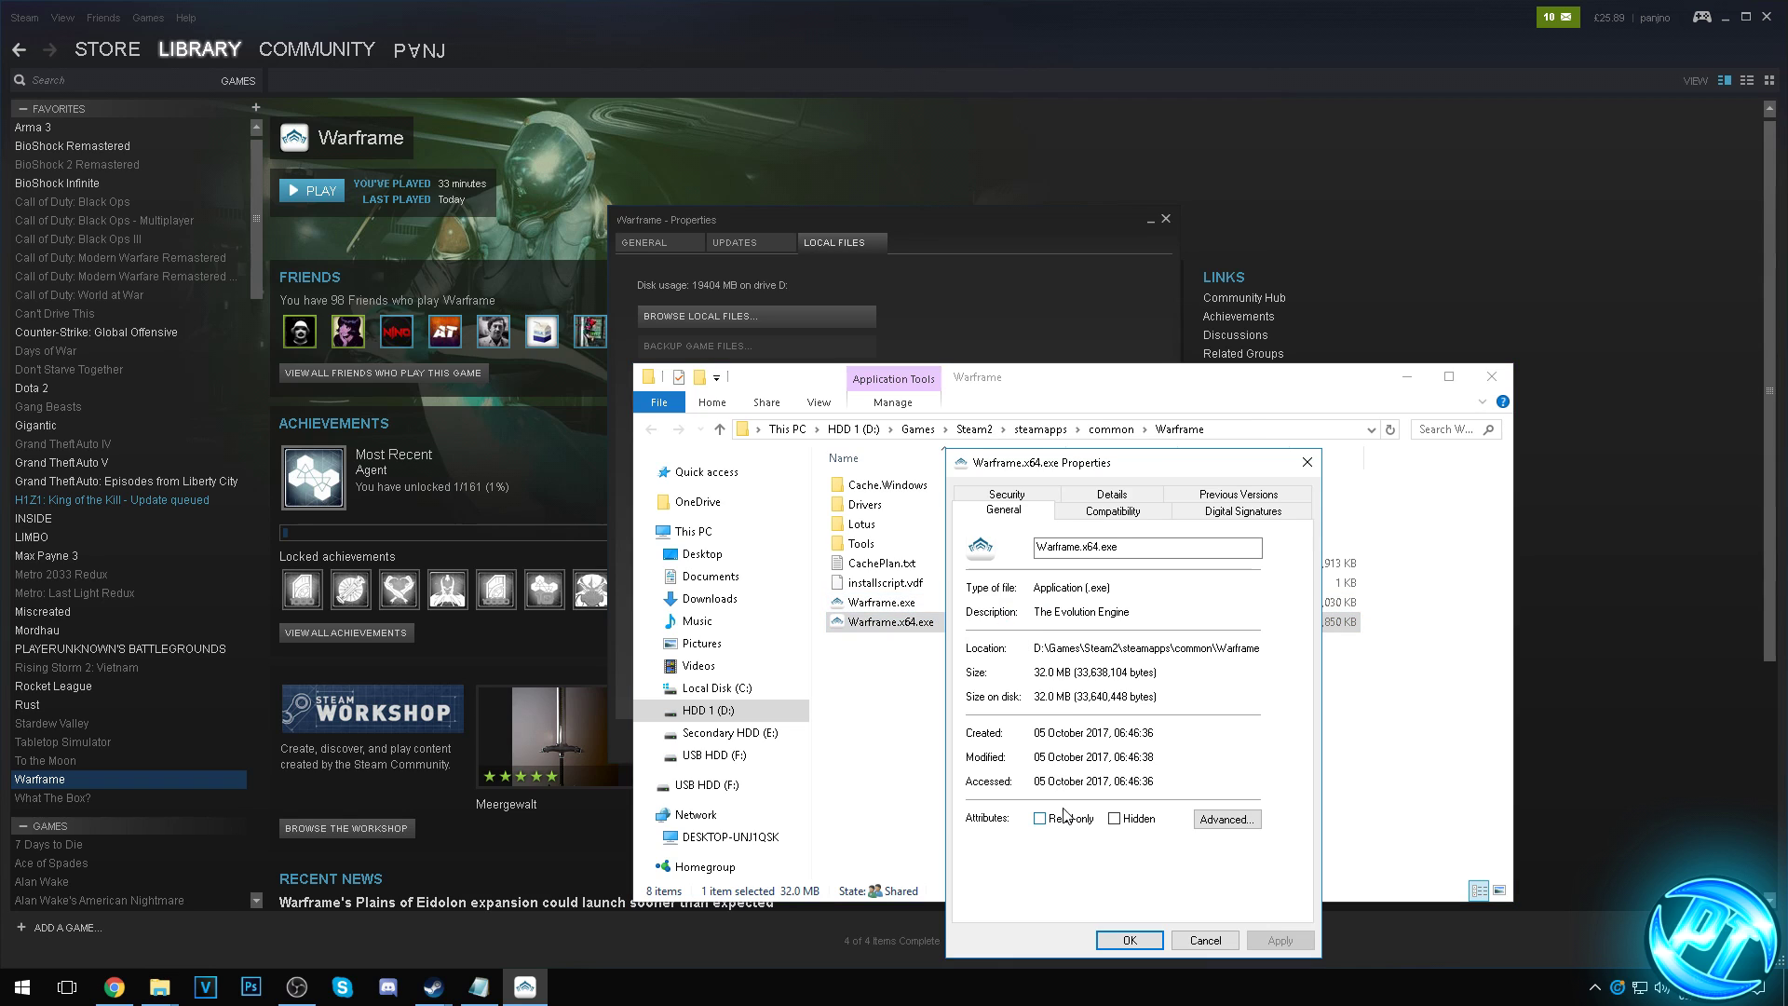
click(1097, 518)
click(1015, 836)
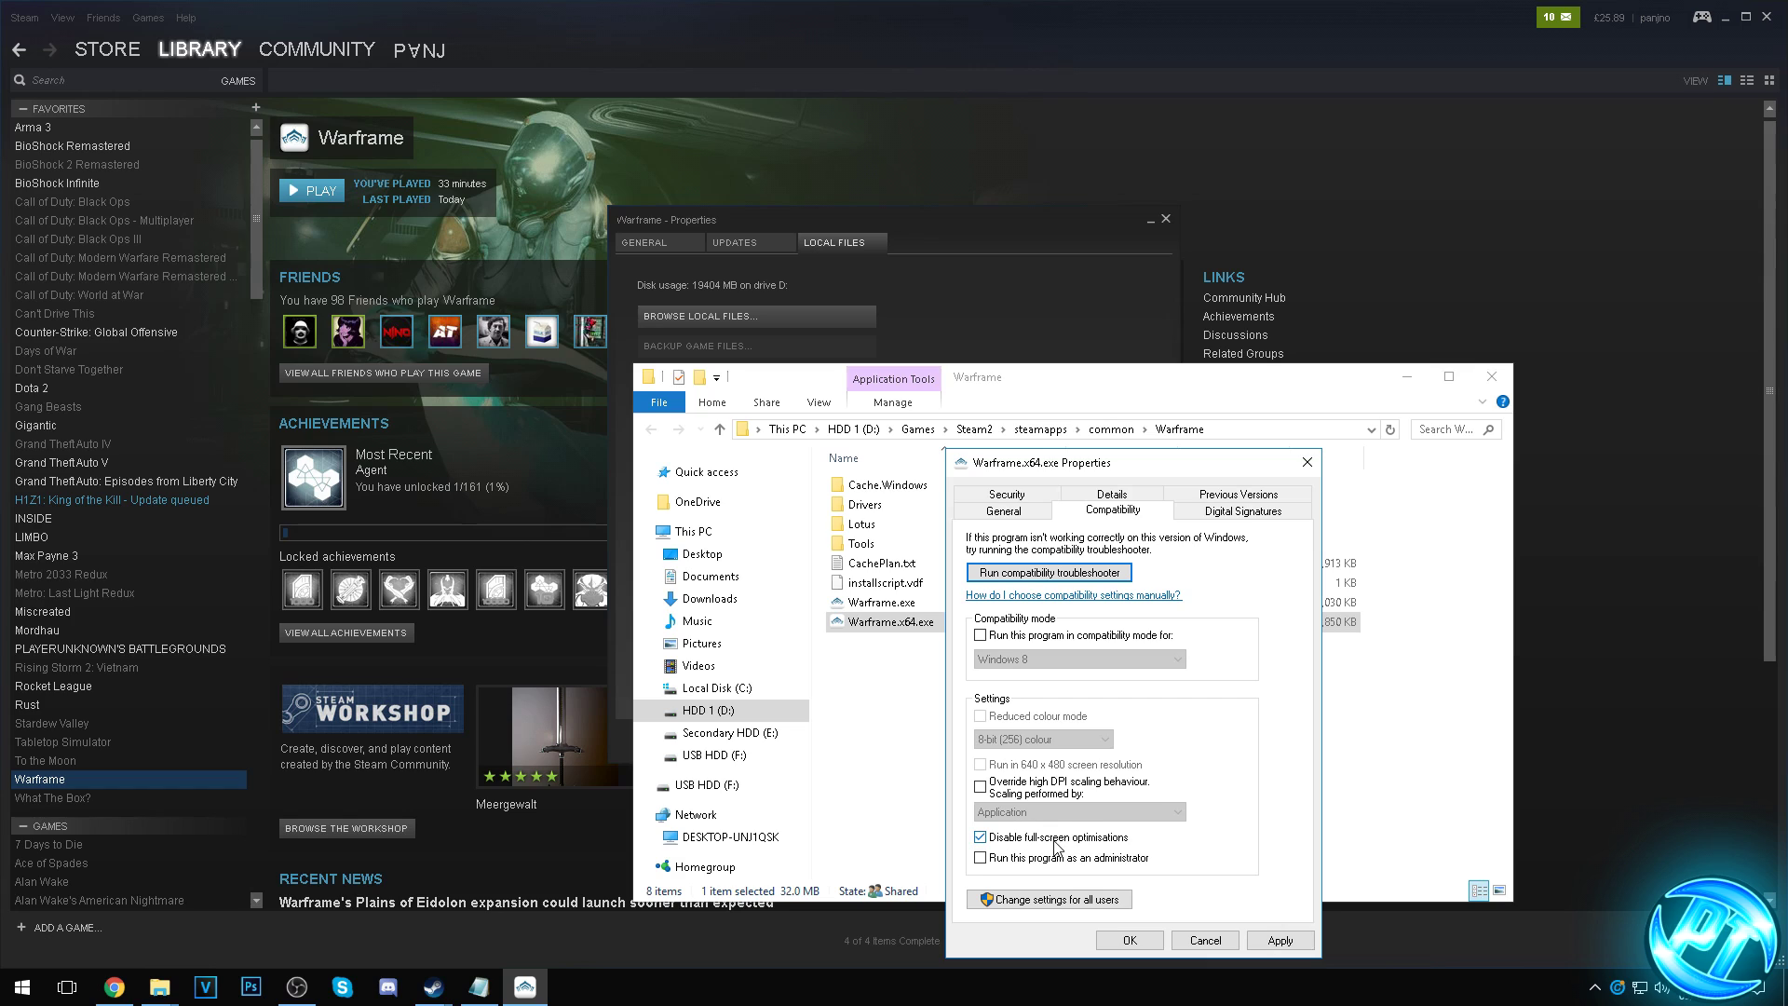
click(1032, 794)
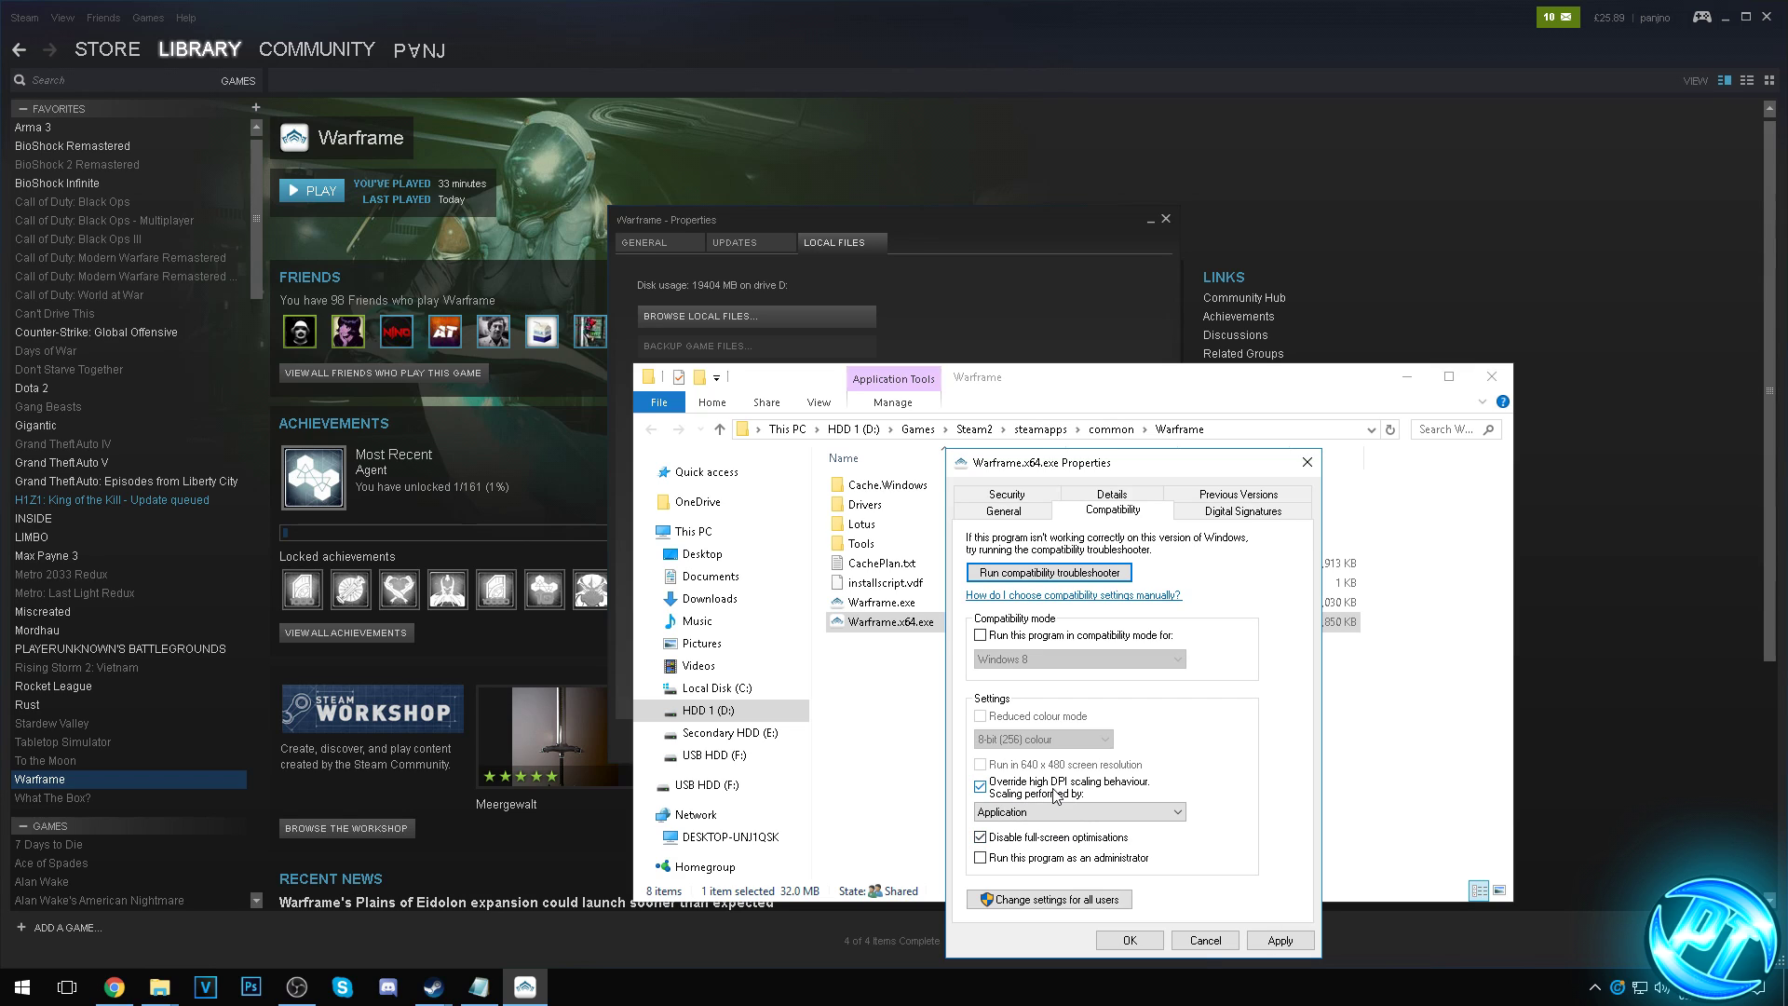
click(1281, 941)
click(1130, 940)
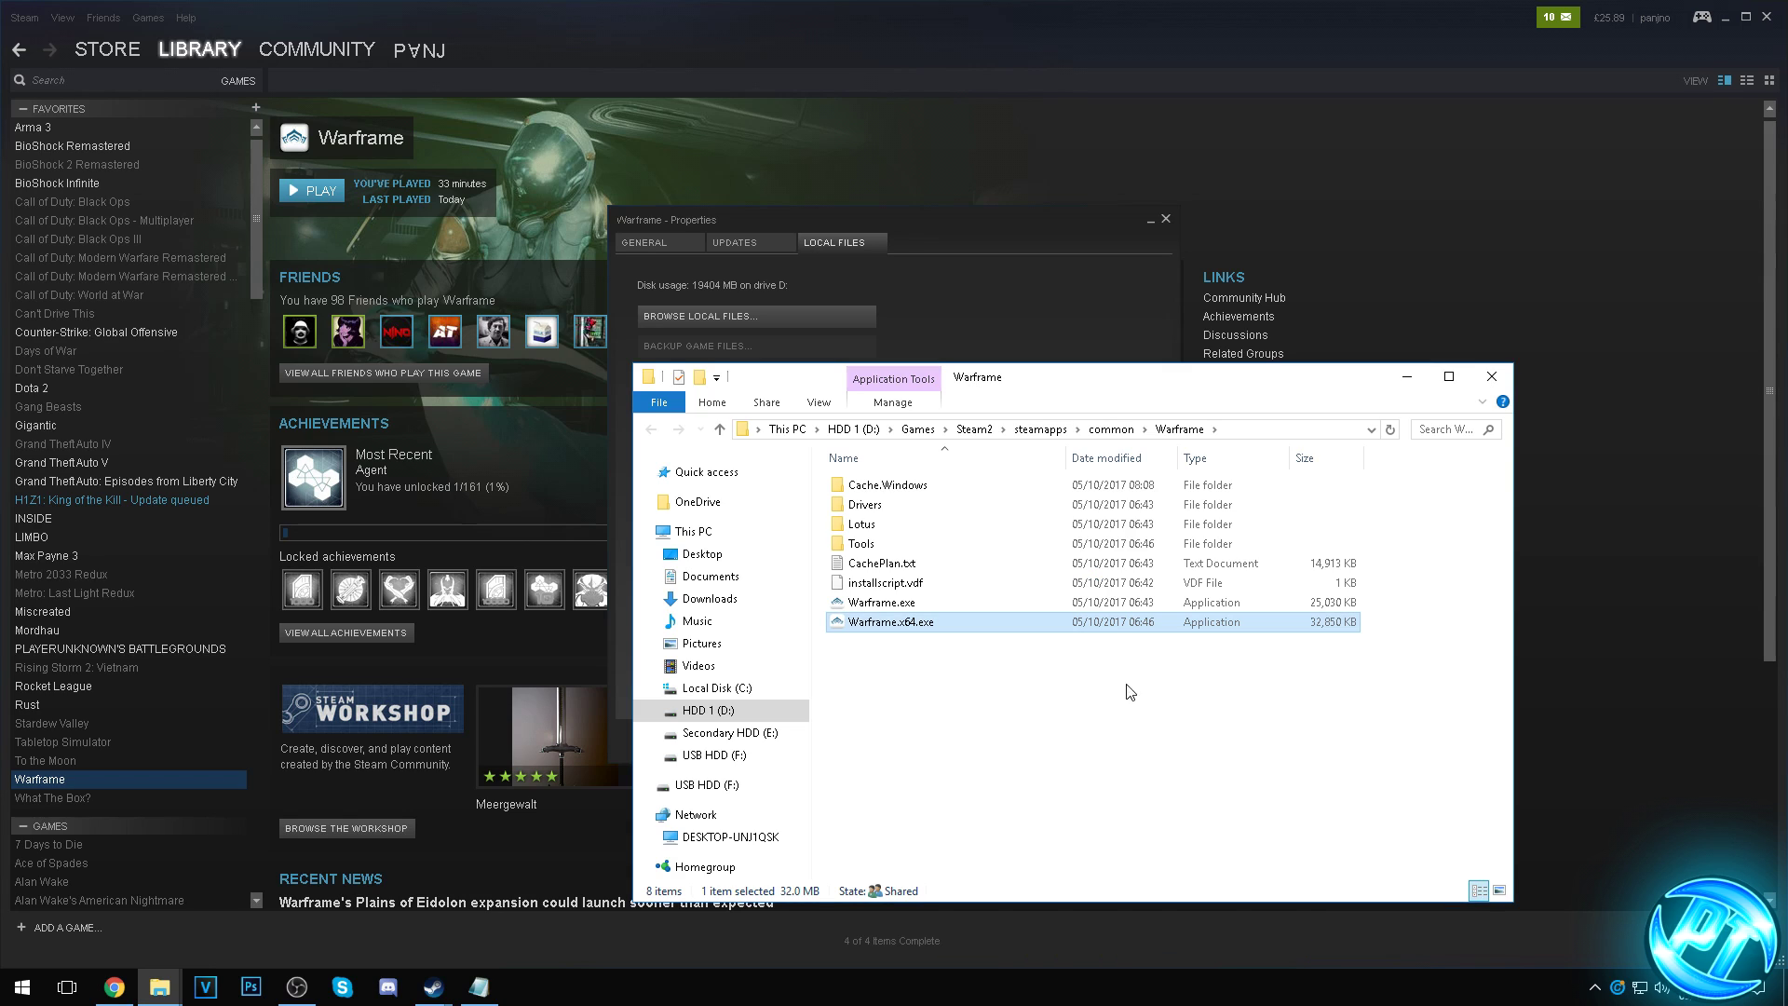
click(1491, 376)
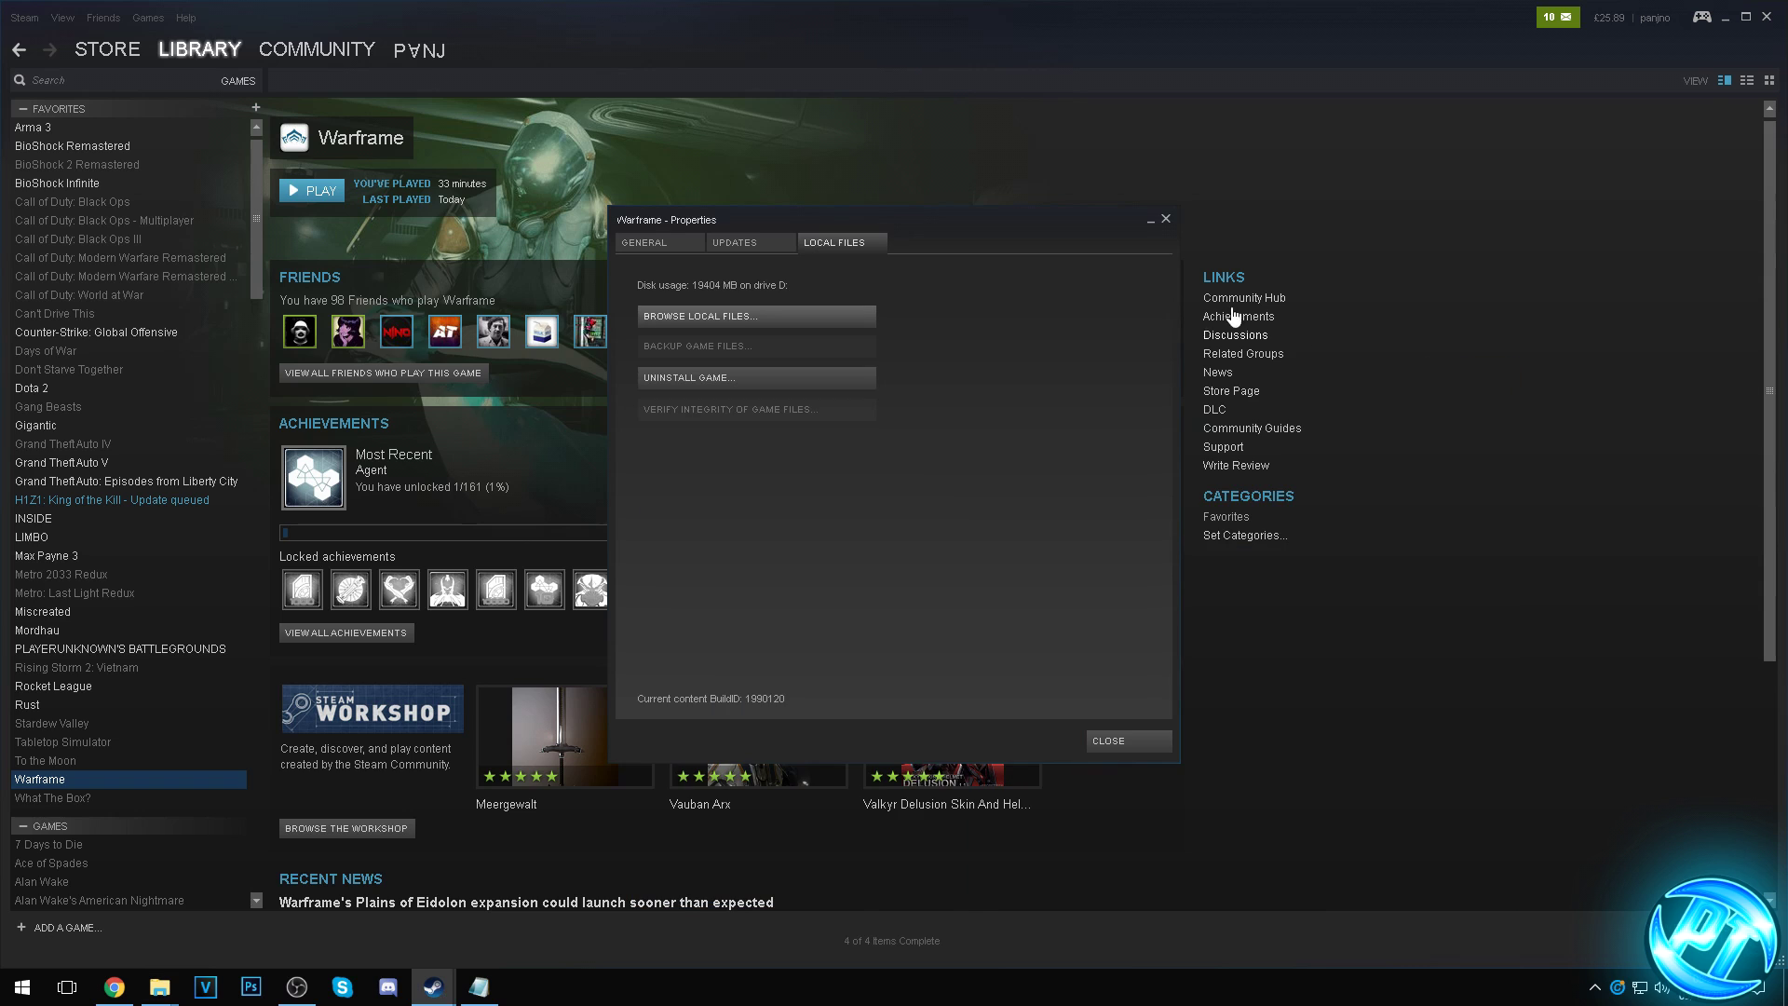
click(1163, 219)
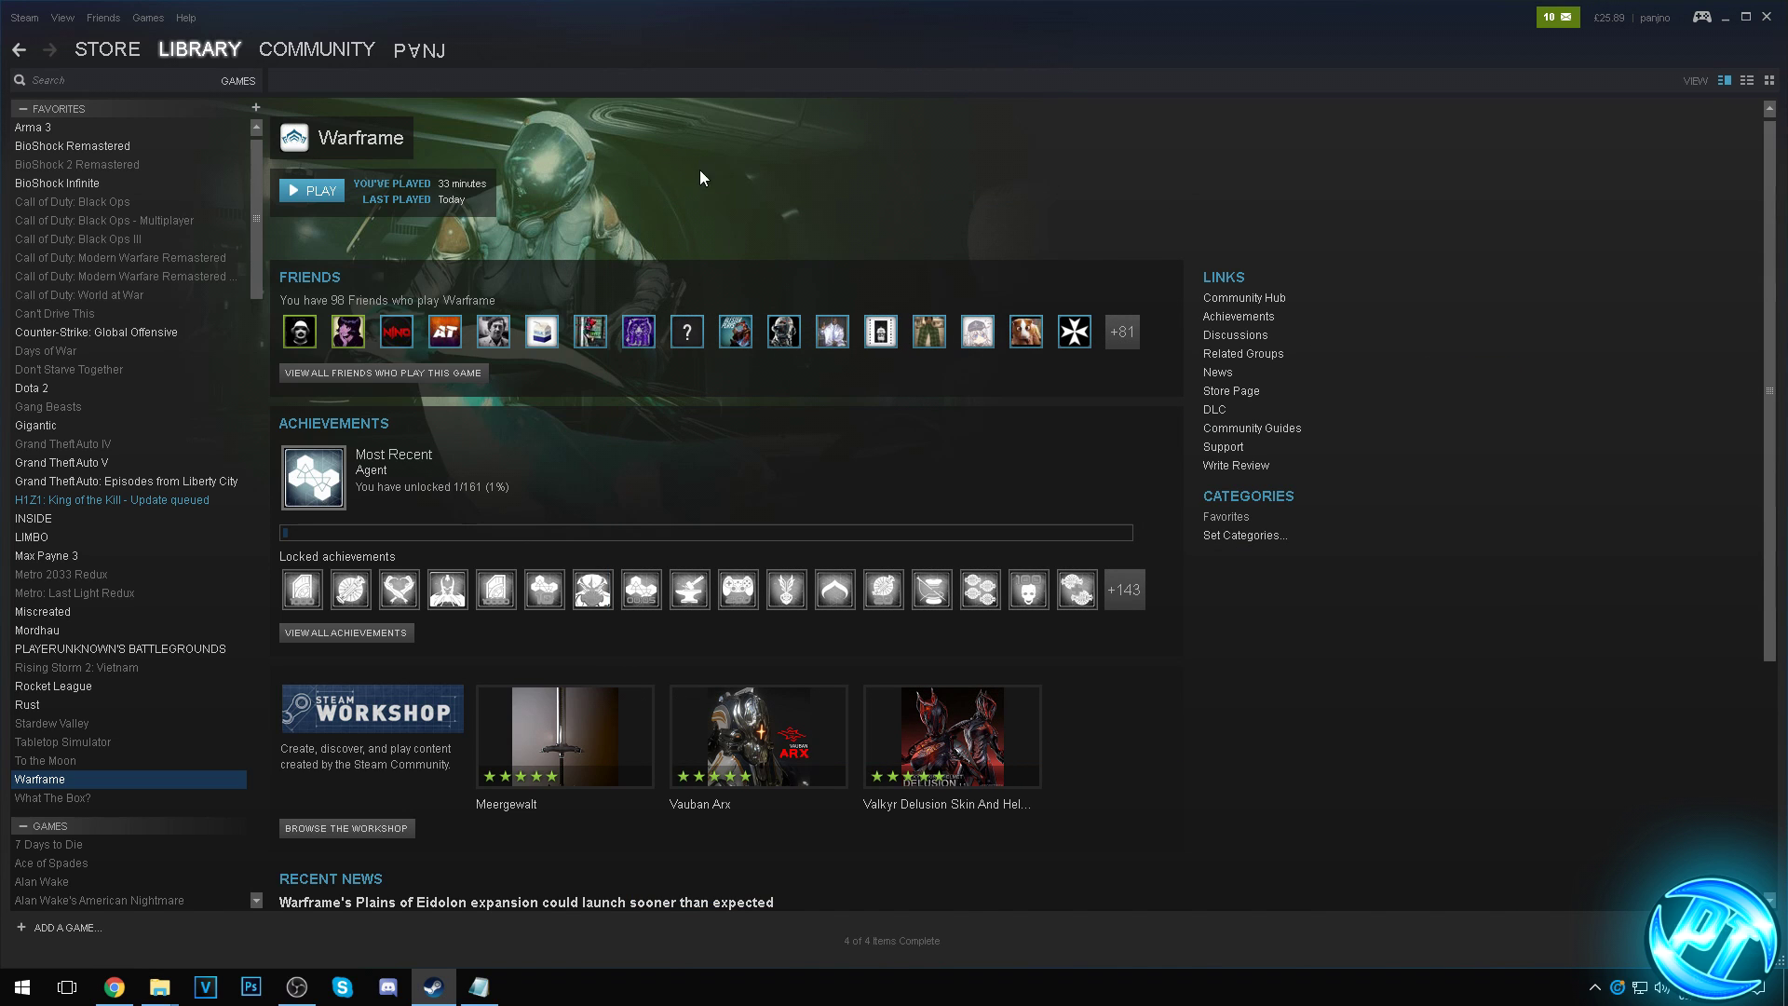
Launch Warframe from Steam and confirm the launcher settings with DirectX 11 and 64-Bit Mode enabled.
click(326, 191)
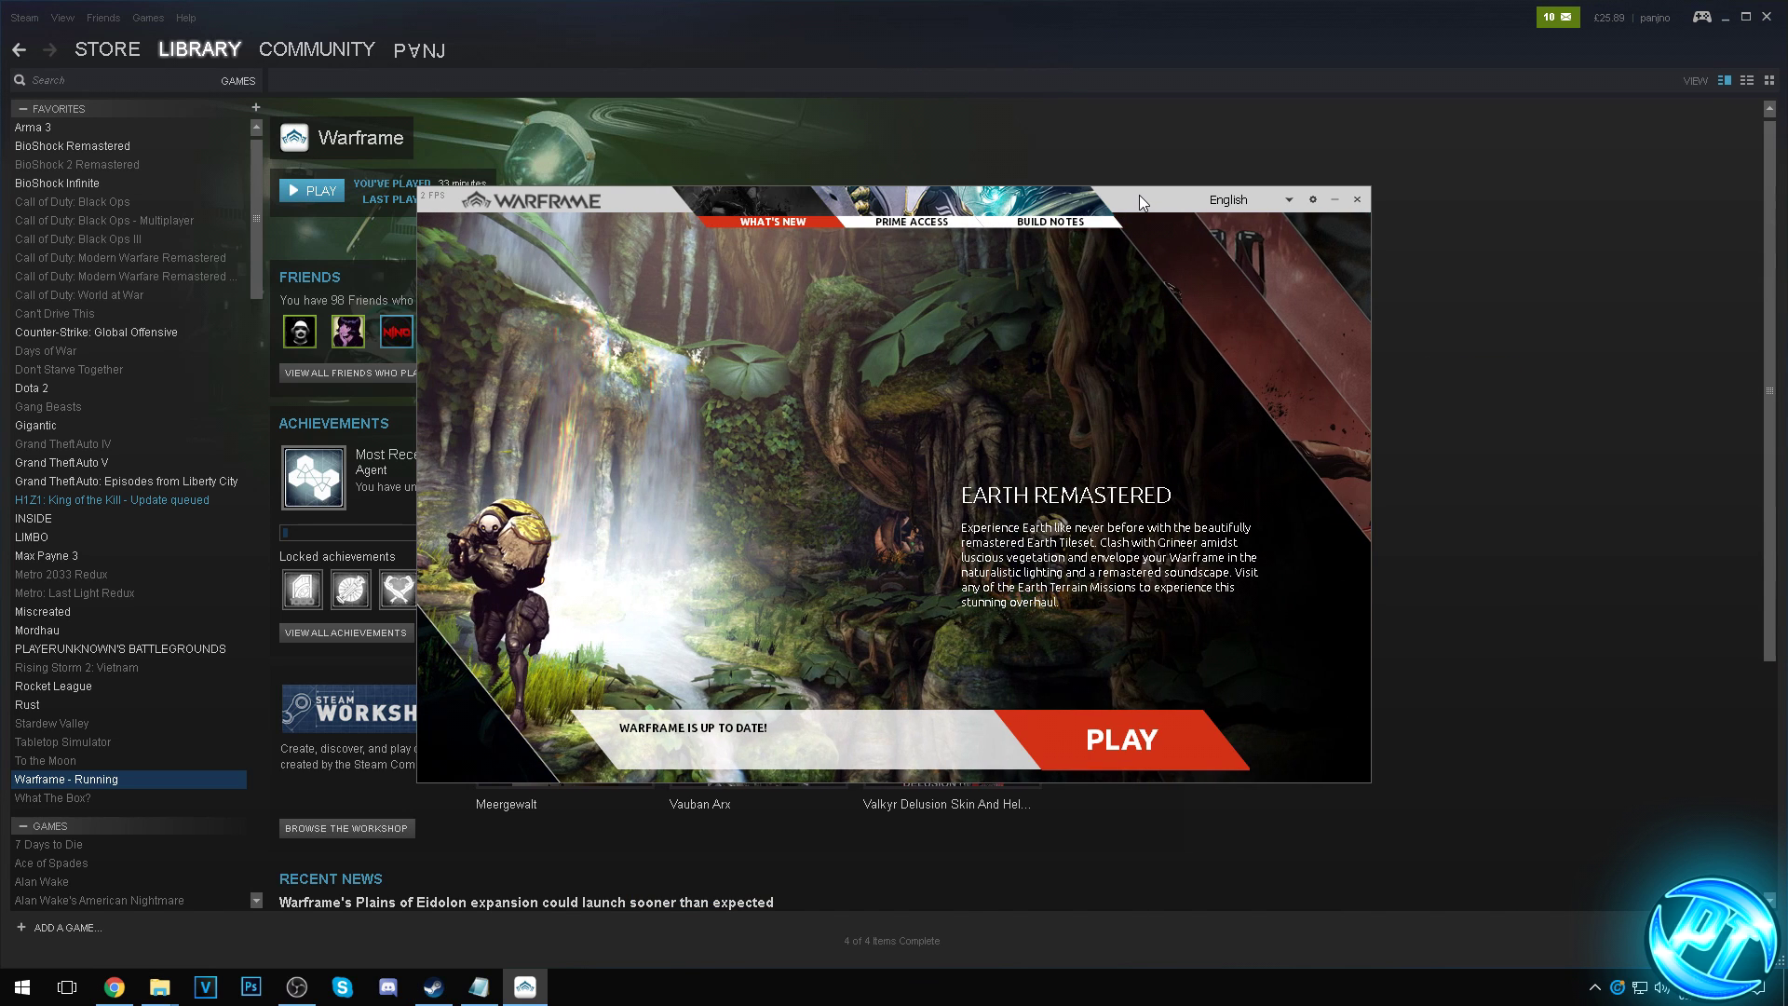
click(1313, 200)
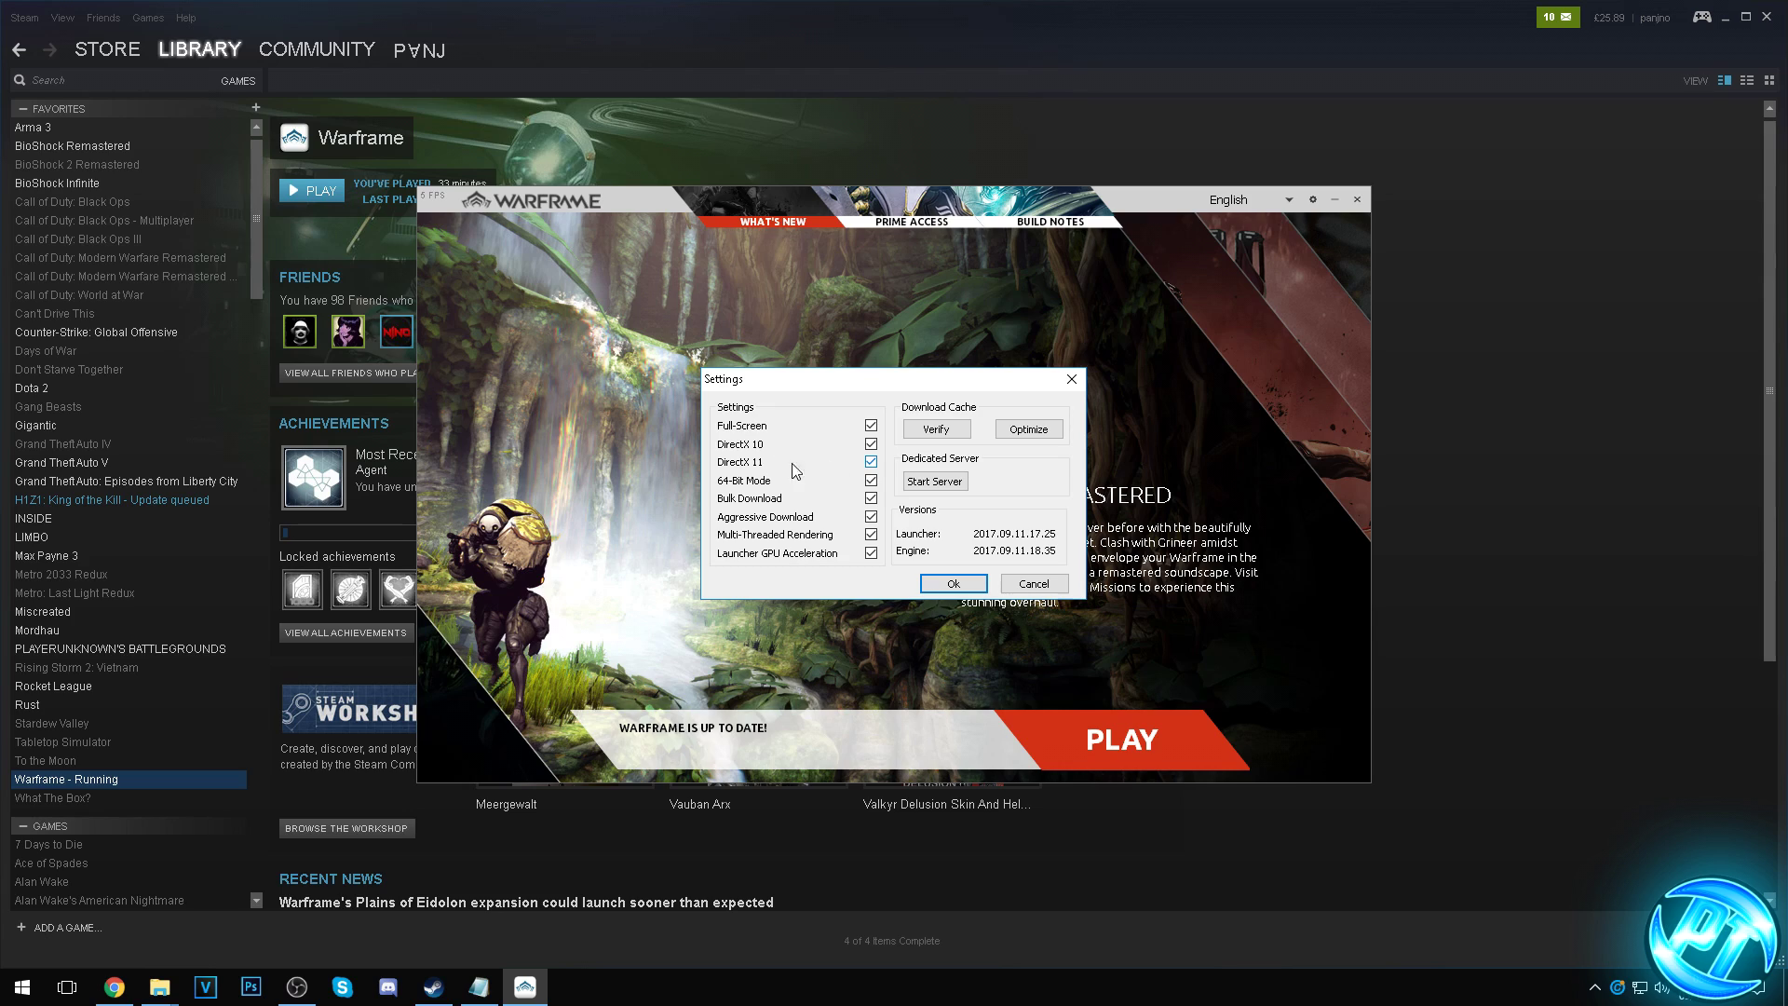
click(871, 462)
click(872, 481)
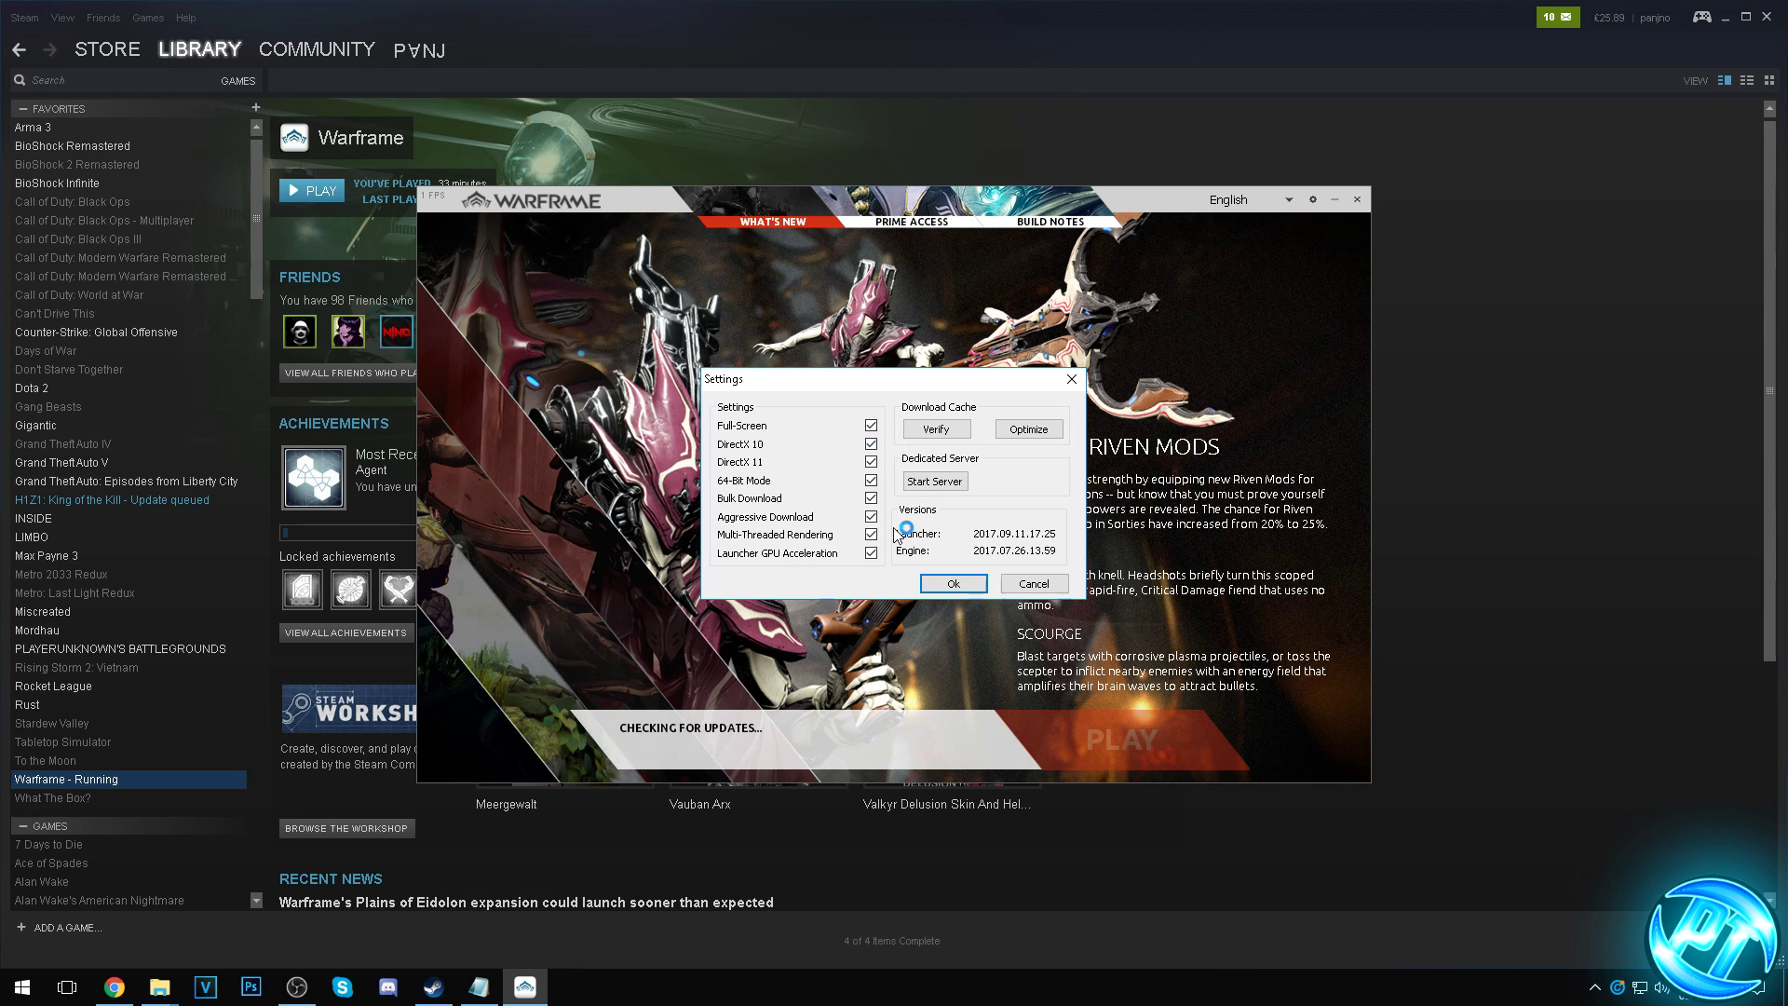
click(962, 587)
Start the game from the launcher and open its display options.
click(1094, 742)
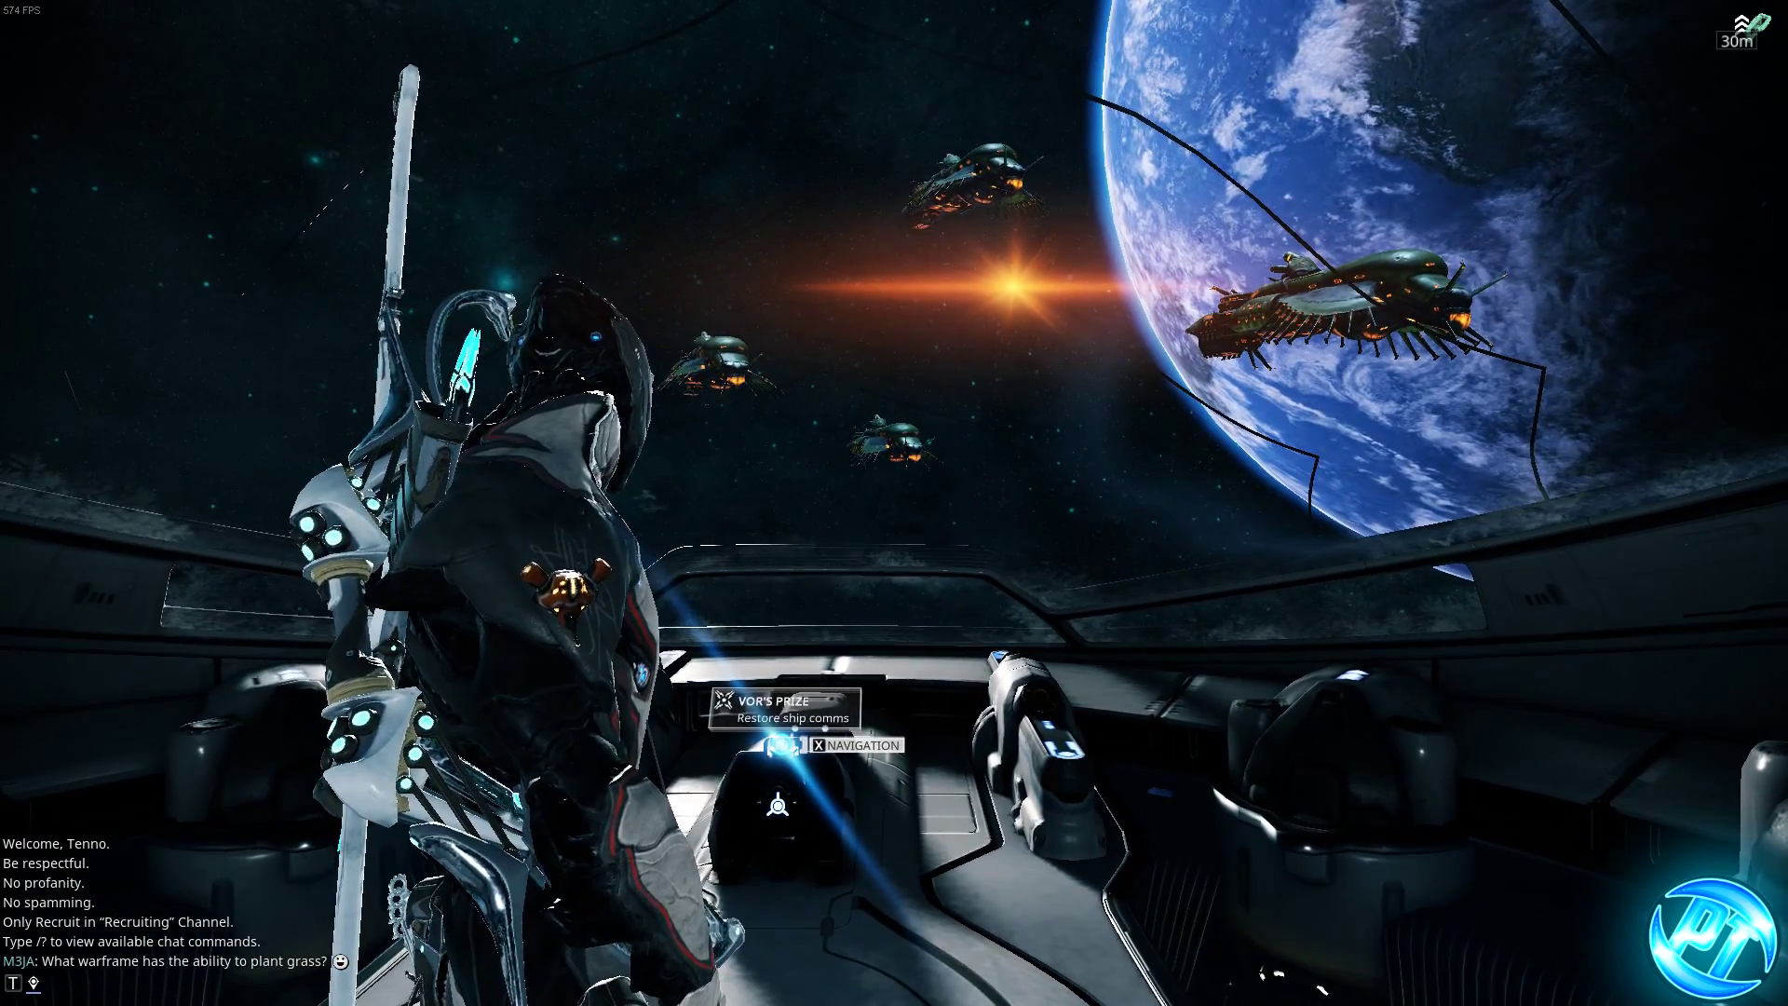
key(Escape)
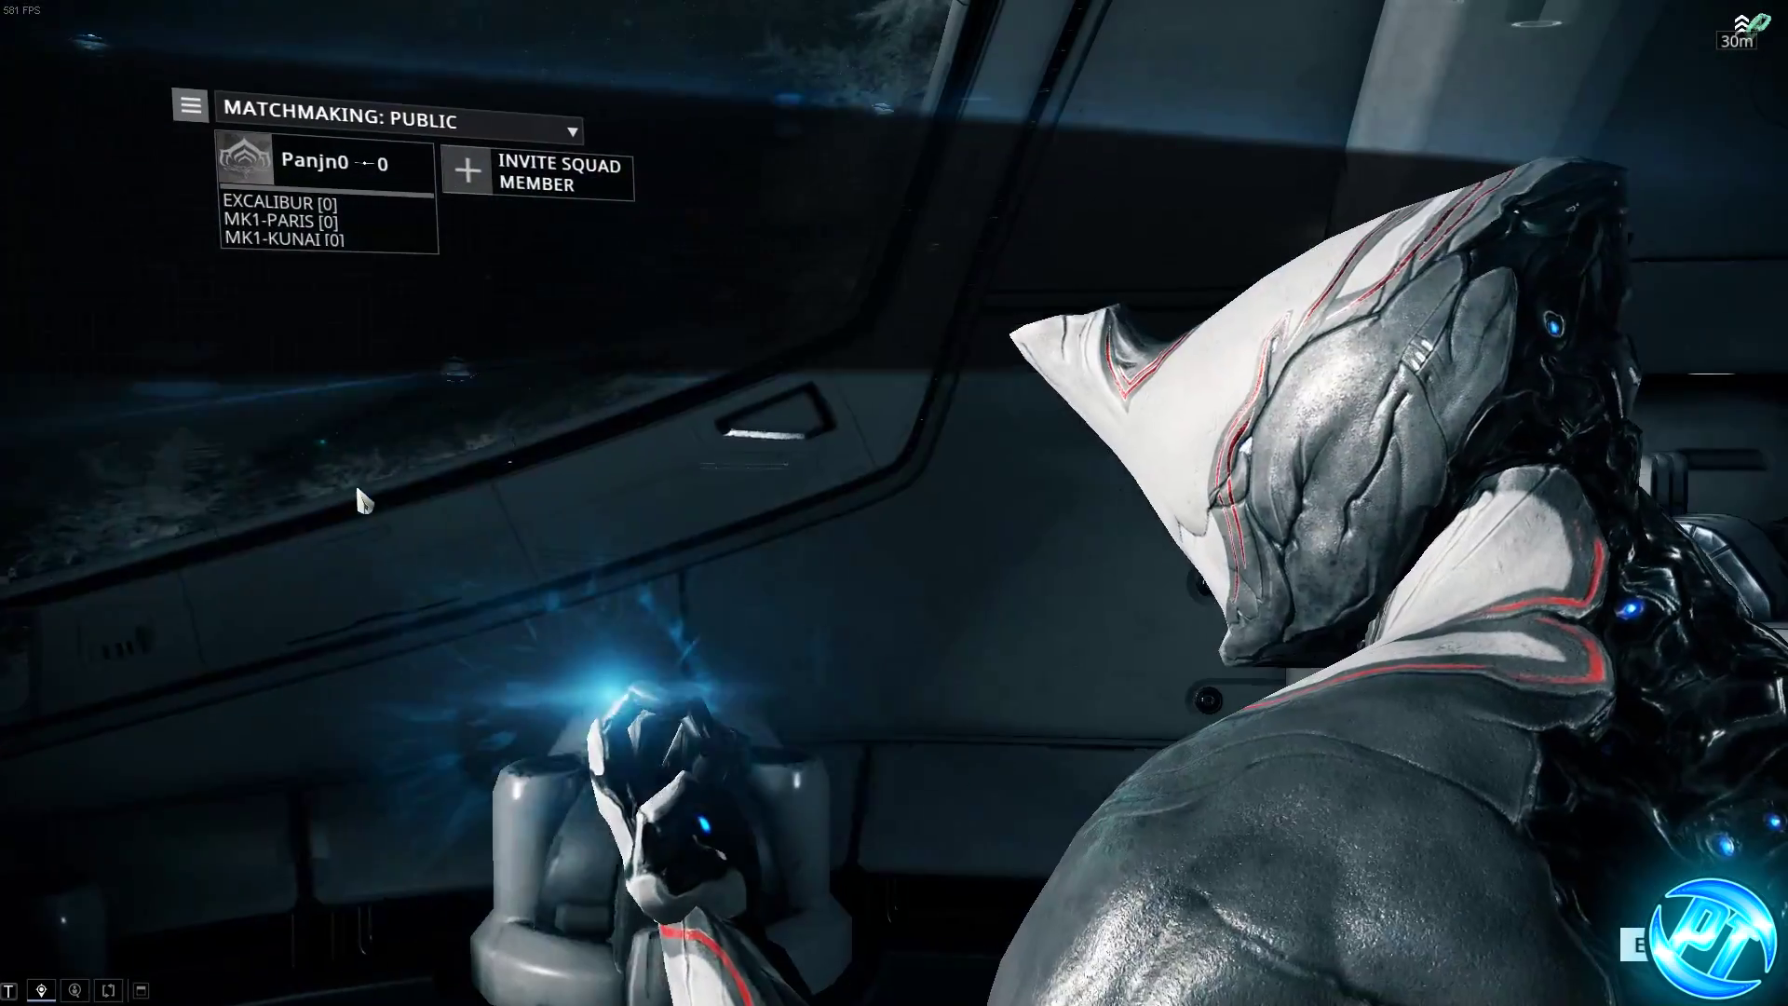
click(372, 517)
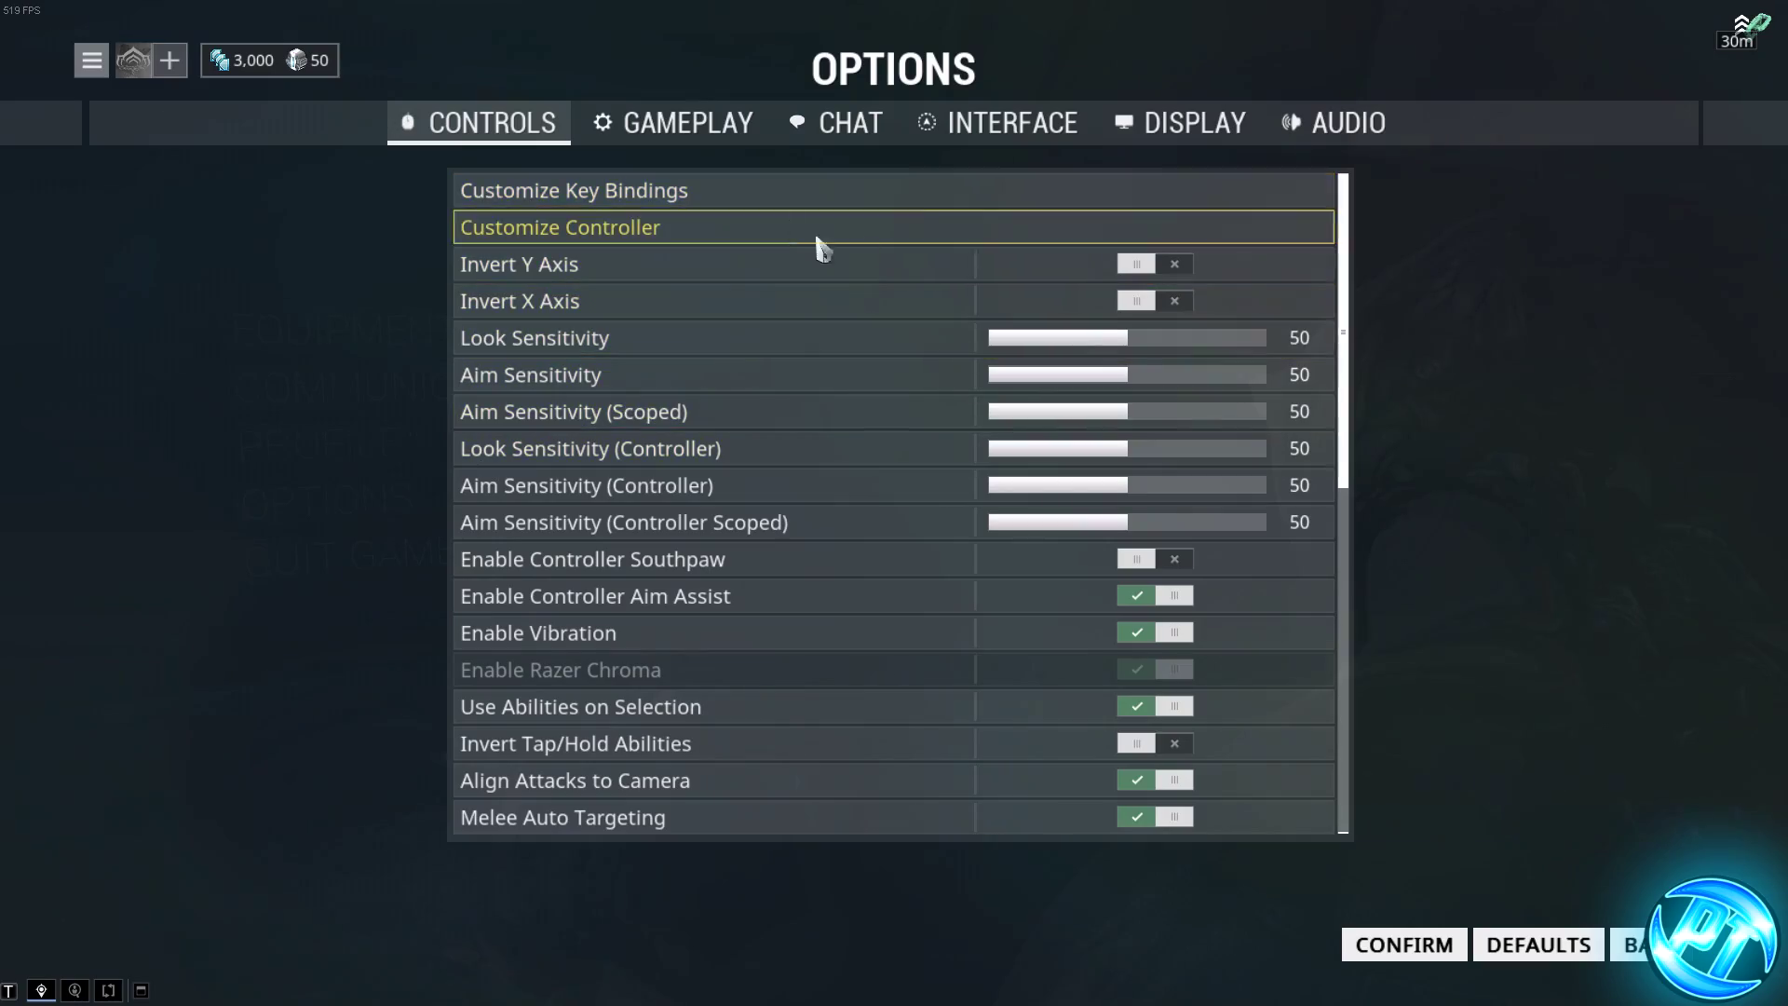
click(1194, 133)
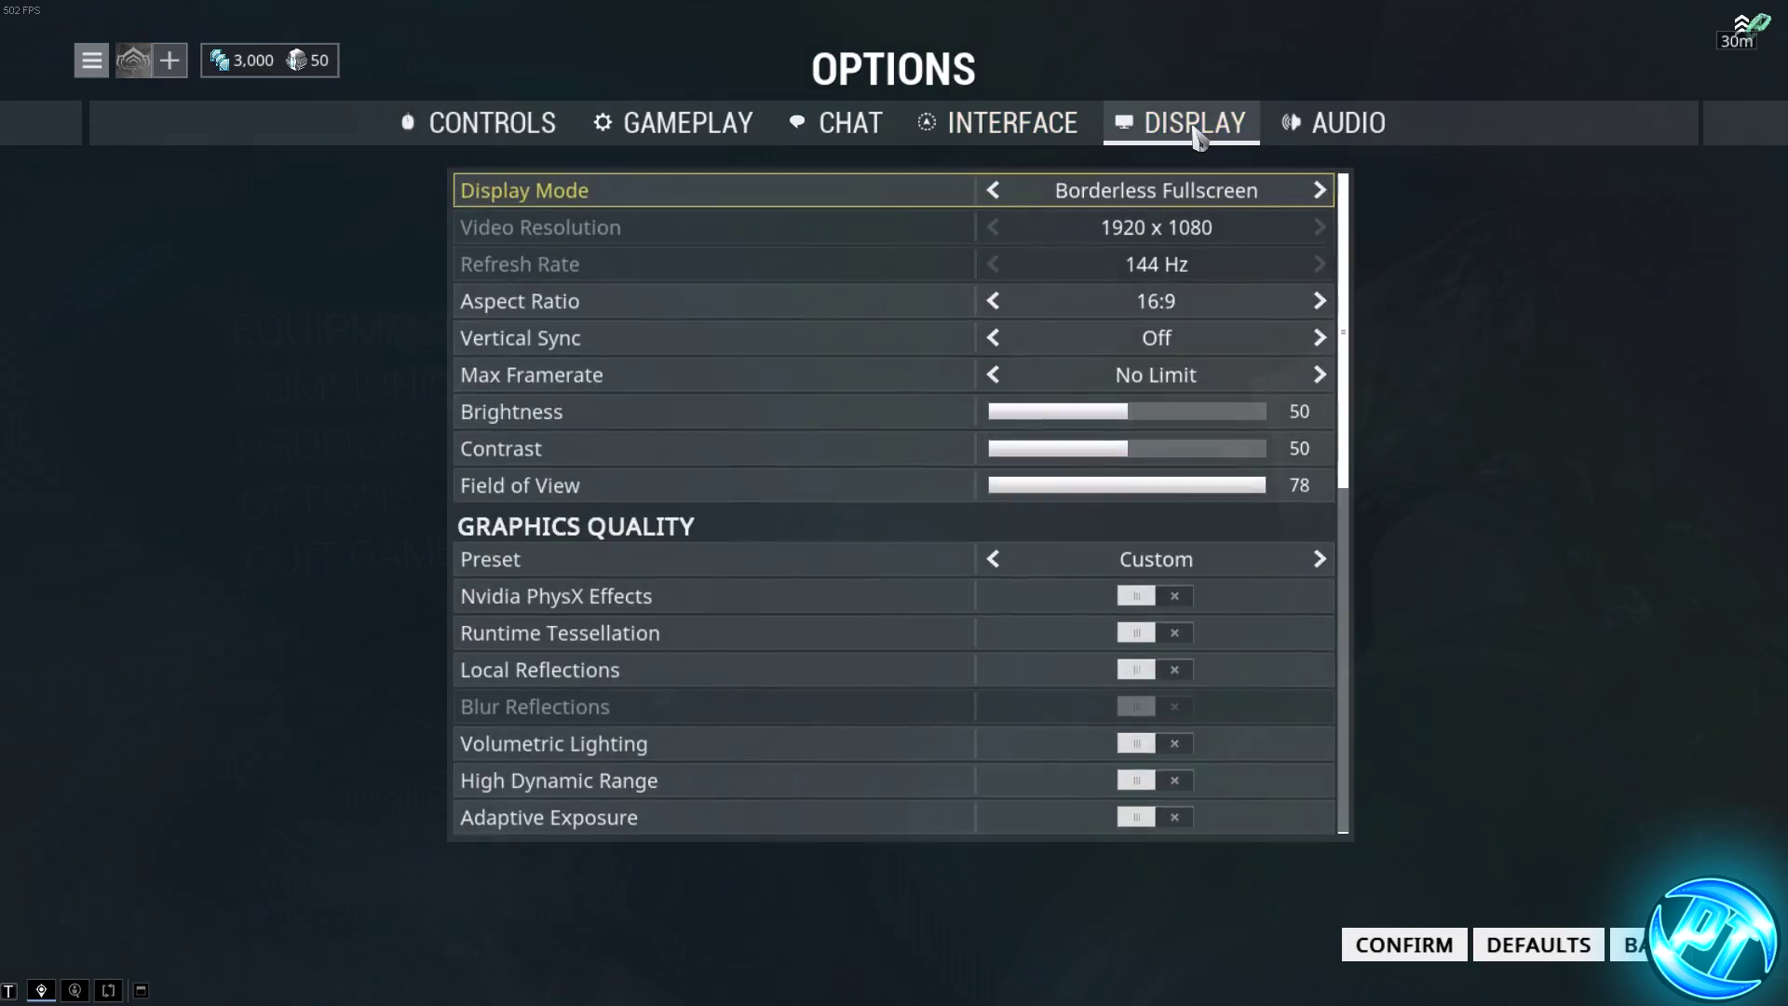
Set the display mode to Borderless Fullscreen and the aspect ratio to Auto.
click(993, 190)
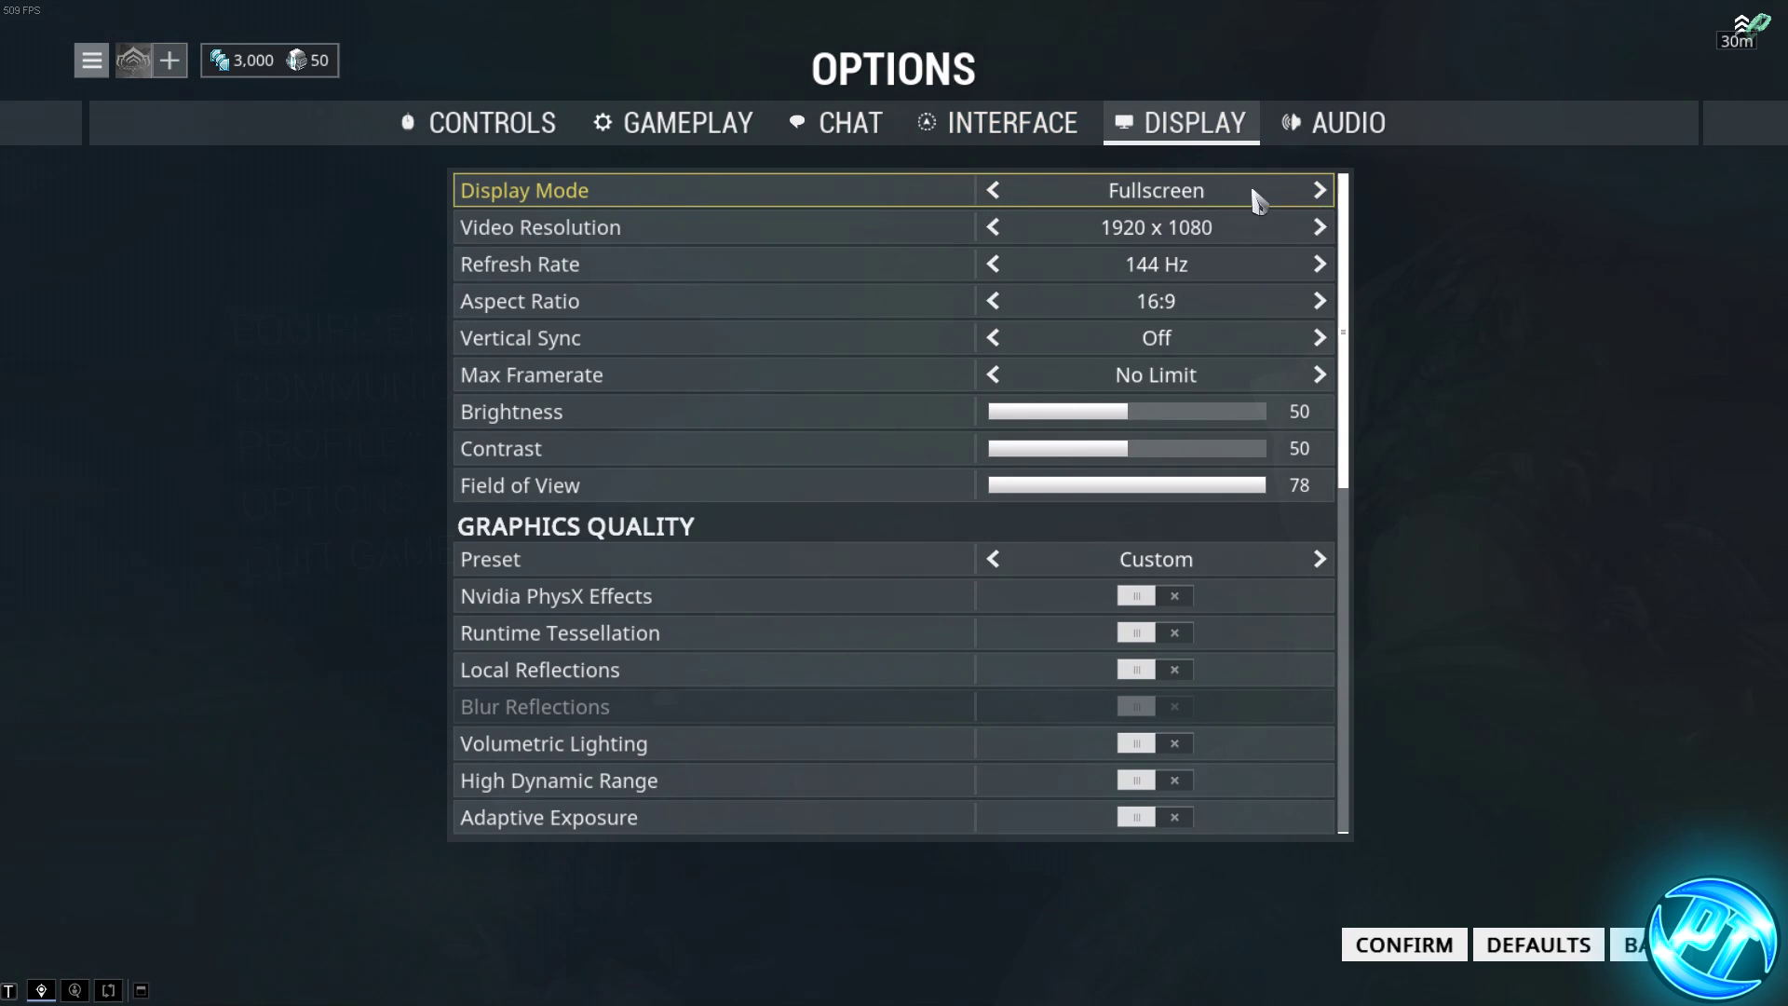
click(1318, 191)
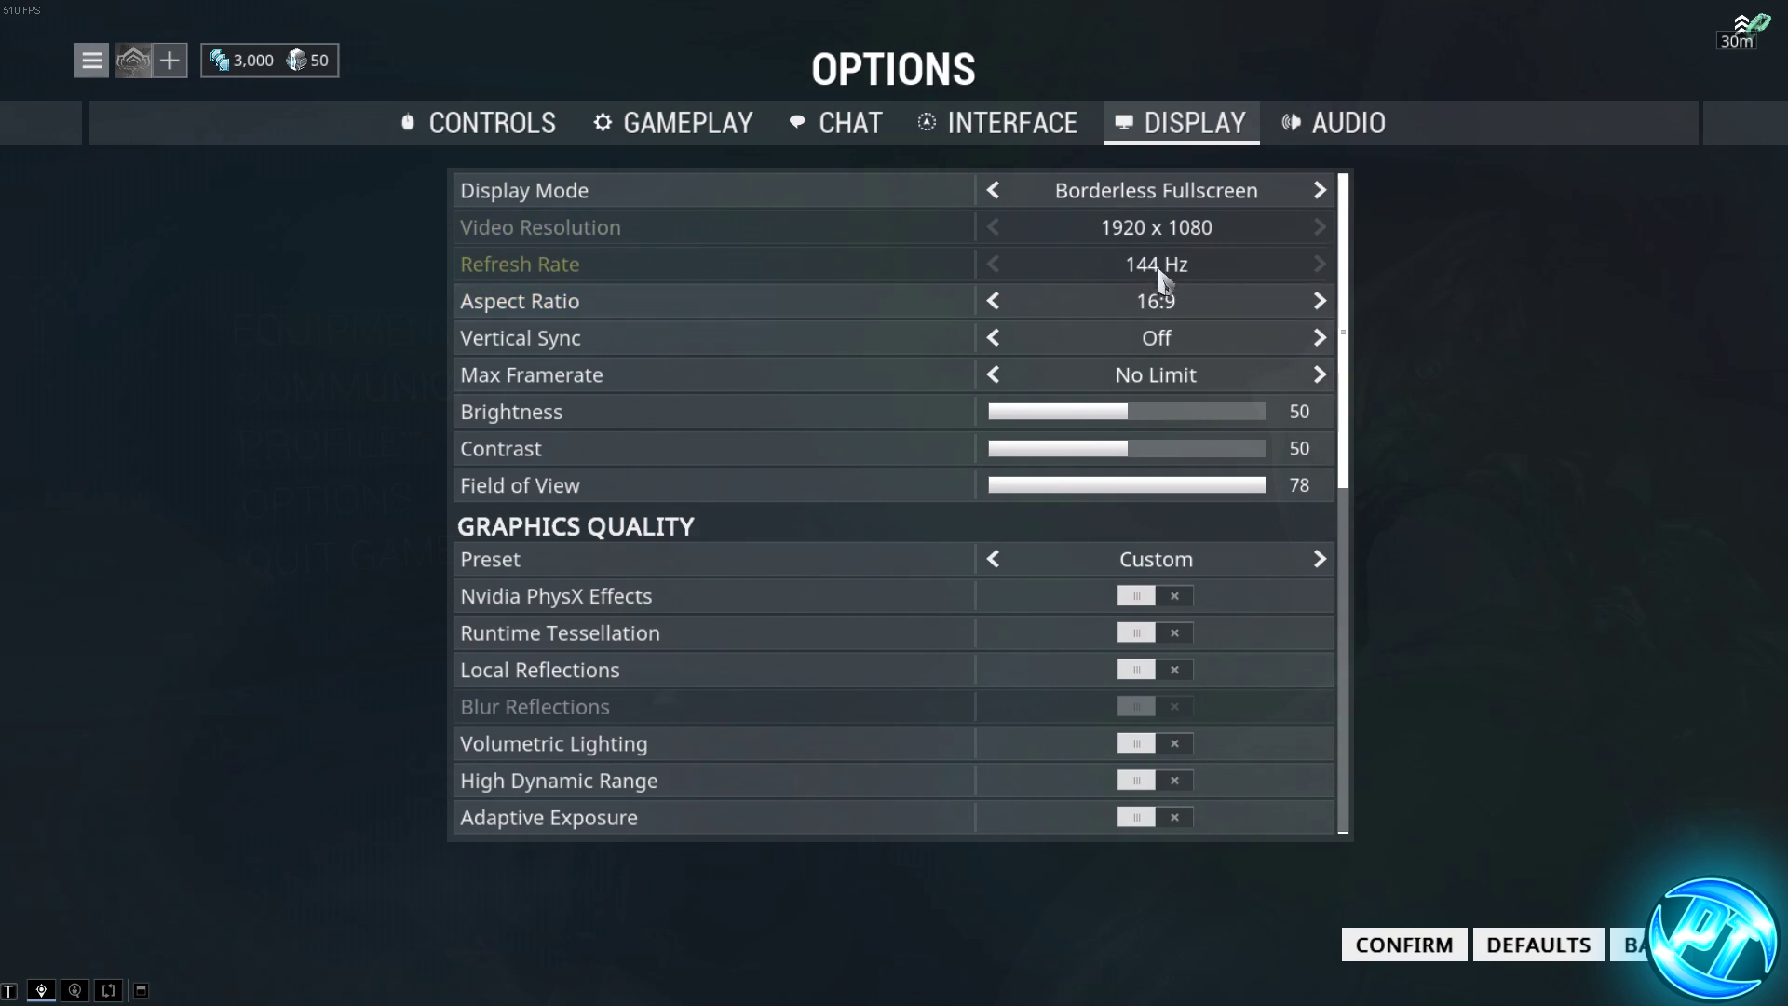
click(1320, 301)
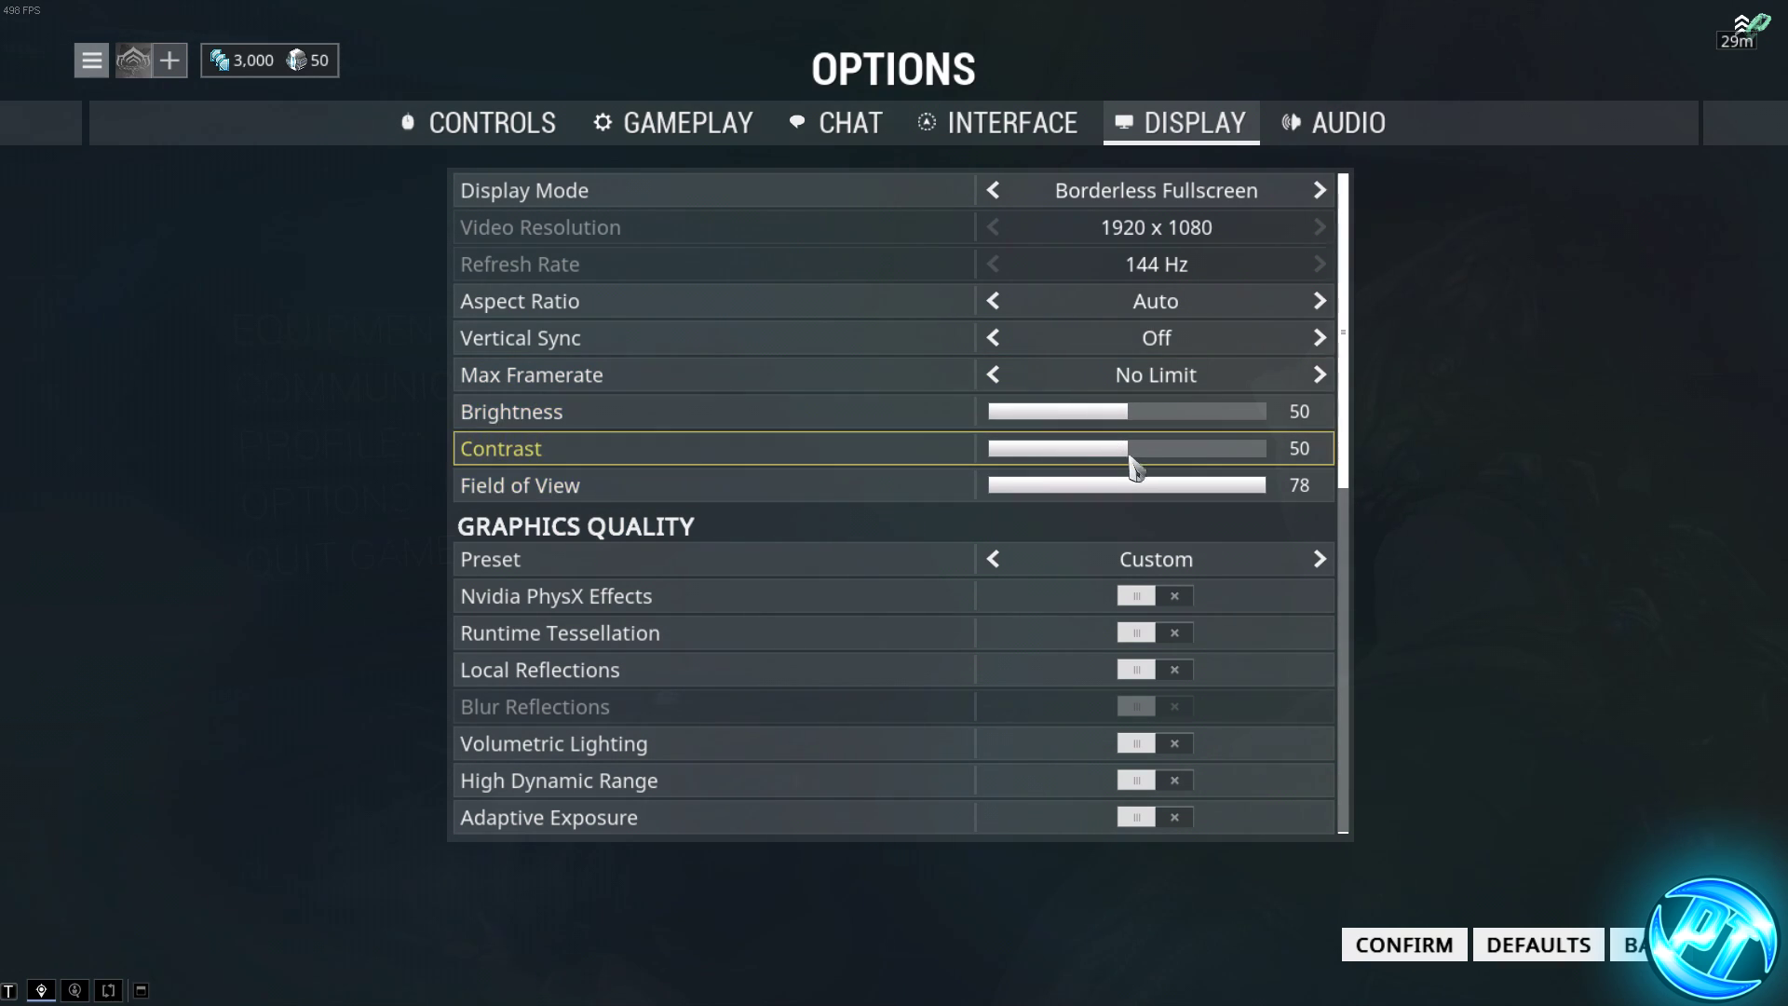
Cycle the graphics quality preset through its levels back to Custom.
scroll(1130, 459, down, 3)
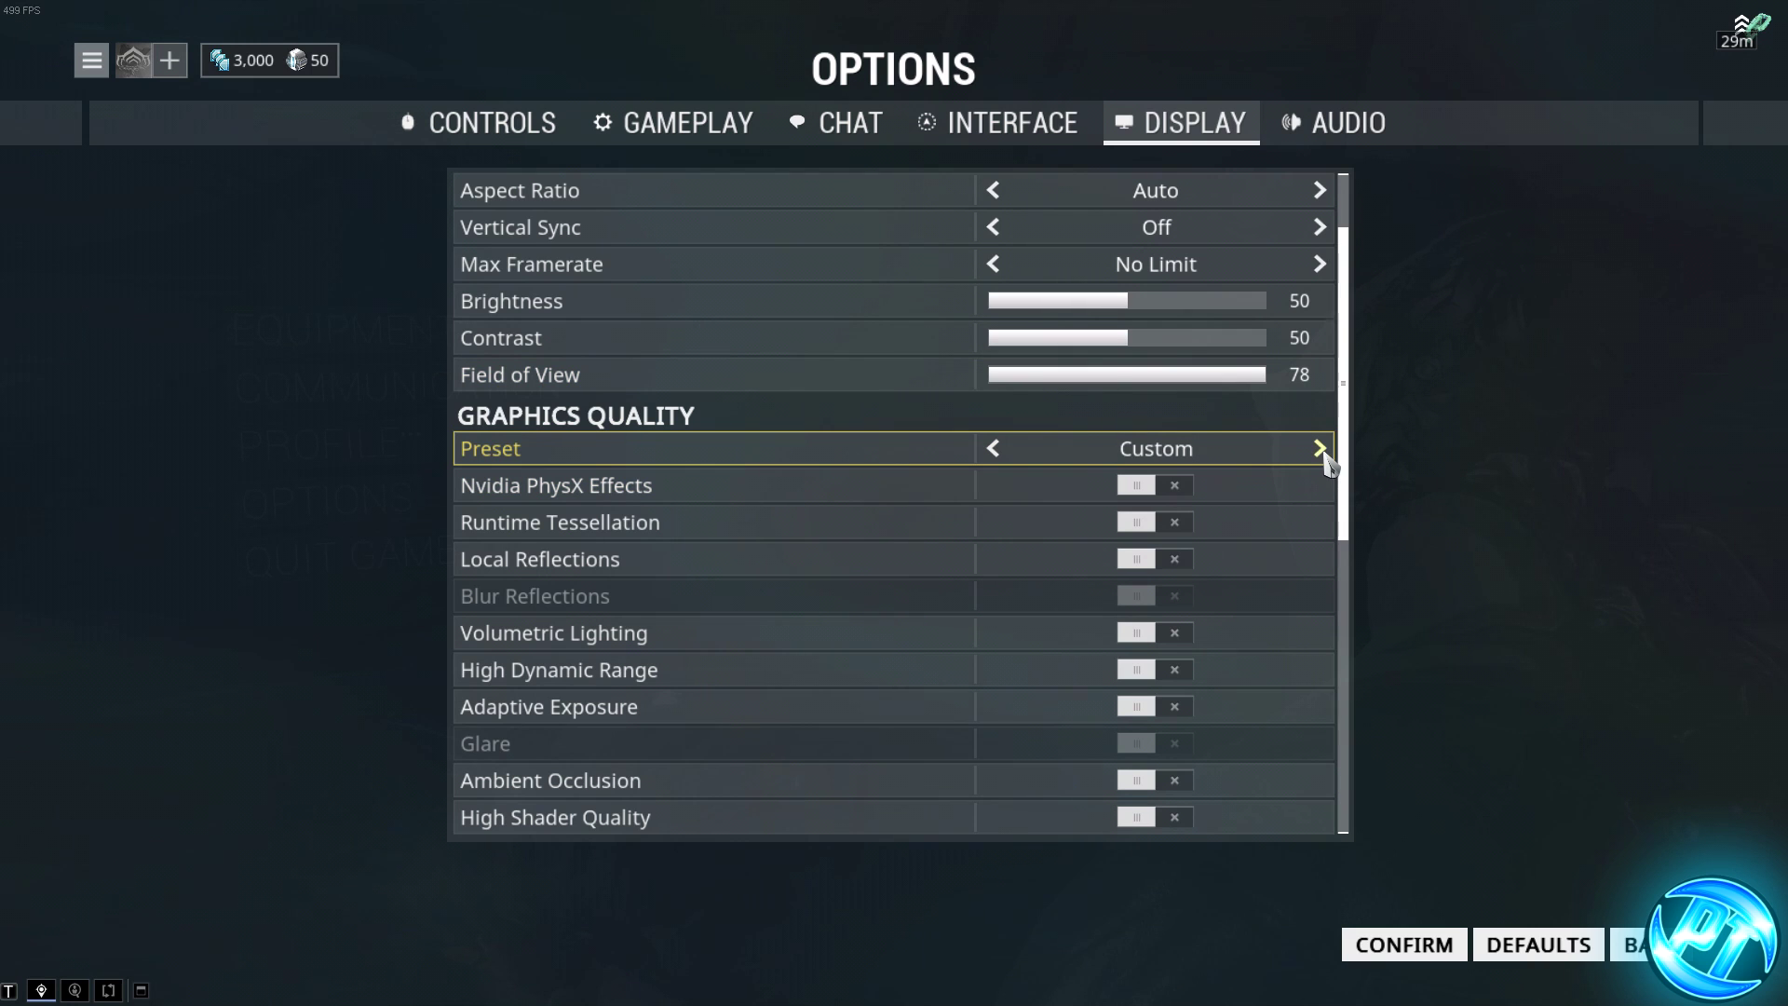
click(1321, 451)
click(1321, 451)
click(1321, 451)
click(1320, 451)
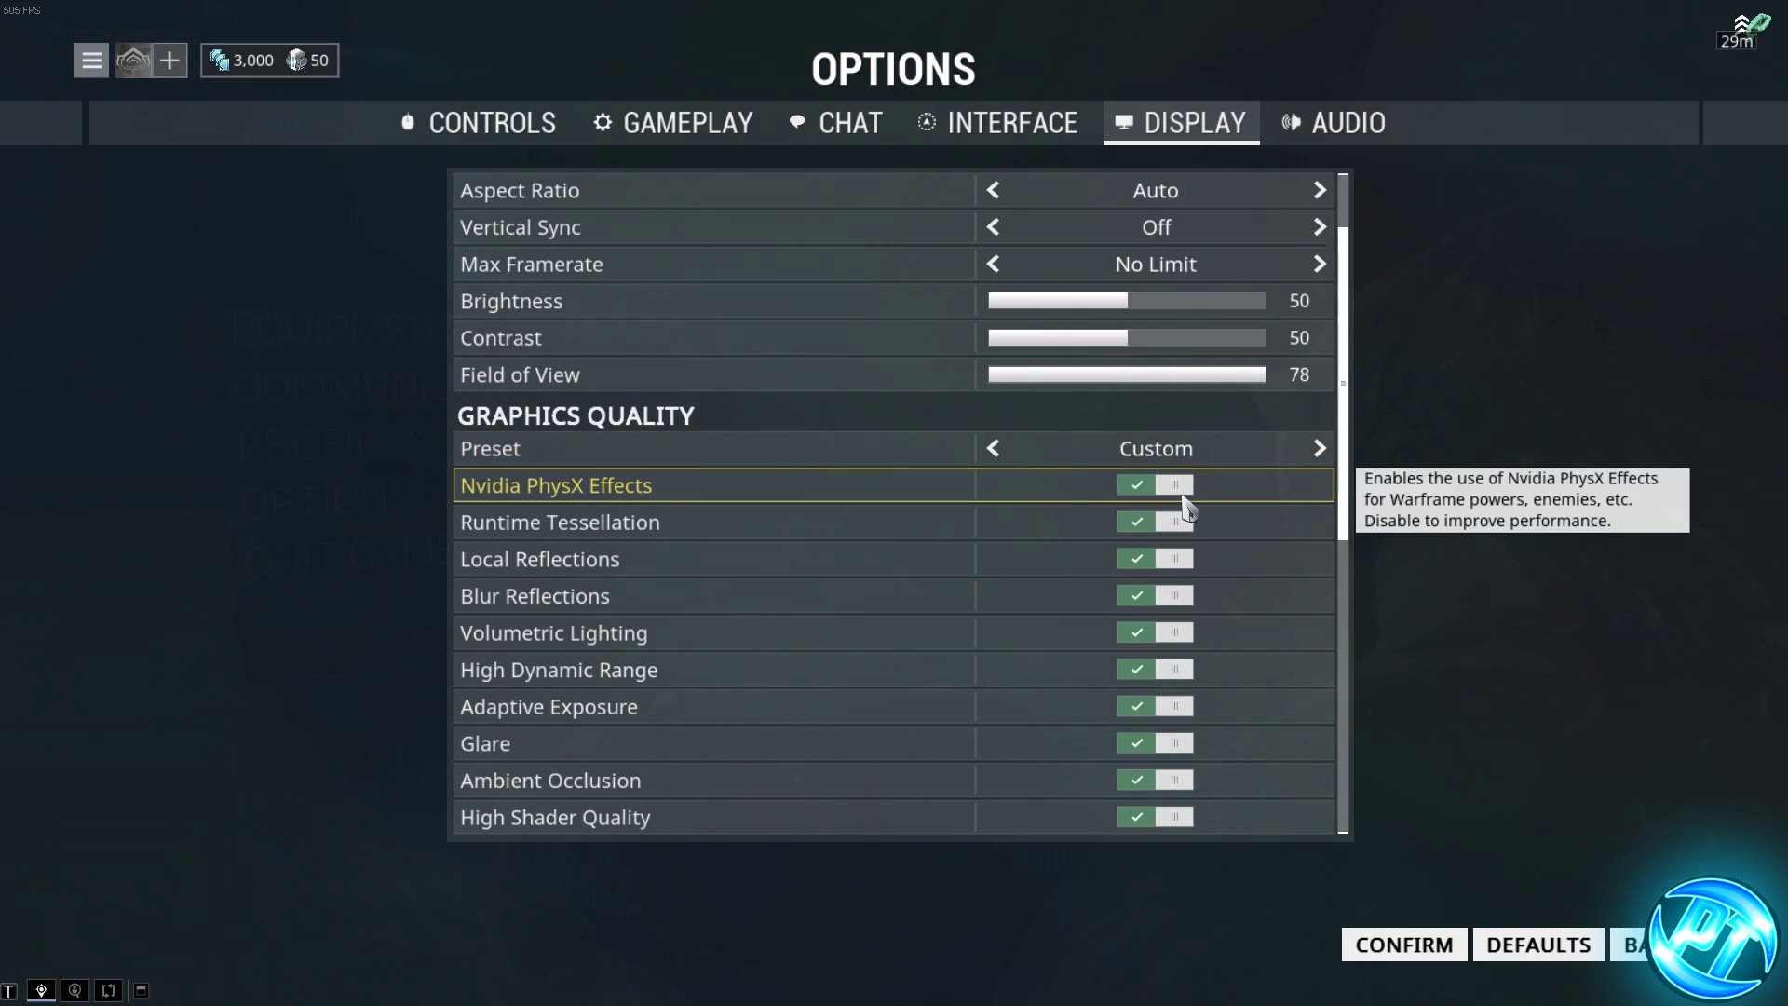
Turn off Nvidia PhysX Effects, Runtime Tessellation, Local Reflections, Volumetric Lighting, High Dynamic Range and Adaptive Exposure.
click(1175, 488)
click(1175, 523)
click(1175, 560)
click(1175, 632)
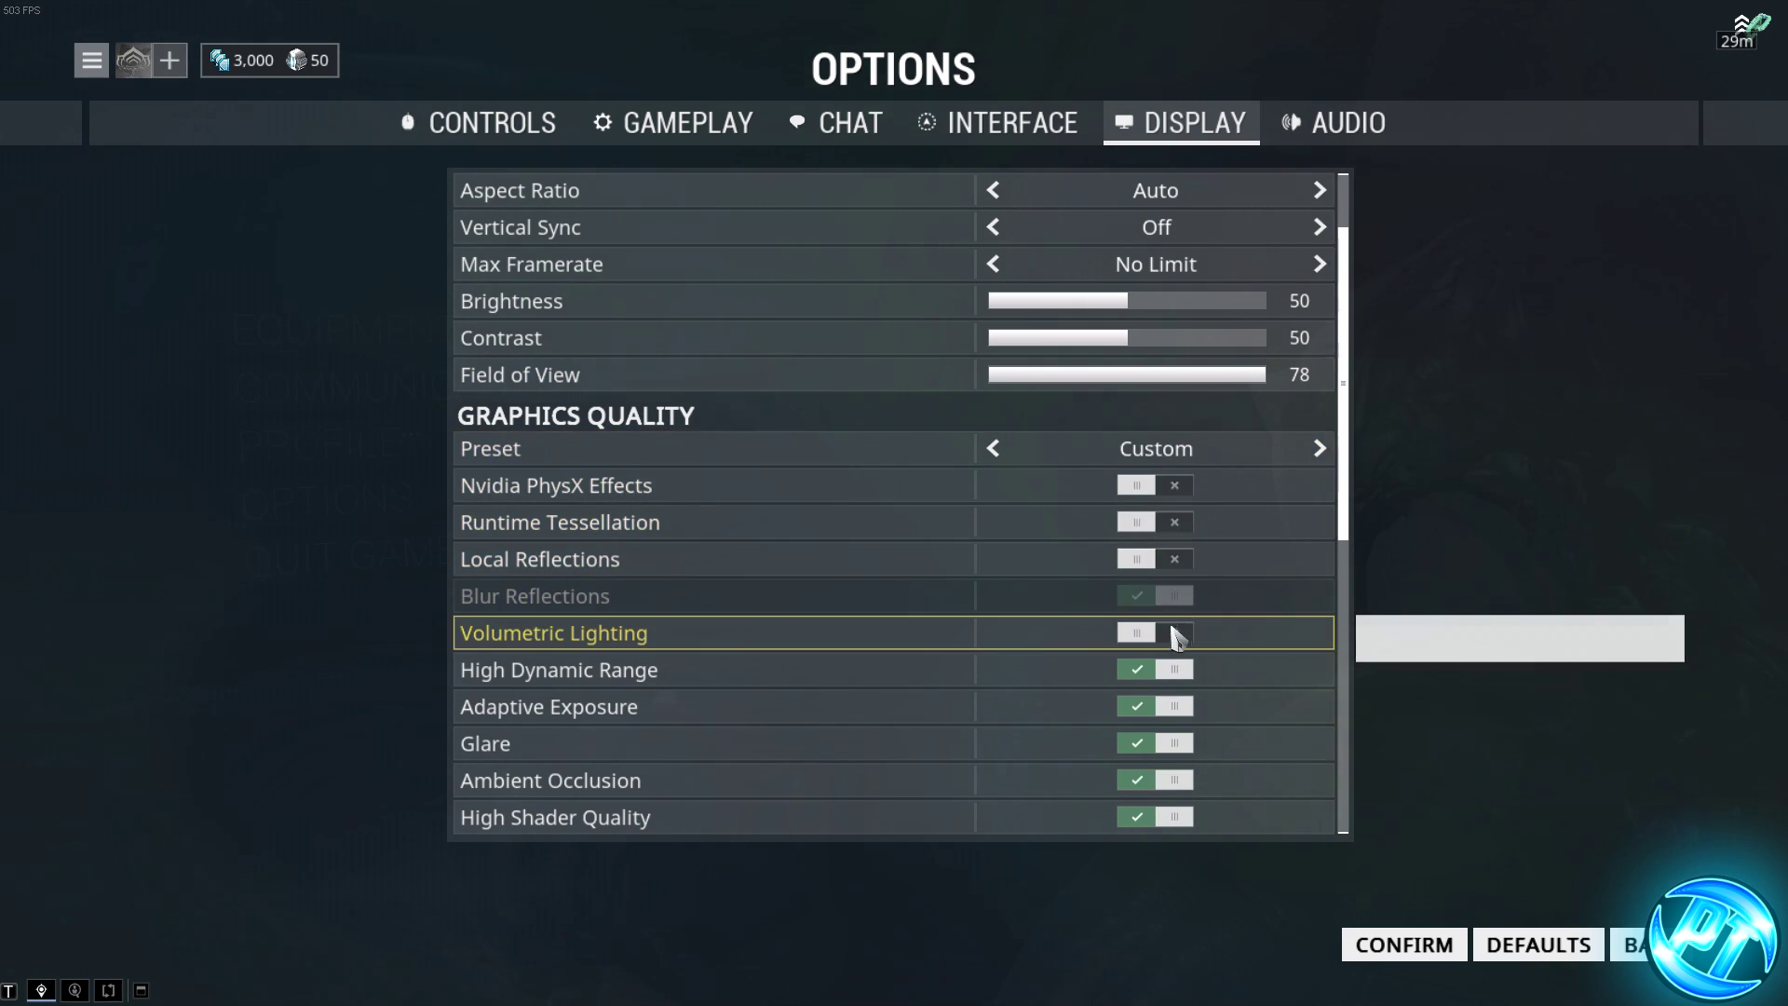
click(1175, 670)
click(1175, 706)
Turn off Ambient Occlusion and High Shader Quality in the graphics quality settings.
scroll(1164, 687, down, 1)
scroll(1164, 686, down, 1)
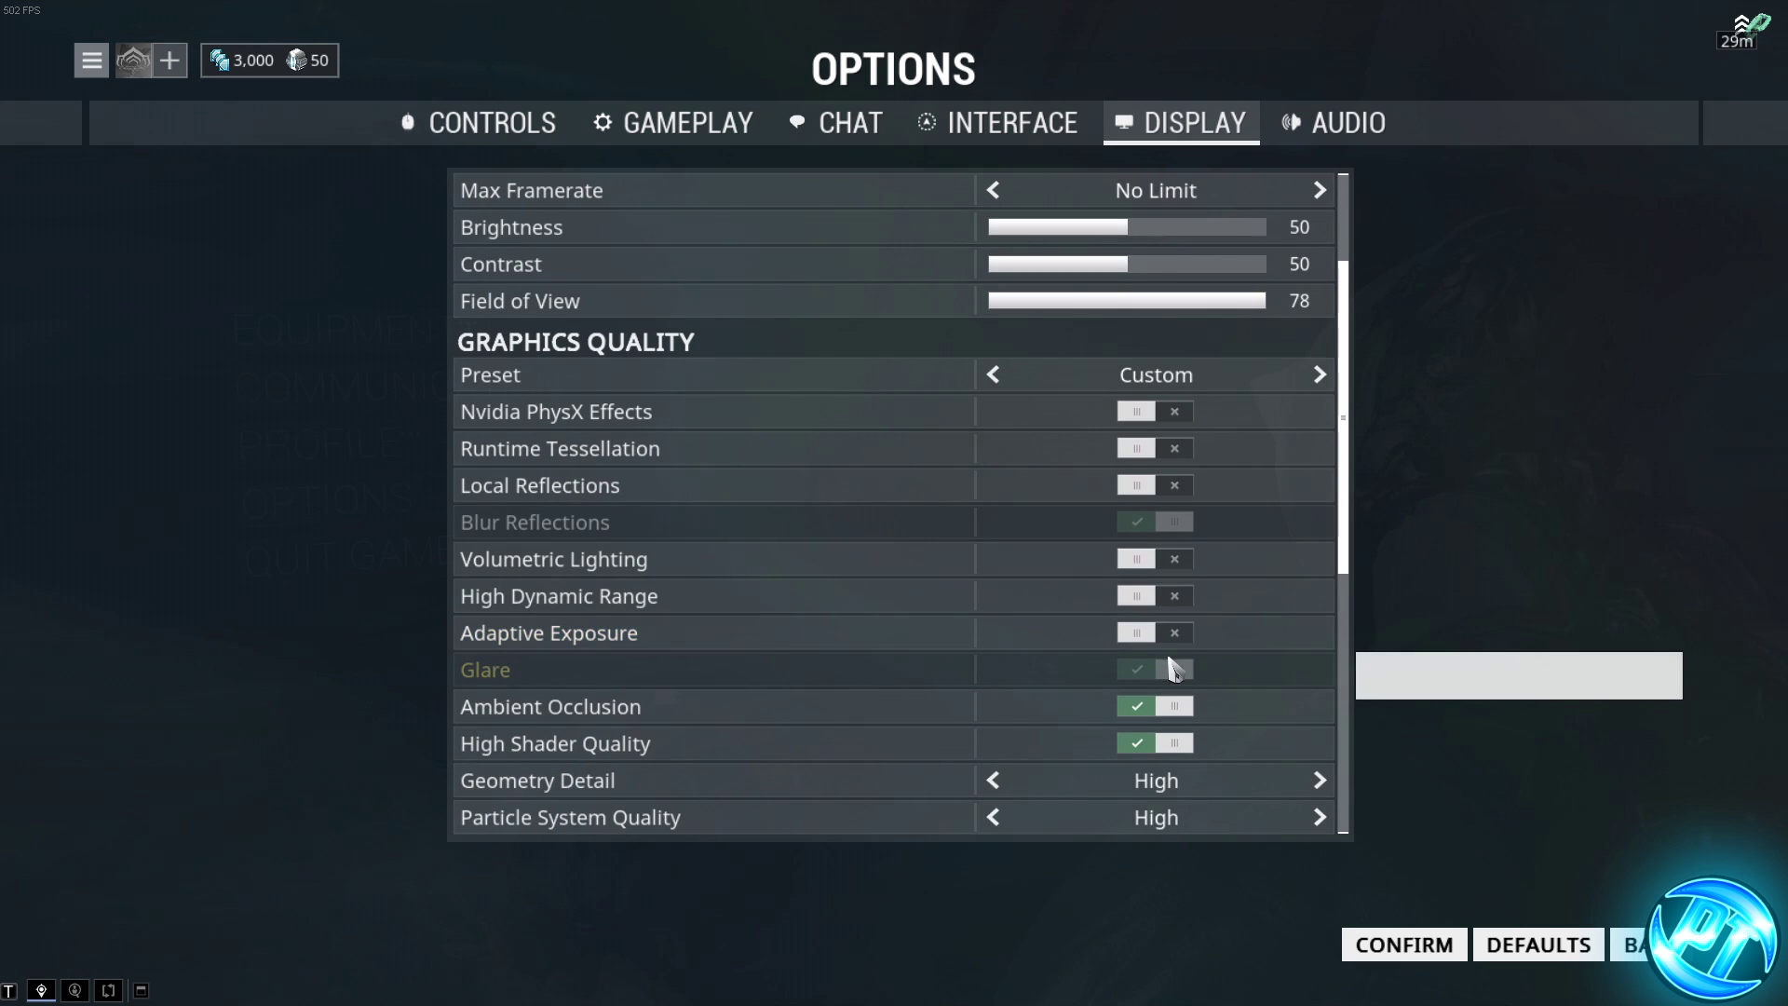
click(1175, 708)
click(1176, 743)
Set Geometry Detail, Particle System Quality, Shadow Quality and Texture Memory to Low.
scroll(1211, 735, down, 2)
click(1321, 708)
scroll(1320, 713, down, 2)
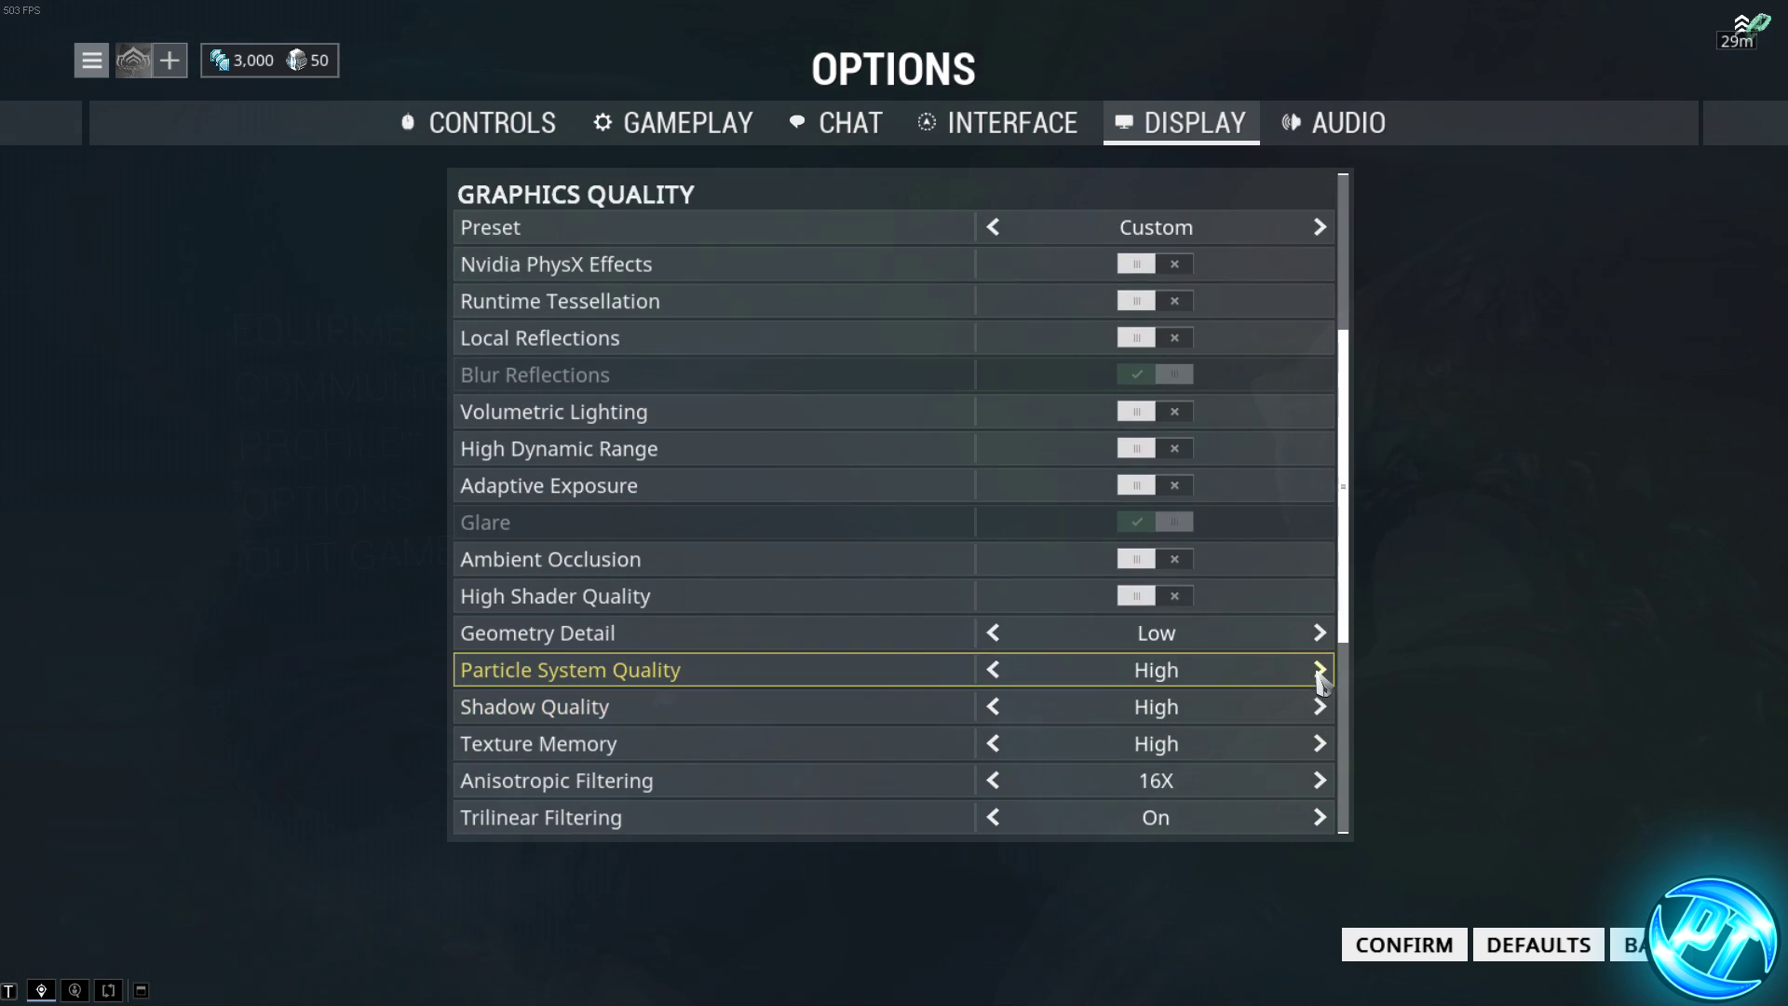
click(1319, 671)
click(1320, 708)
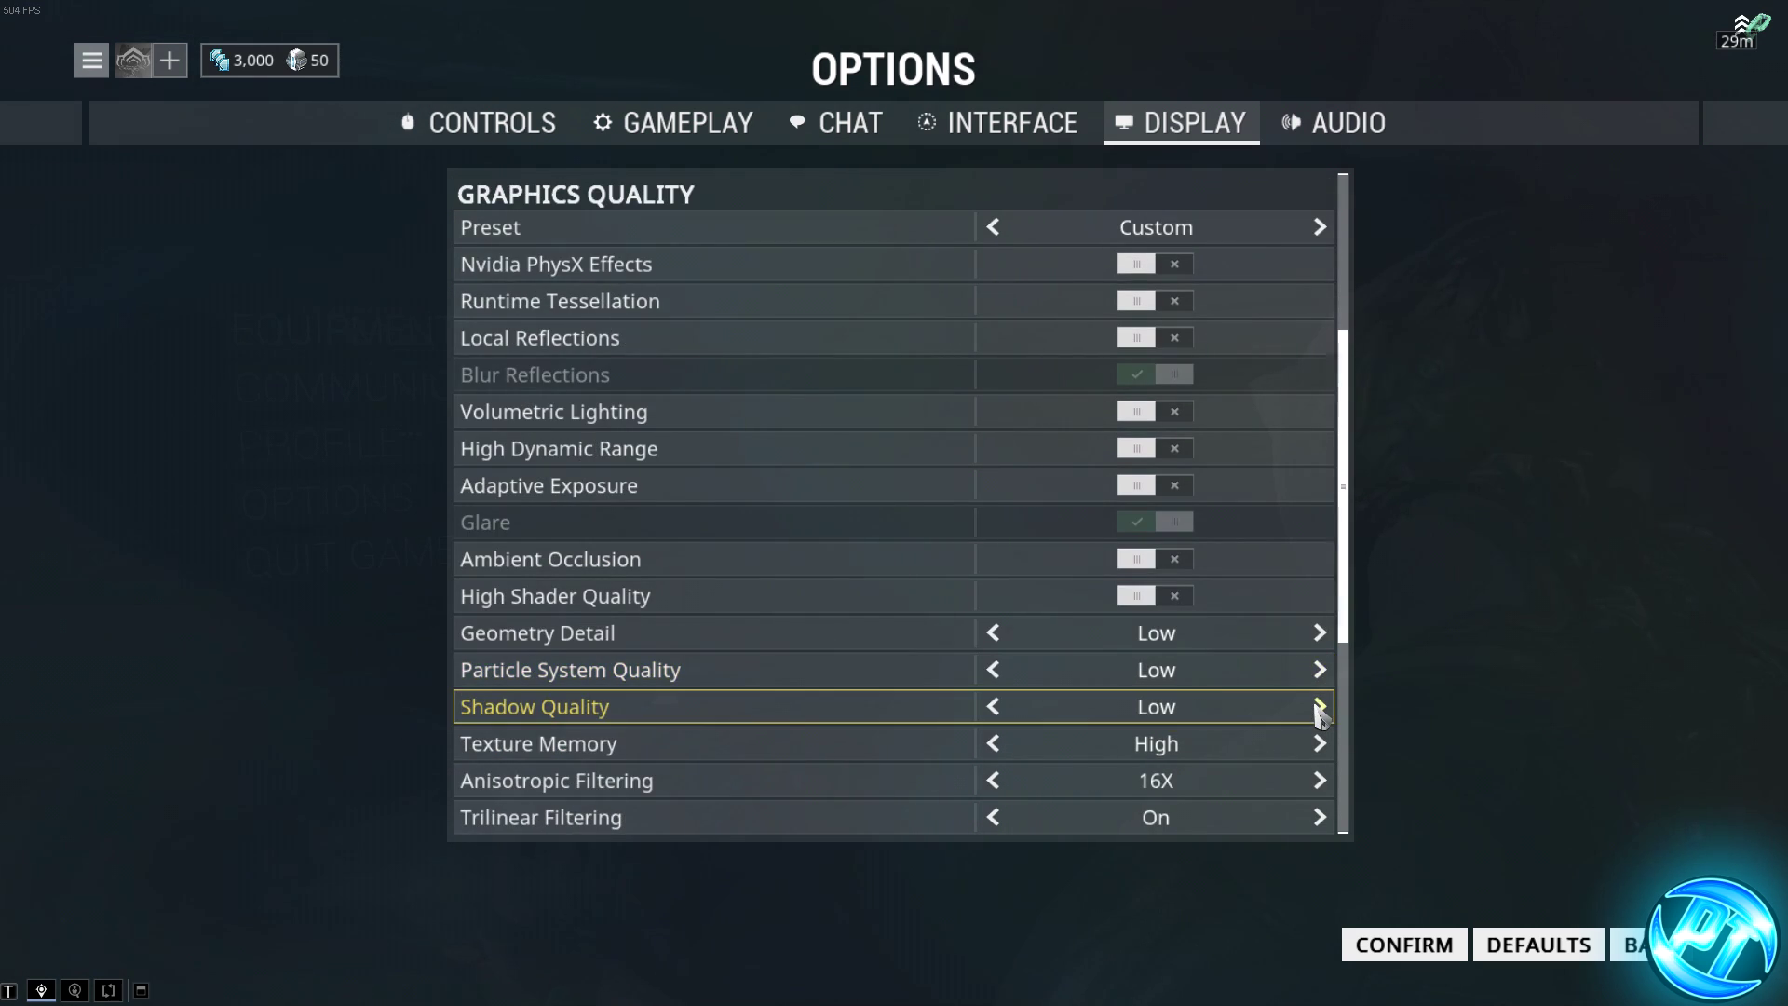
click(1320, 744)
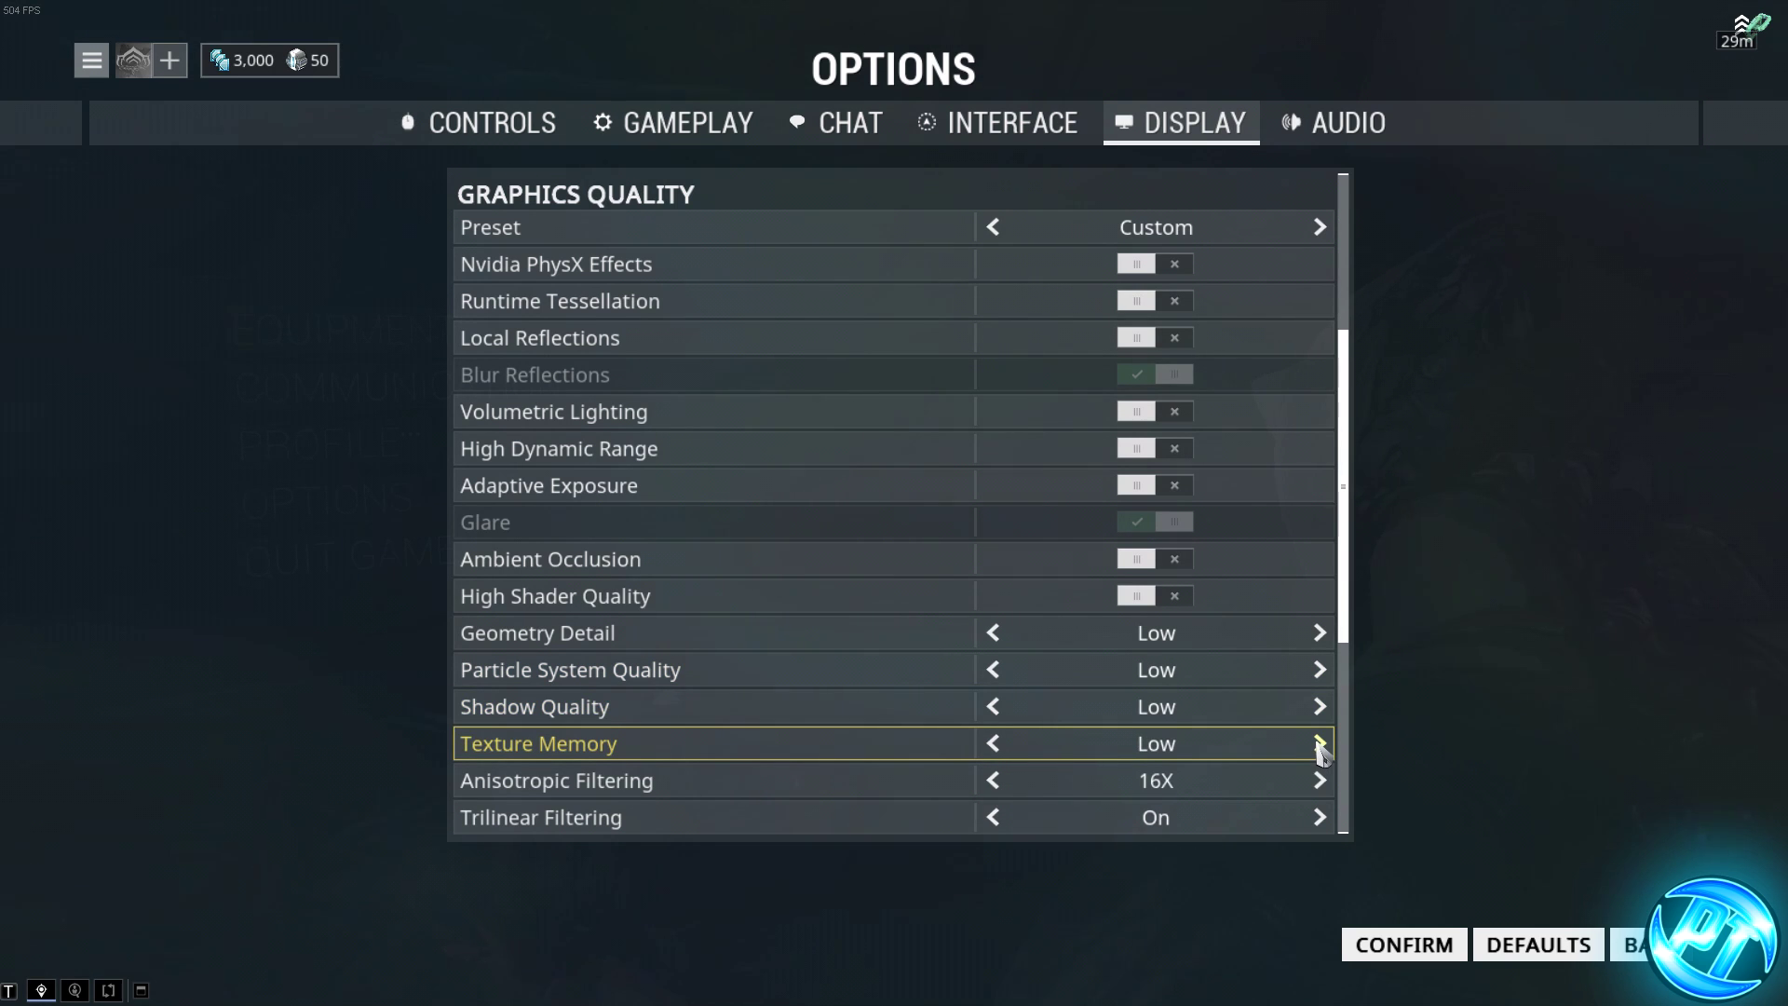
Set Anisotropic Filtering and Trilinear Filtering to Off and Anti-Aliasing to Disabled in the graphics quality settings.
scroll(1321, 750, down, 1)
click(1321, 743)
scroll(1296, 726, down, 1)
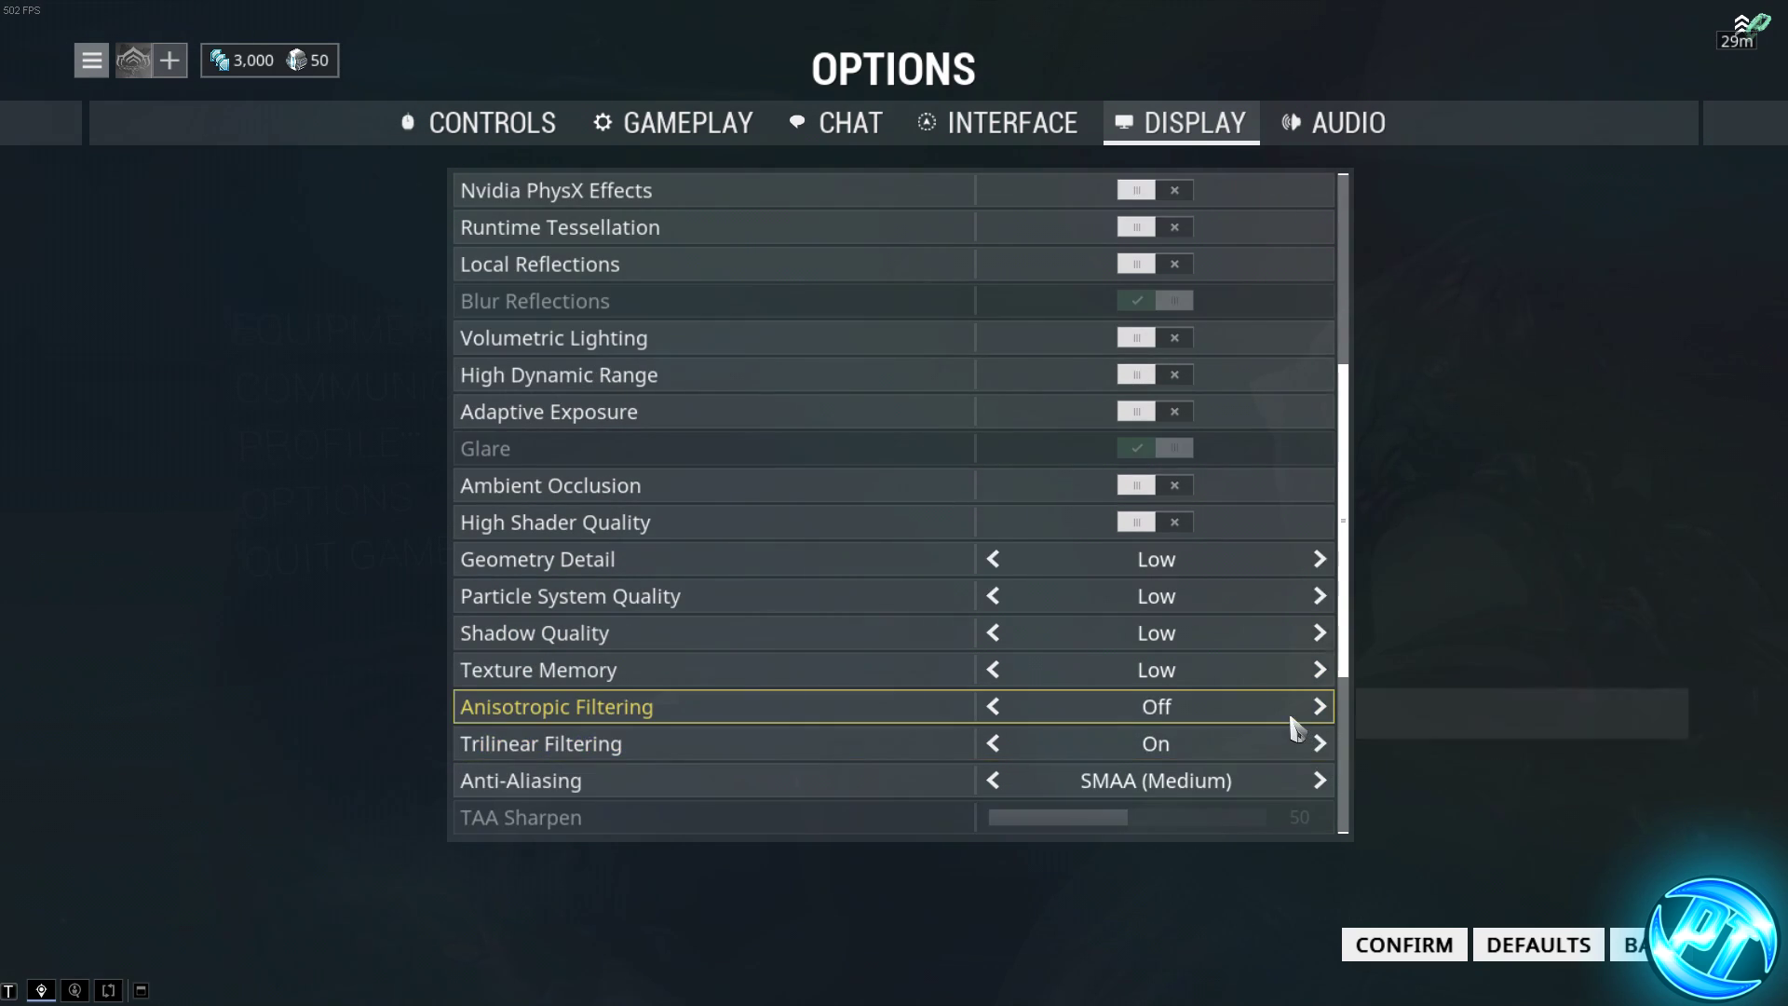
scroll(1320, 745, down, 1)
click(1320, 707)
click(1320, 744)
scroll(966, 679, down, 2)
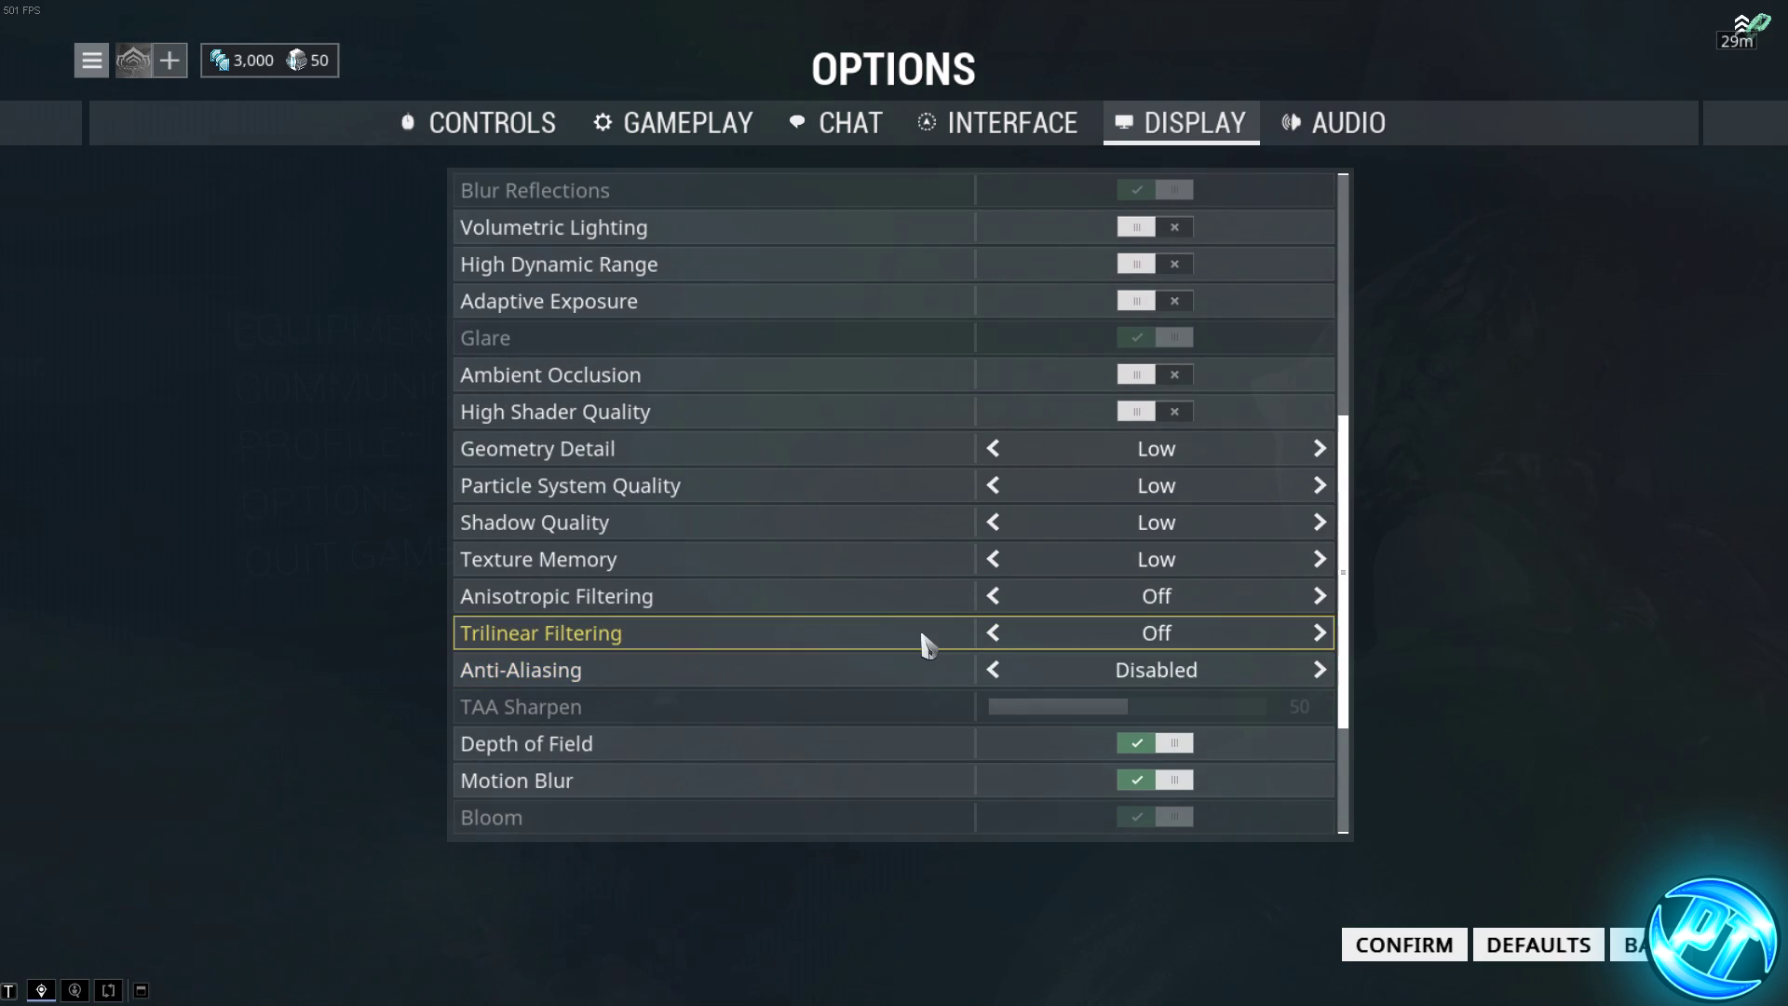
Turn off Depth of Field and Motion Blur in the graphics quality settings.
scroll(931, 671, down, 1)
click(1172, 708)
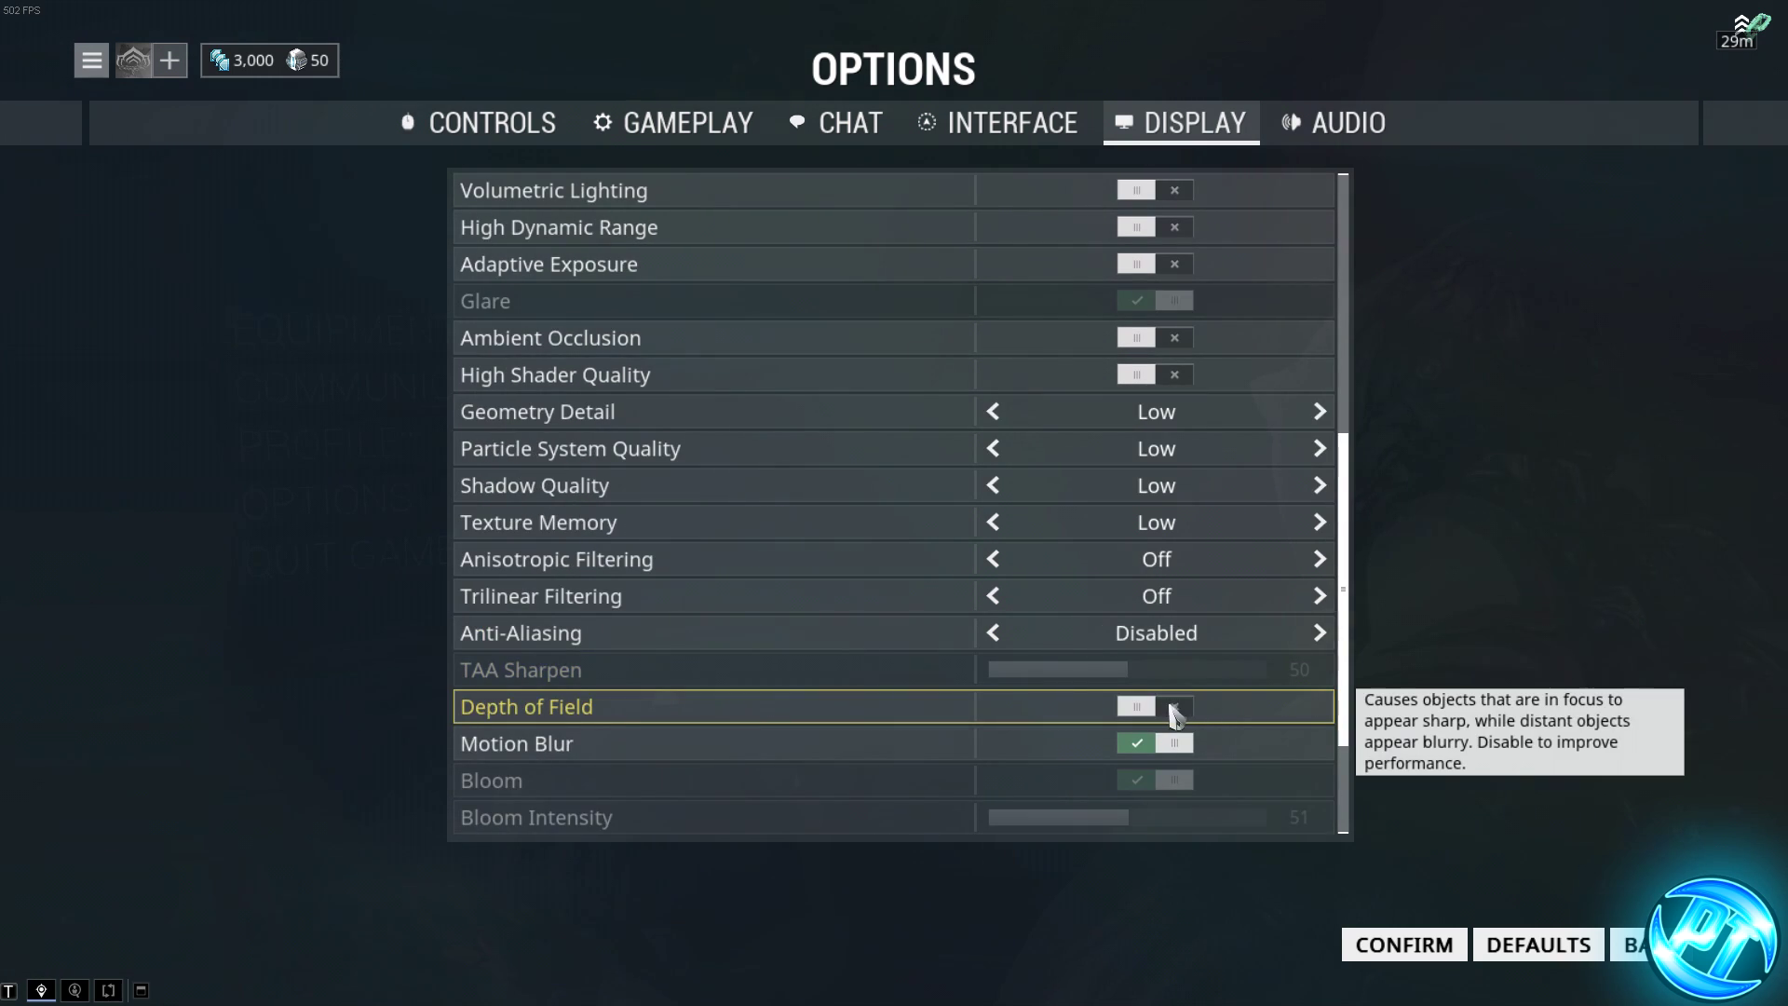
click(1171, 743)
Turn off Dynamic Lighting, Character Shadows, Constant Weapon Trail and Weapon Elemental FX, and confirm the display changes.
scroll(1078, 683, down, 5)
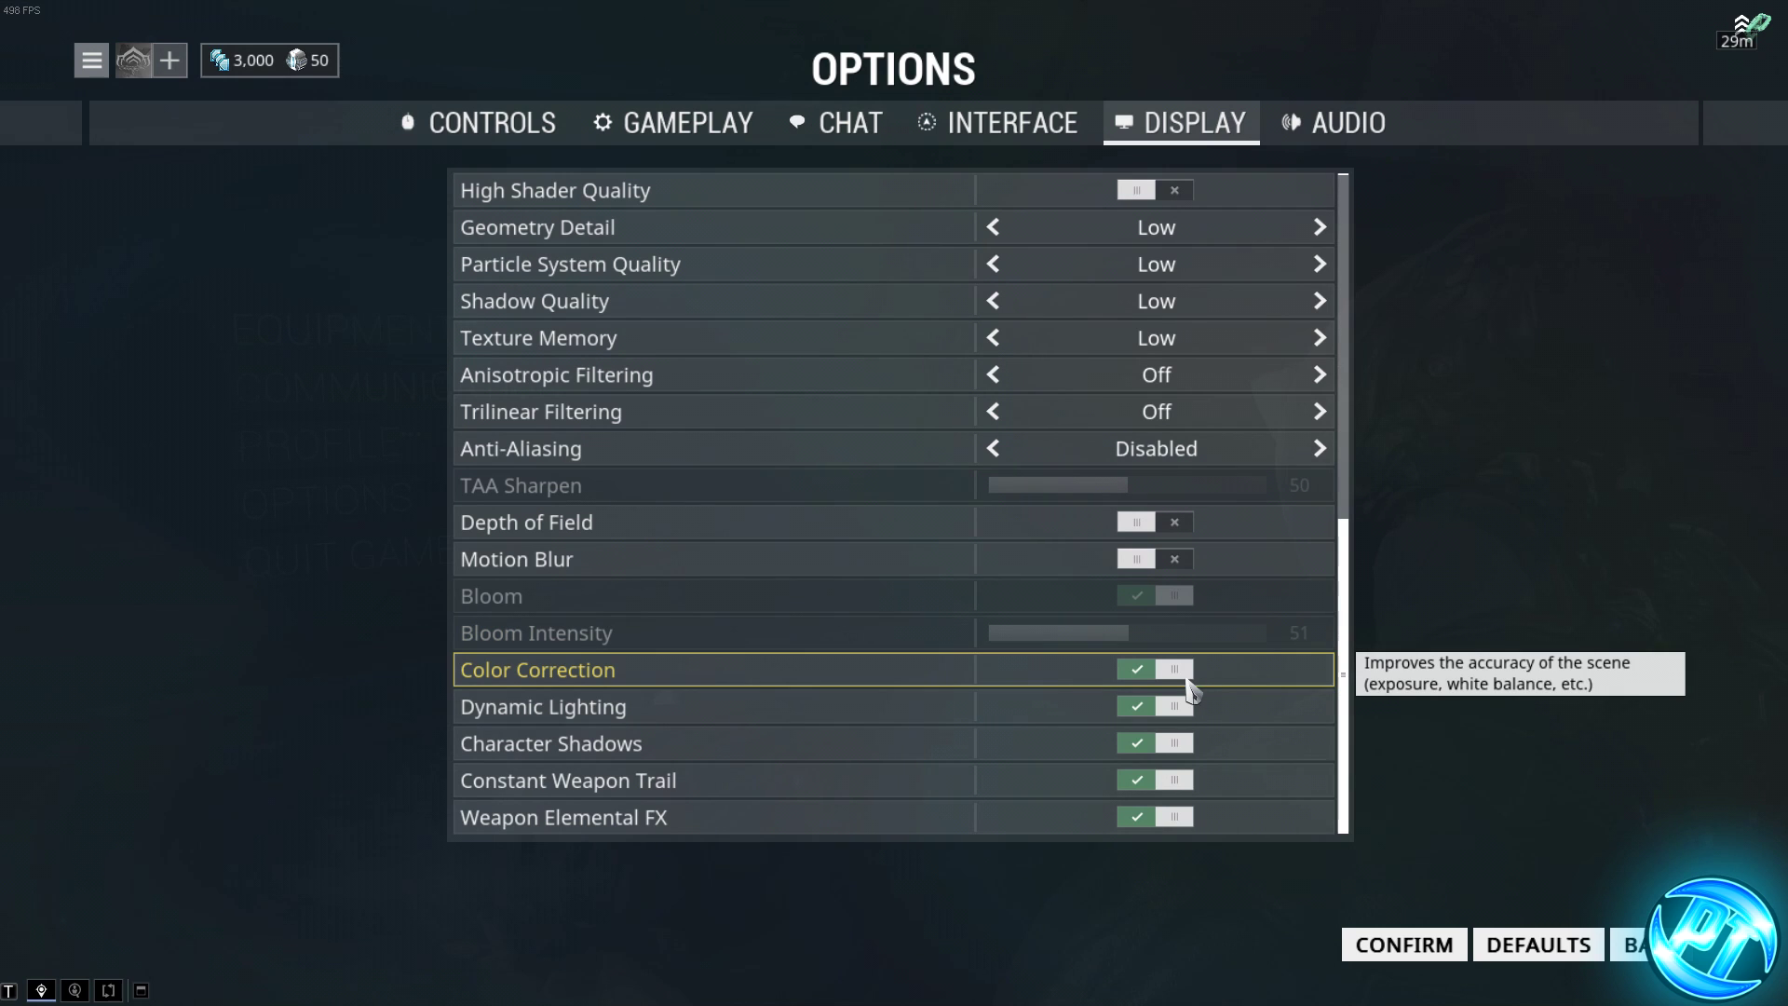
click(1147, 706)
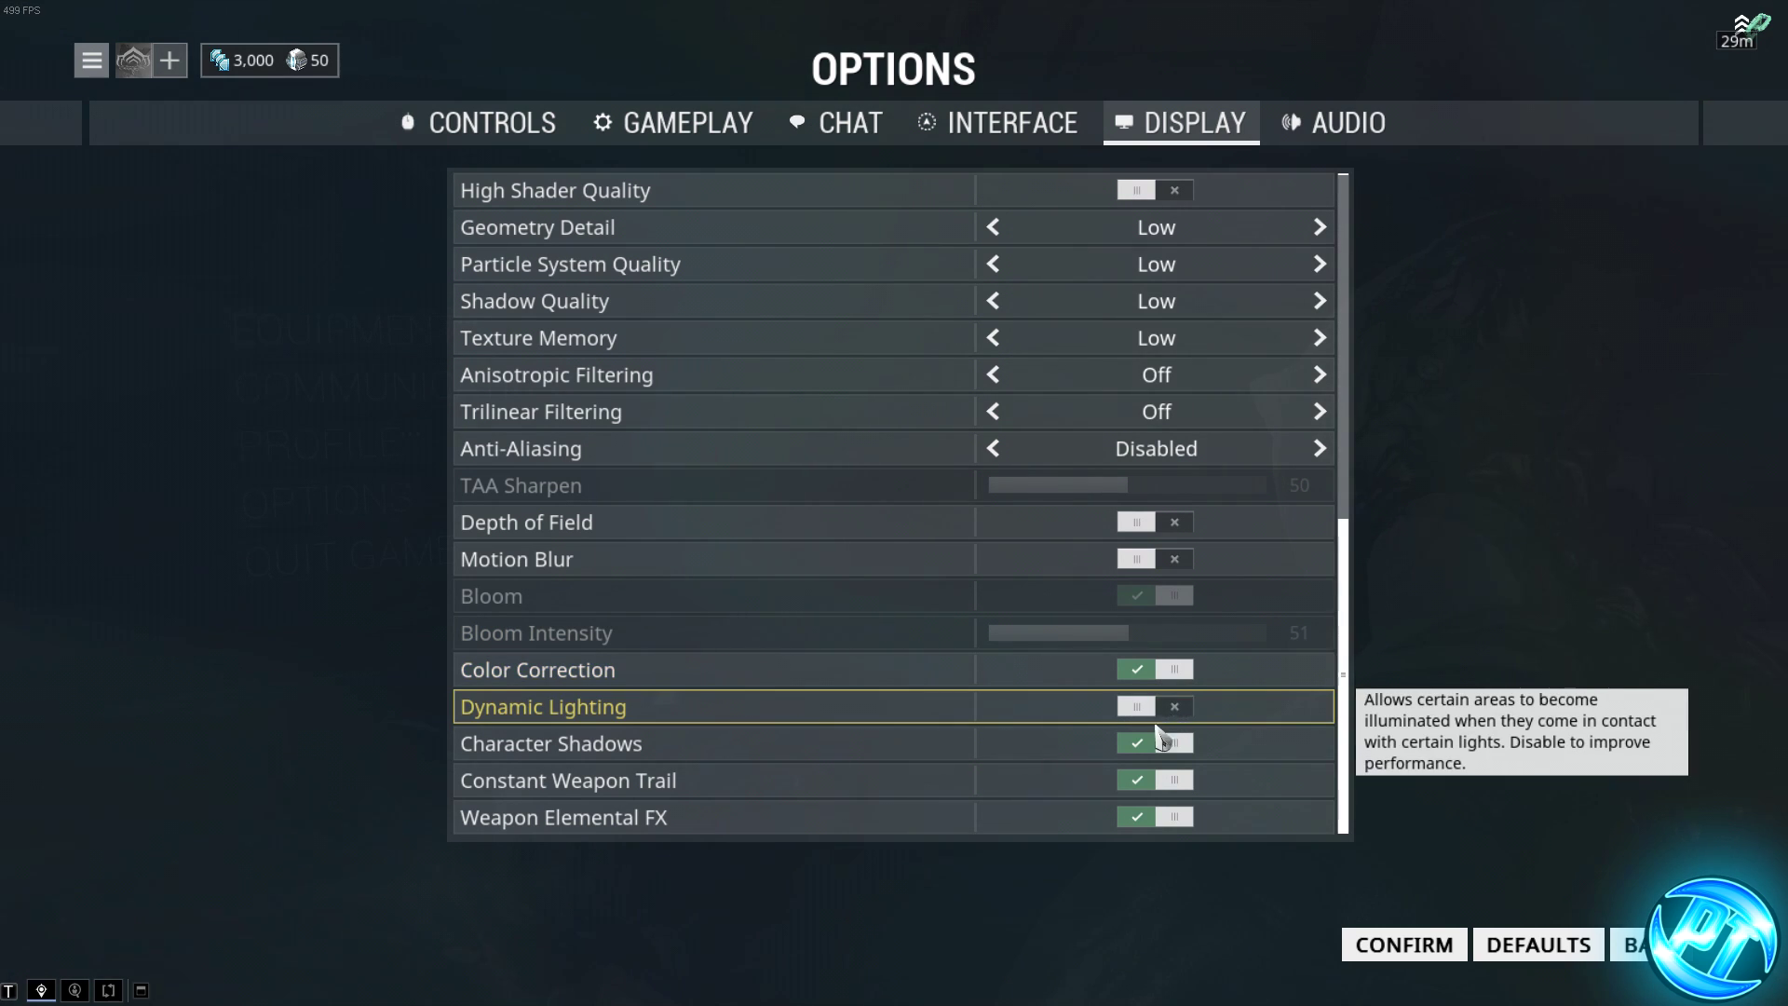
click(1175, 744)
click(1179, 783)
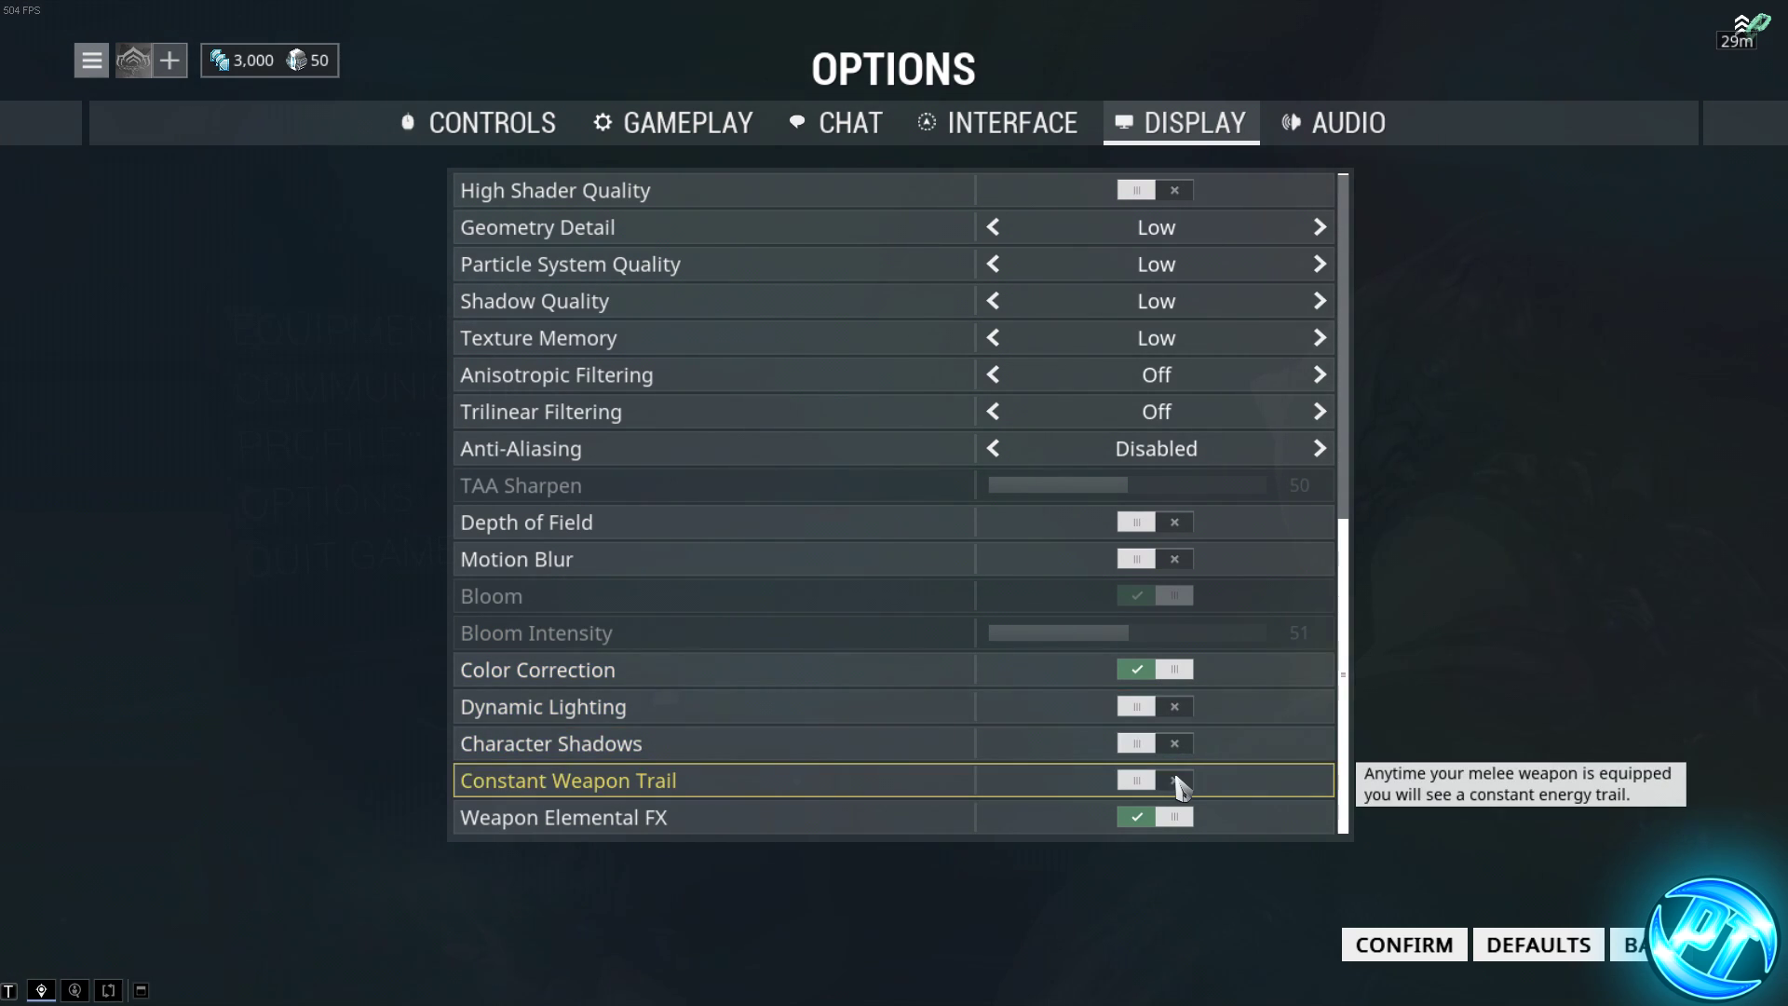
click(1178, 819)
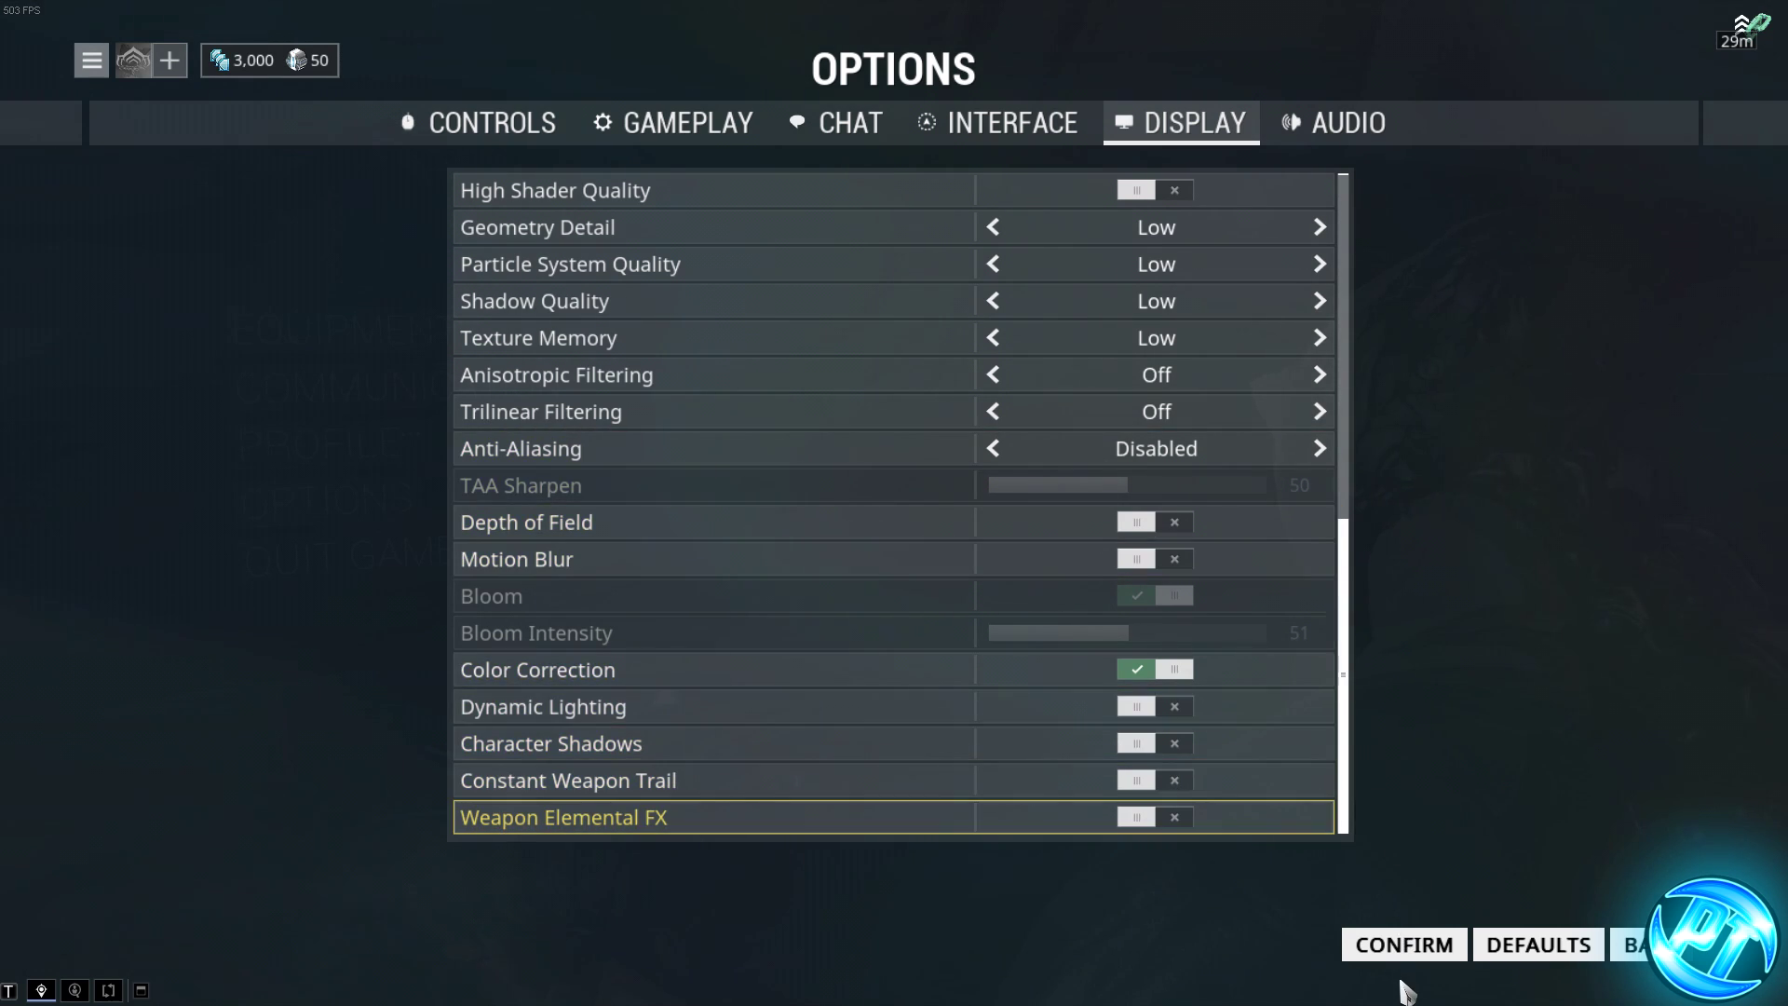
click(1406, 945)
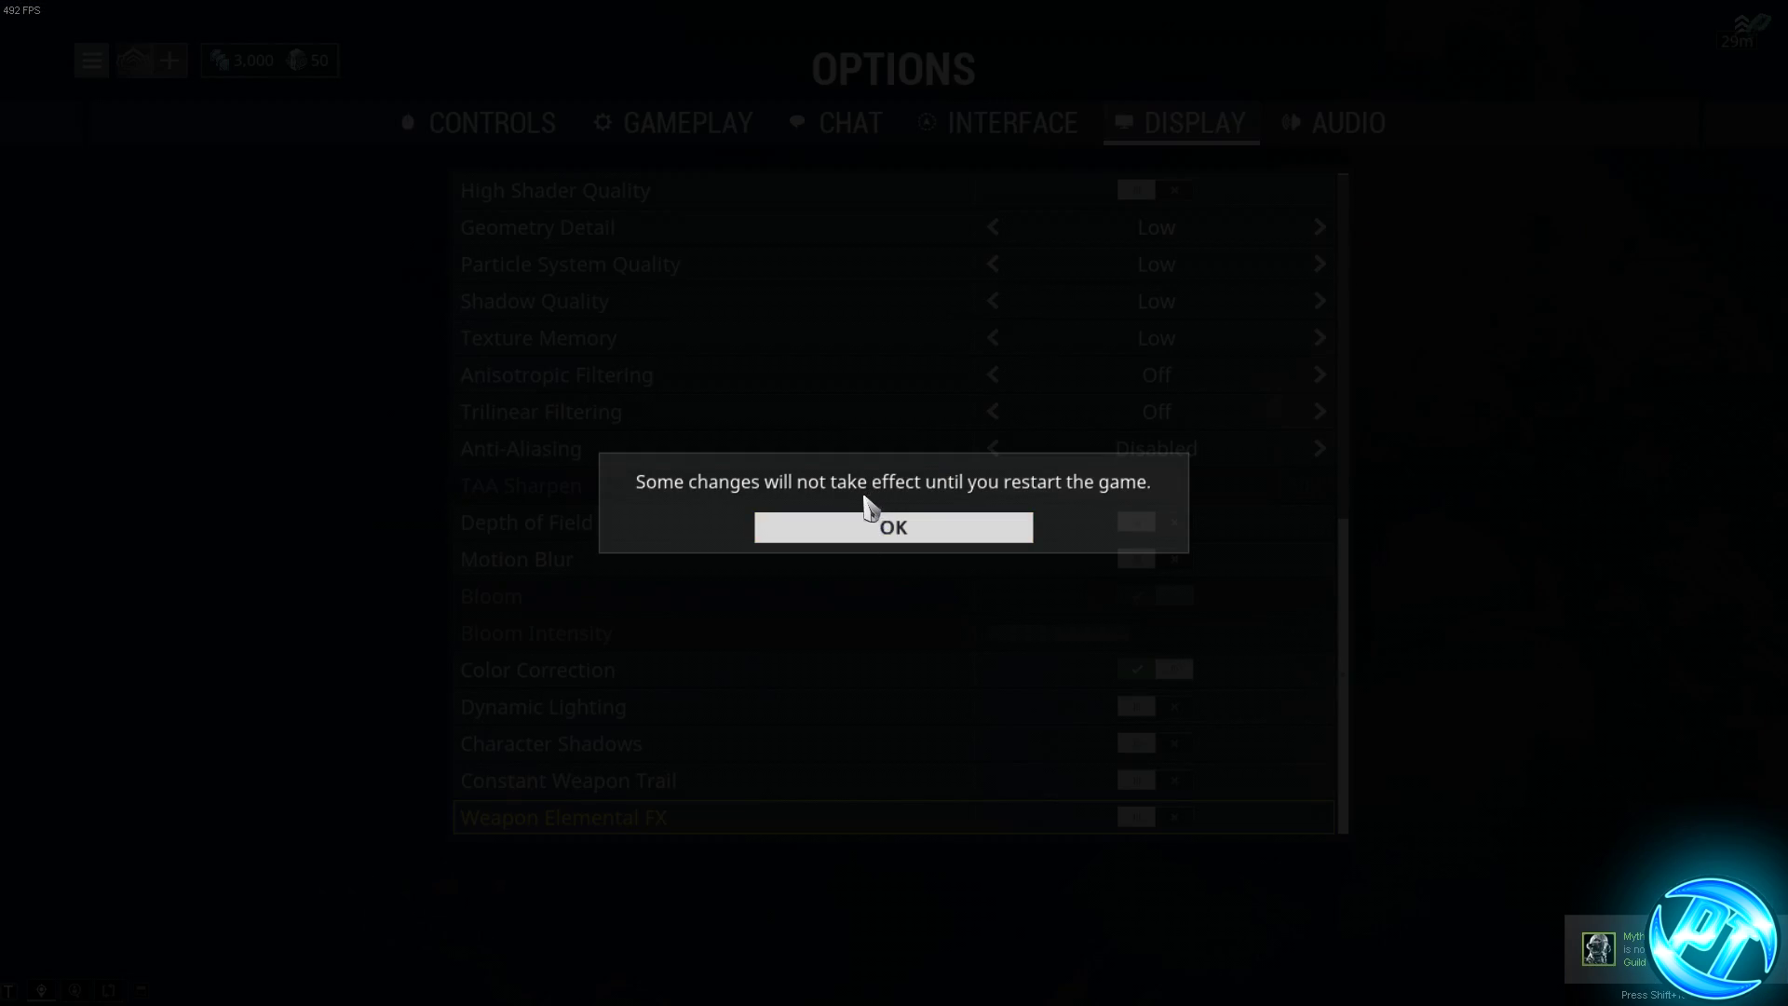
click(904, 527)
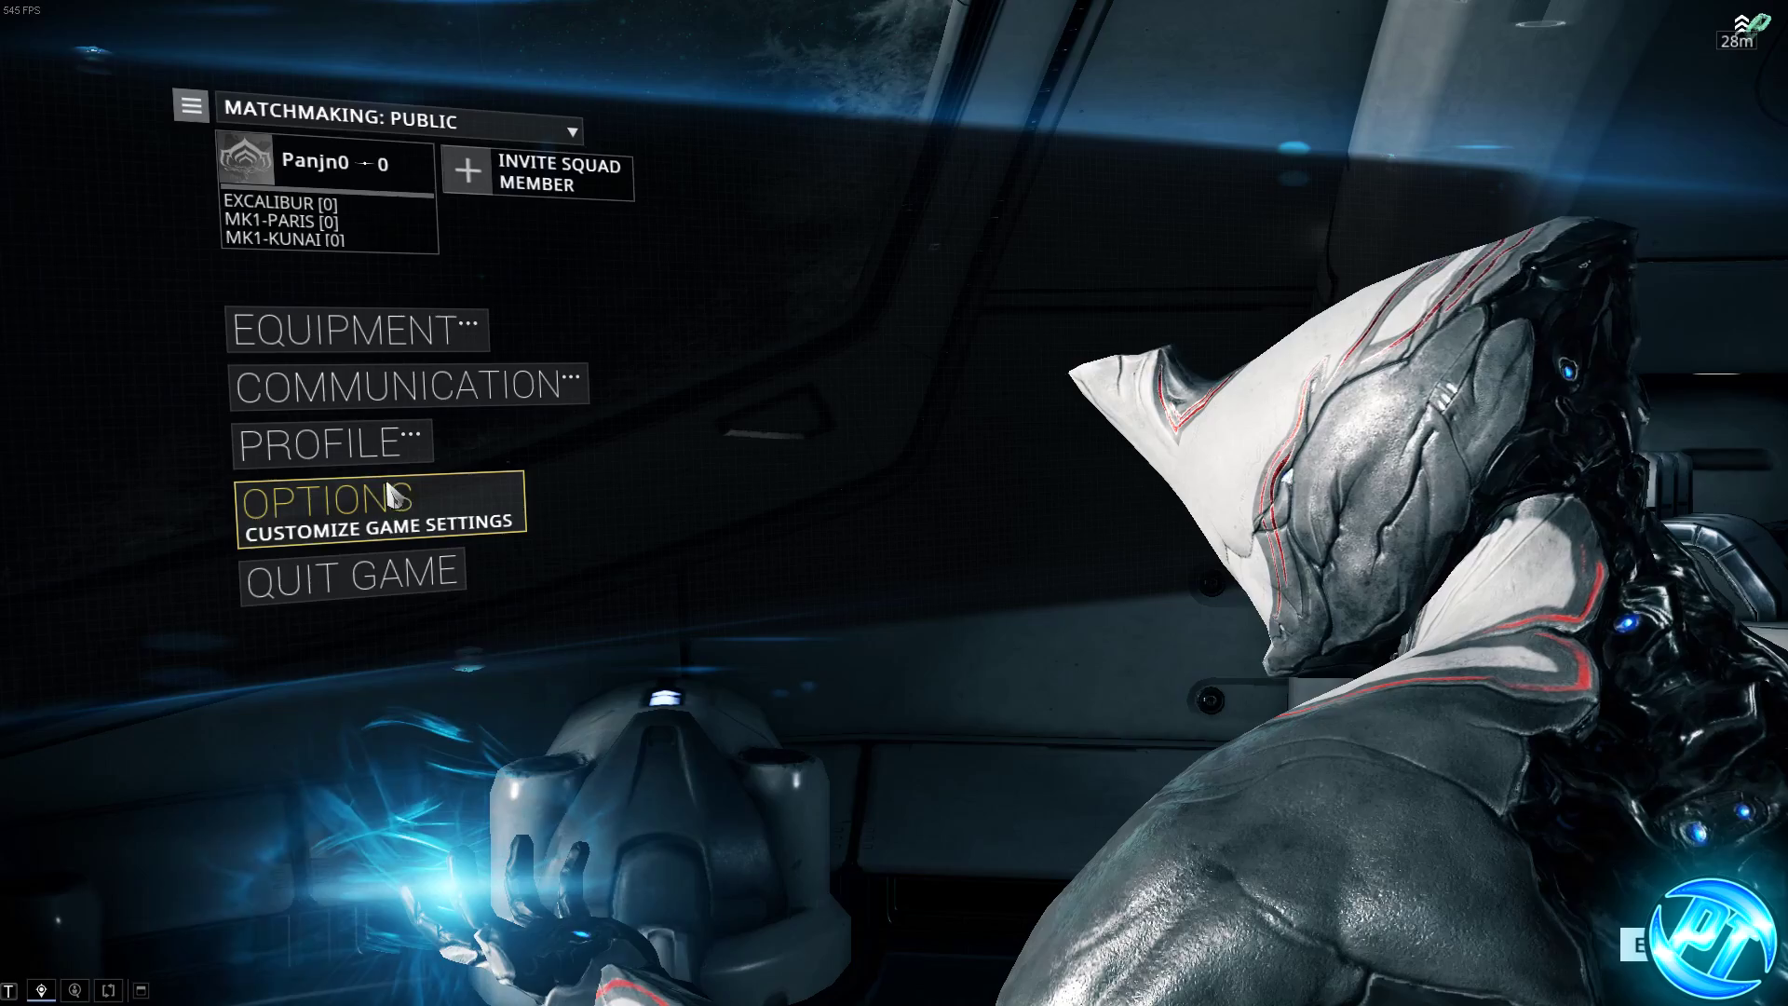
Turn on Show FPS and turn off HUD Motion in the game's interface options, and confirm the changes.
click(507, 488)
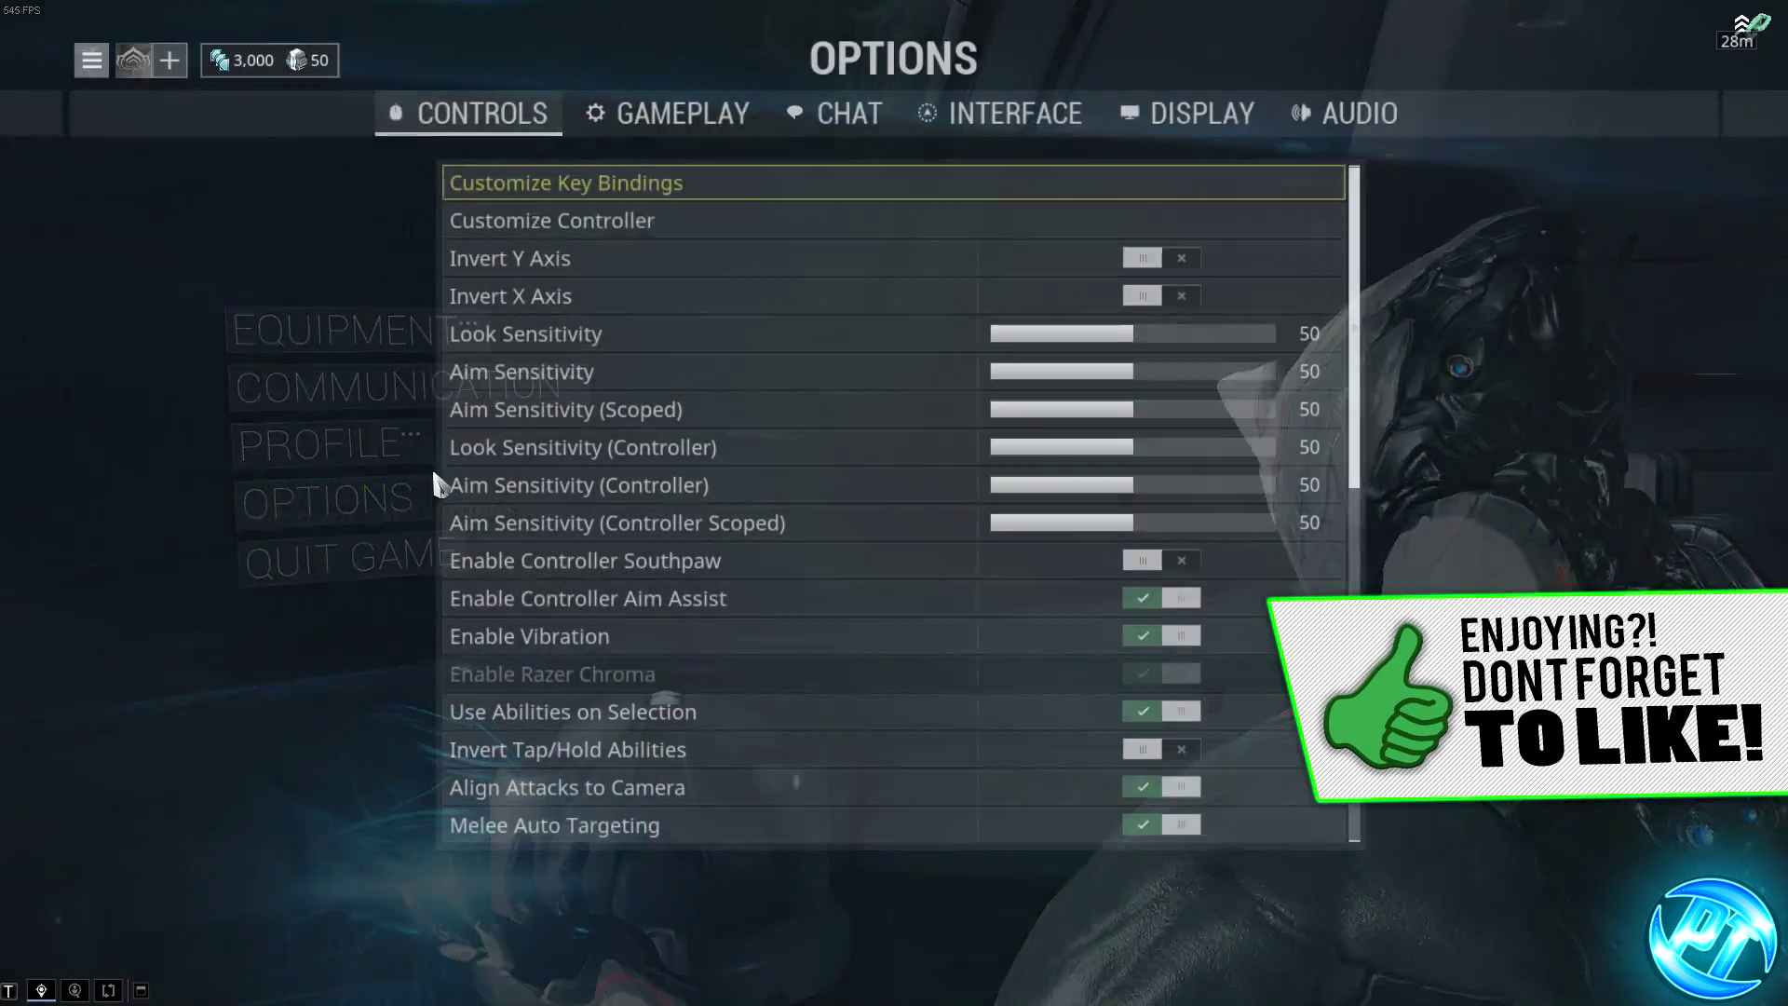
click(1006, 123)
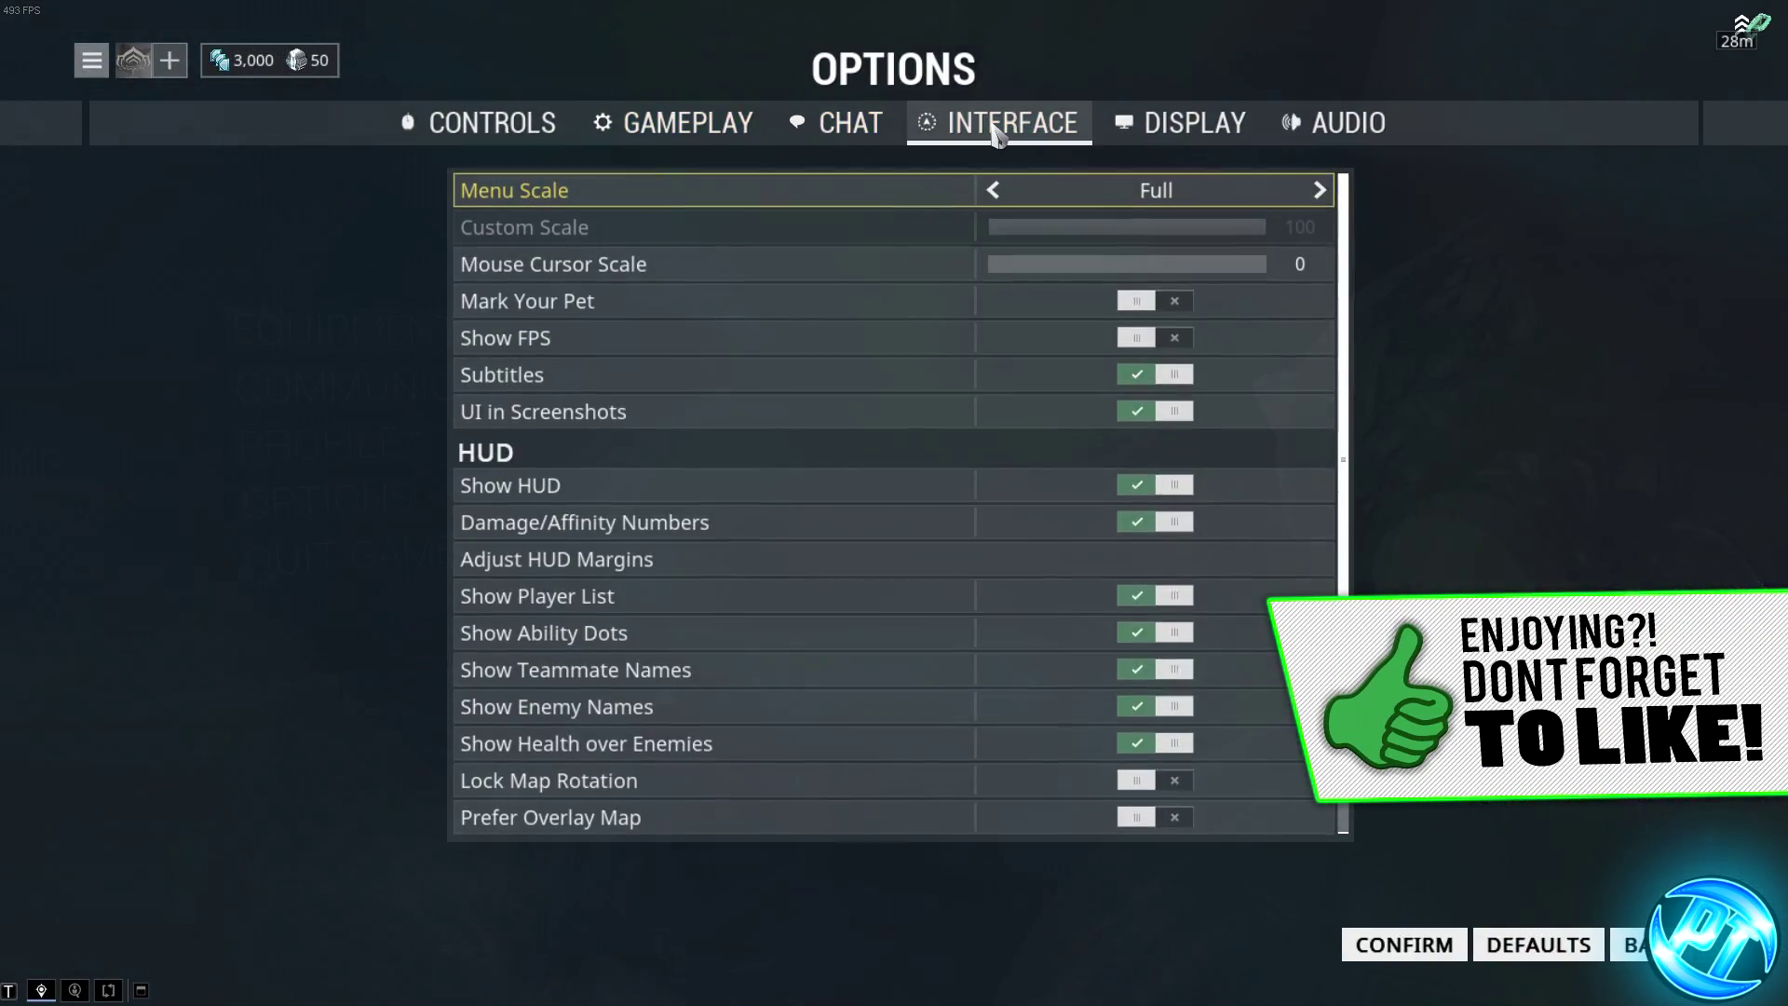
click(1131, 346)
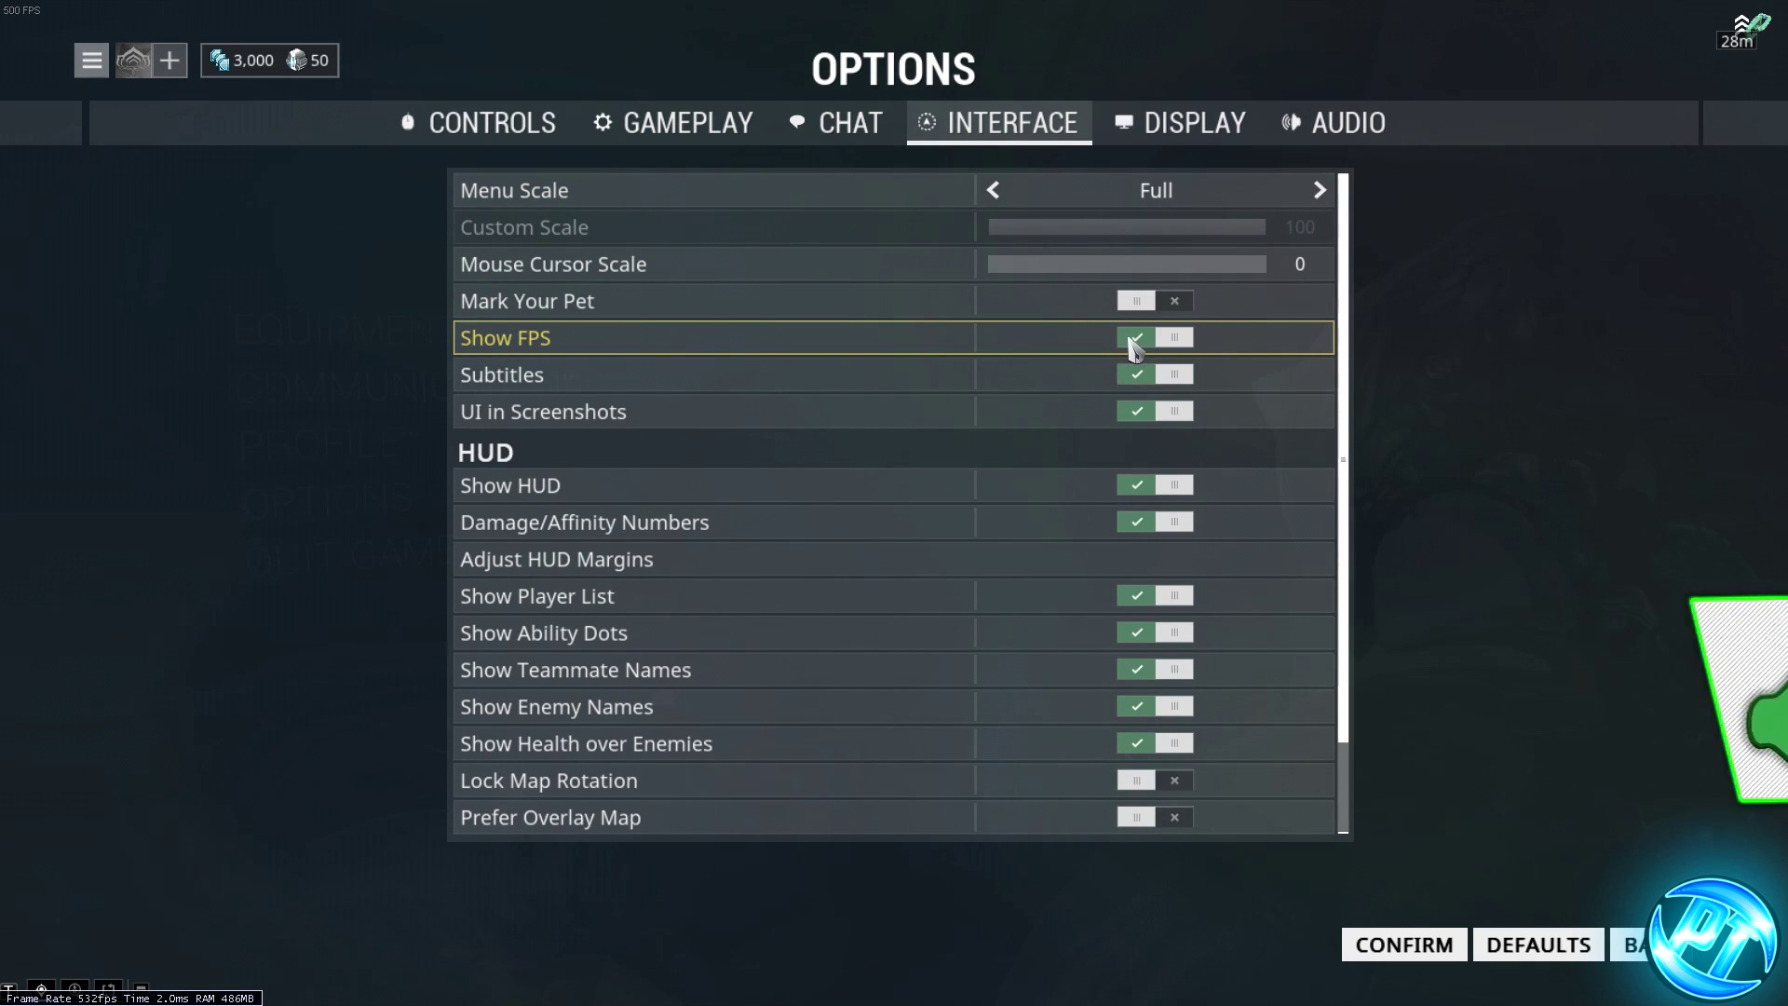
scroll(903, 544, down, 2)
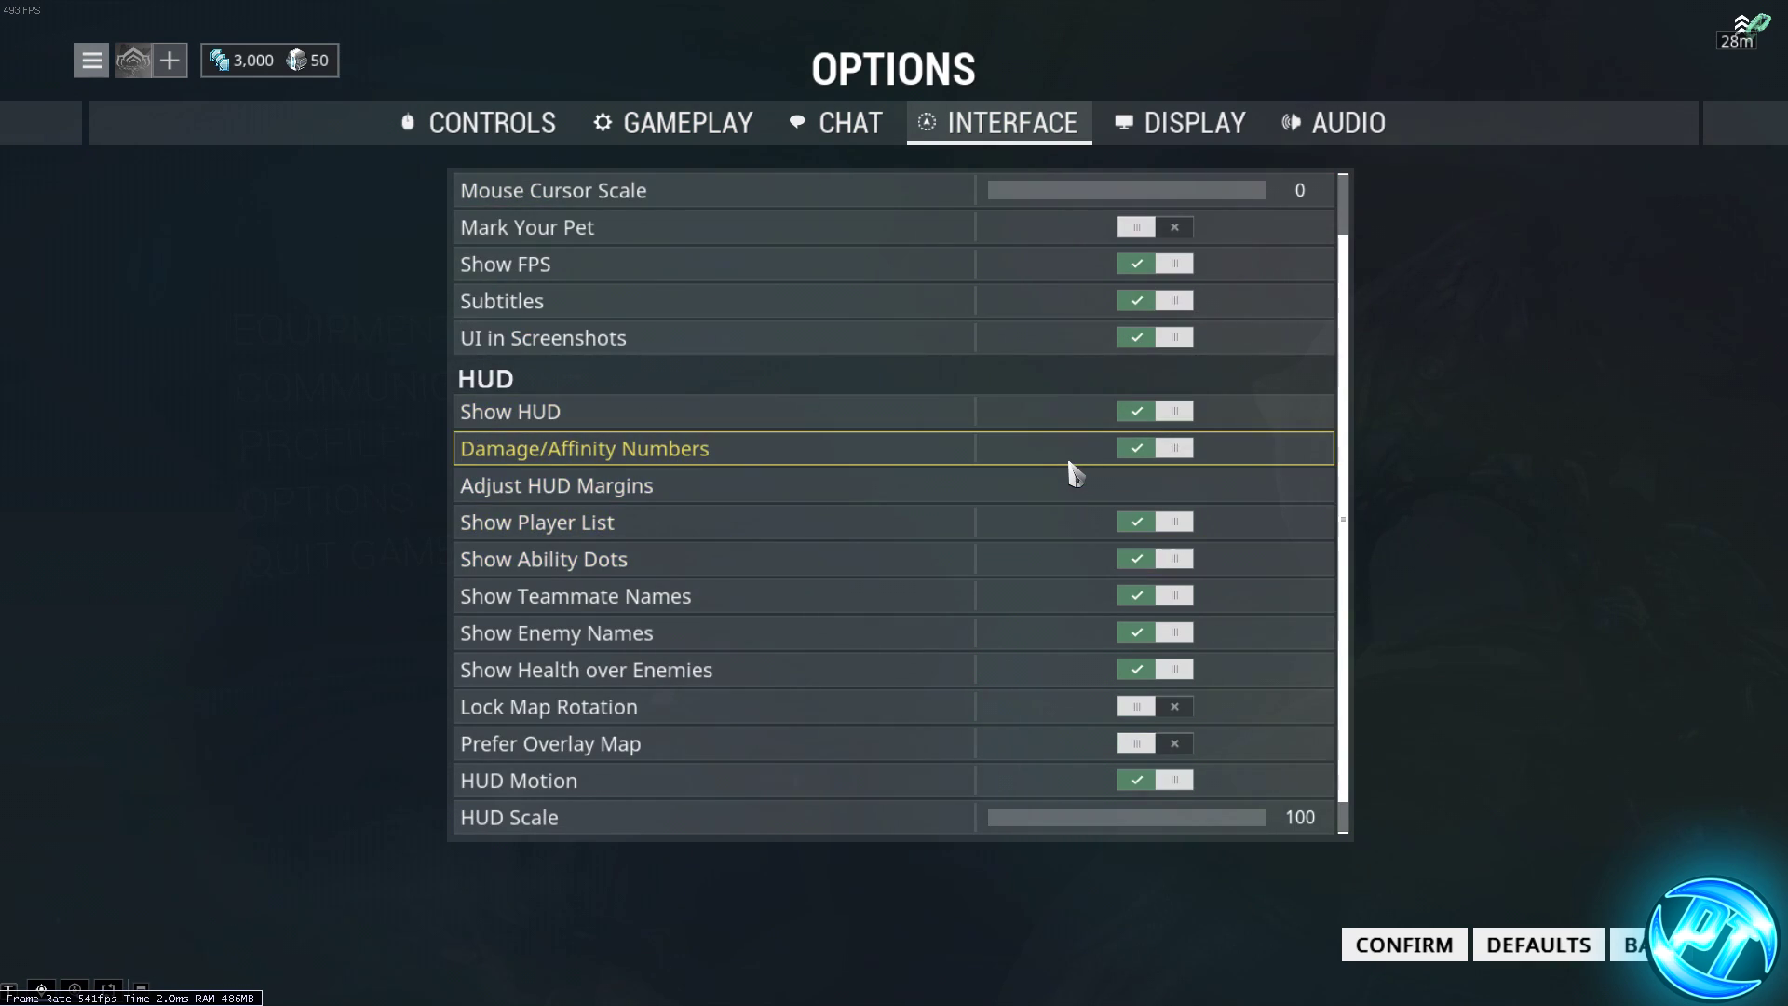
scroll(982, 529, down, 1)
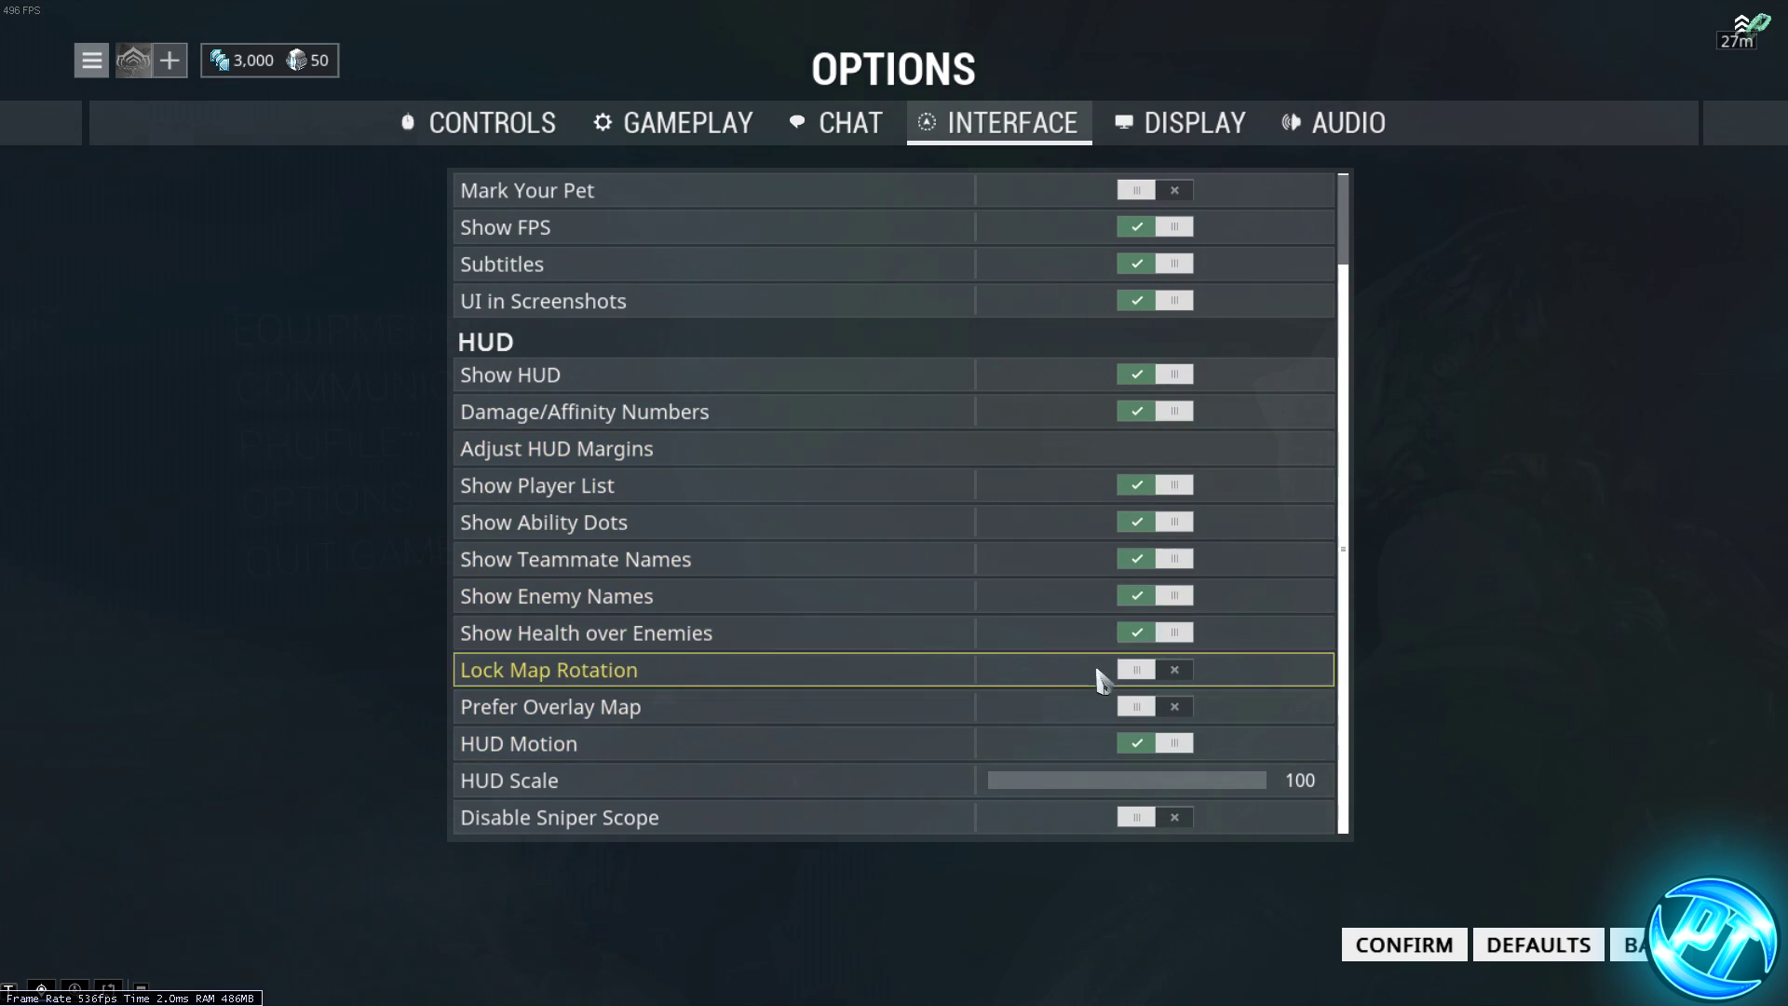
click(1166, 744)
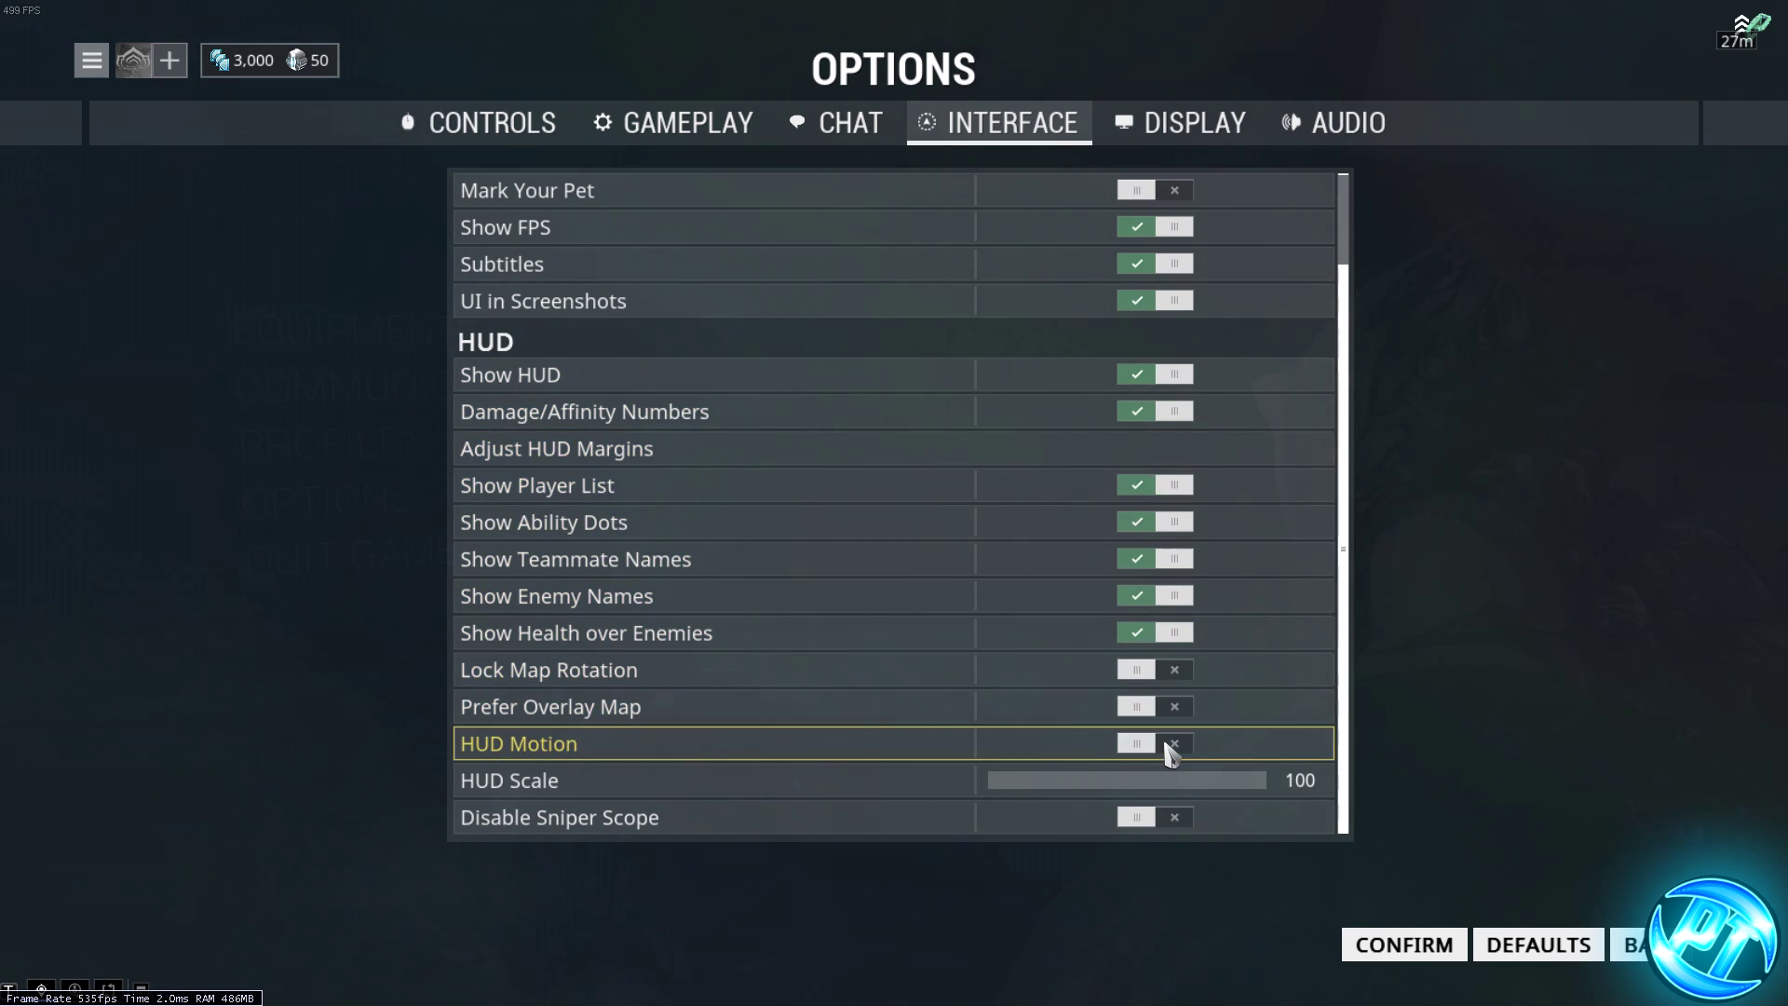
click(1392, 942)
Turn off Gore Enabled in the gameplay options, confirm the change and quit the game.
click(683, 149)
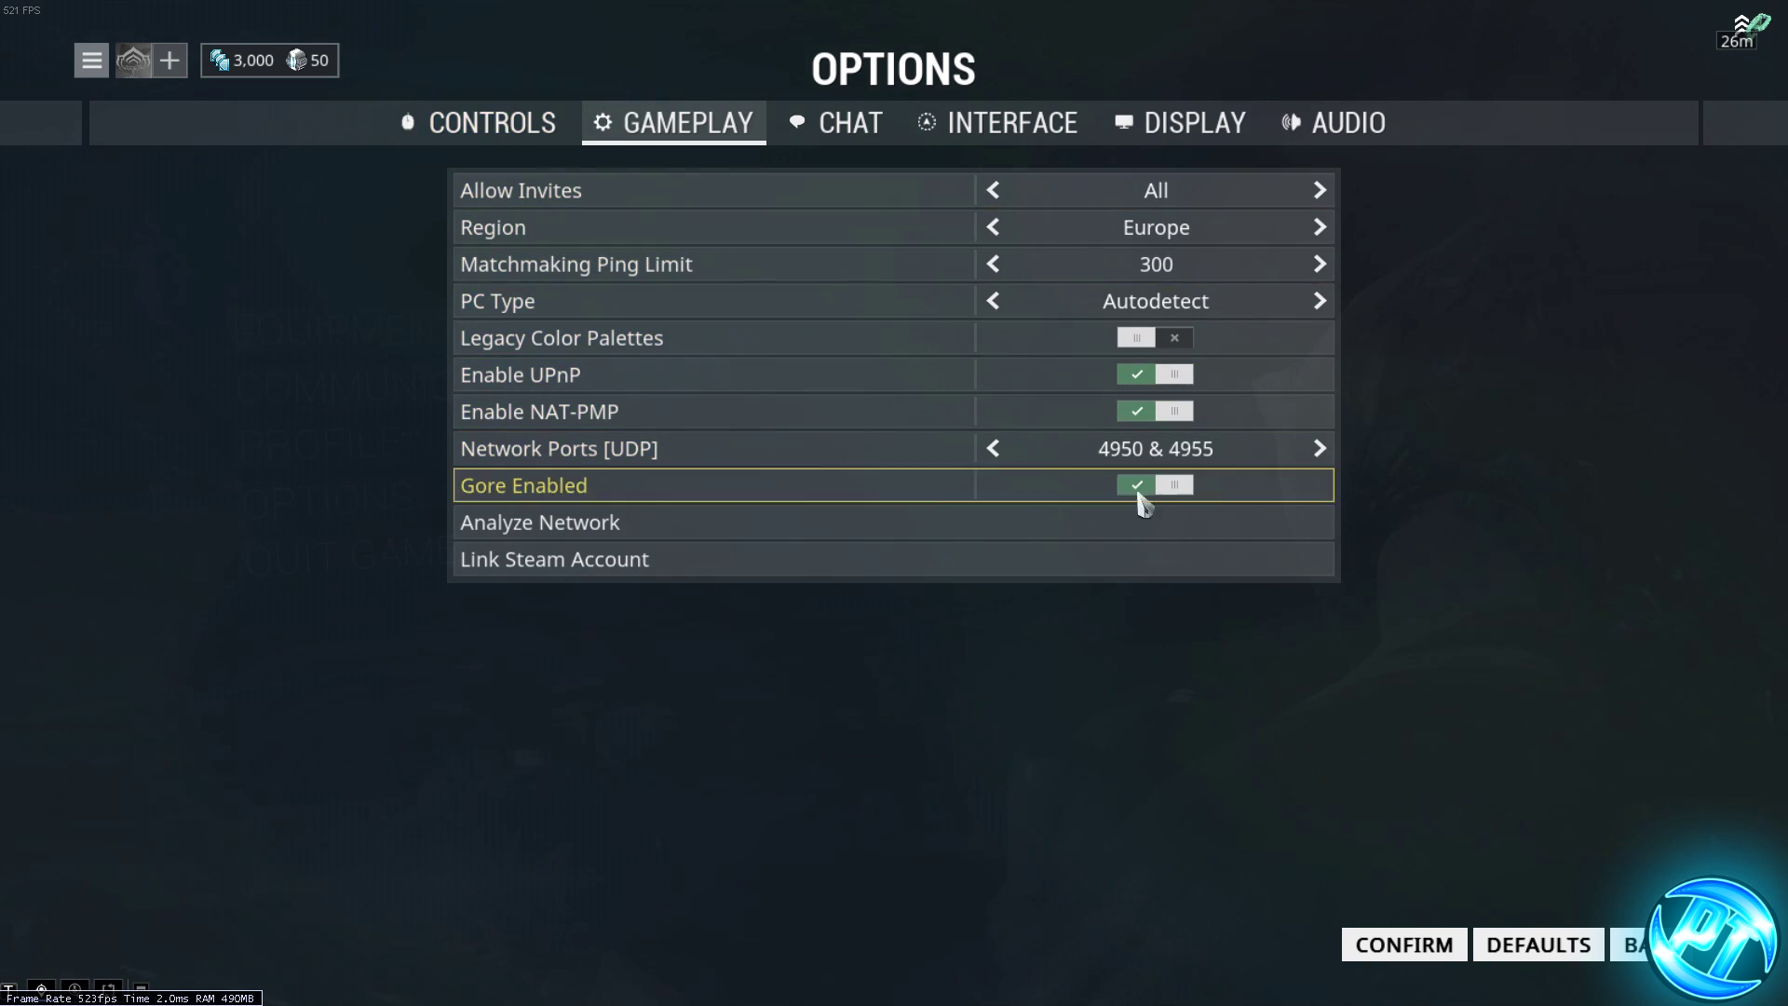
click(1183, 489)
click(1403, 944)
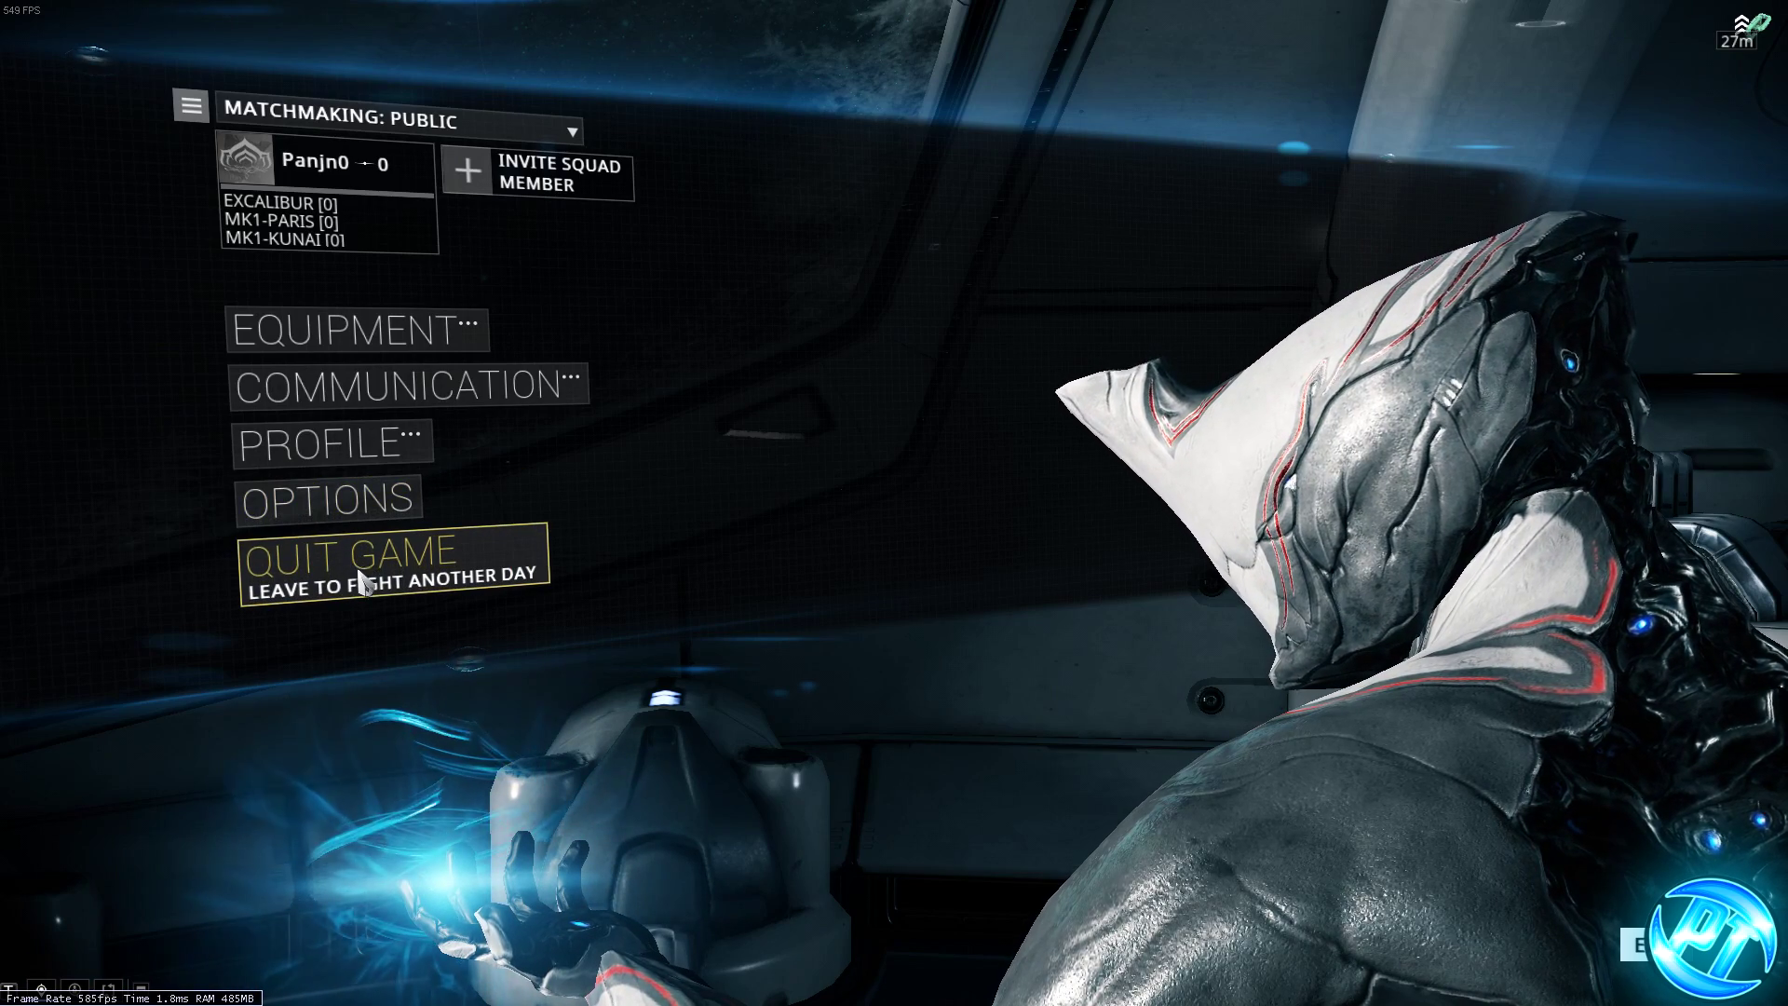
click(359, 559)
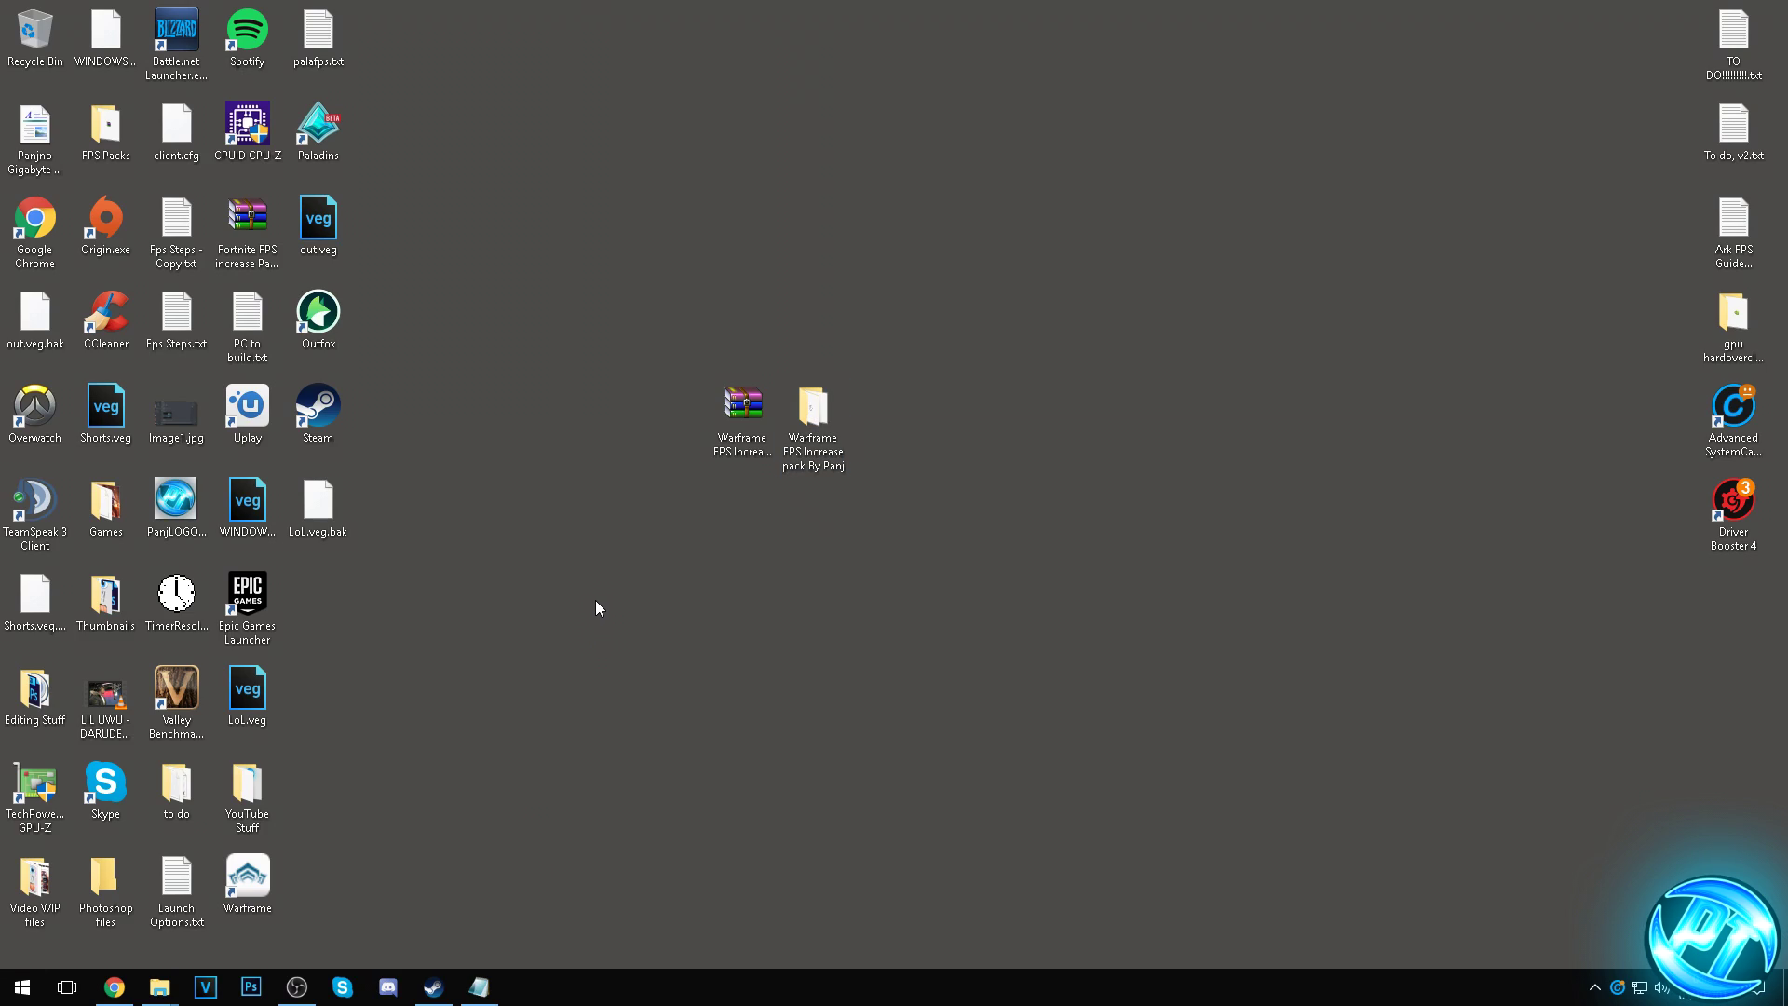
In Steam's In-Game settings, turn off the Big Picture Overlay and Desktop Game Theatre options, toggle the Steam Overlay off and on, and accept.
click(433, 987)
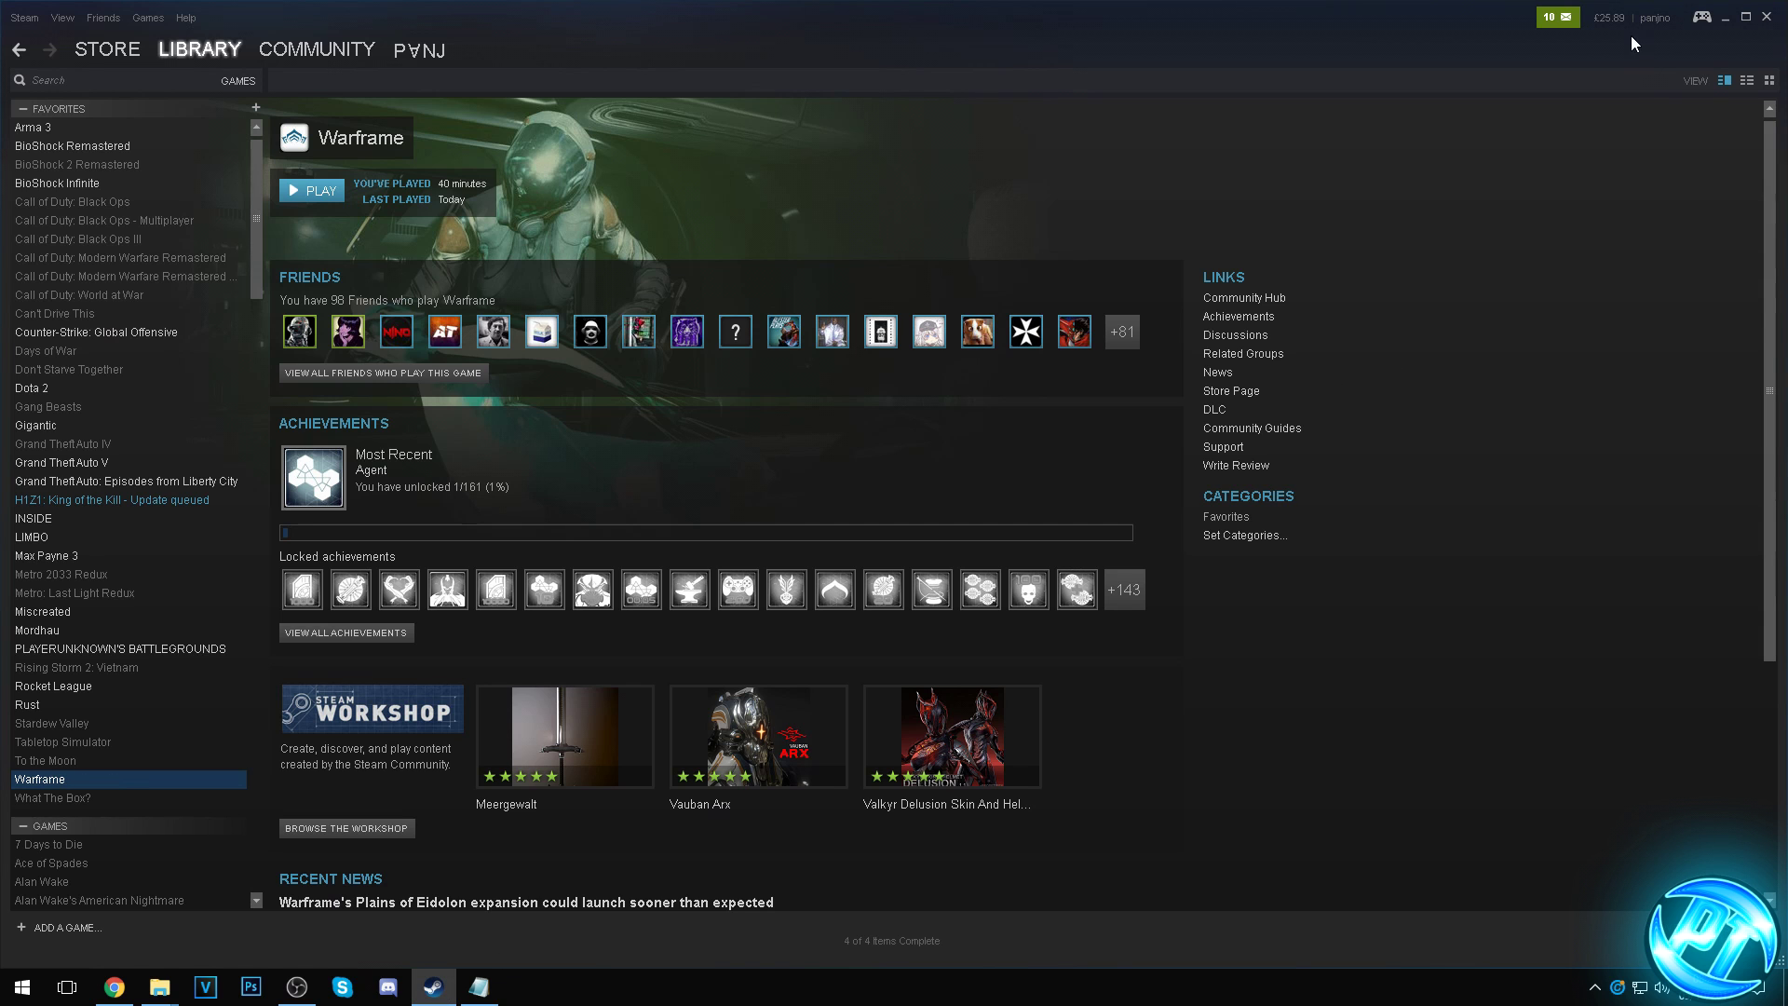
click(25, 18)
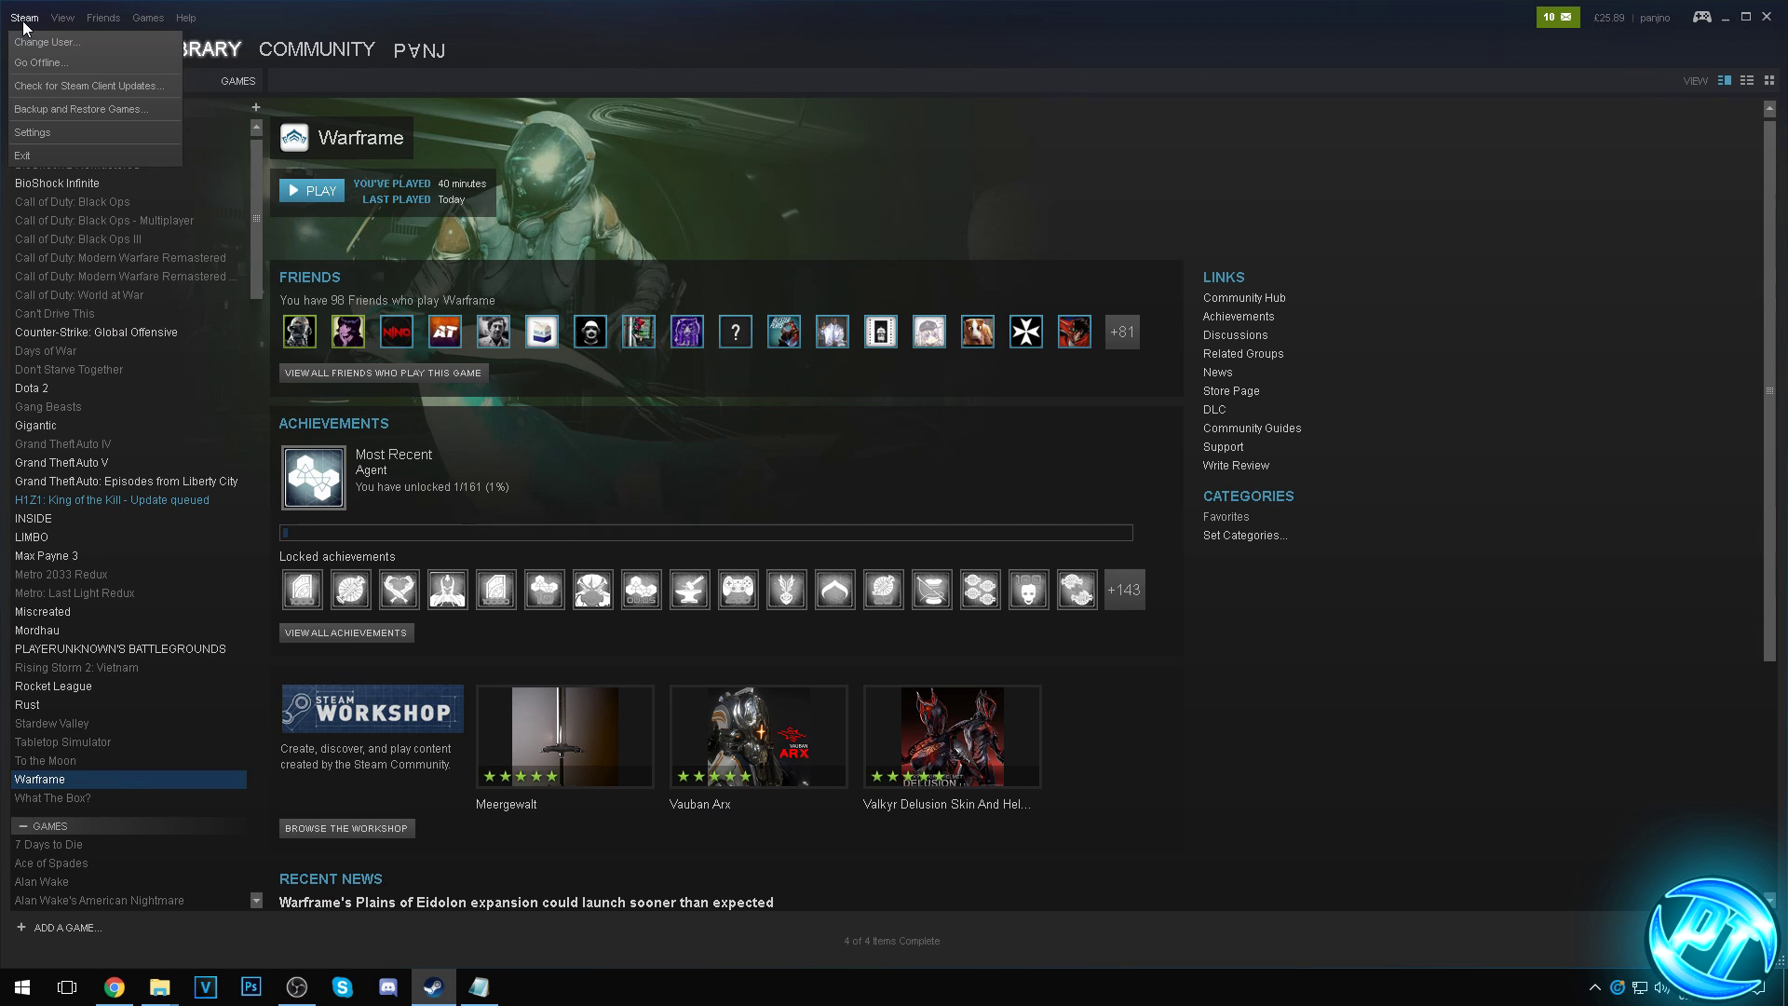
click(45, 132)
click(550, 257)
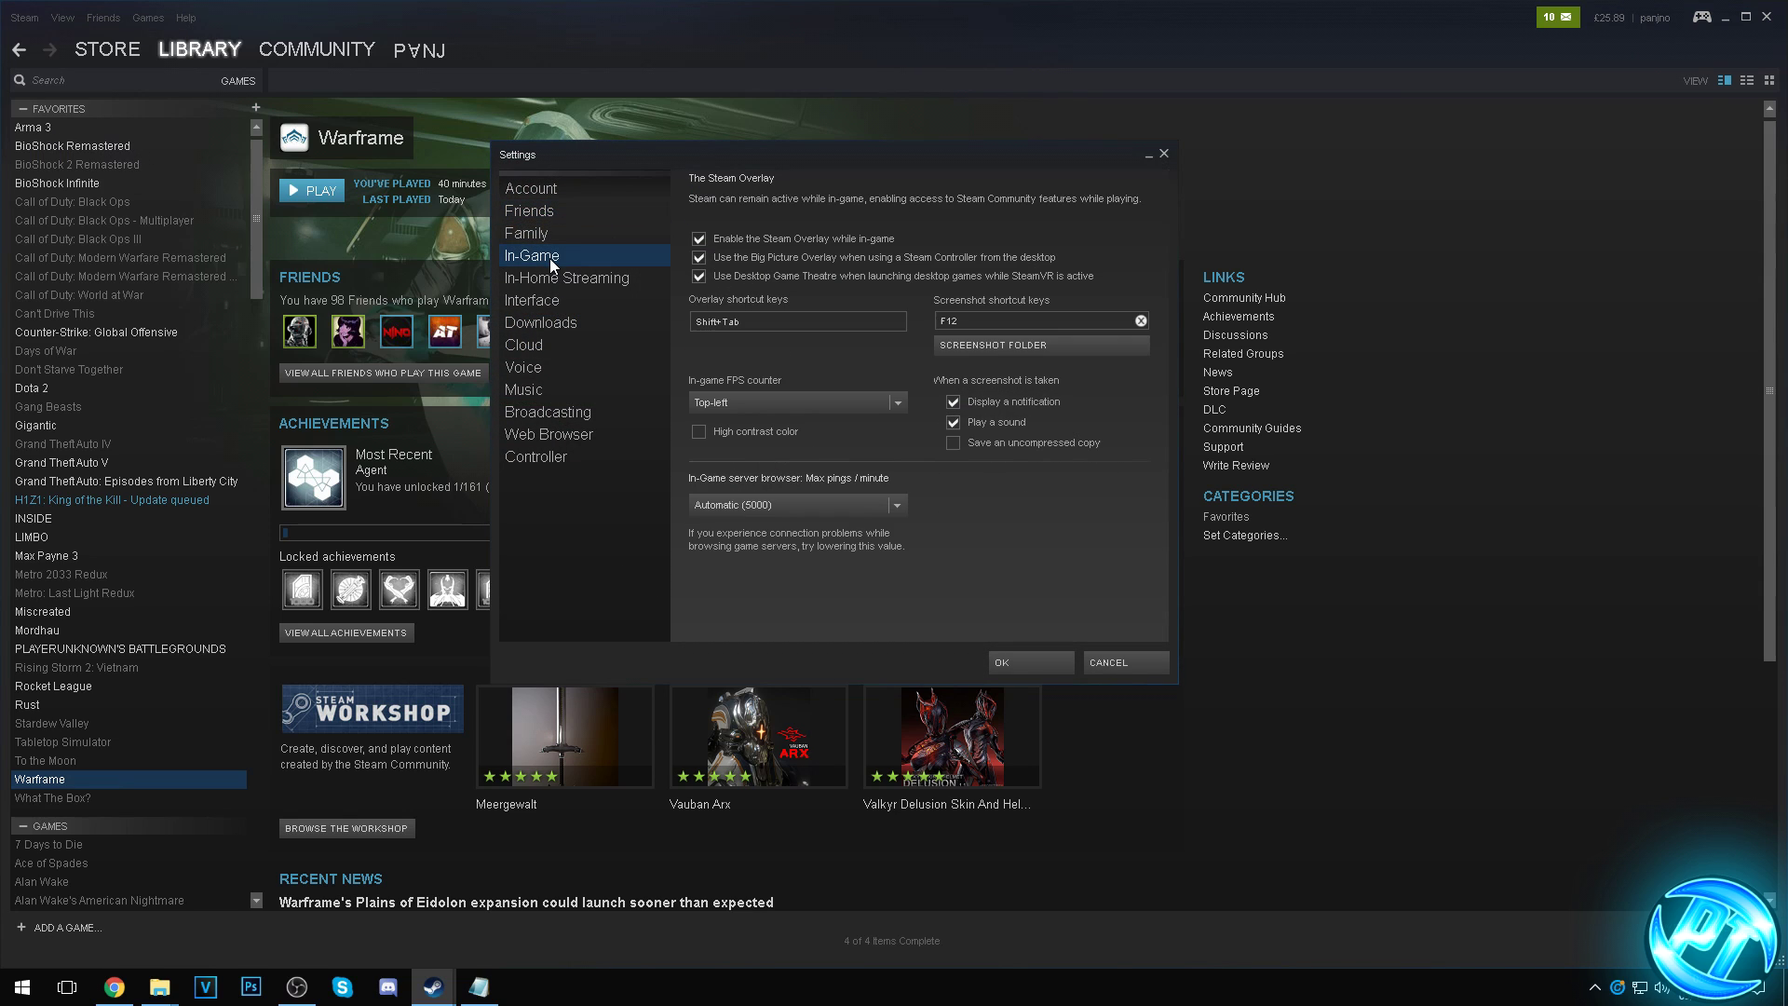
click(698, 238)
click(700, 257)
click(701, 277)
click(700, 239)
click(1047, 659)
Open the advanced power settings of the High performance plan in Windows Power Options.
key(super+d)
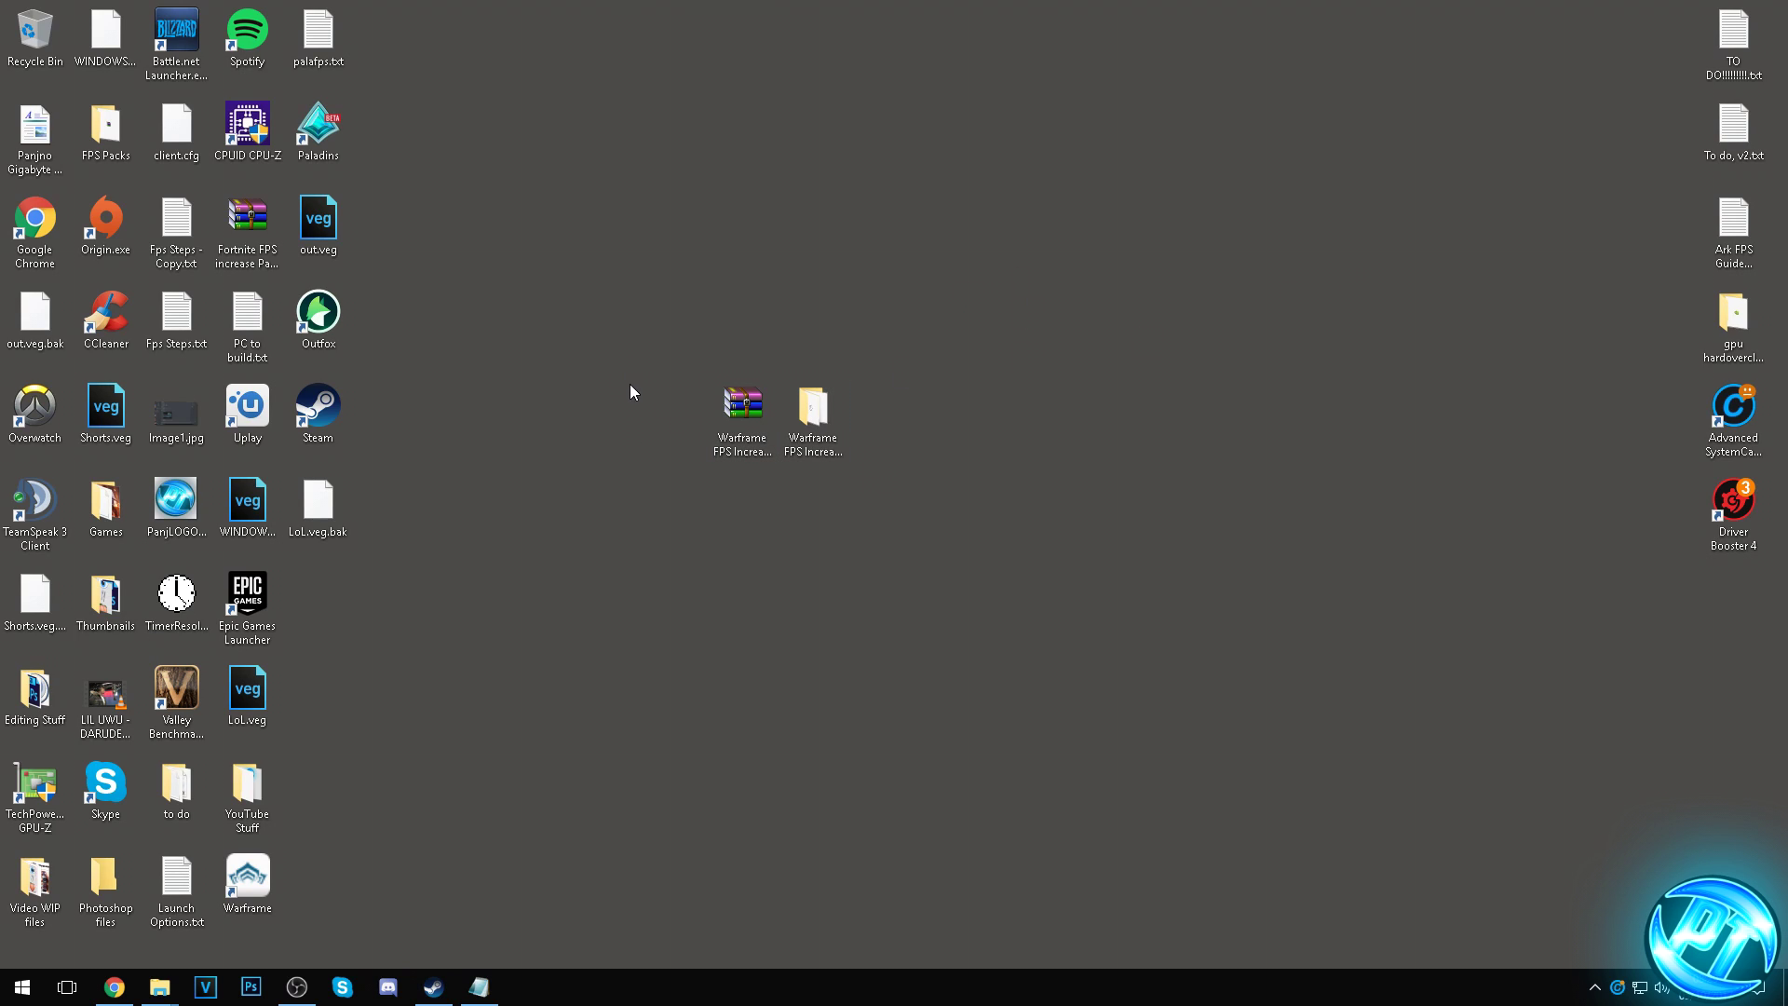
key(super)
text(power)
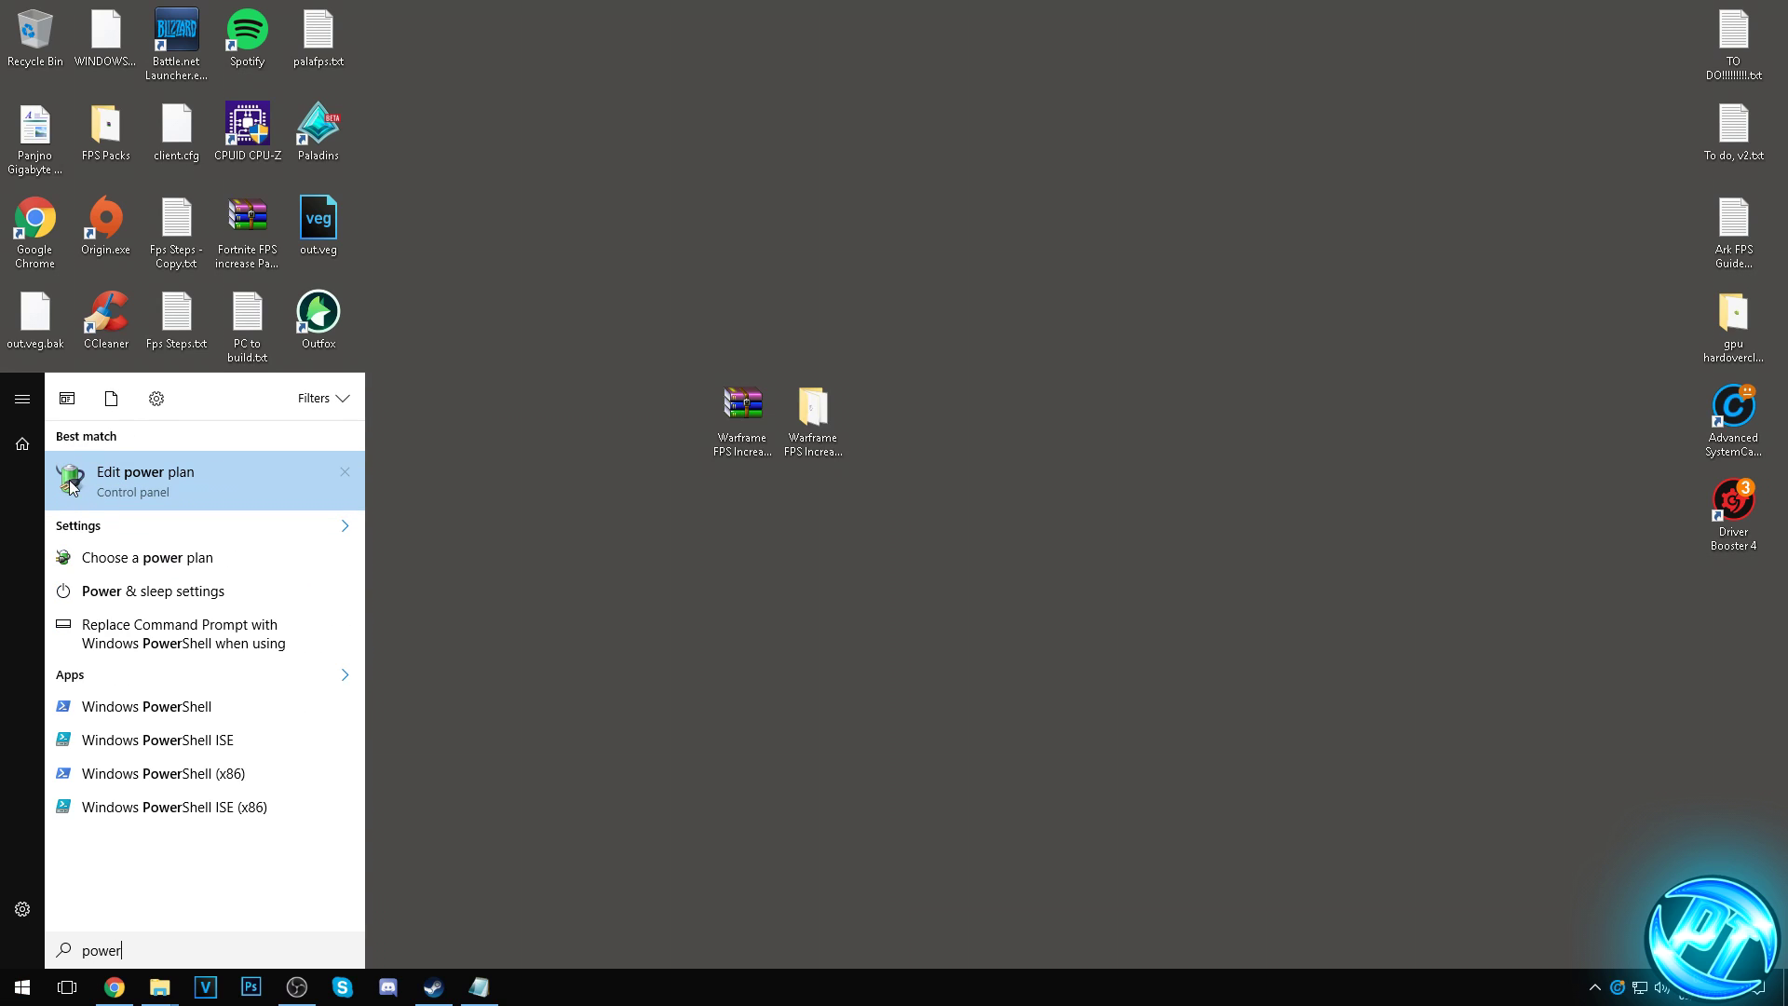
click(118, 478)
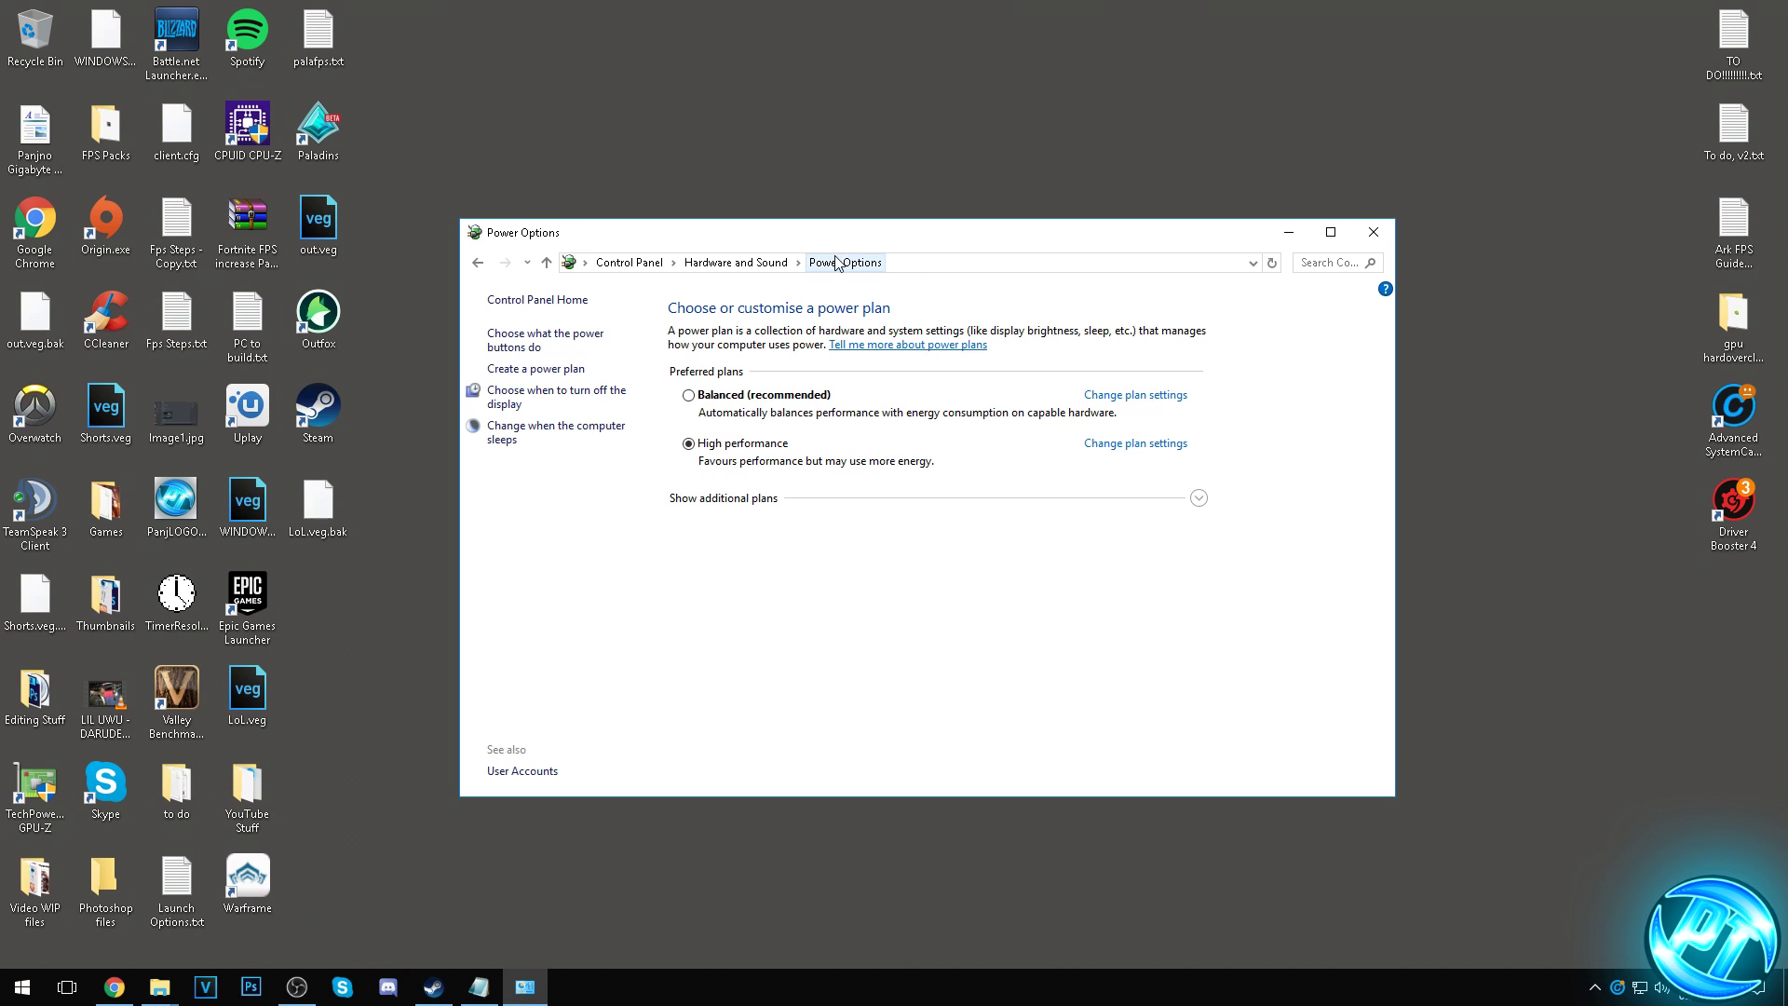
click(1197, 500)
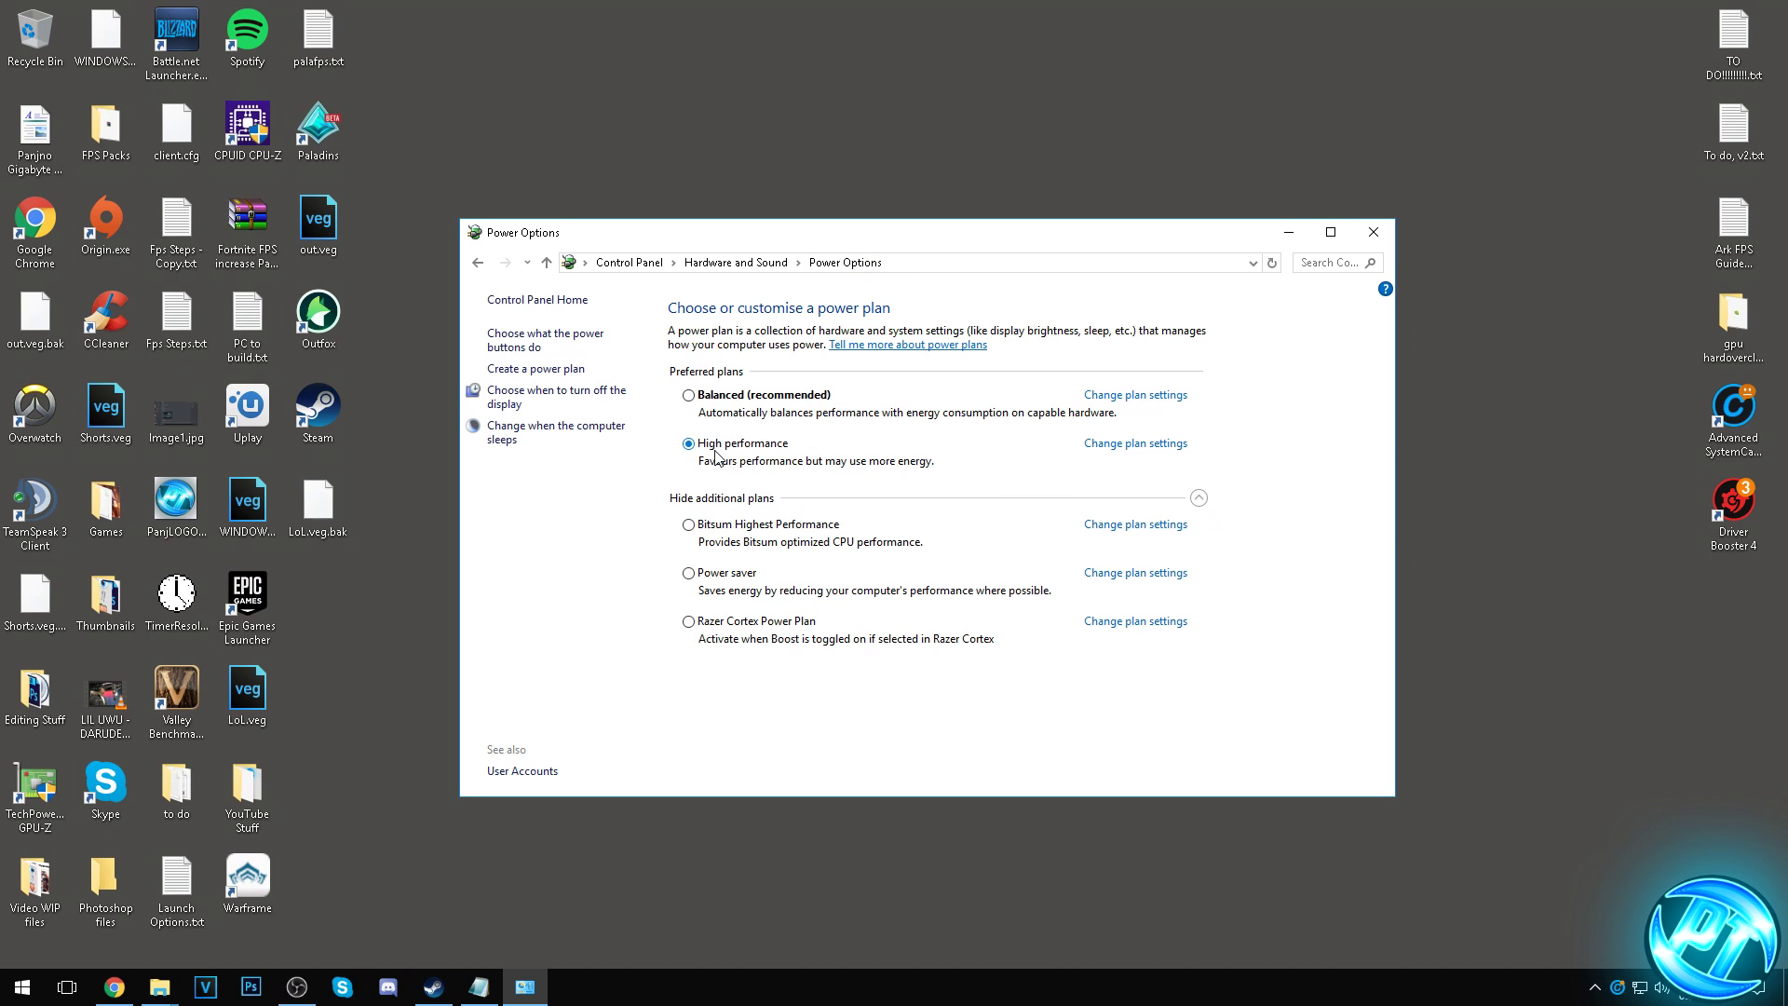
click(1130, 444)
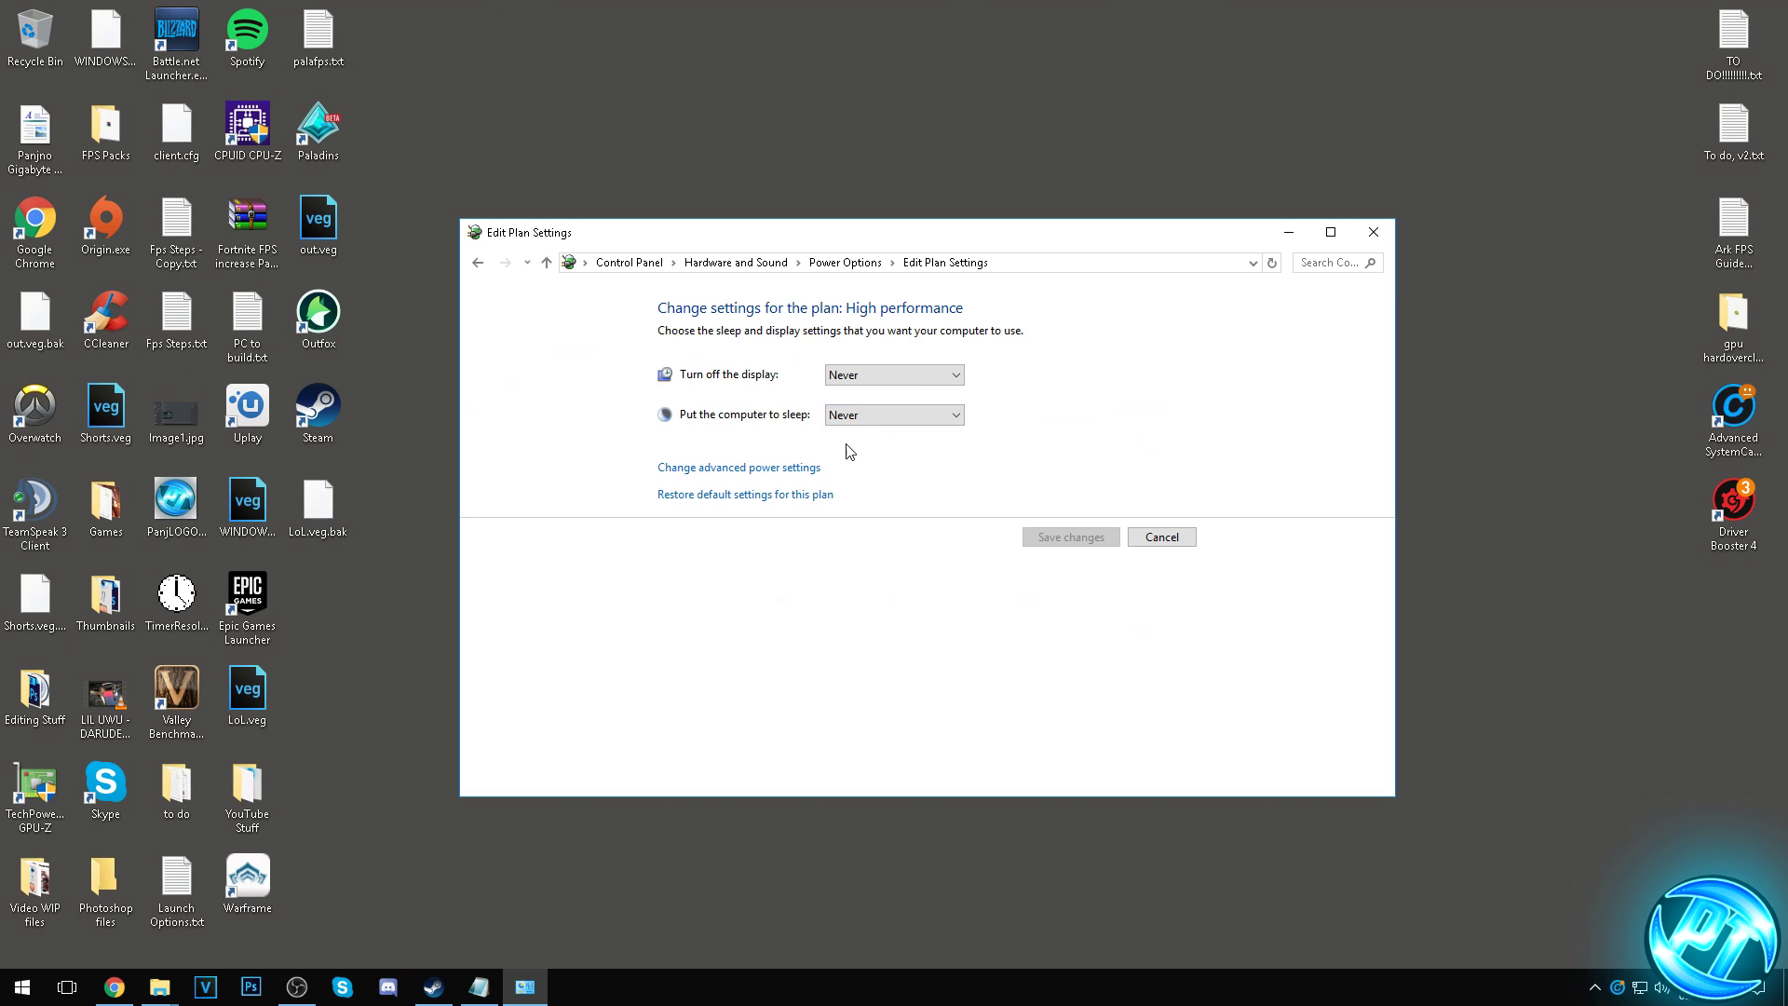
click(731, 468)
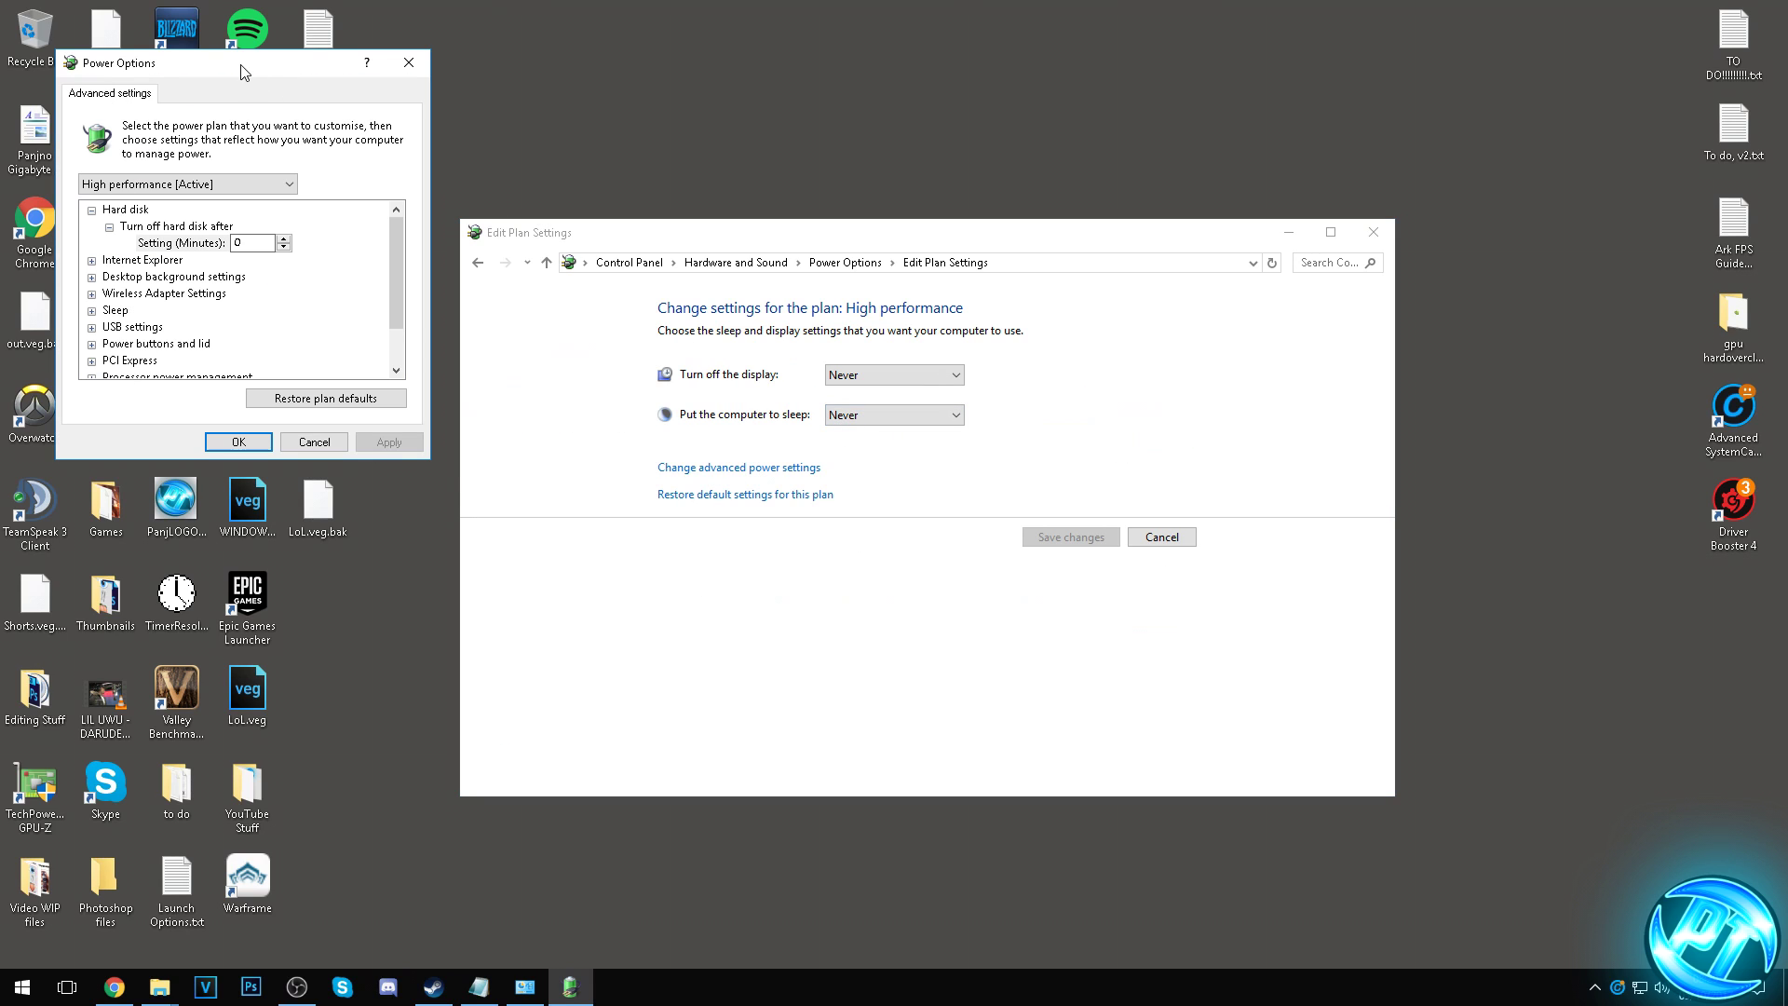
Set the High performance plan's hard disk turn-off time to Never and apply it.
drag(244, 72, 555, 185)
click(402, 323)
click(402, 324)
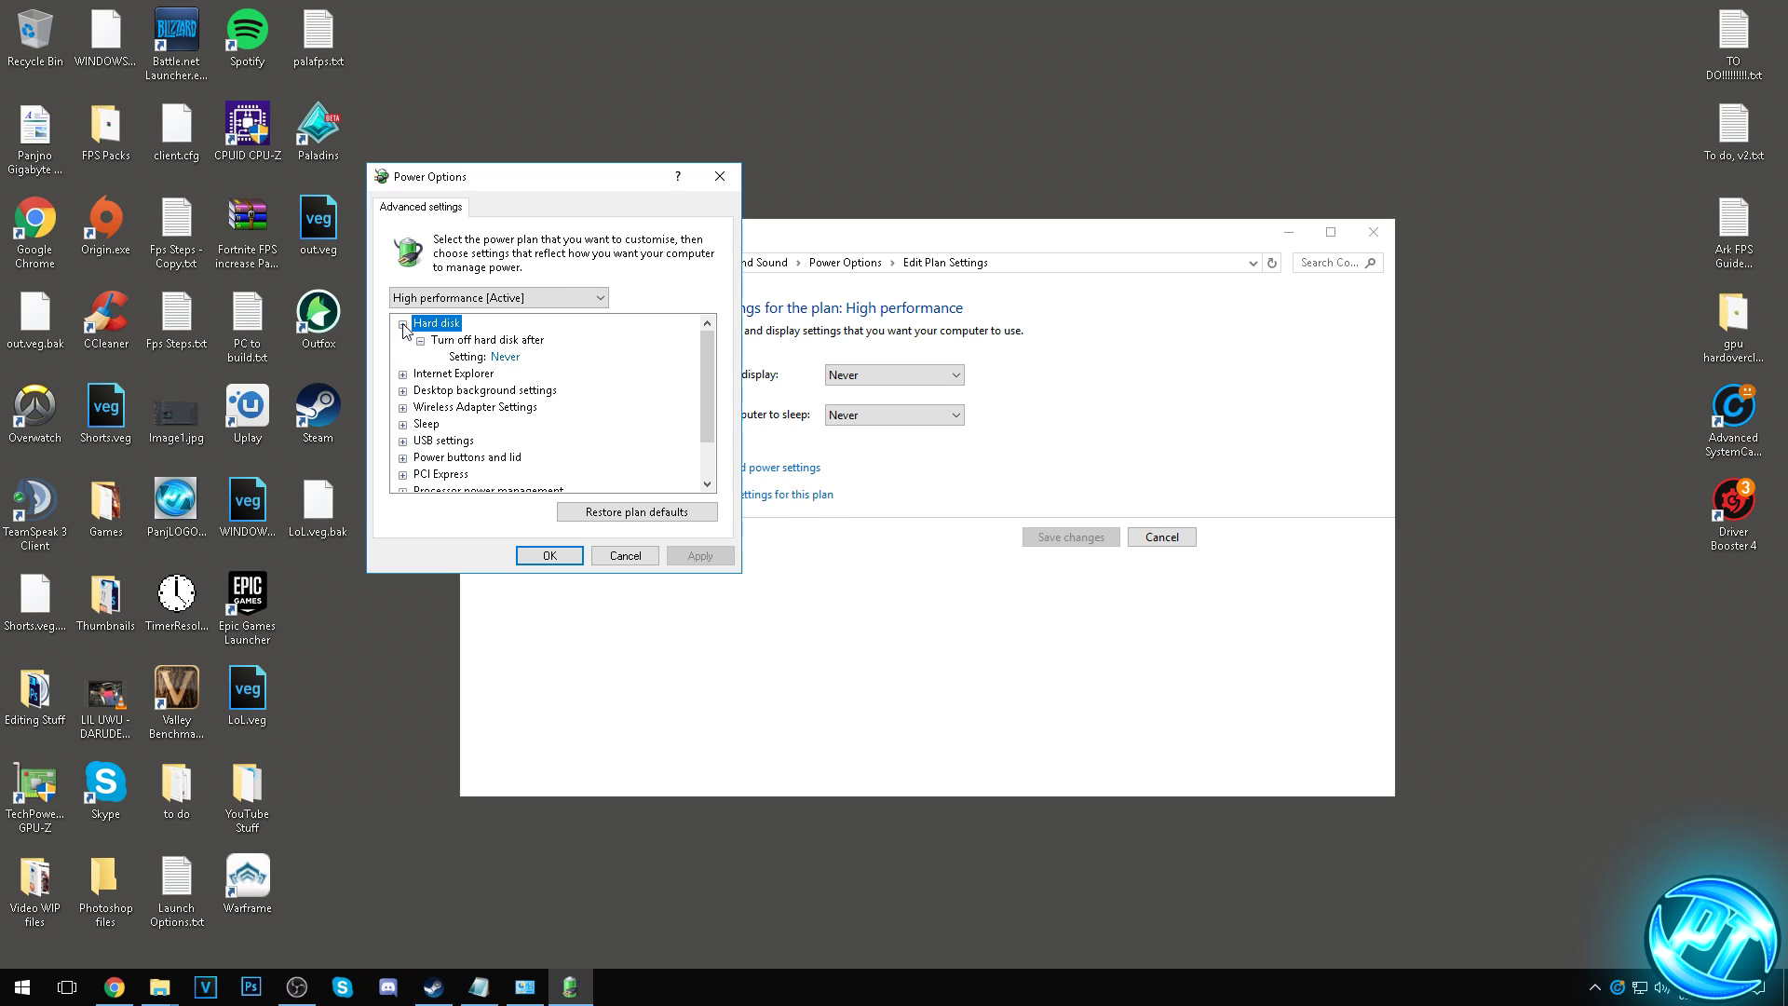
click(461, 340)
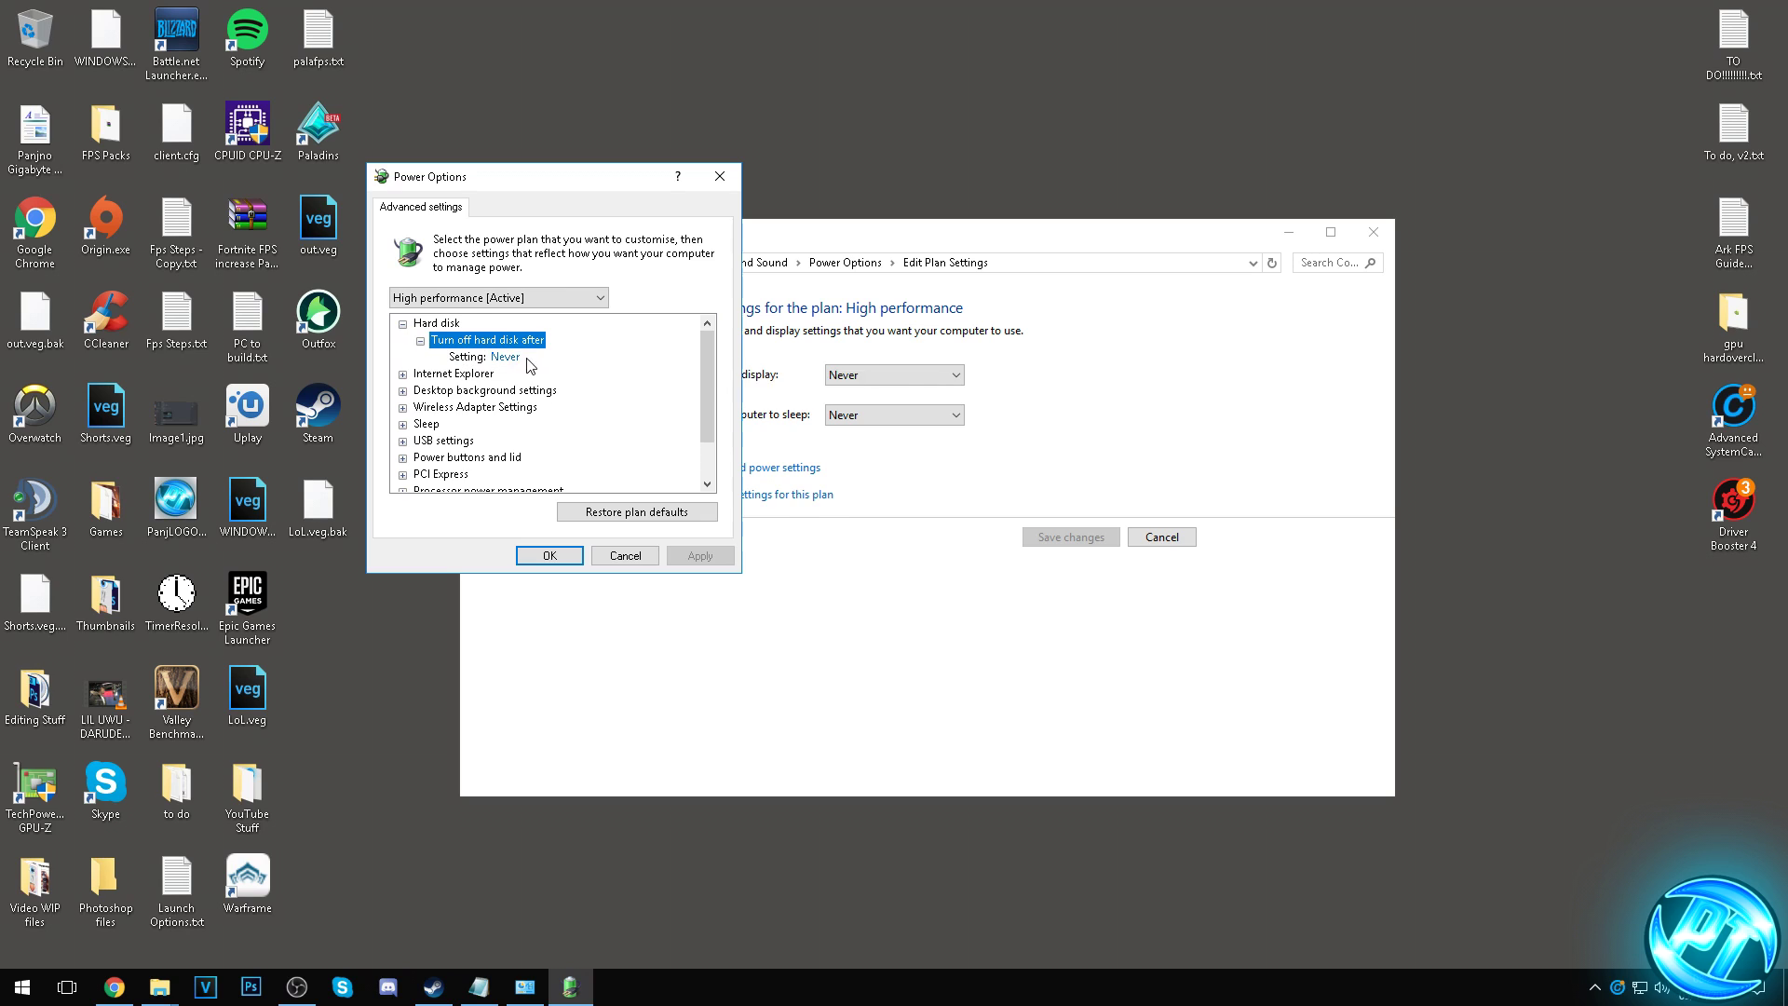
click(526, 358)
click(698, 556)
Under Processor power management, set the minimum processor state to 21%, open the maximum state's value, accept the settings and close the power options.
scroll(704, 399, down, 1)
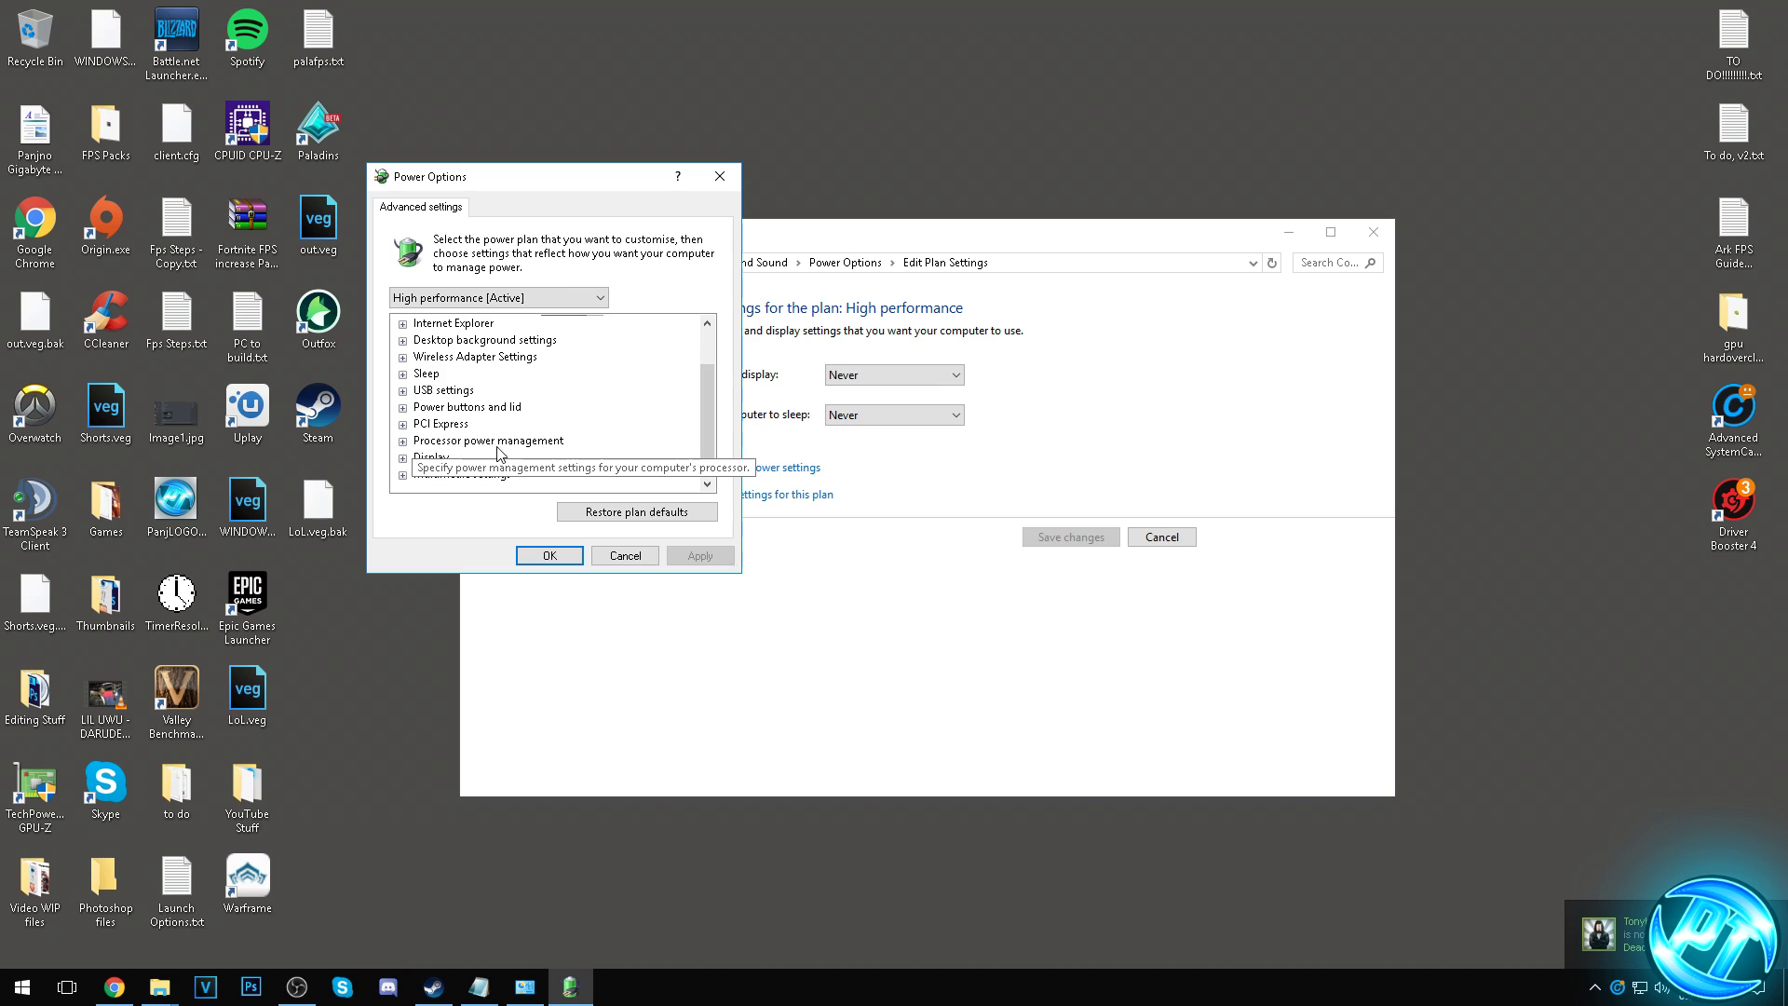
click(408, 441)
click(421, 442)
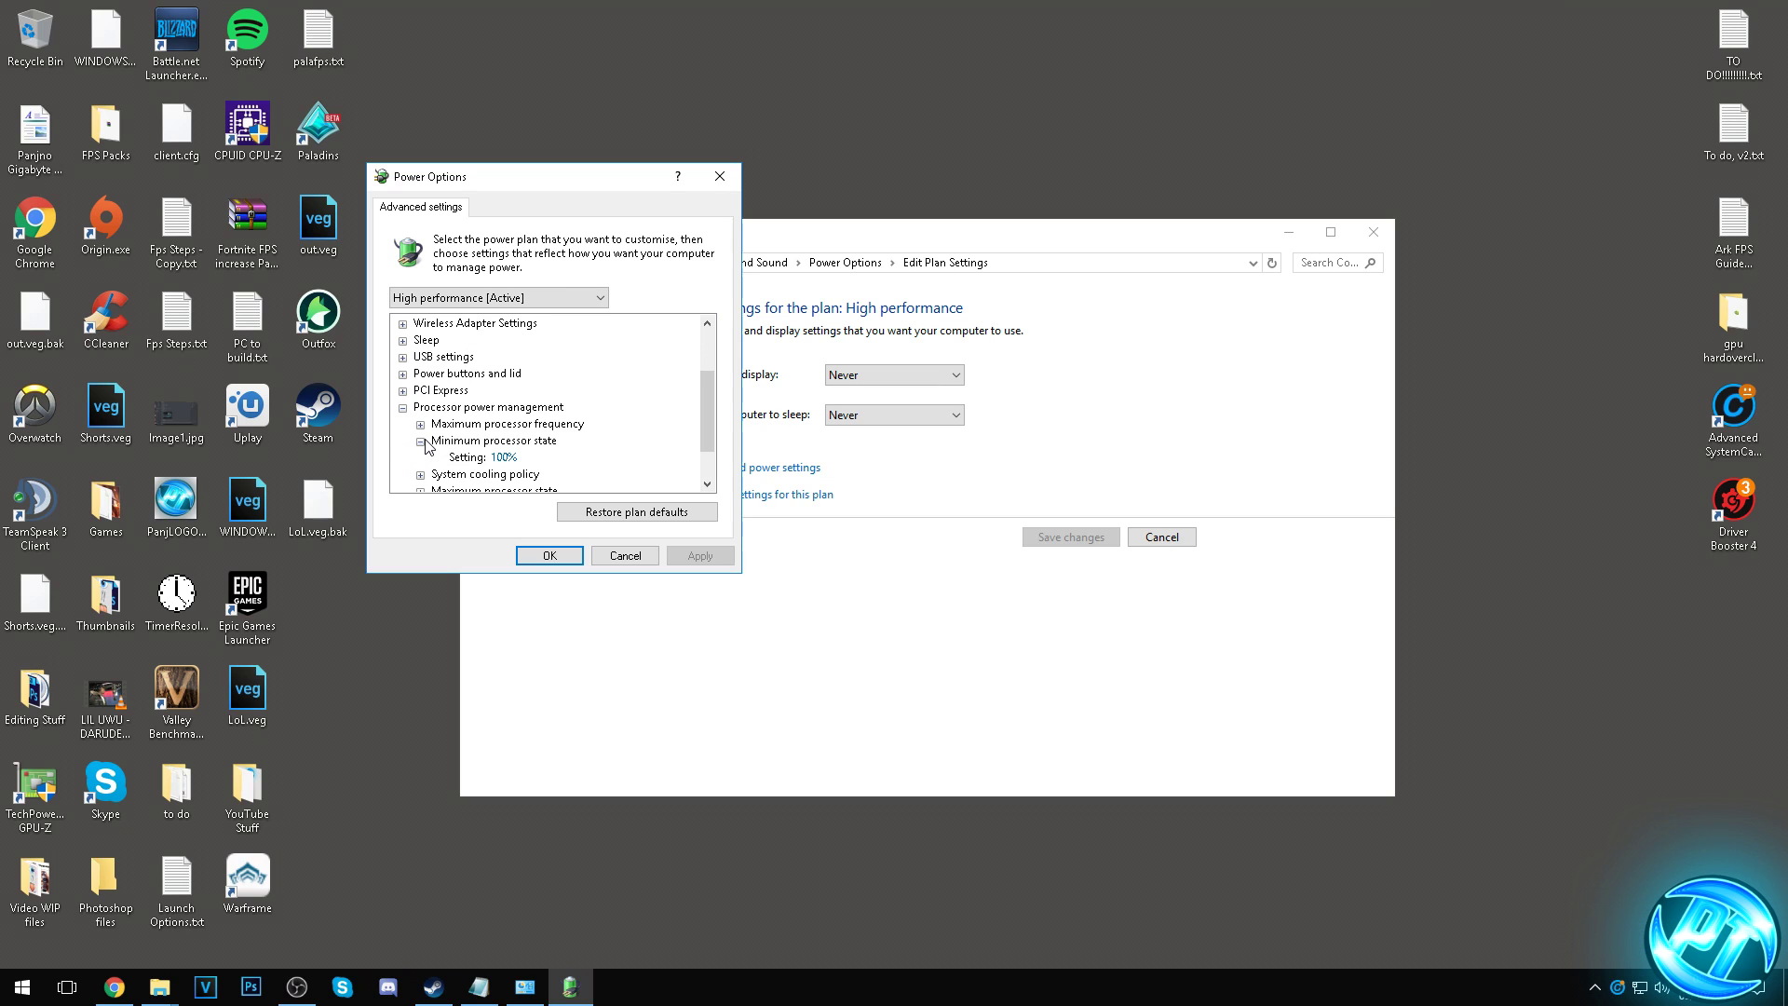
scroll(426, 447, down, 1)
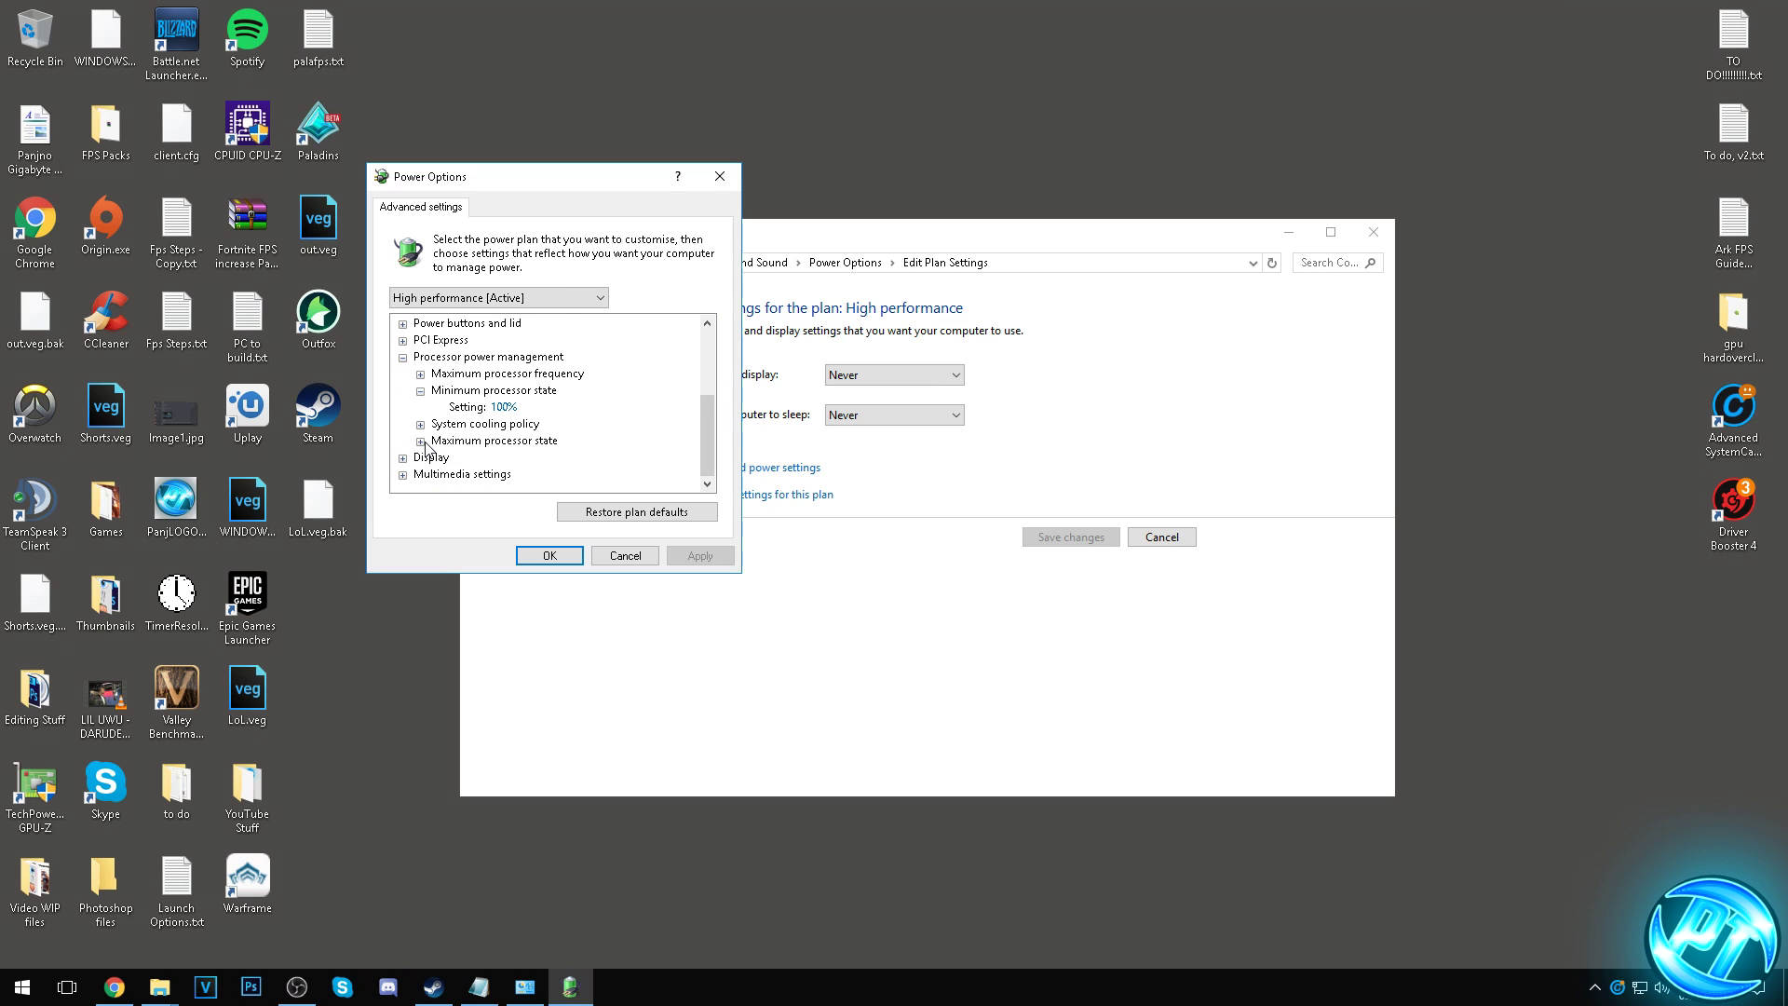
click(511, 409)
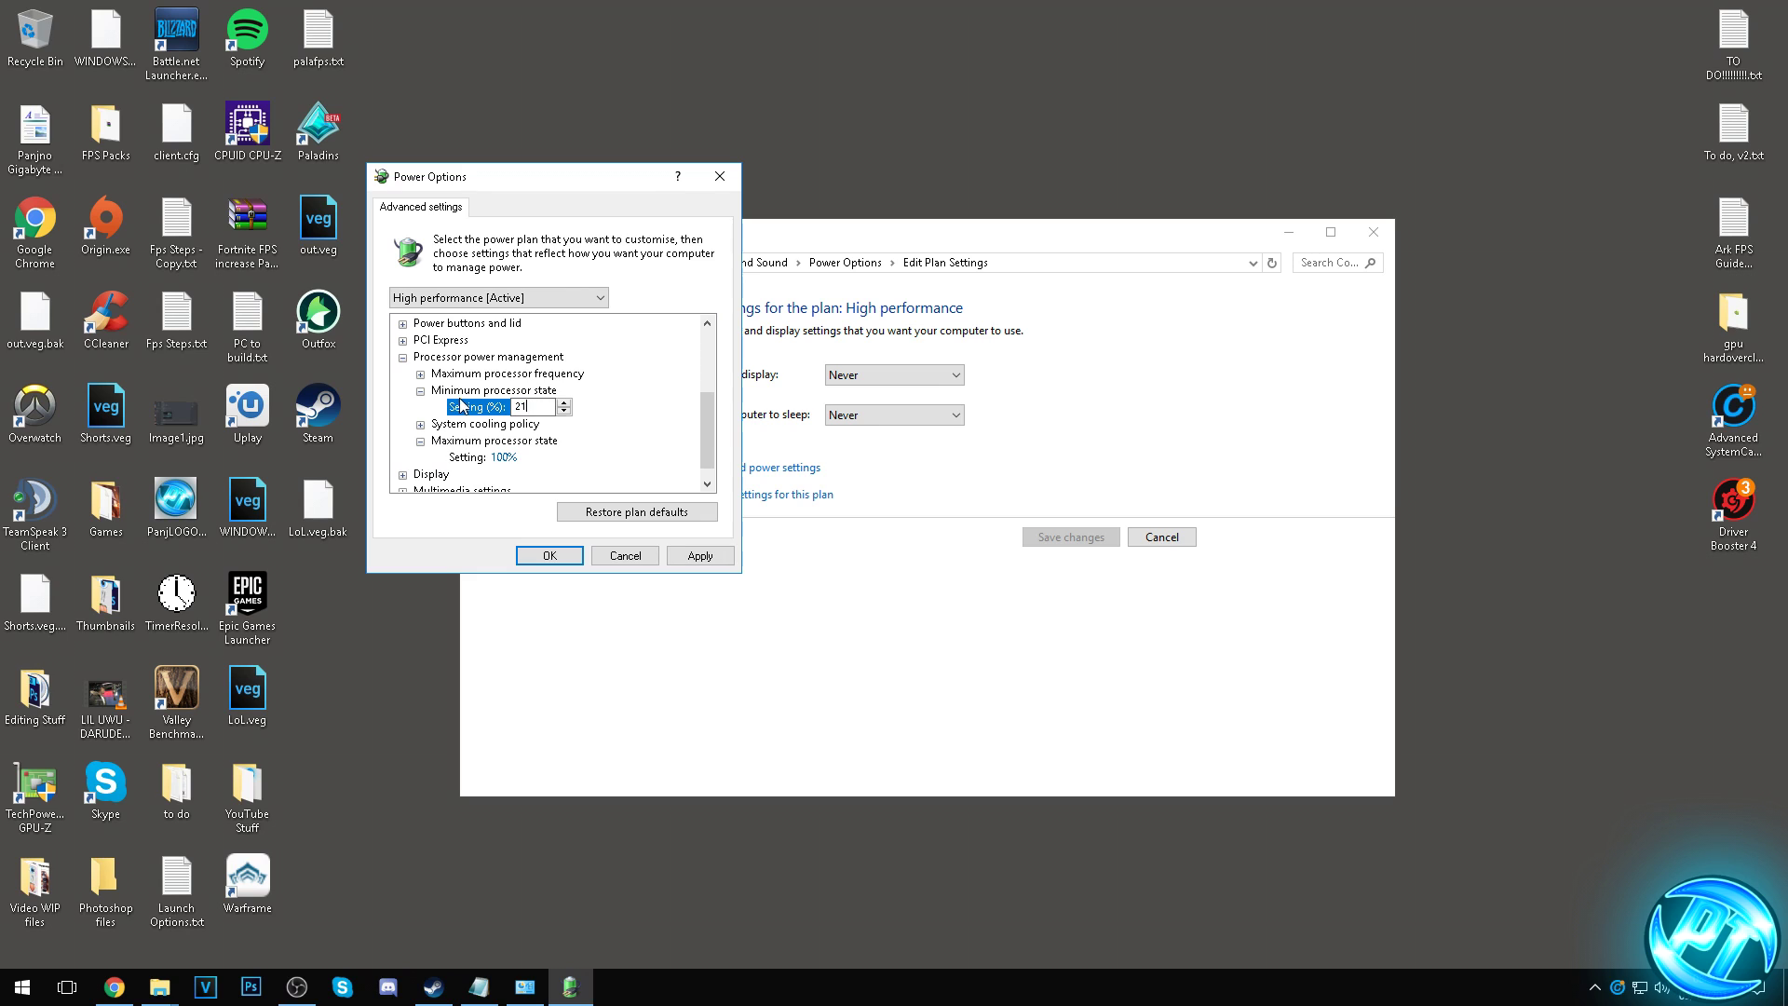
click(498, 458)
click(549, 555)
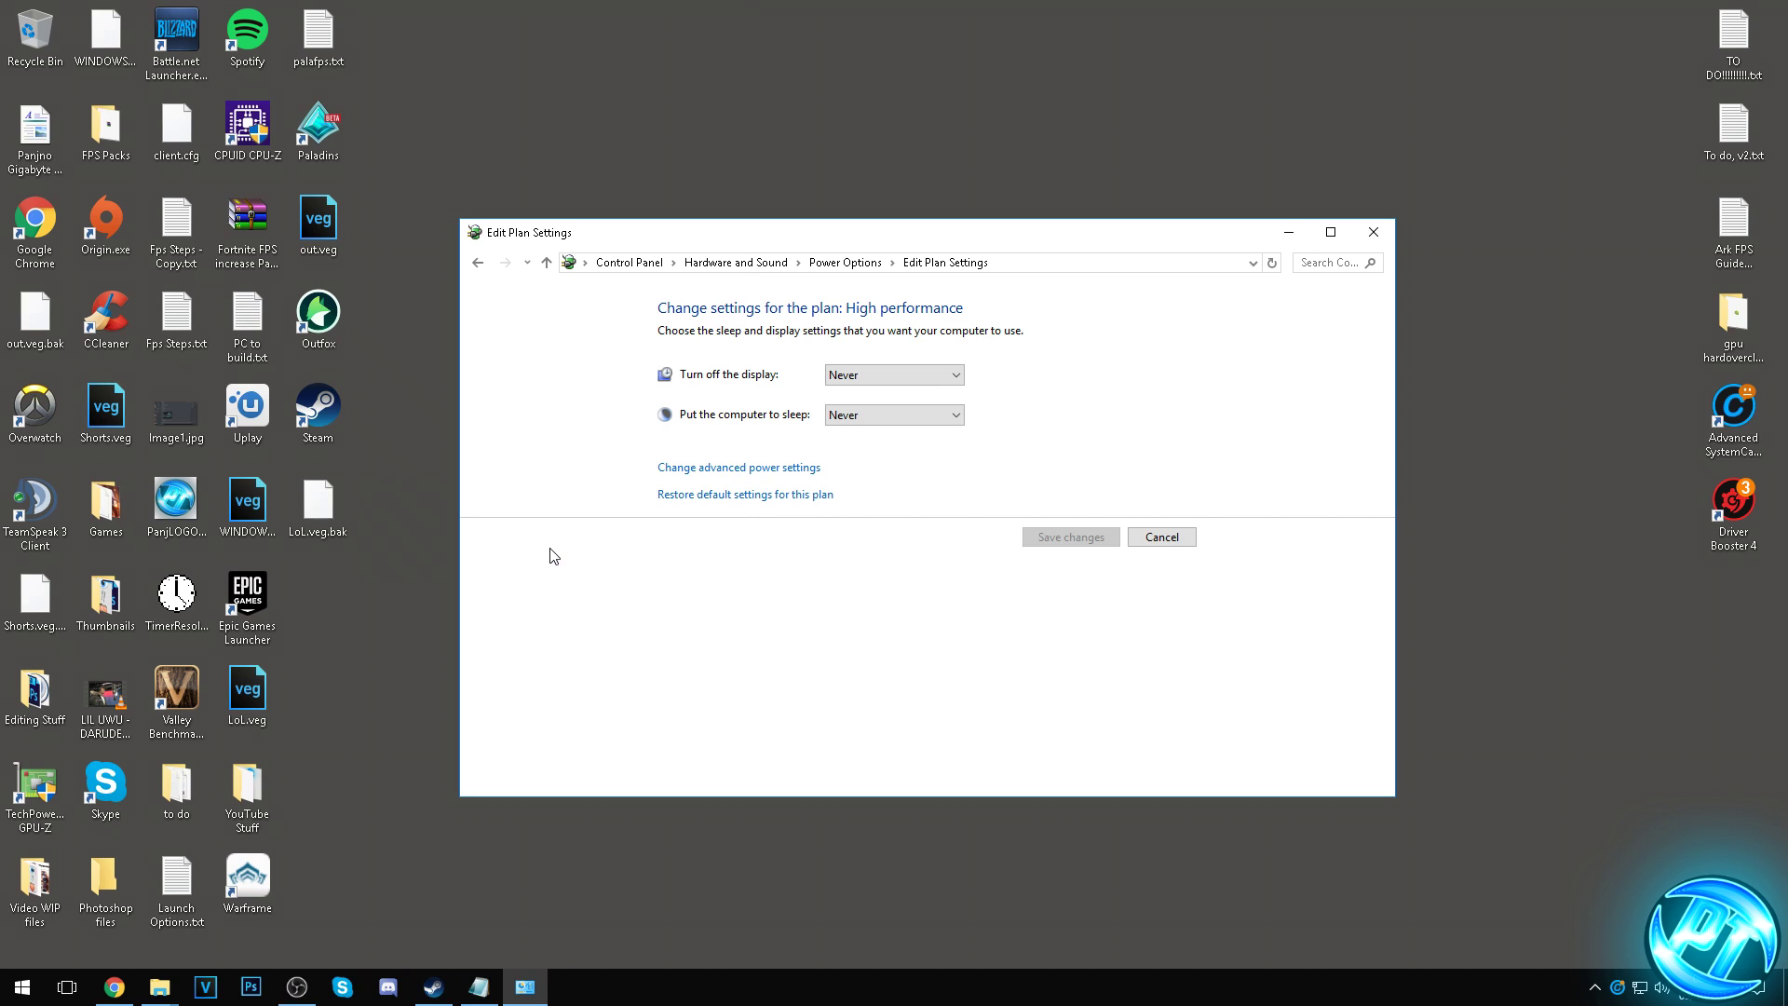
click(1374, 234)
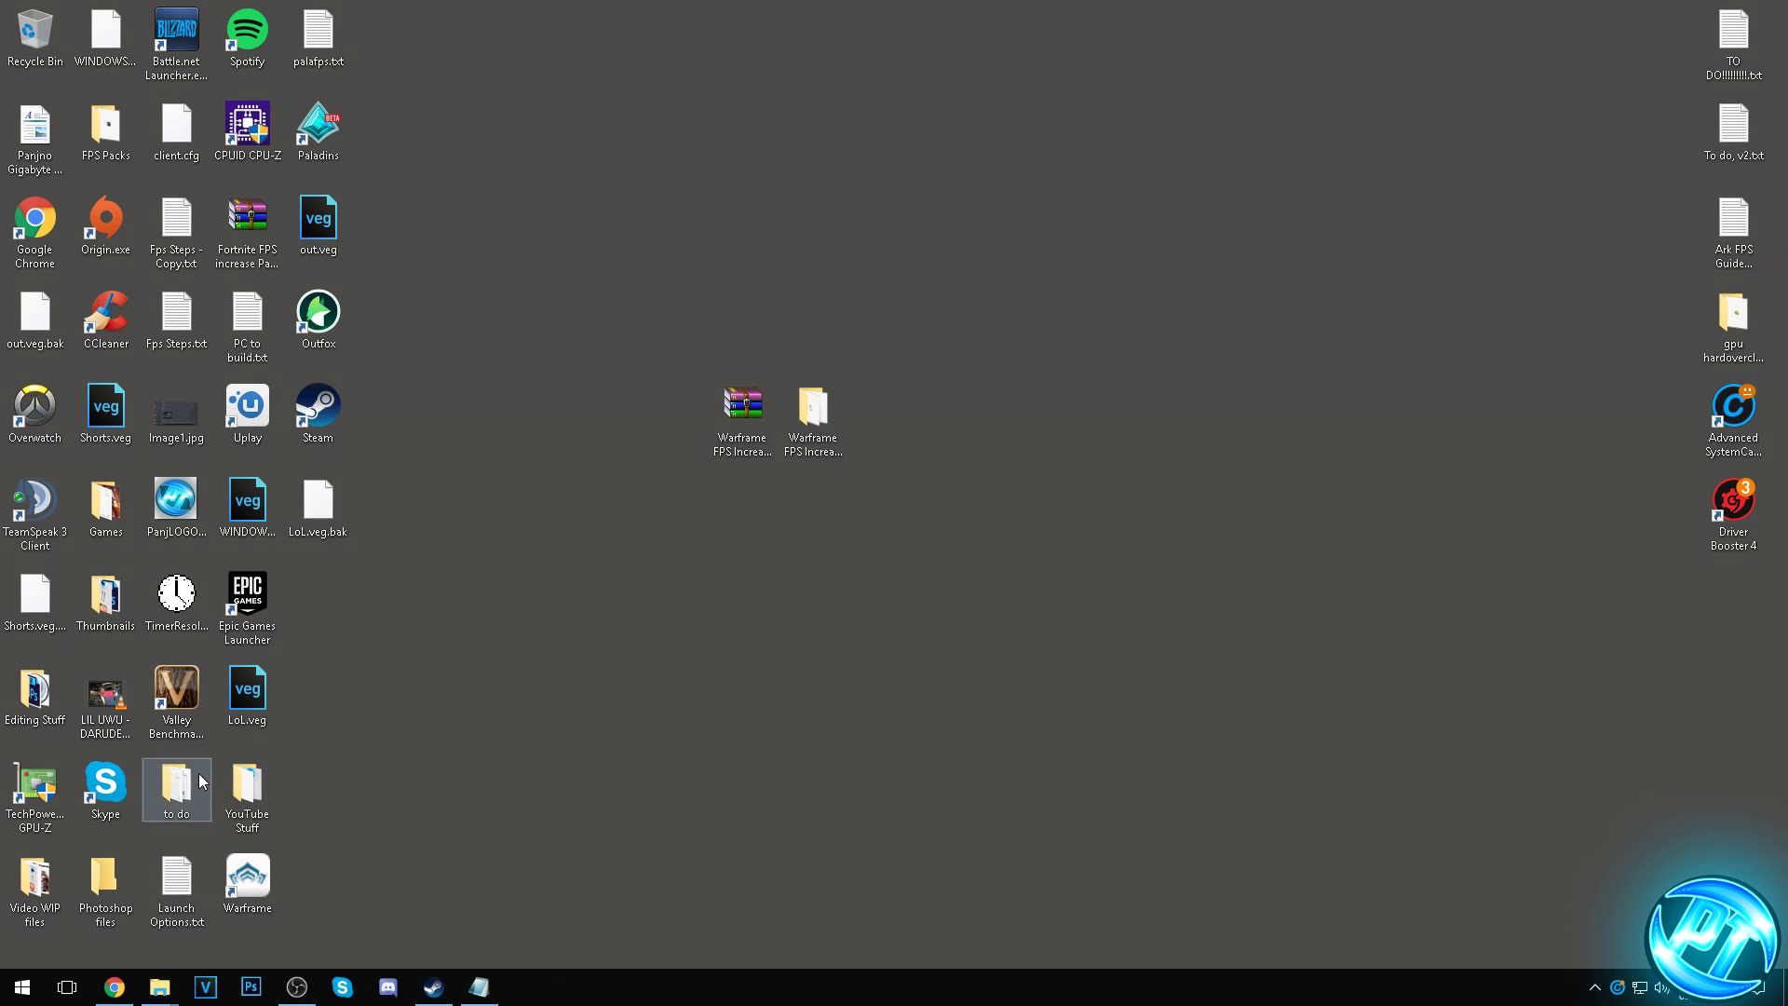
Open the Windows Performance Options from This PC's advanced system settings.
click(22, 990)
text(this pc)
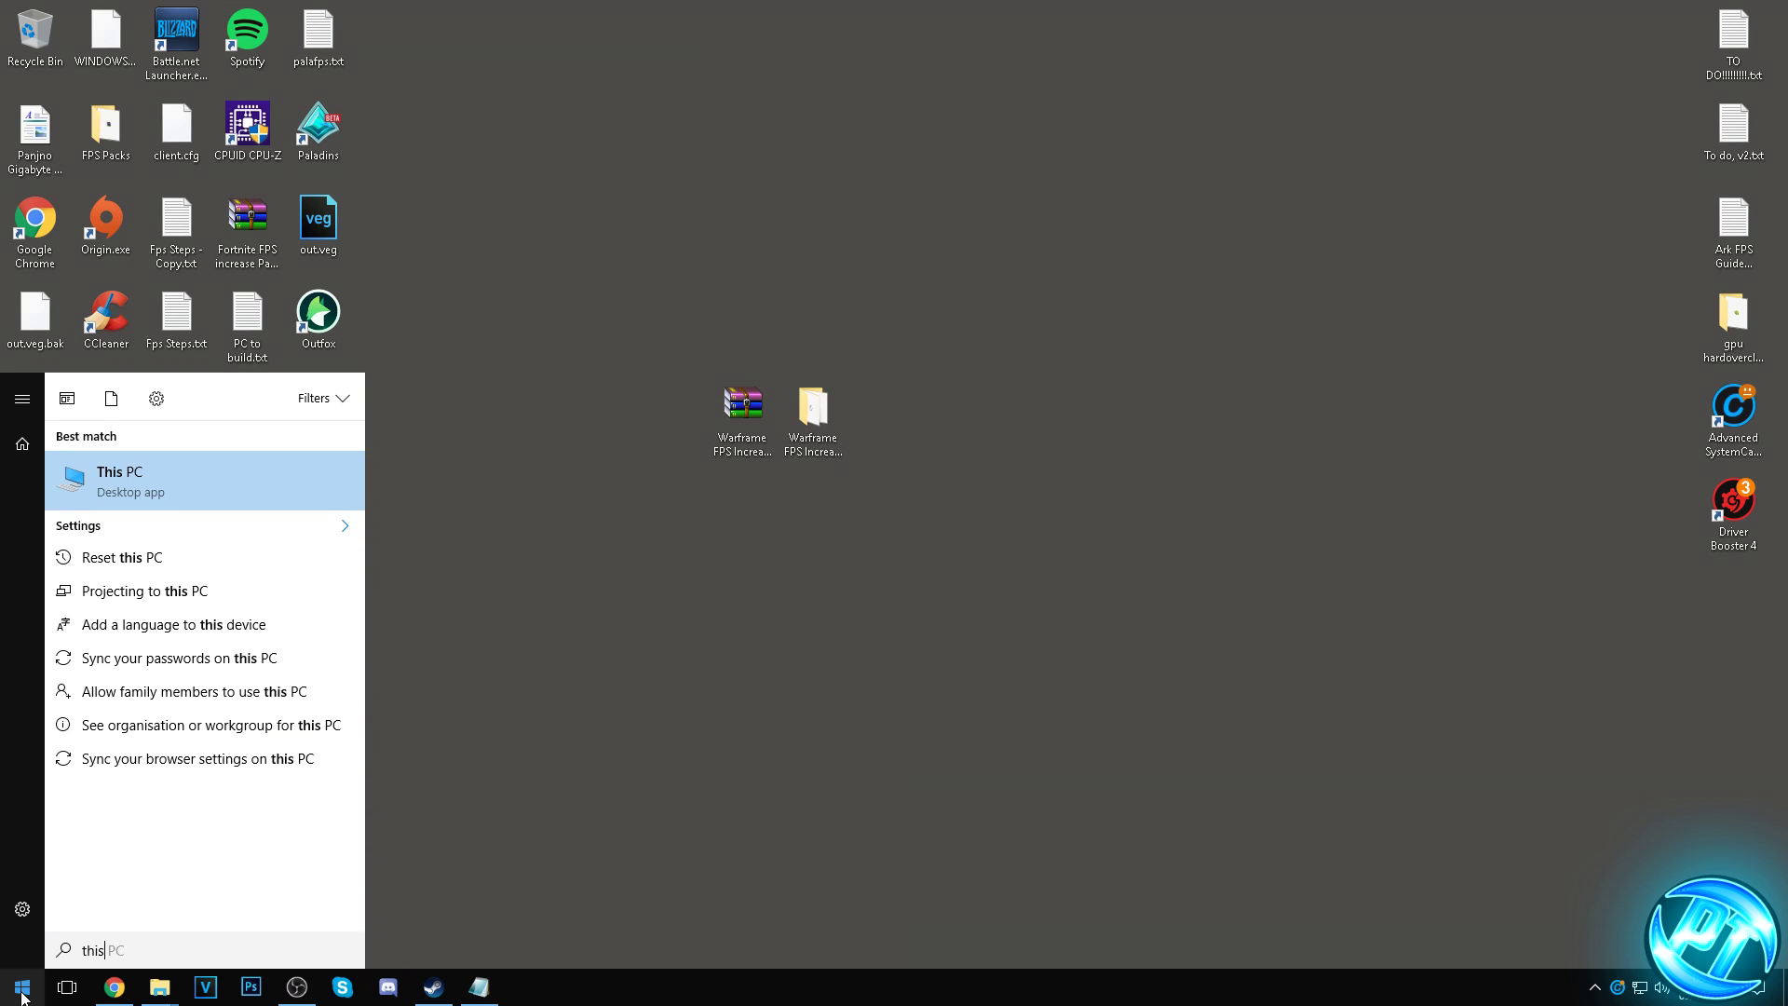
right_click(175, 477)
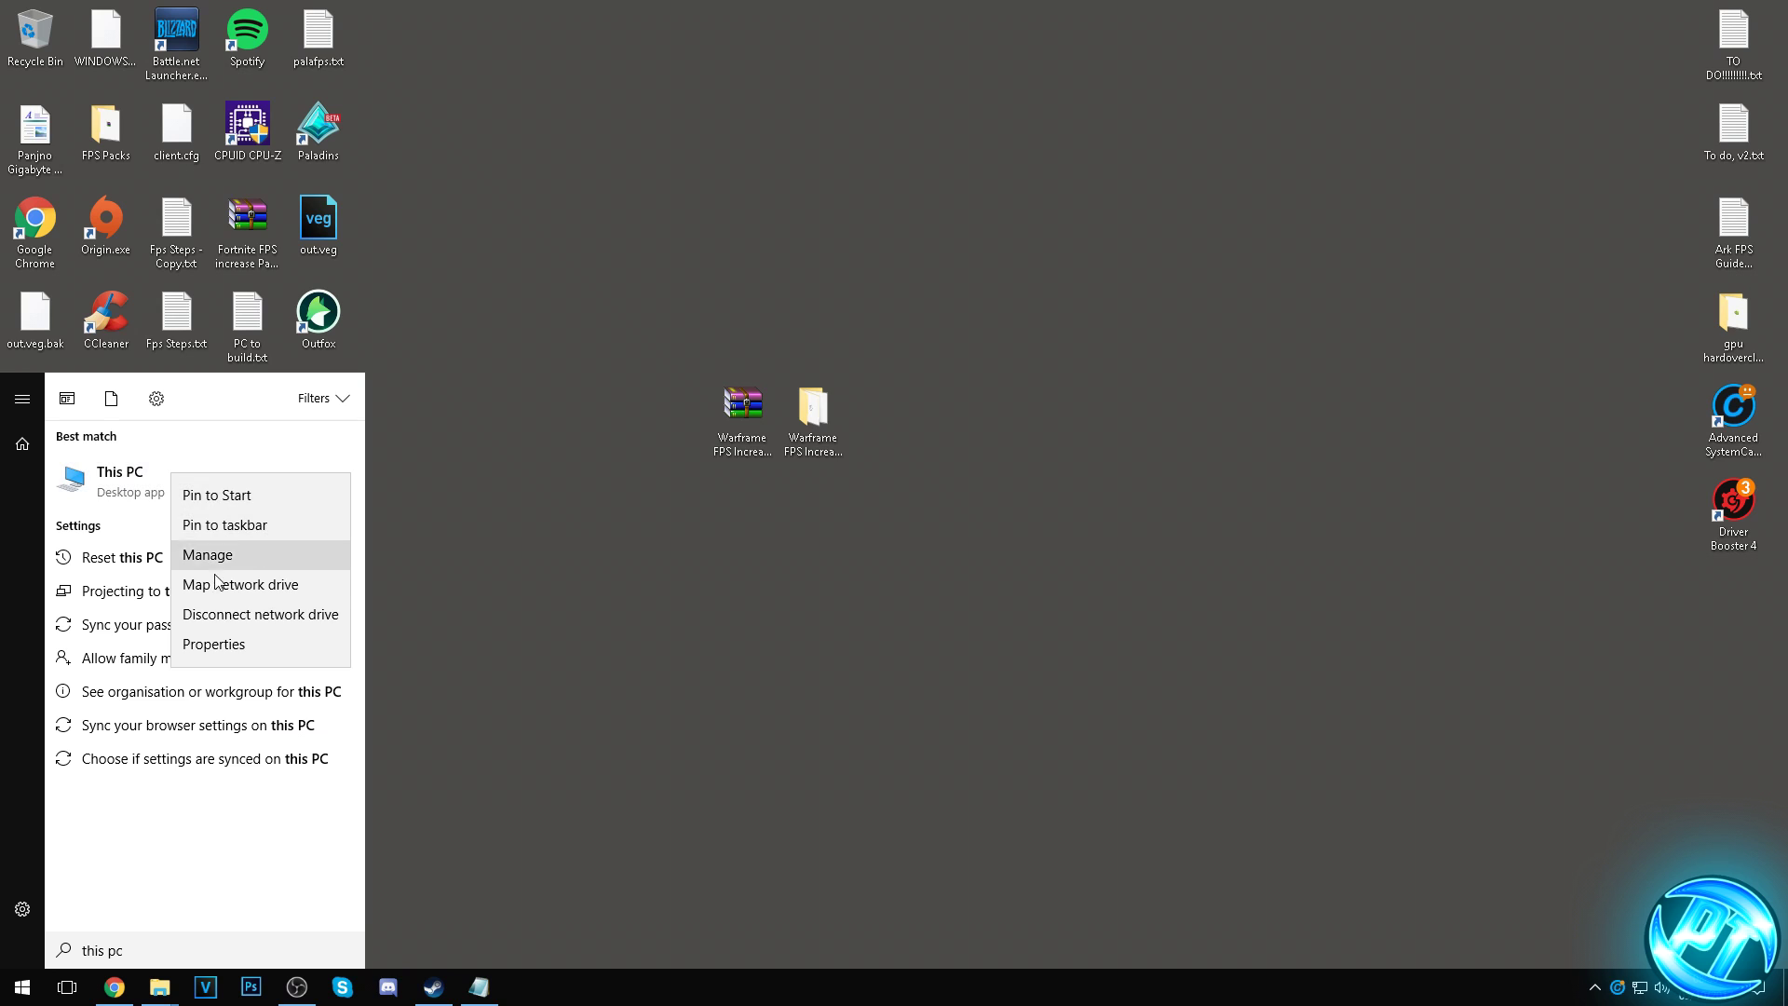
click(270, 645)
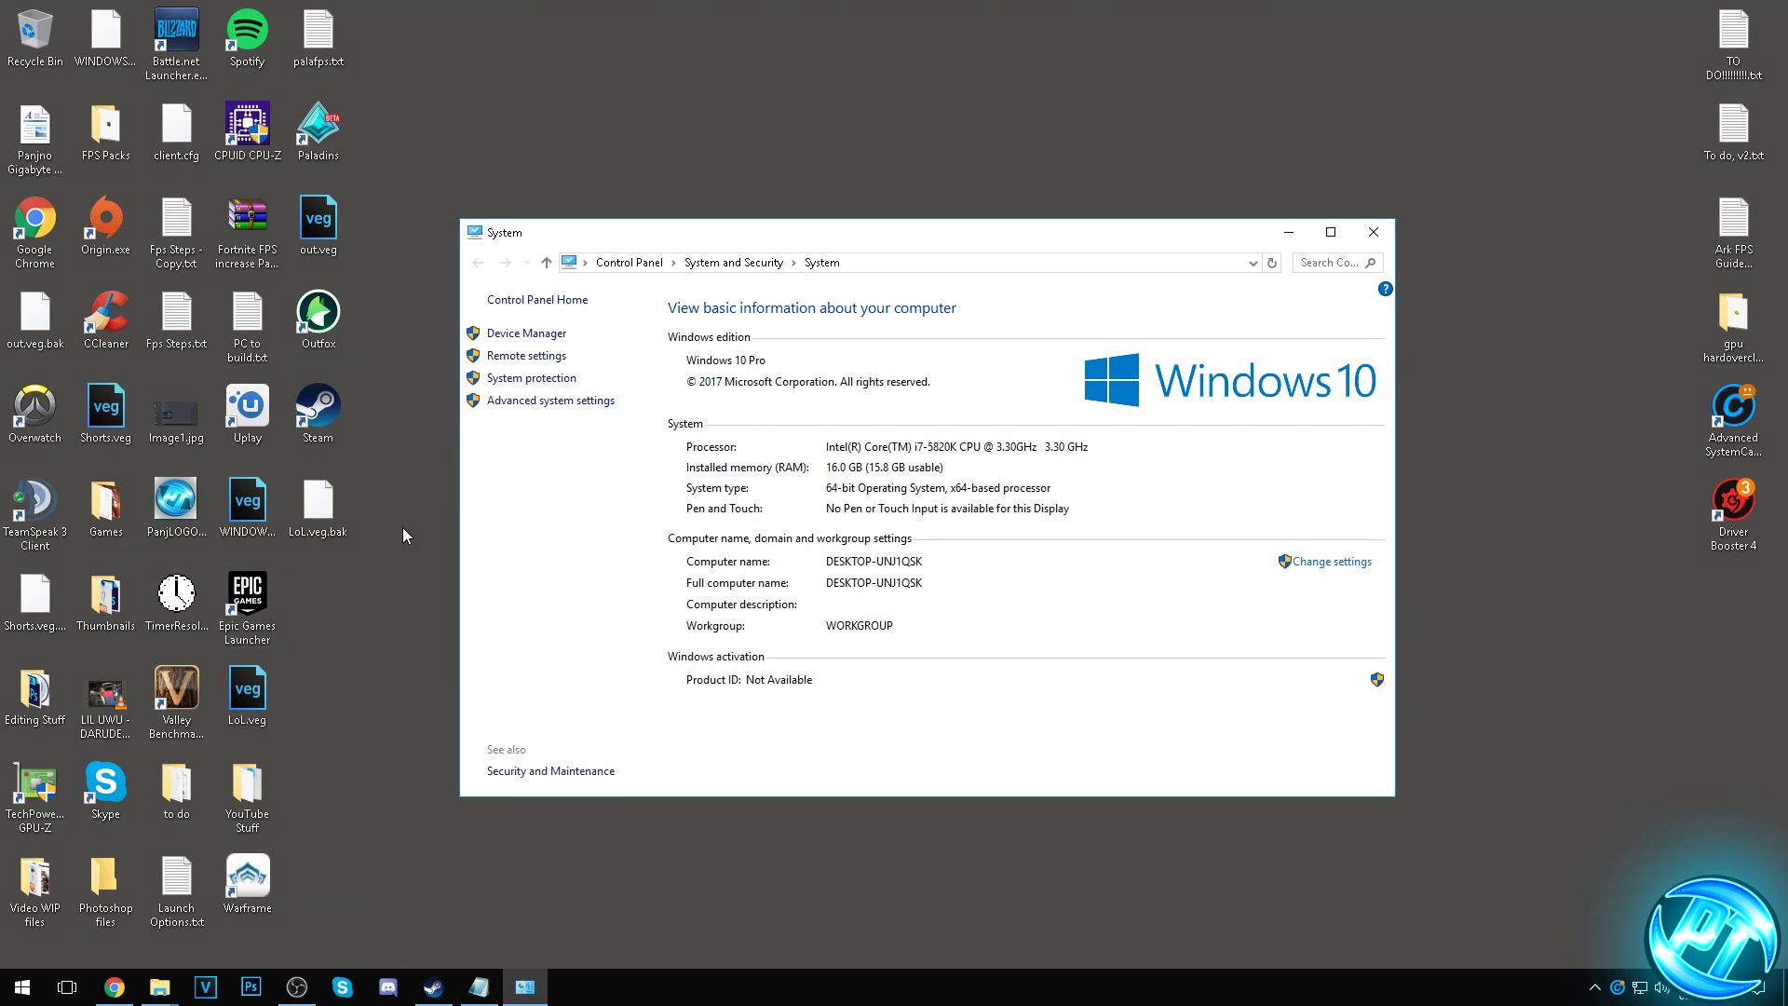
click(540, 402)
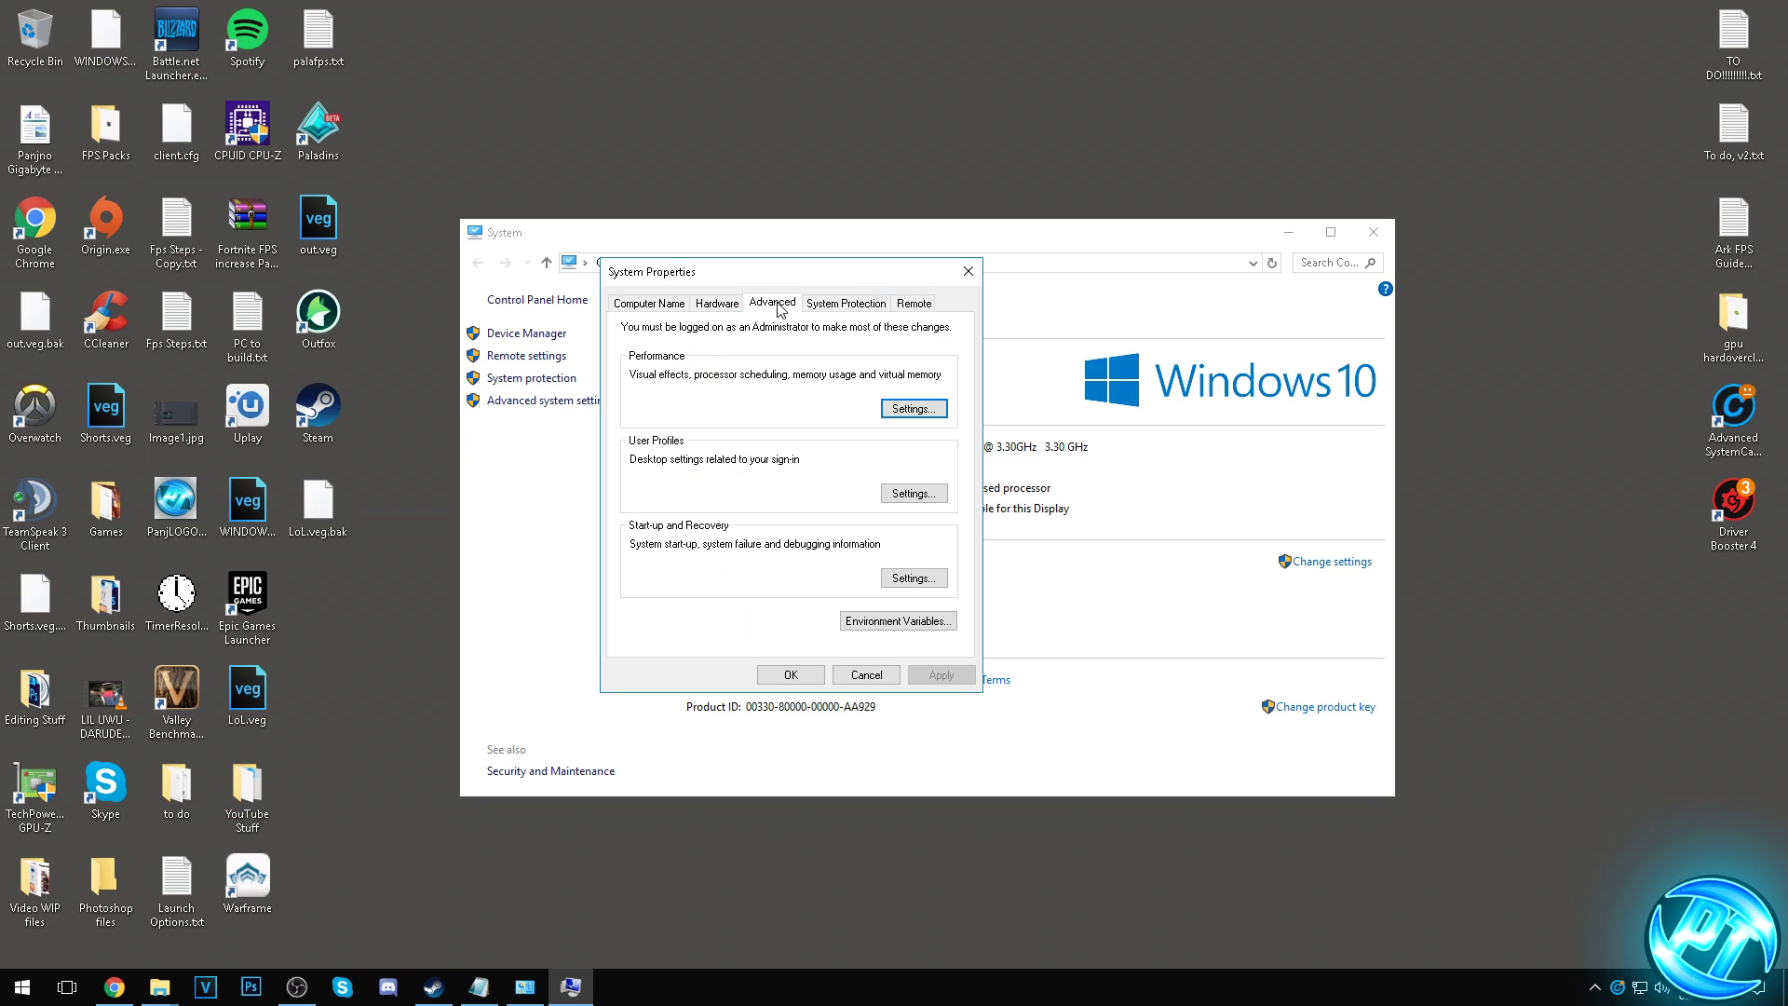
click(914, 411)
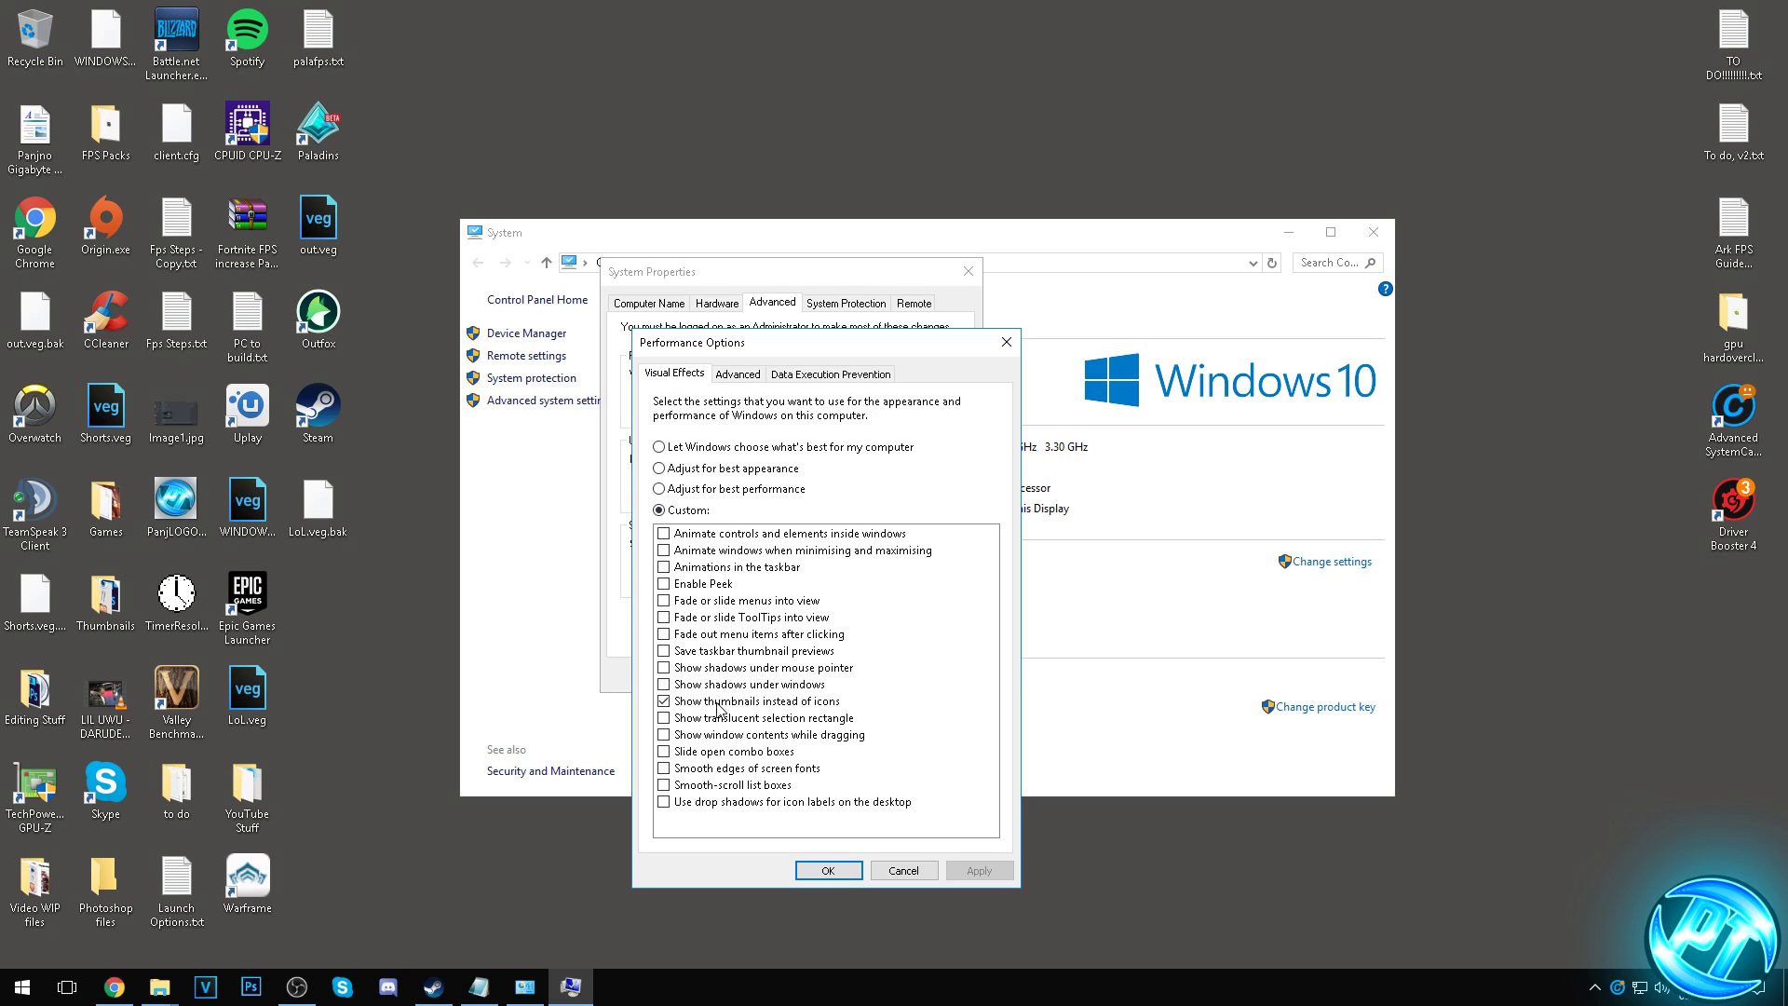
Keep only Show thumbnails instead of icons enabled in the custom visual effects, toggle Smooth edges of screen fonts on and off, and apply.
click(712, 702)
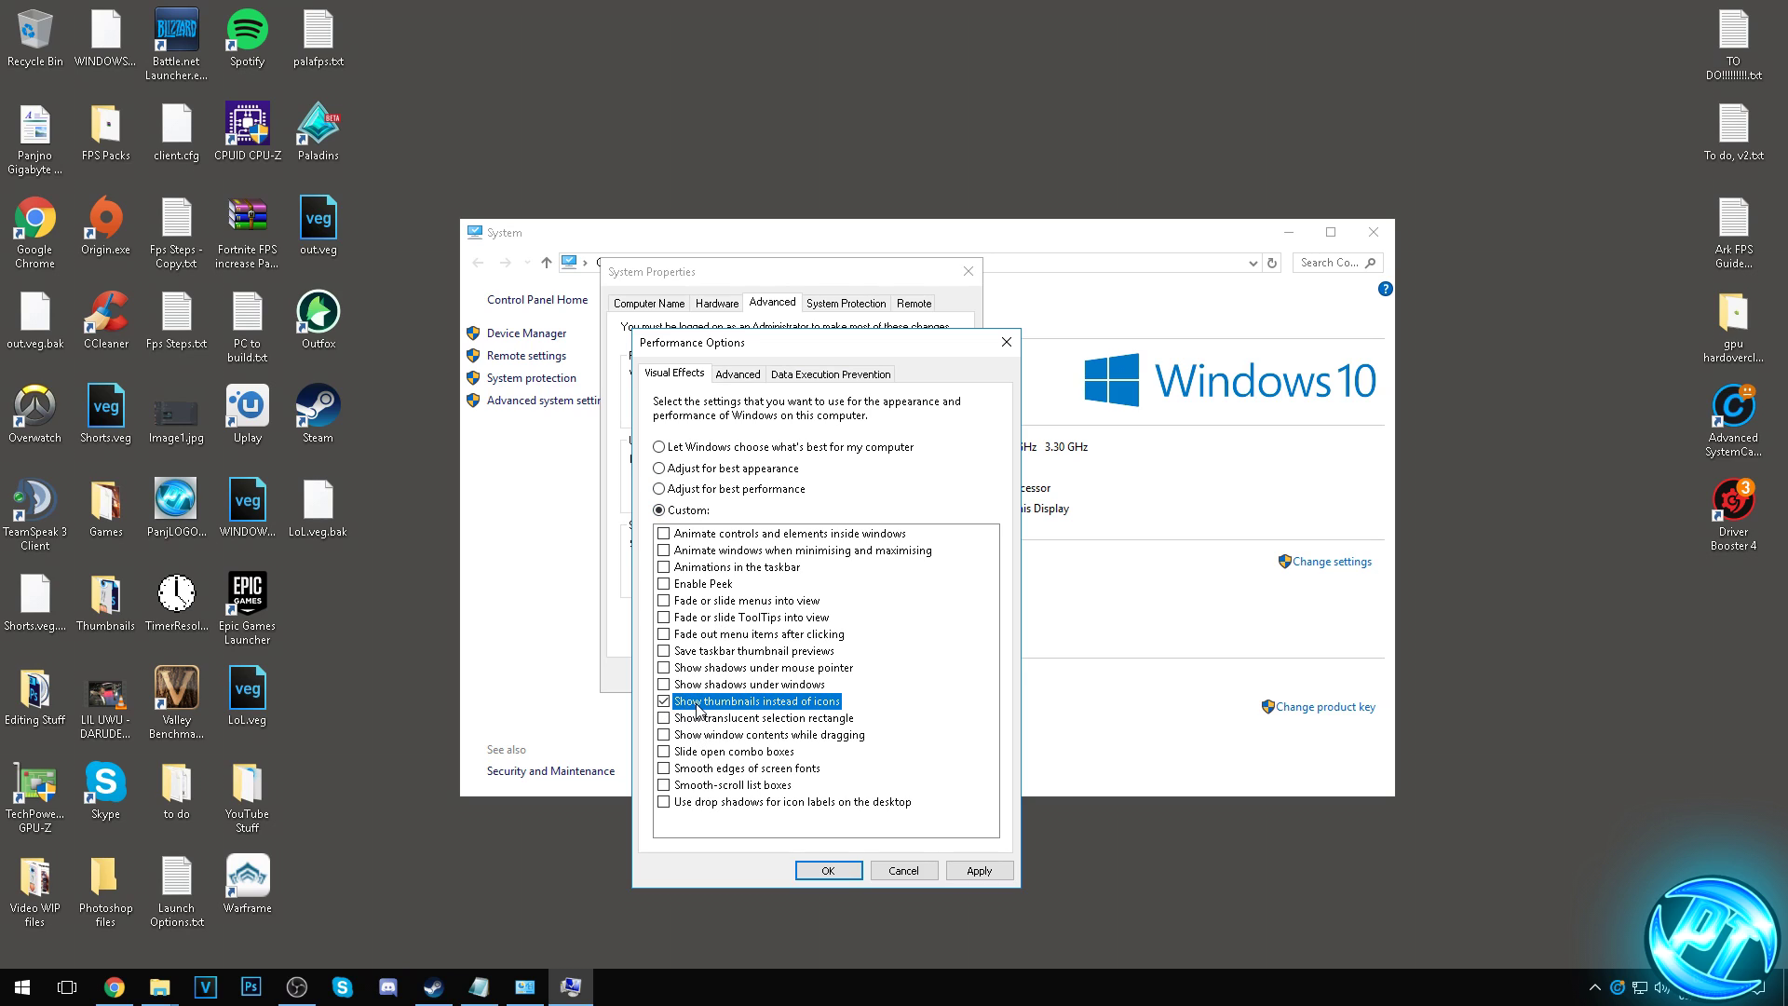
click(674, 769)
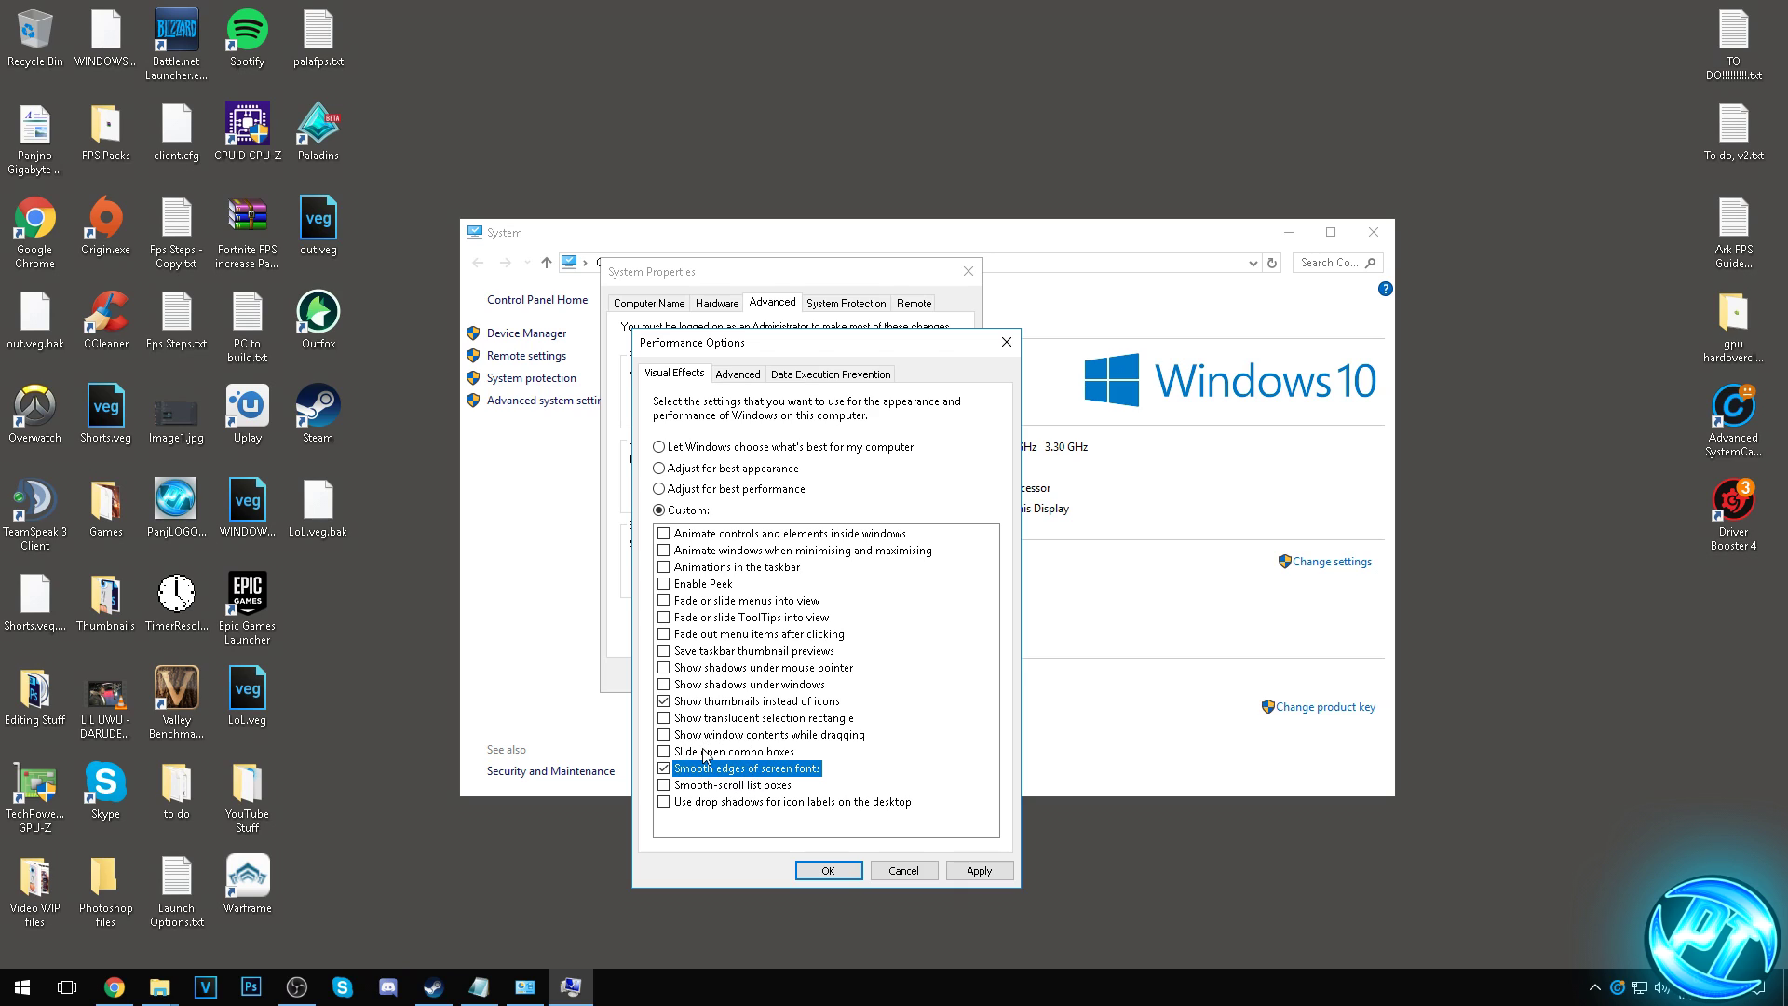
click(673, 772)
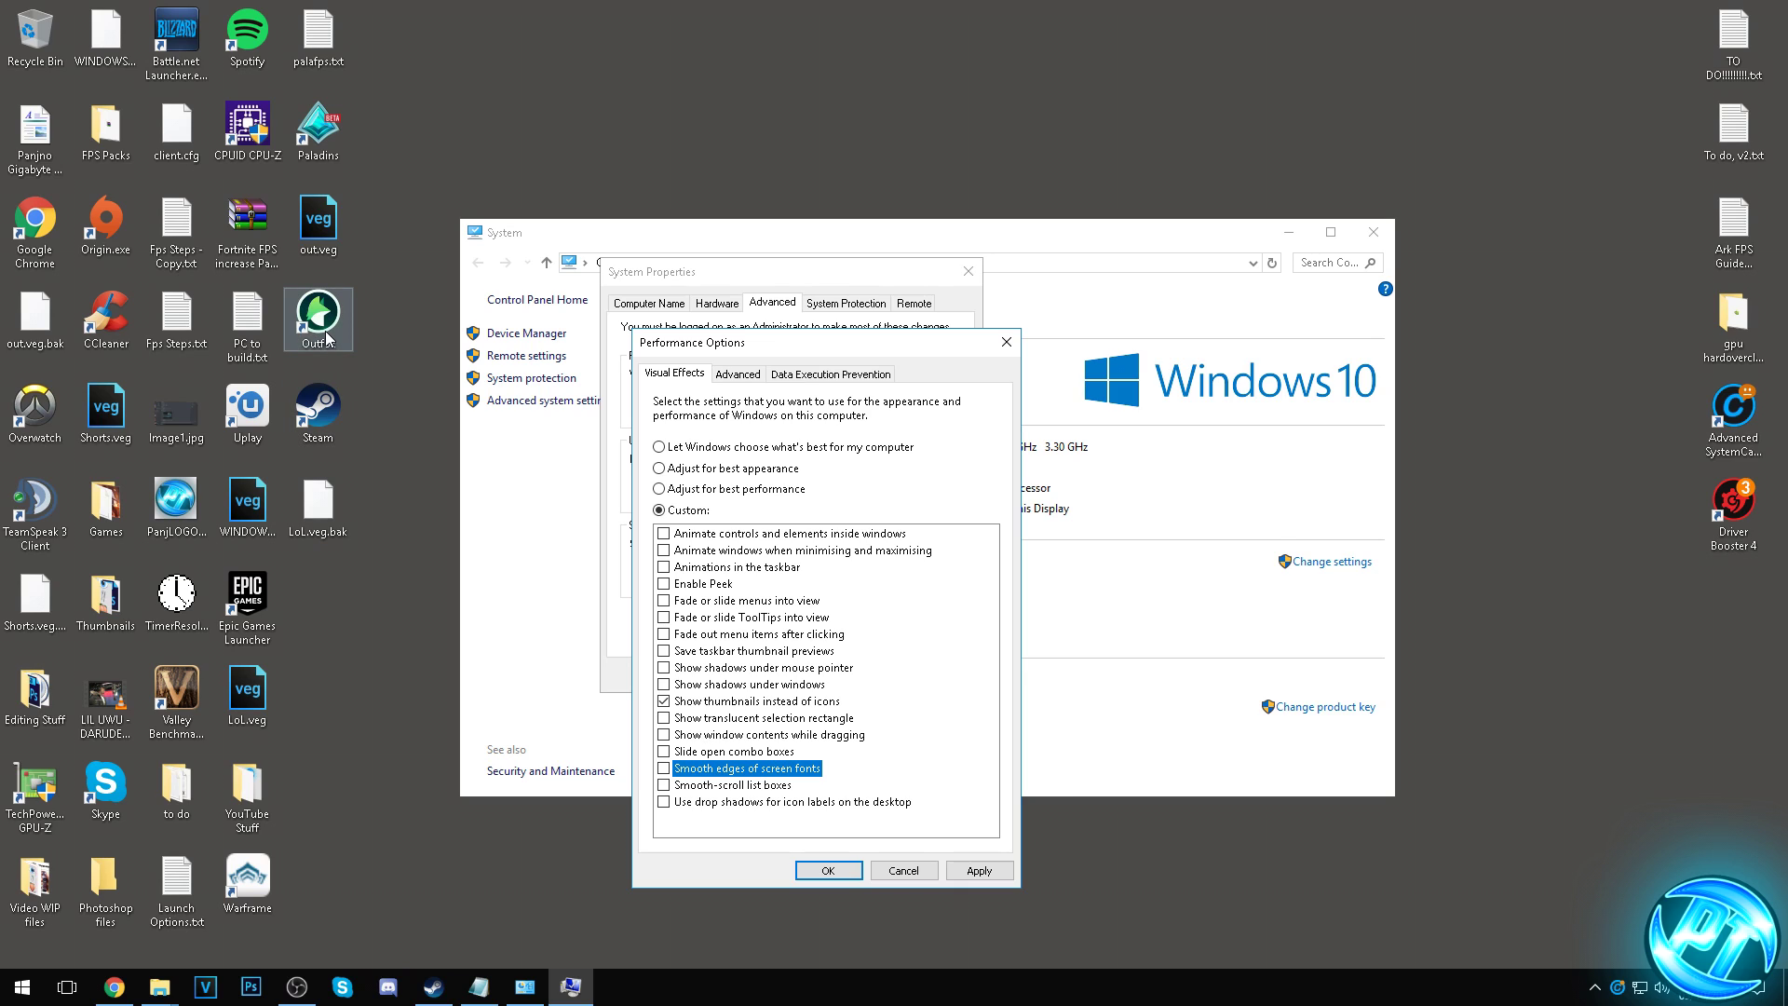
click(684, 775)
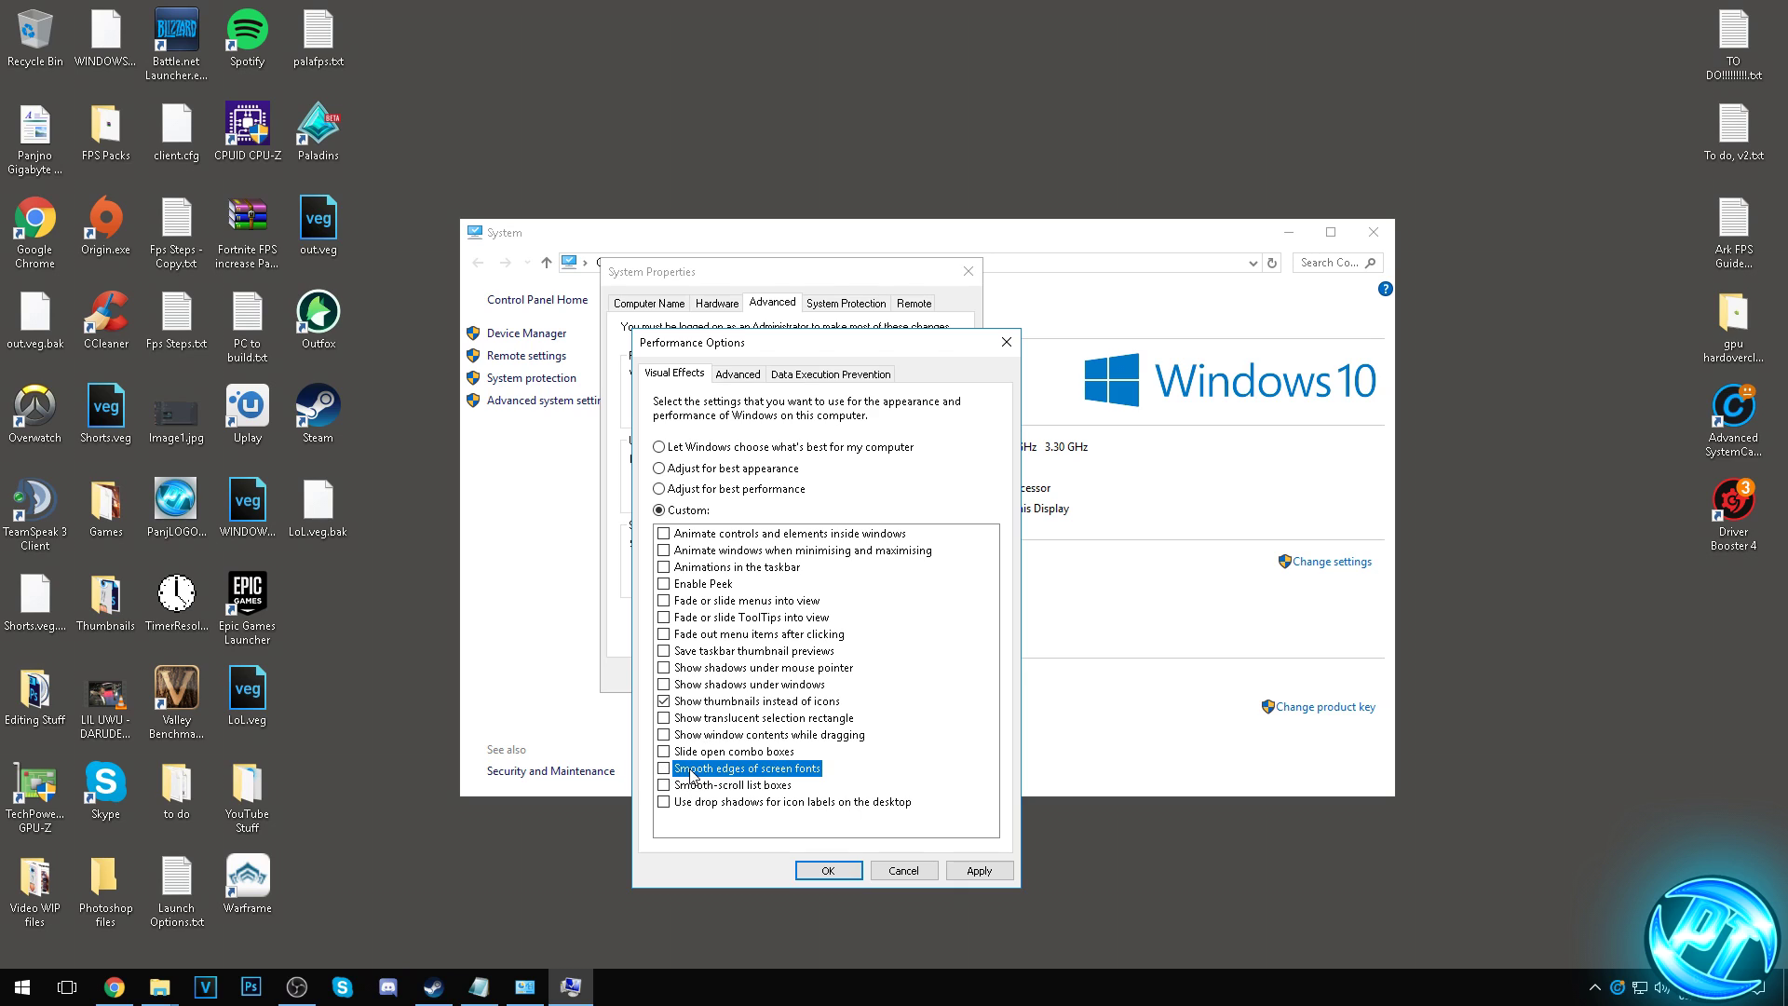
click(661, 540)
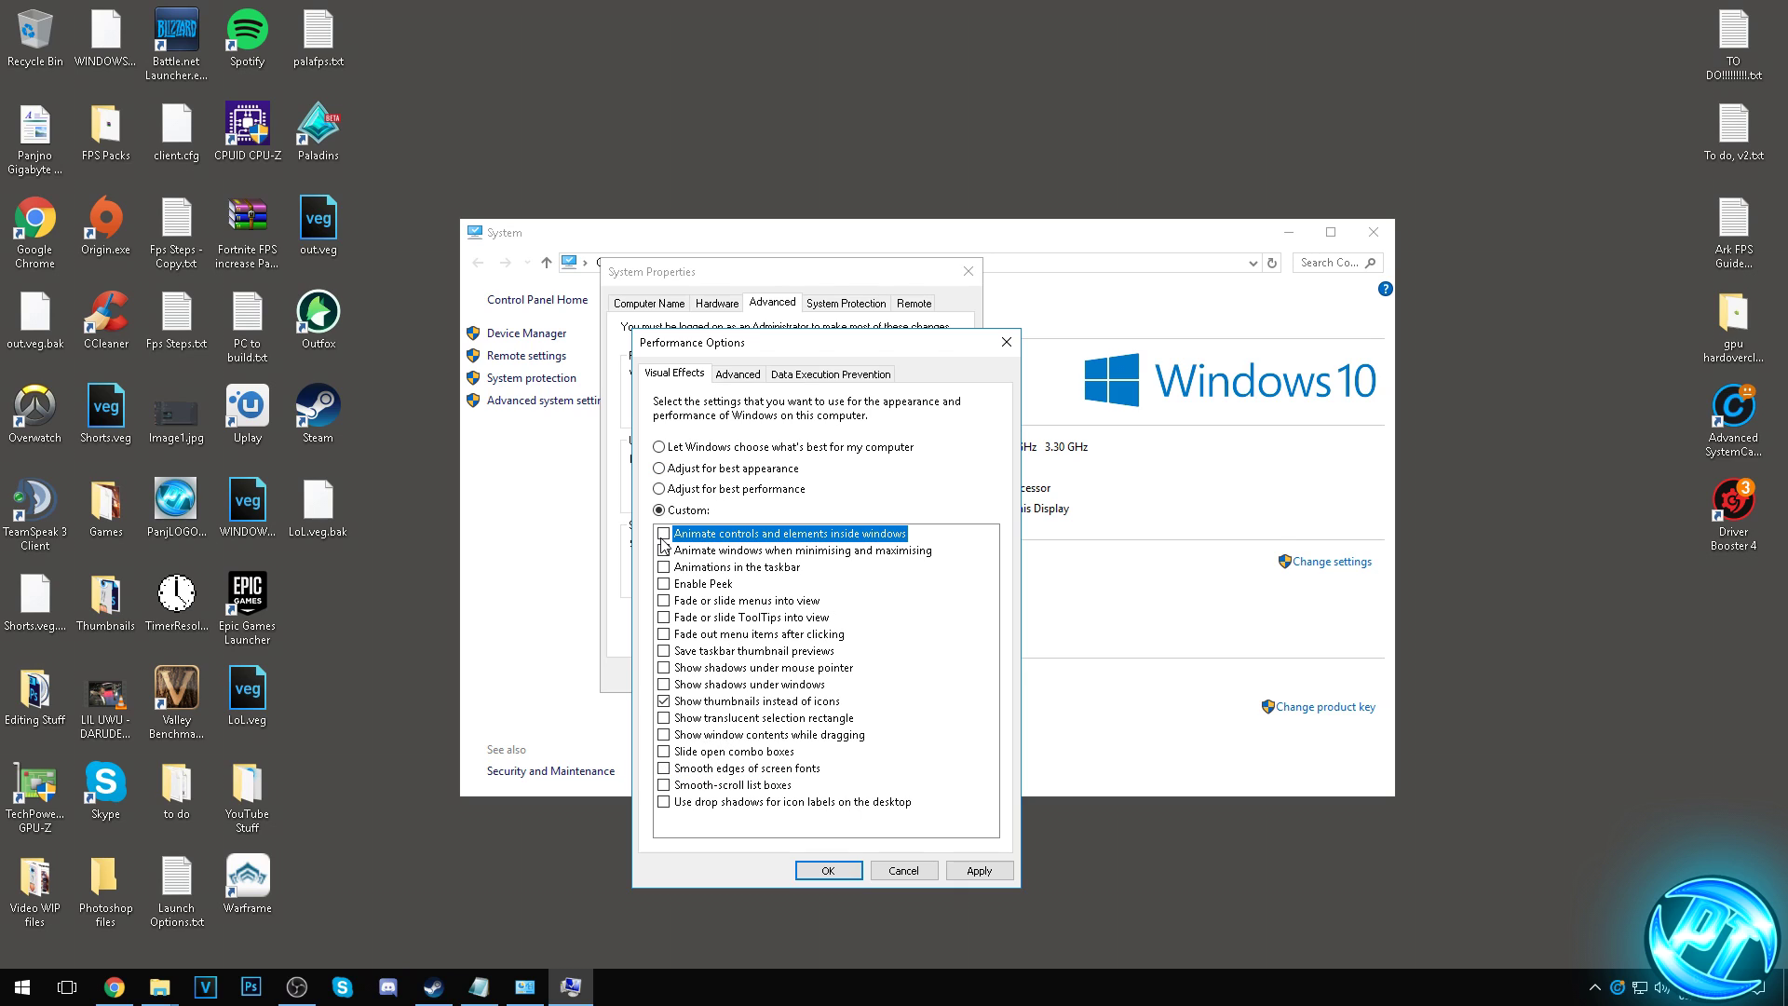
click(989, 869)
Set processor scheduling to Programs and DEP to essential Windows programs and services only, apply, and close the system windows.
click(739, 374)
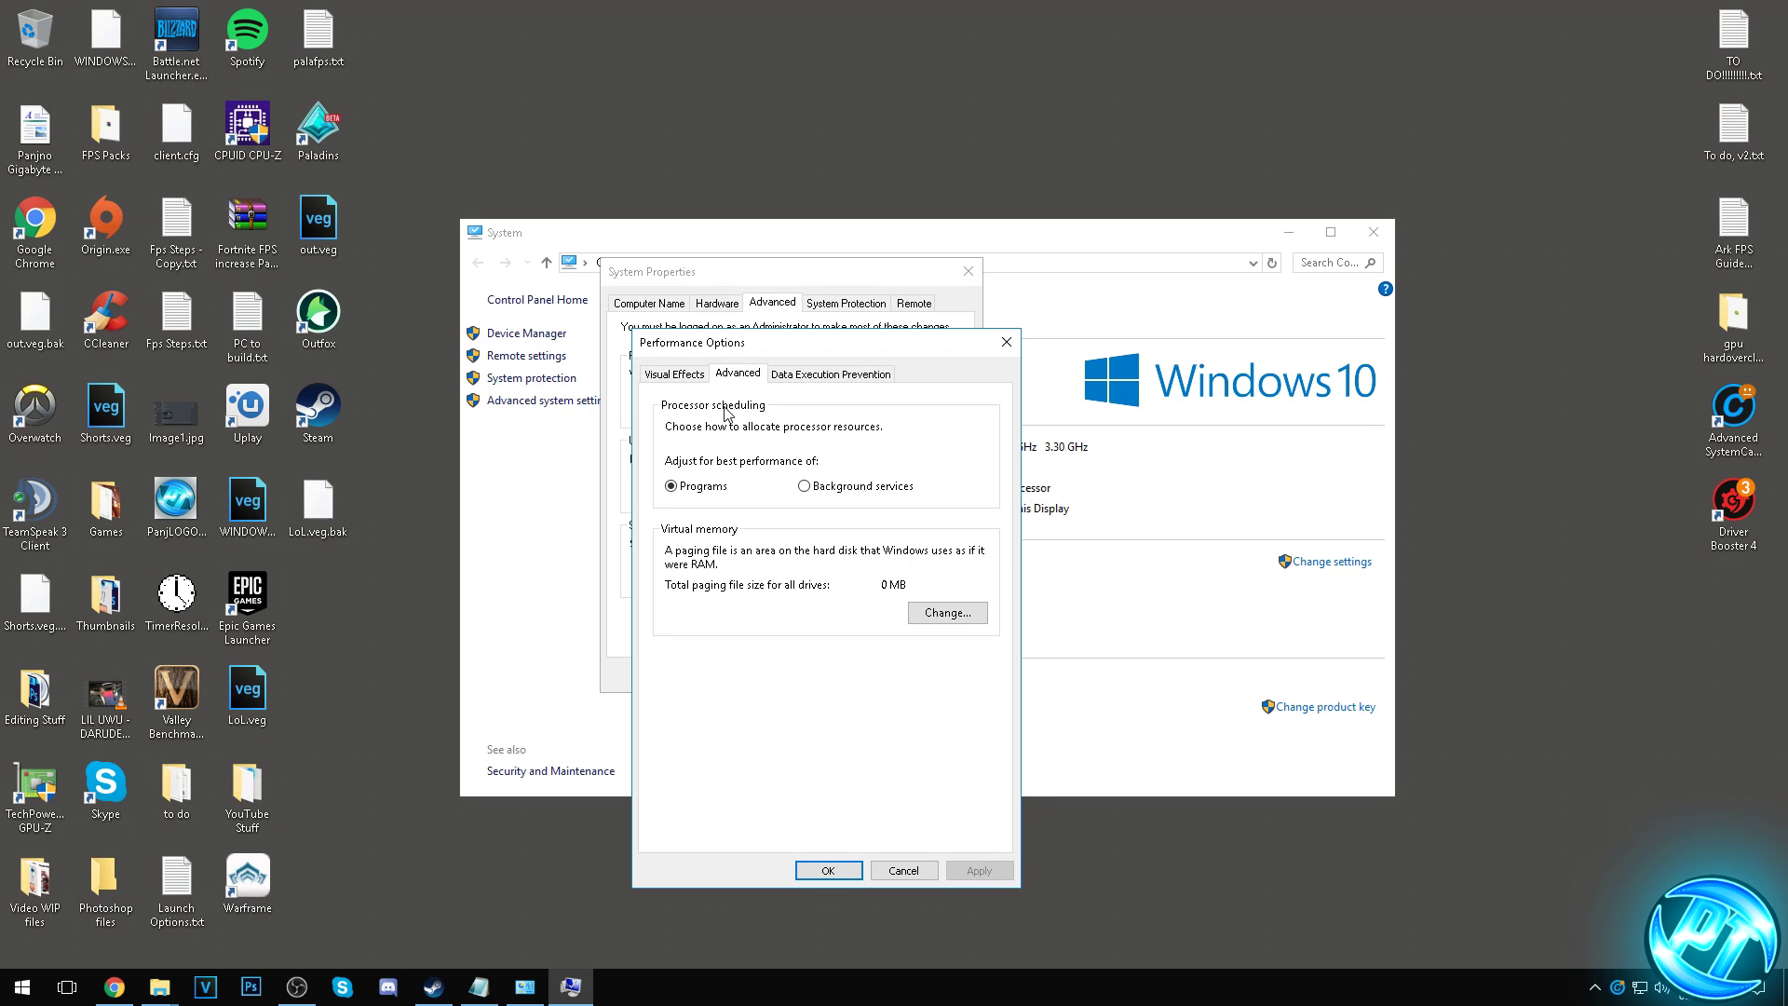
click(675, 486)
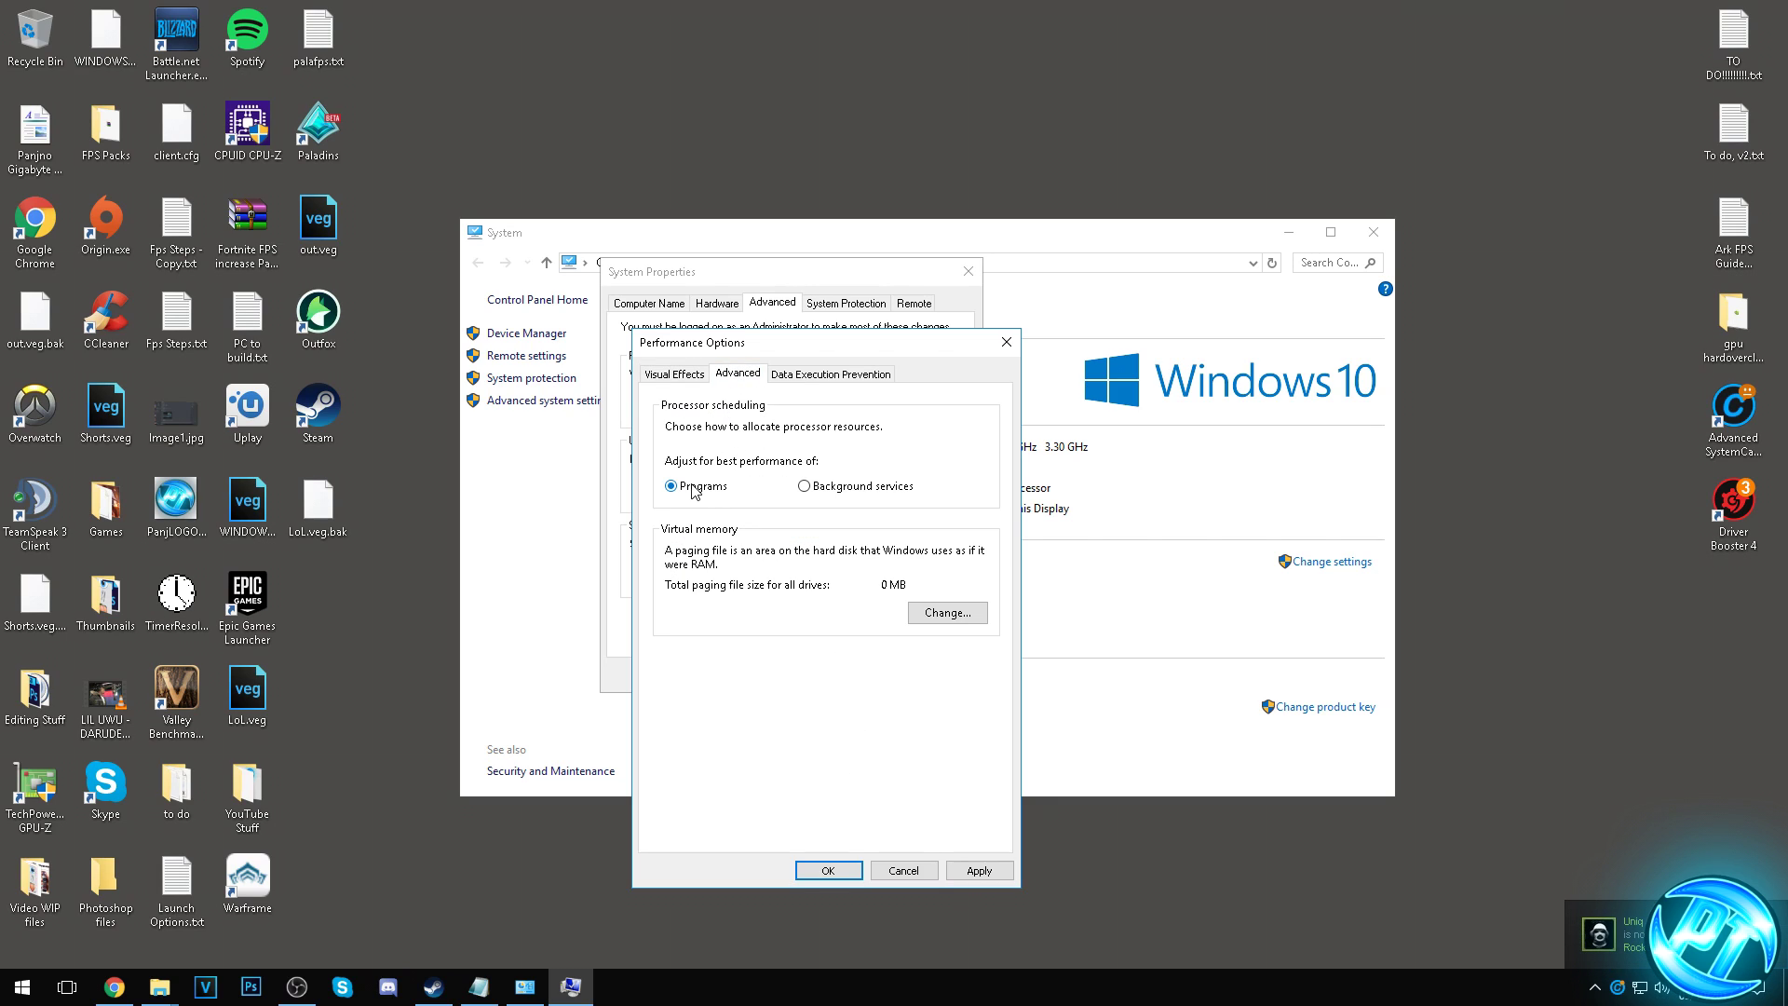
click(832, 377)
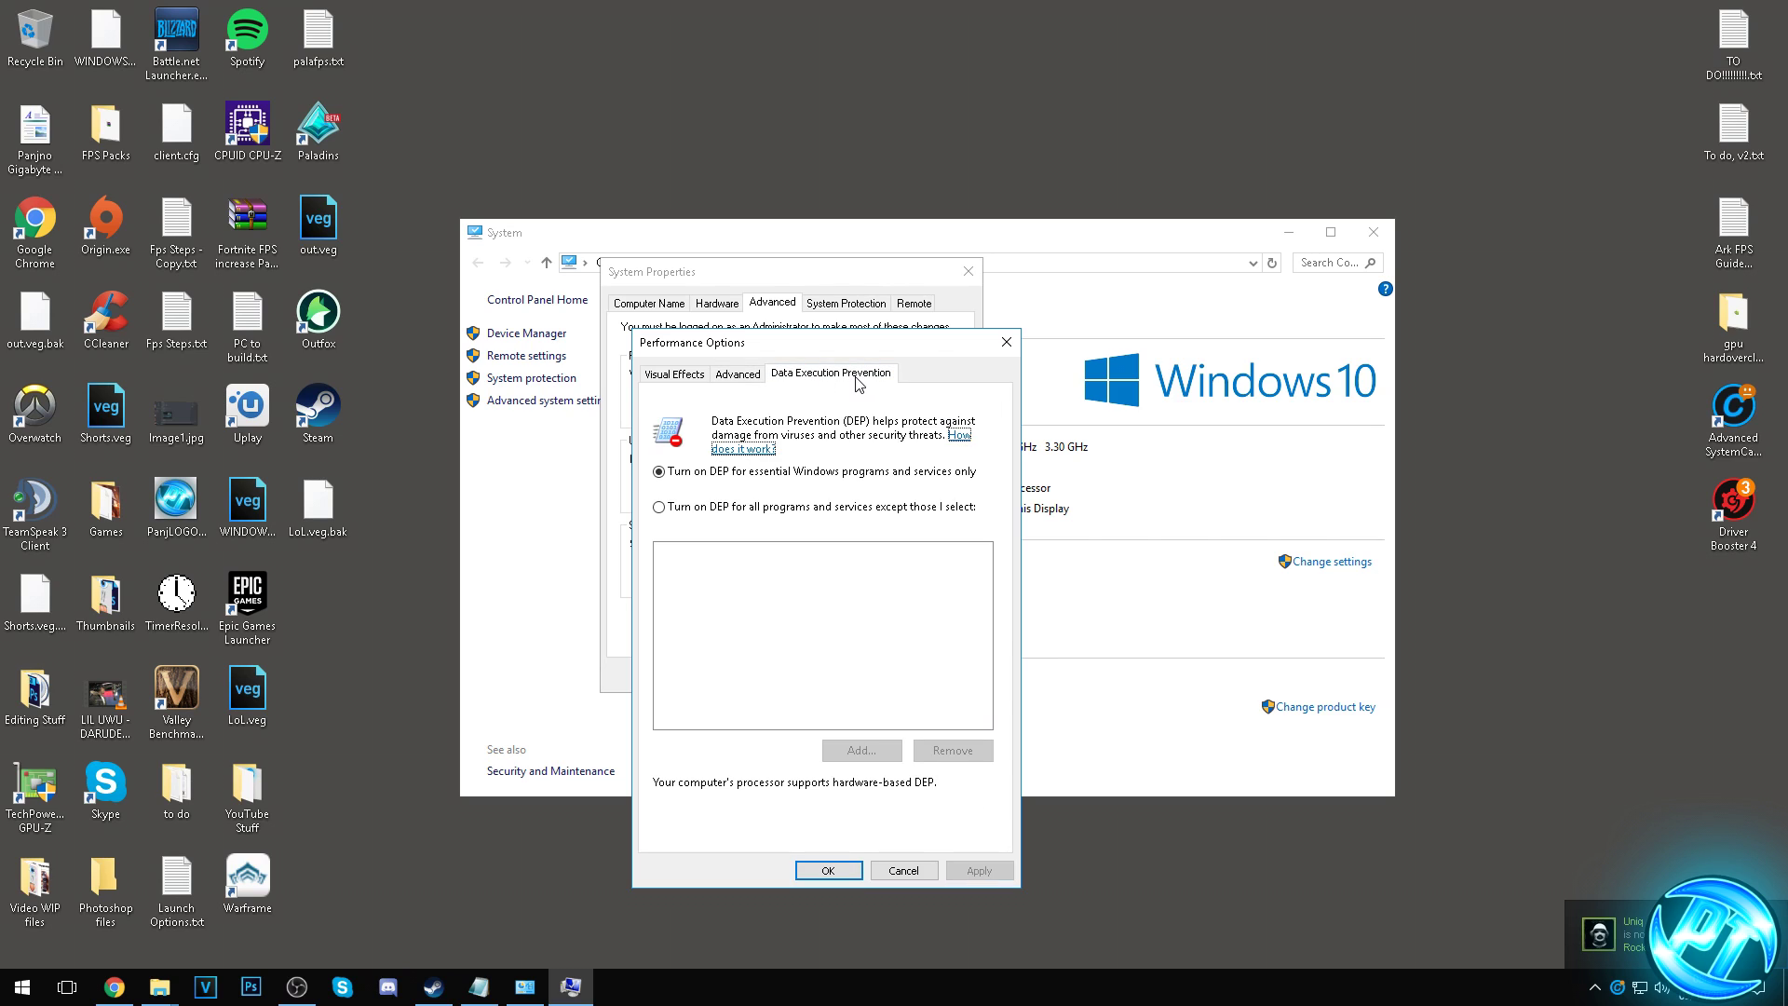
click(728, 473)
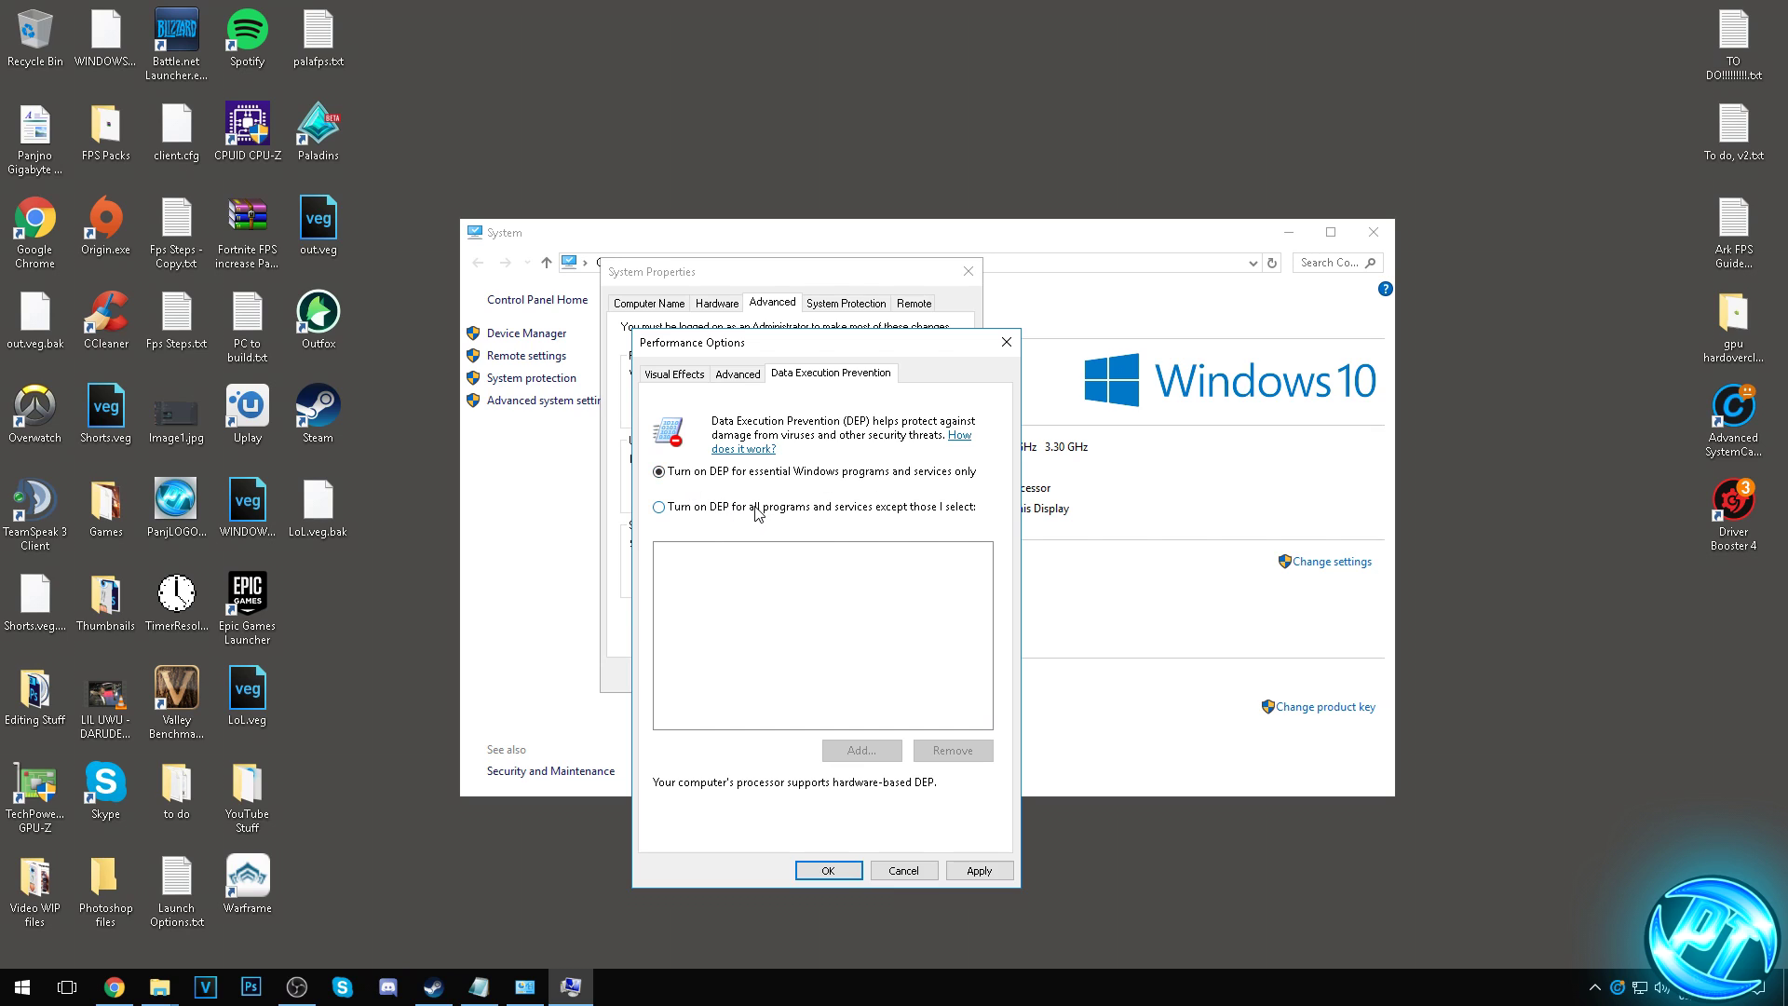
click(977, 870)
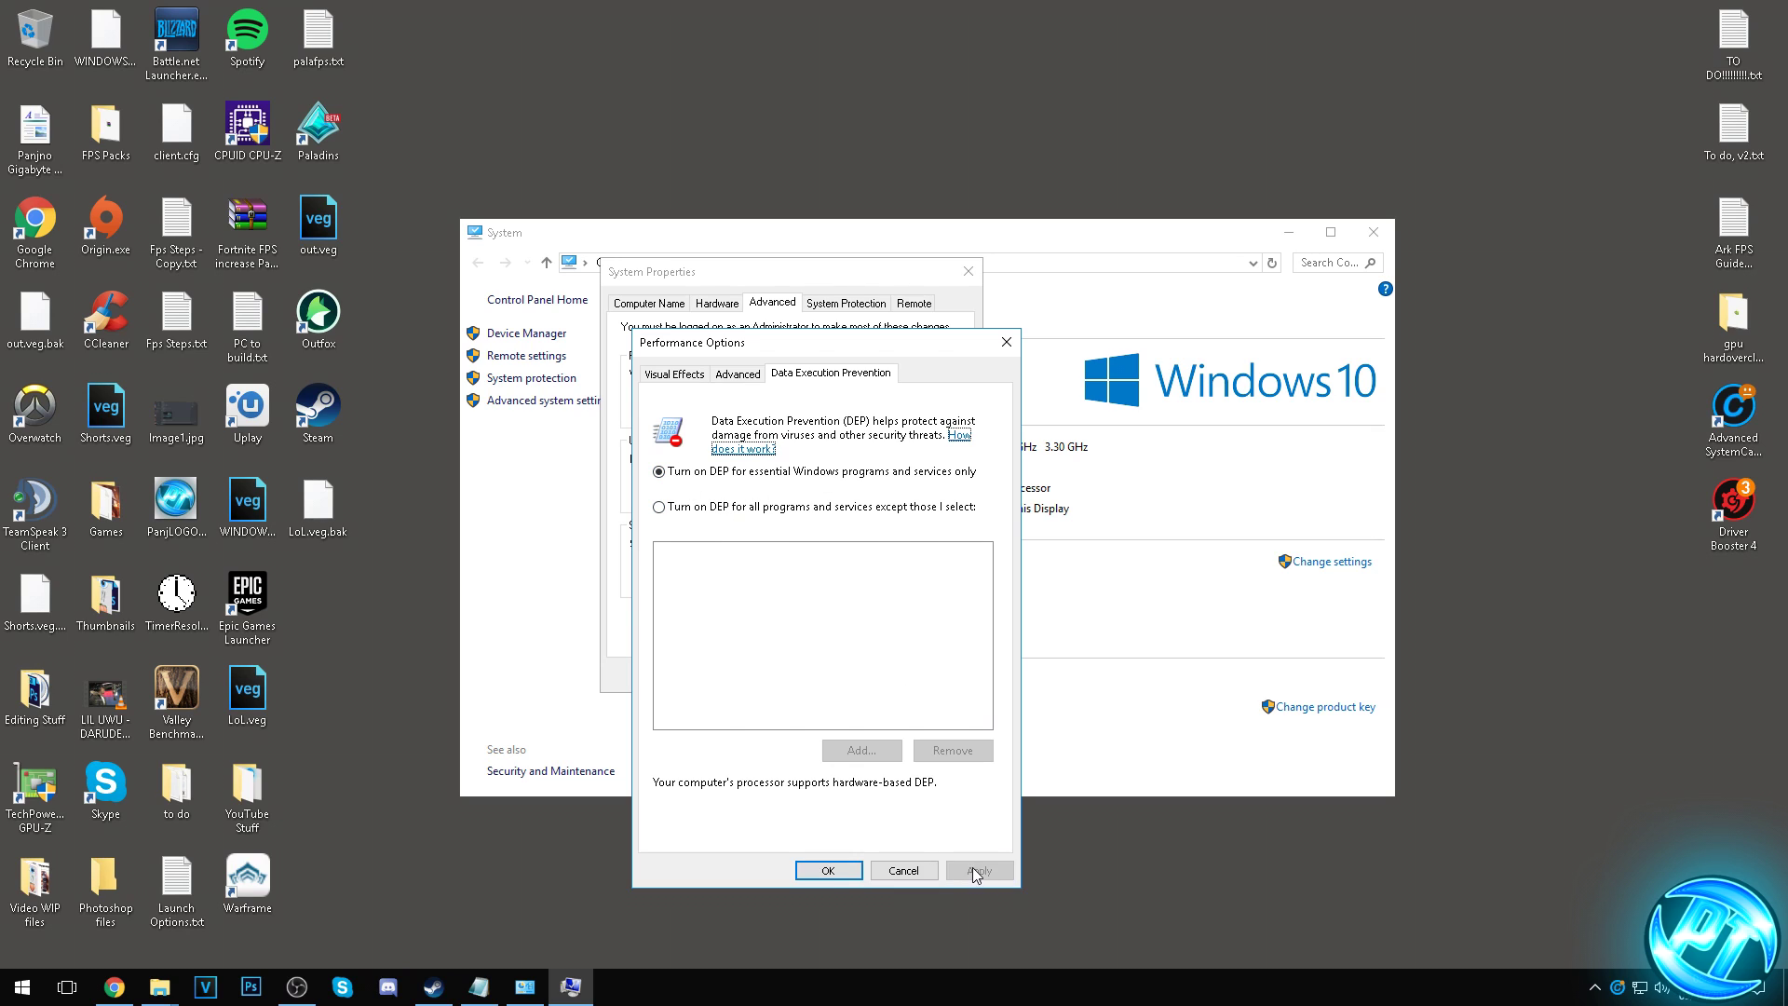
click(827, 870)
click(792, 680)
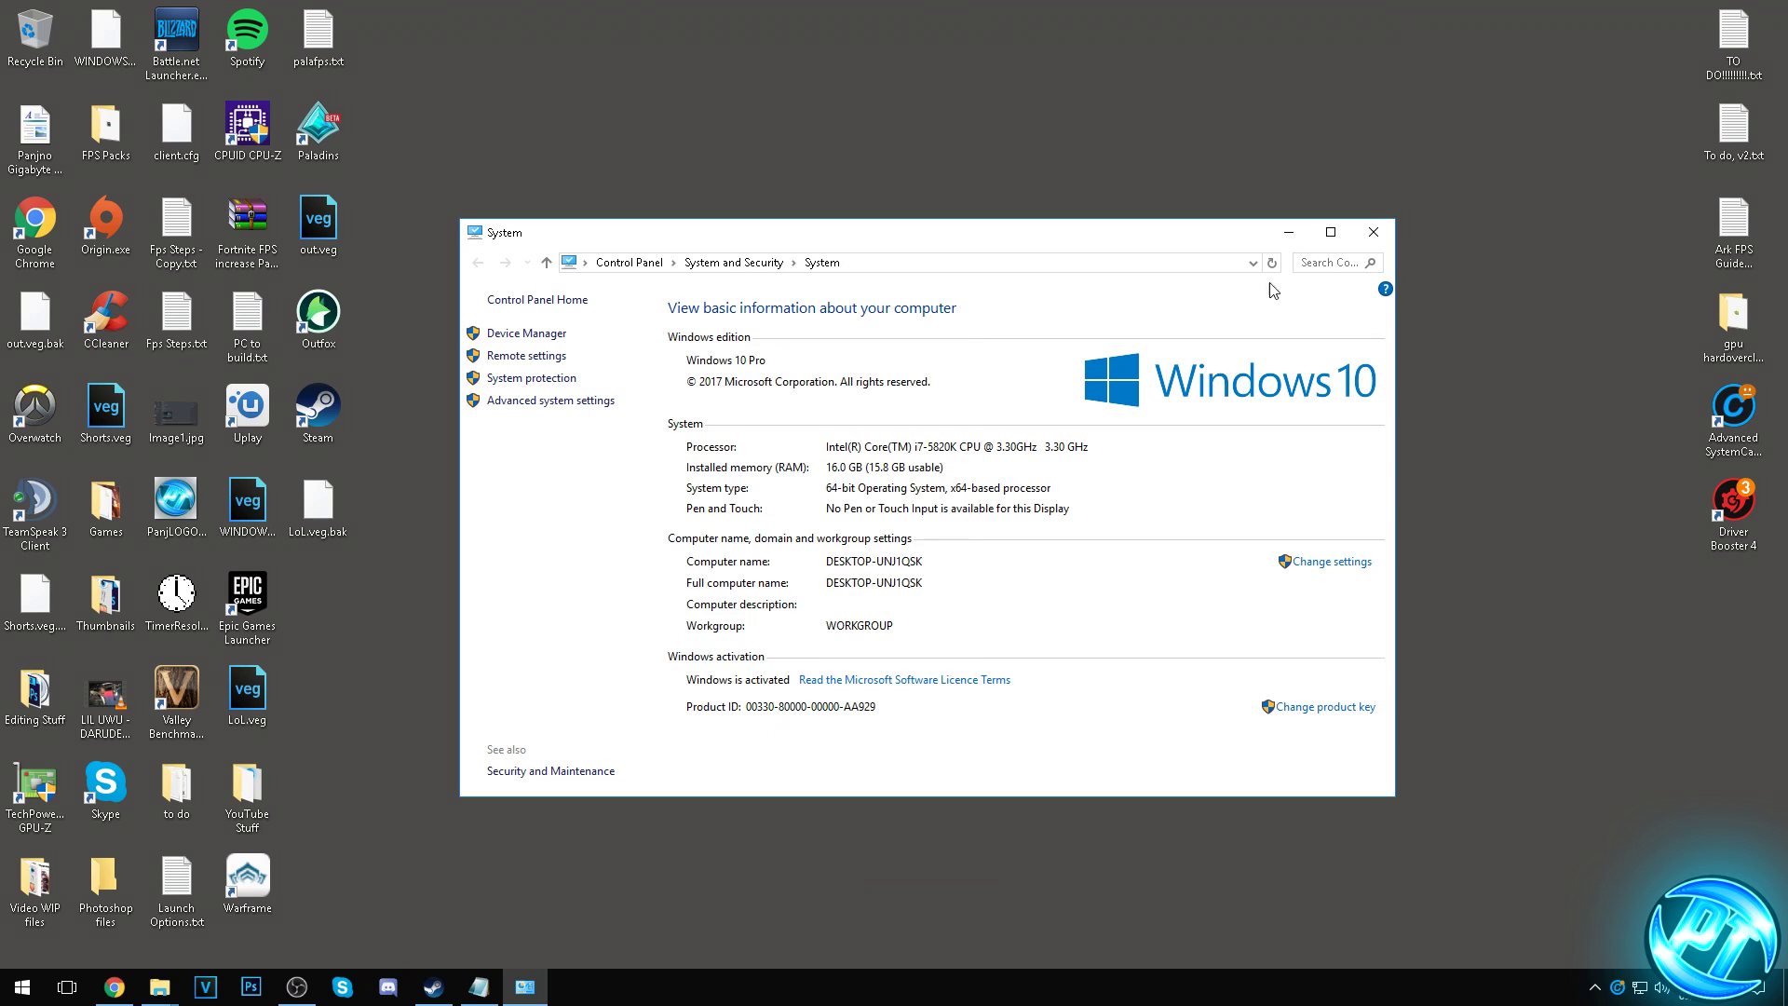
key(alt+F4)
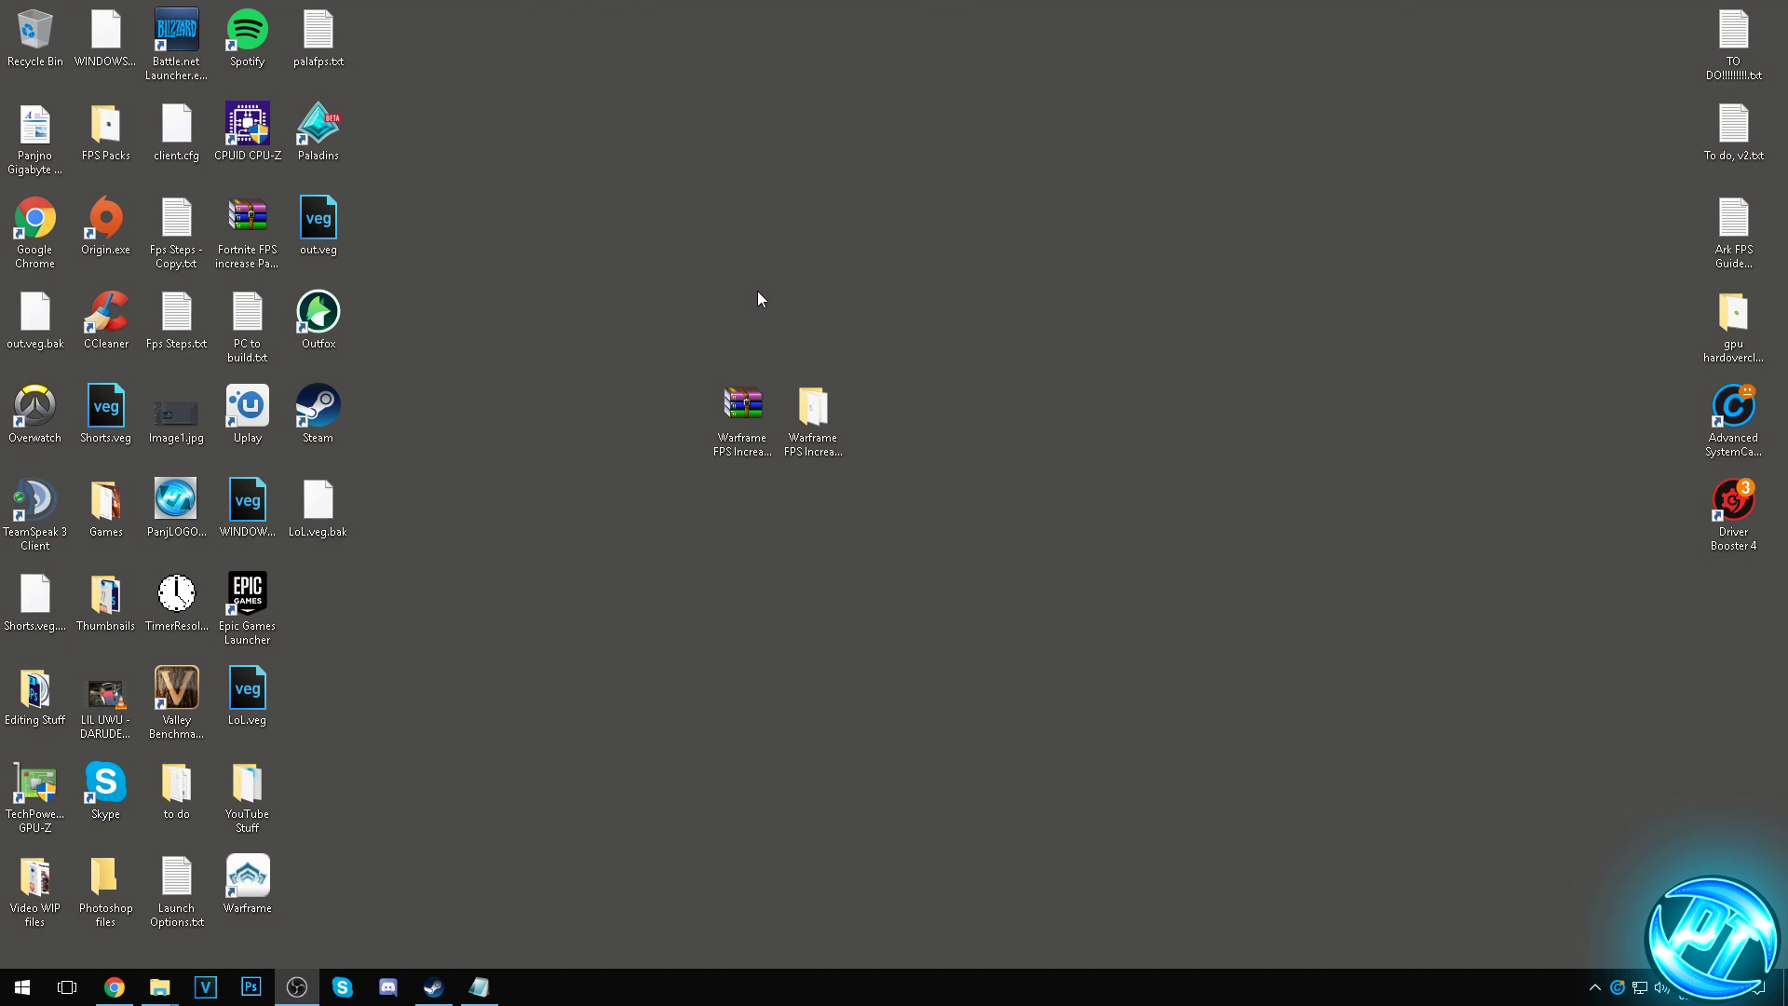
Launch msconfig and open the advanced boot options for Windows 10.
key(super)
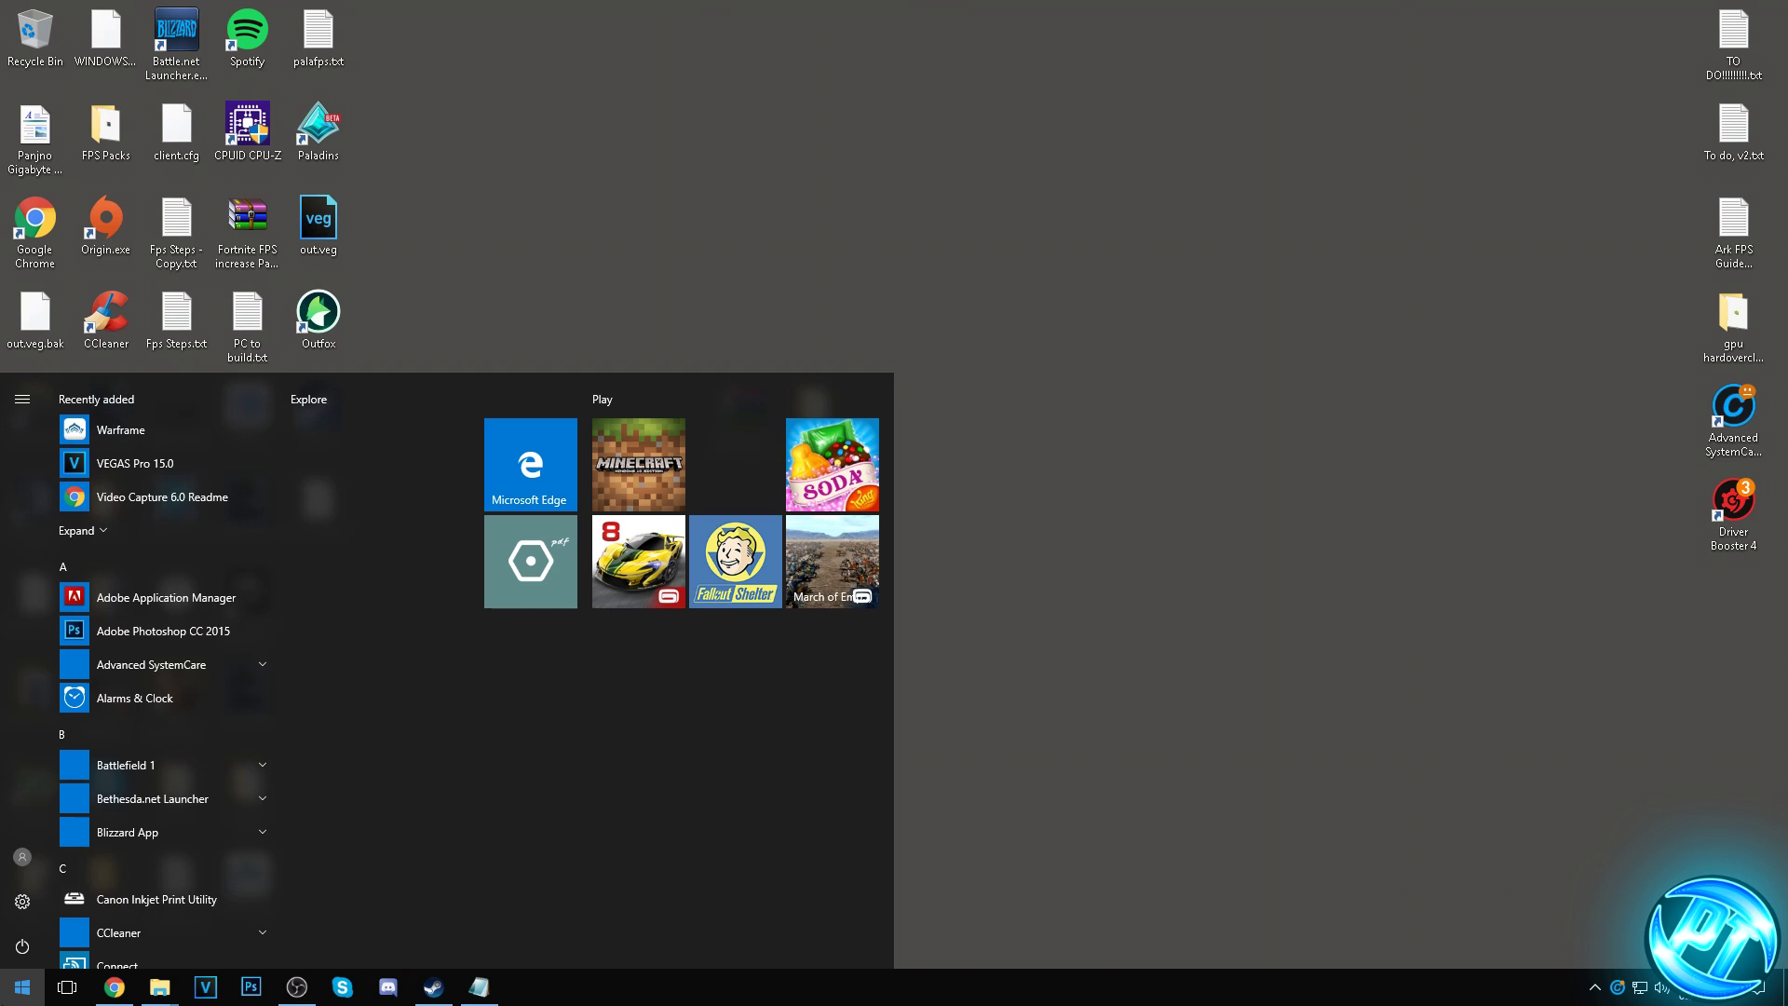
text(msconfig)
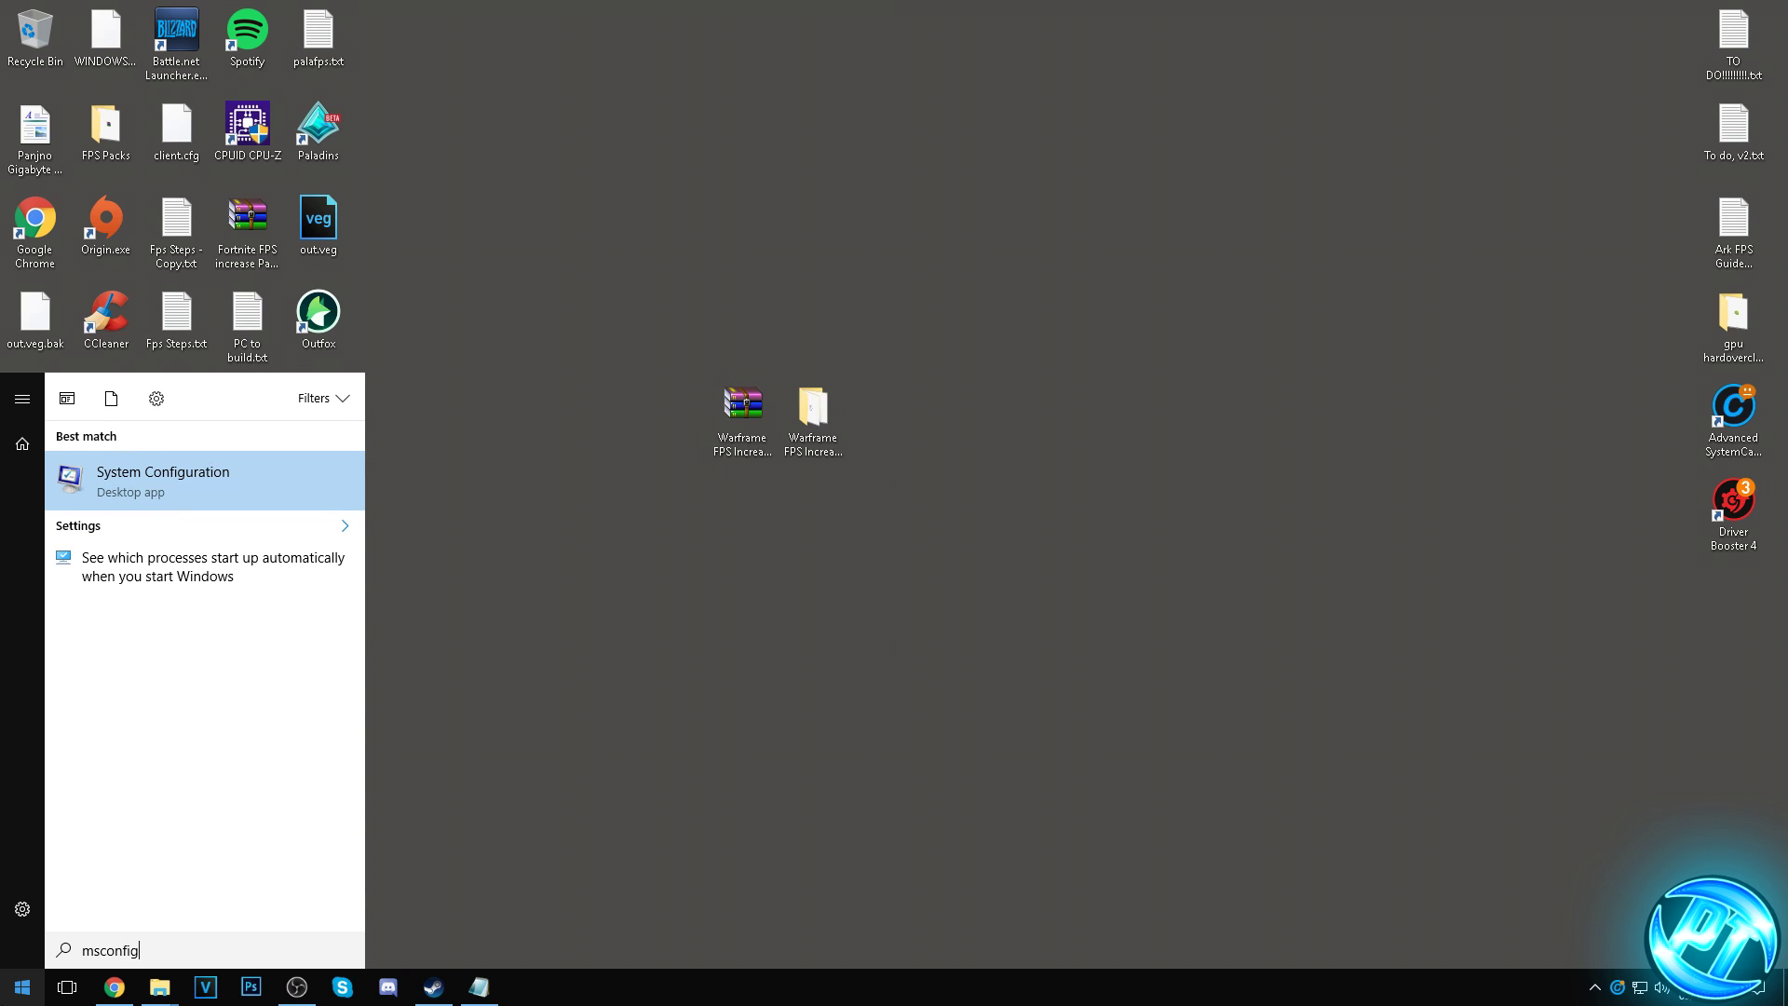
key(Return)
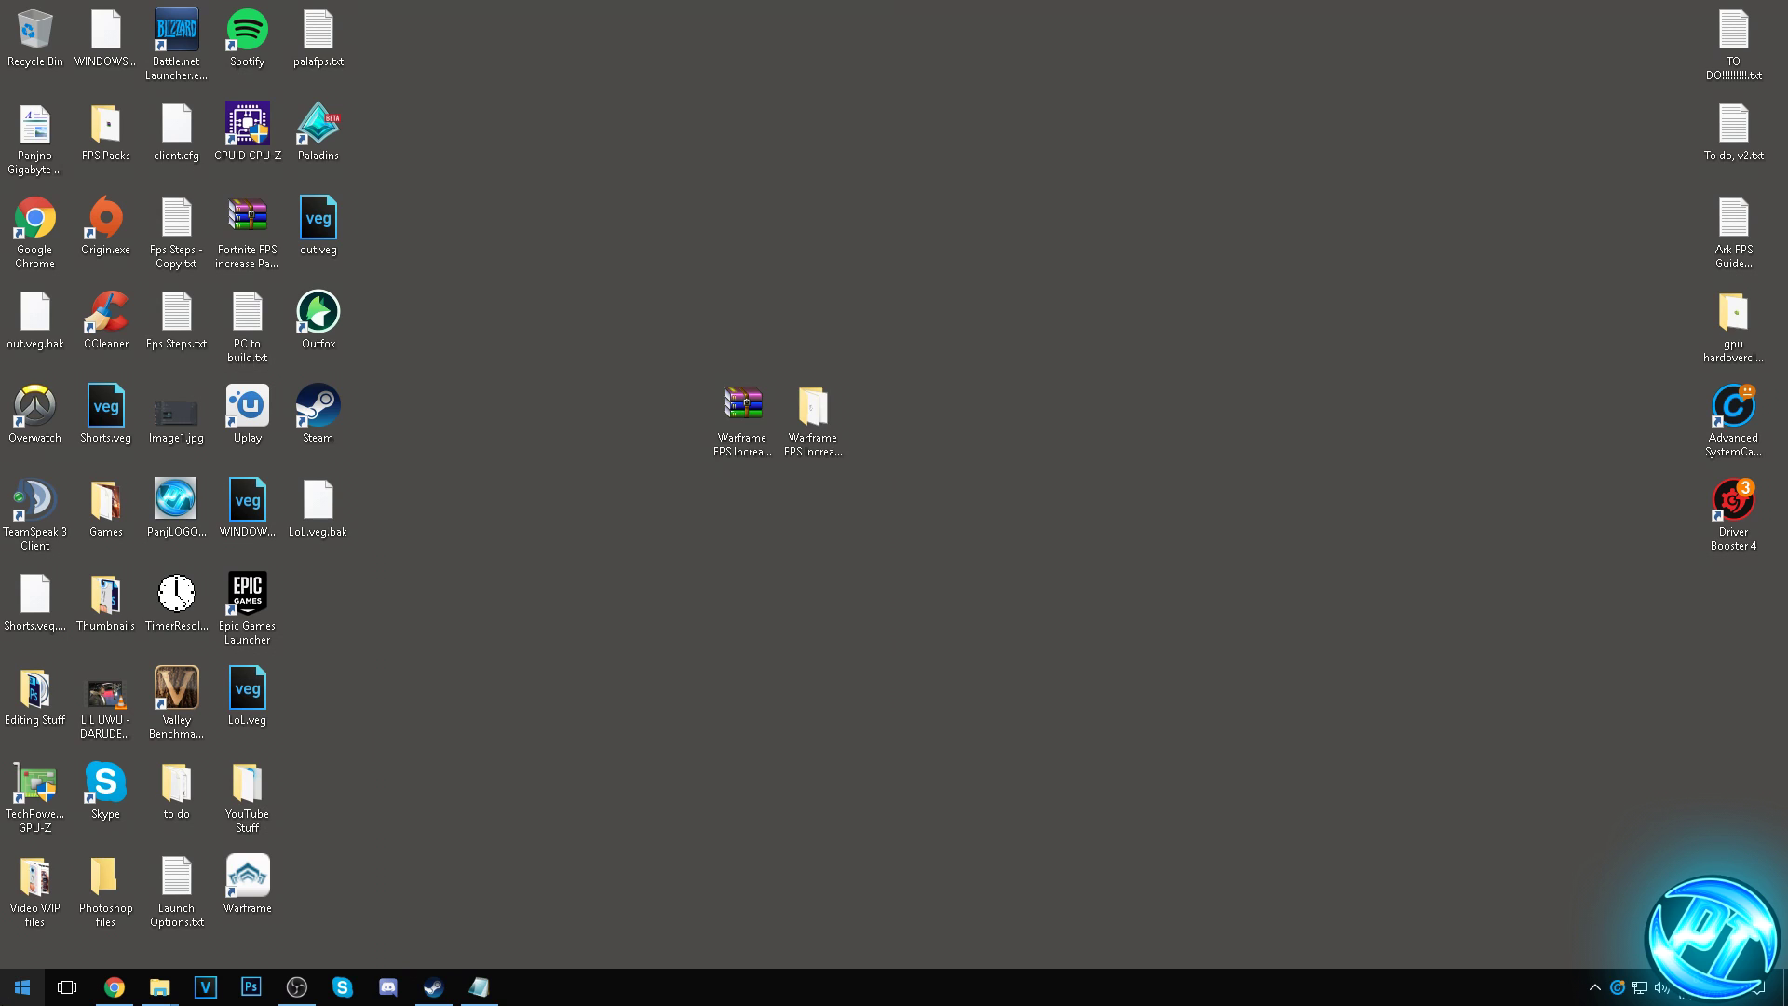
click(704, 350)
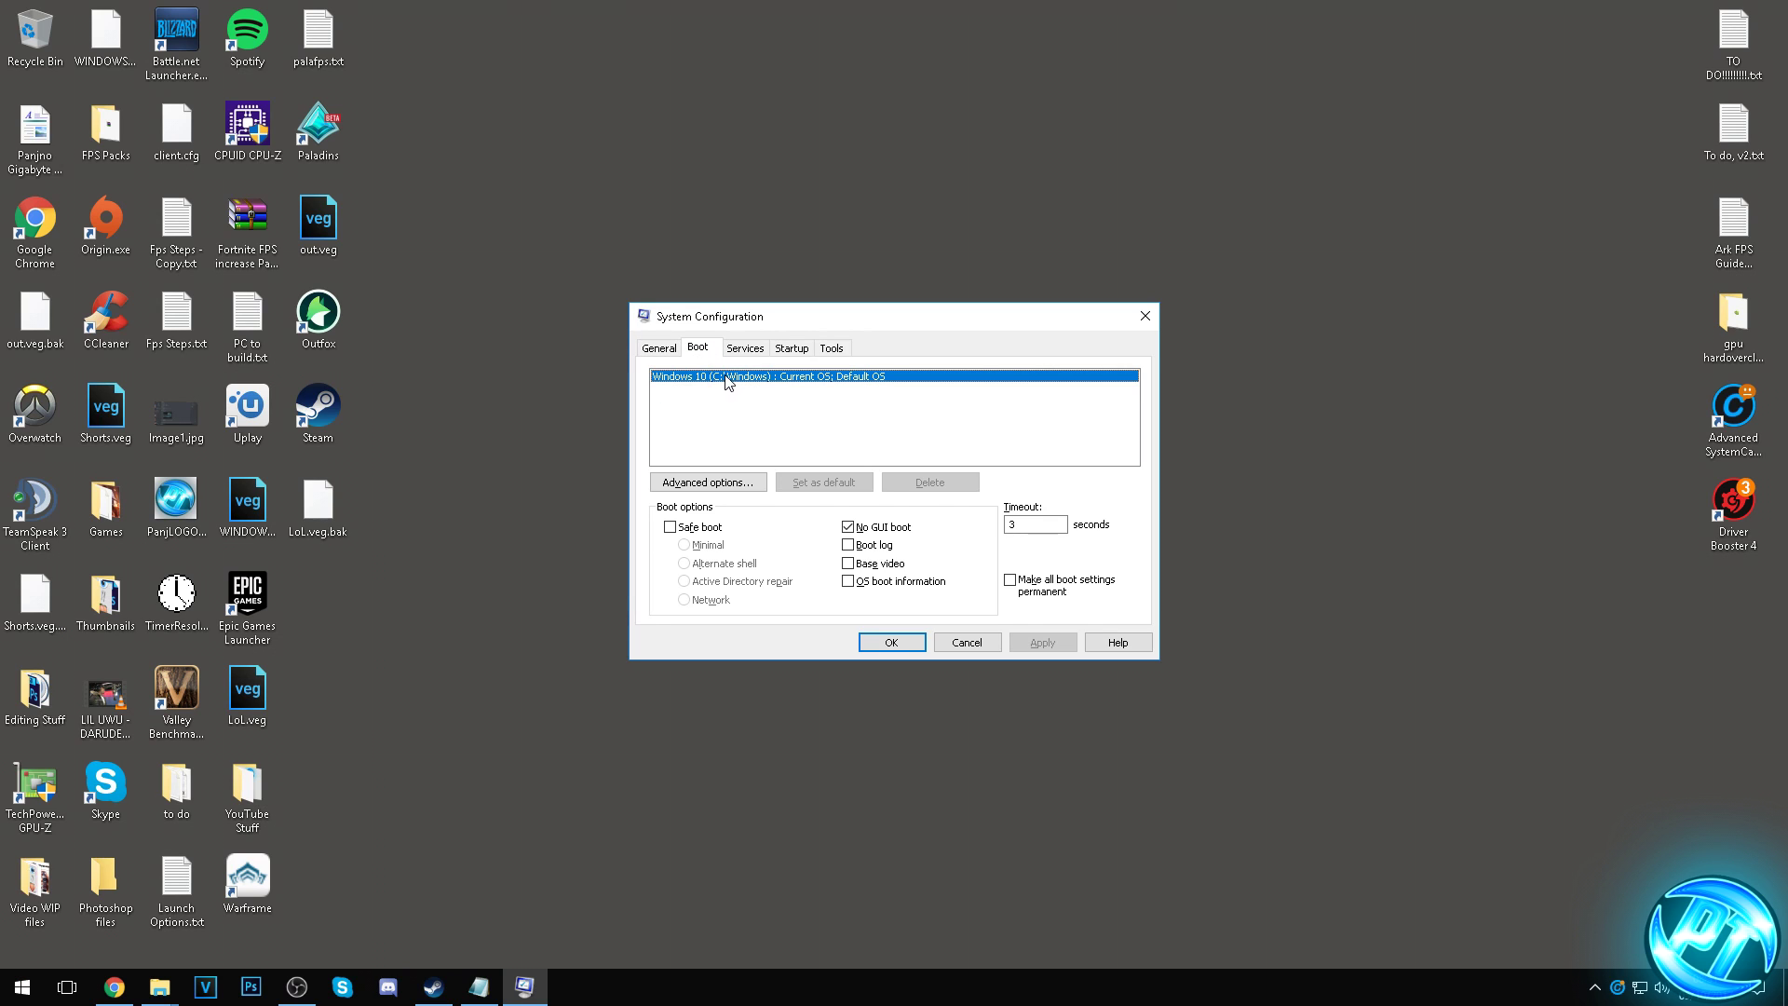
click(725, 483)
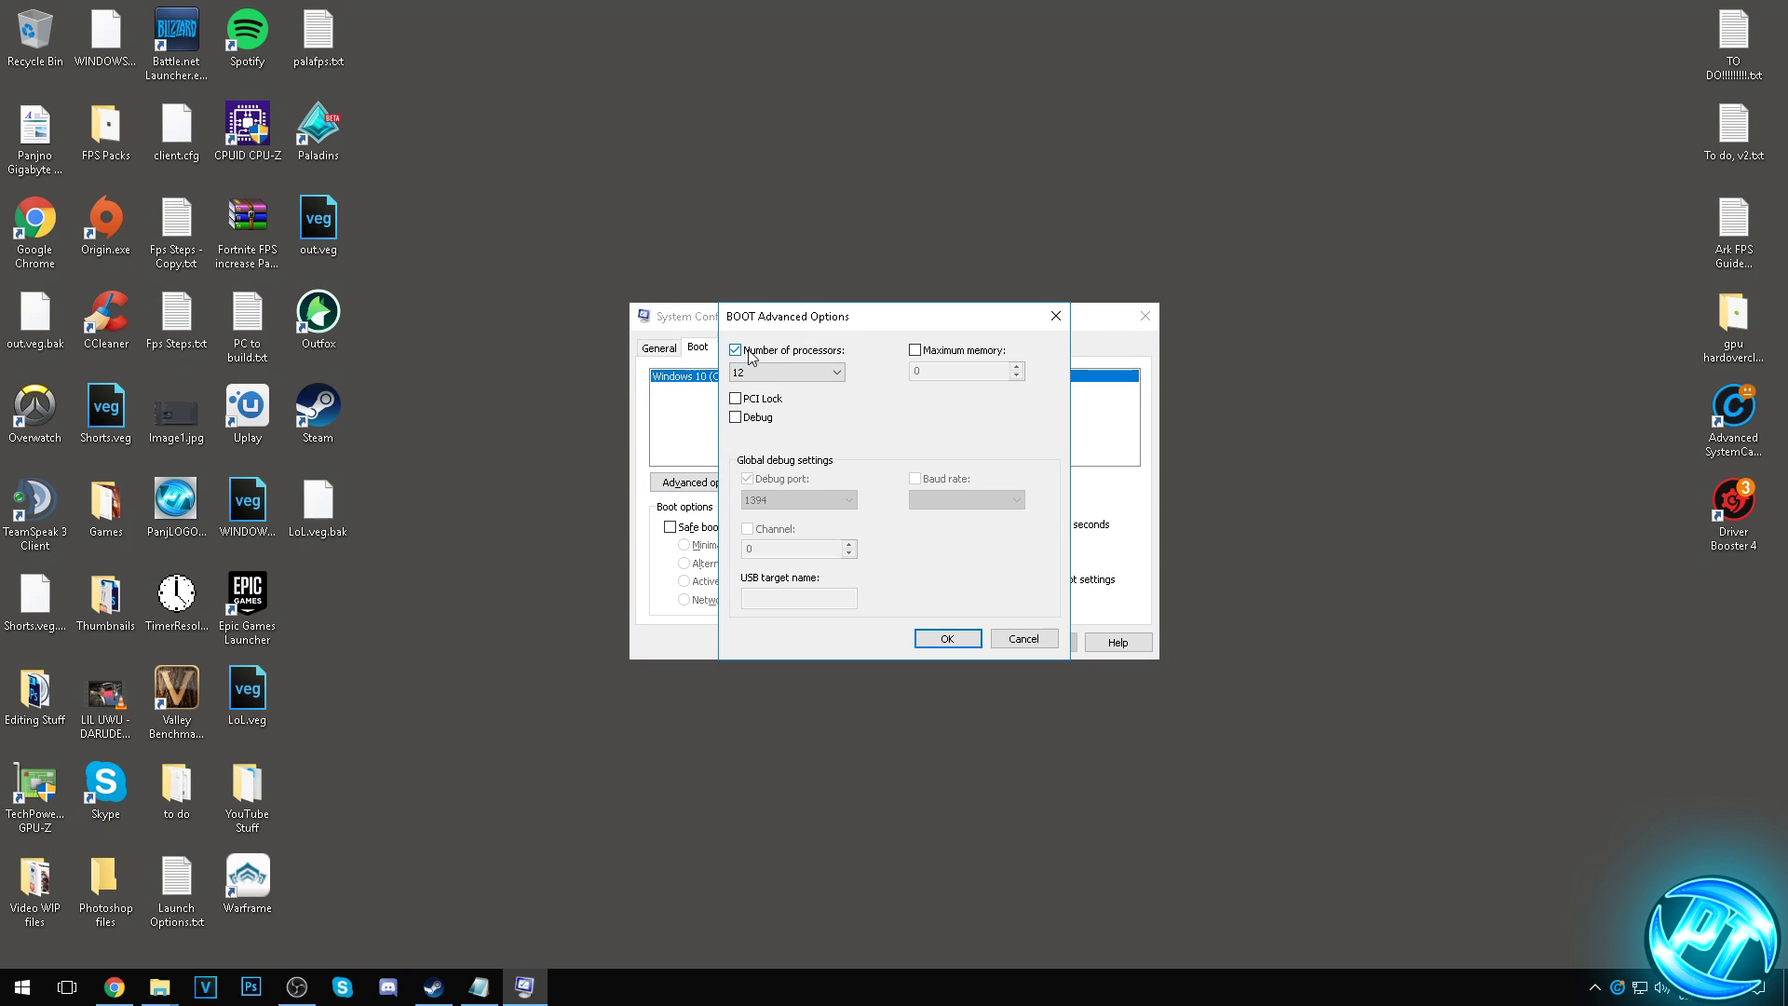
Set the number of boot processors to 12, apply the configuration, and exit without restarting.
click(779, 370)
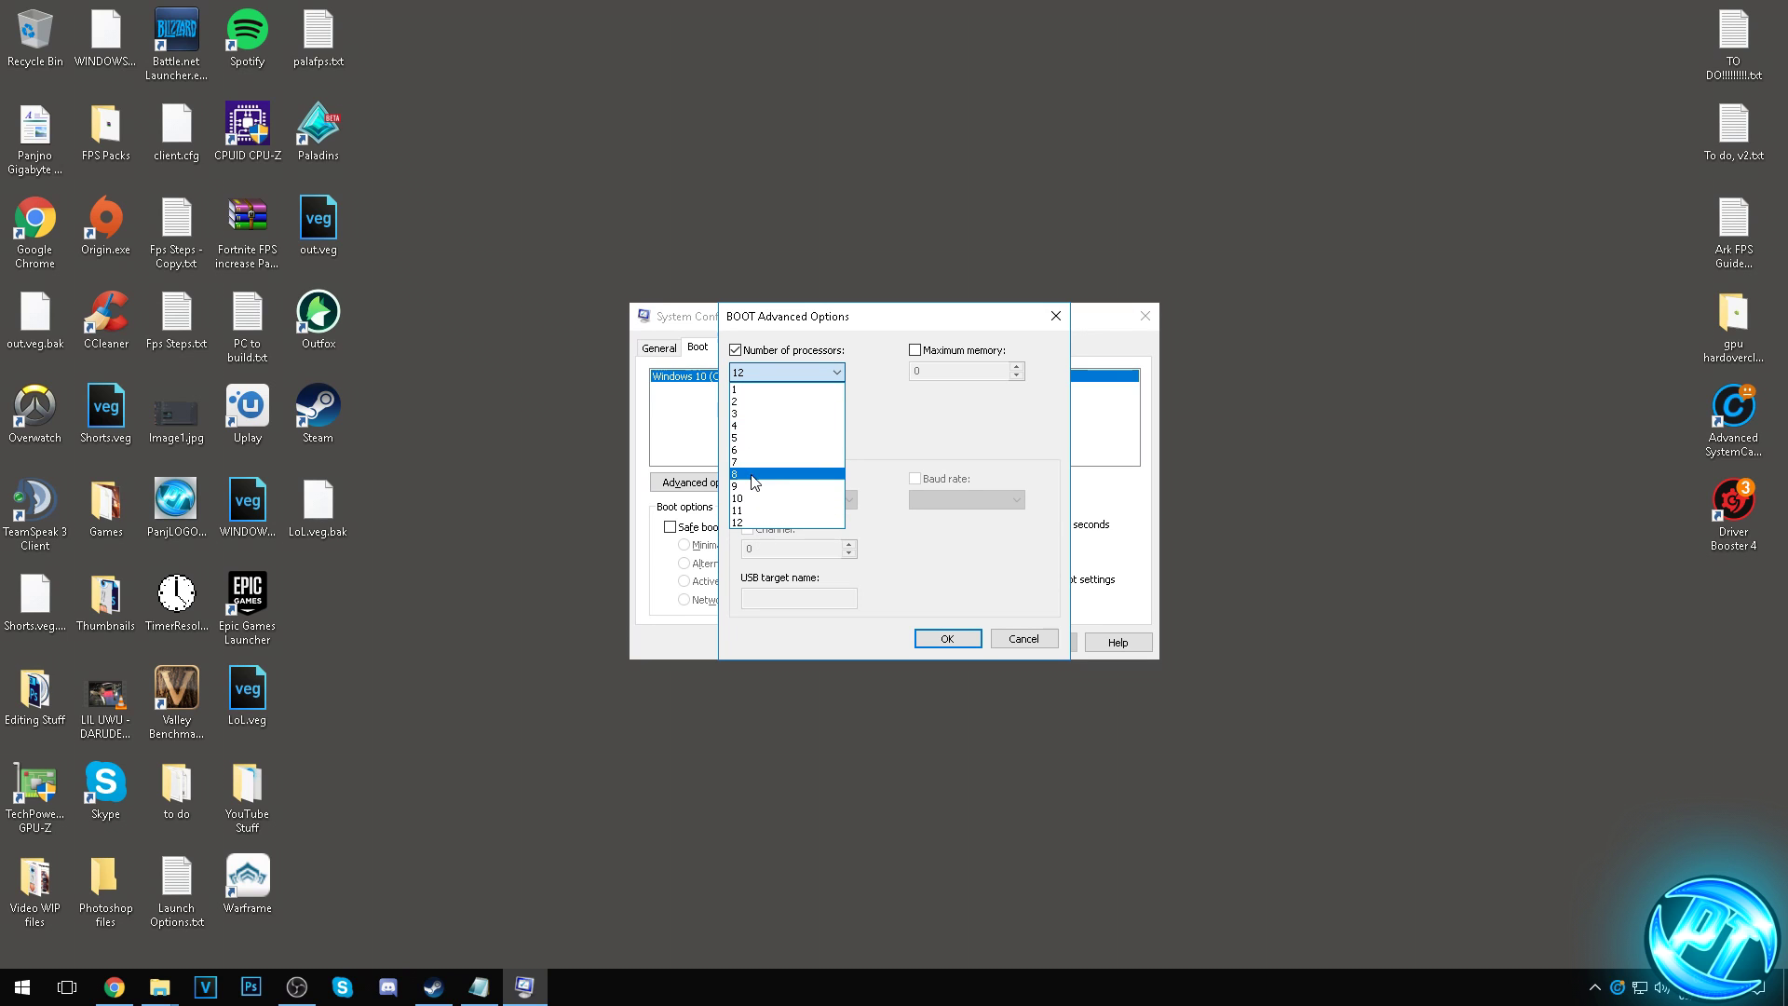
click(787, 522)
click(787, 372)
click(782, 522)
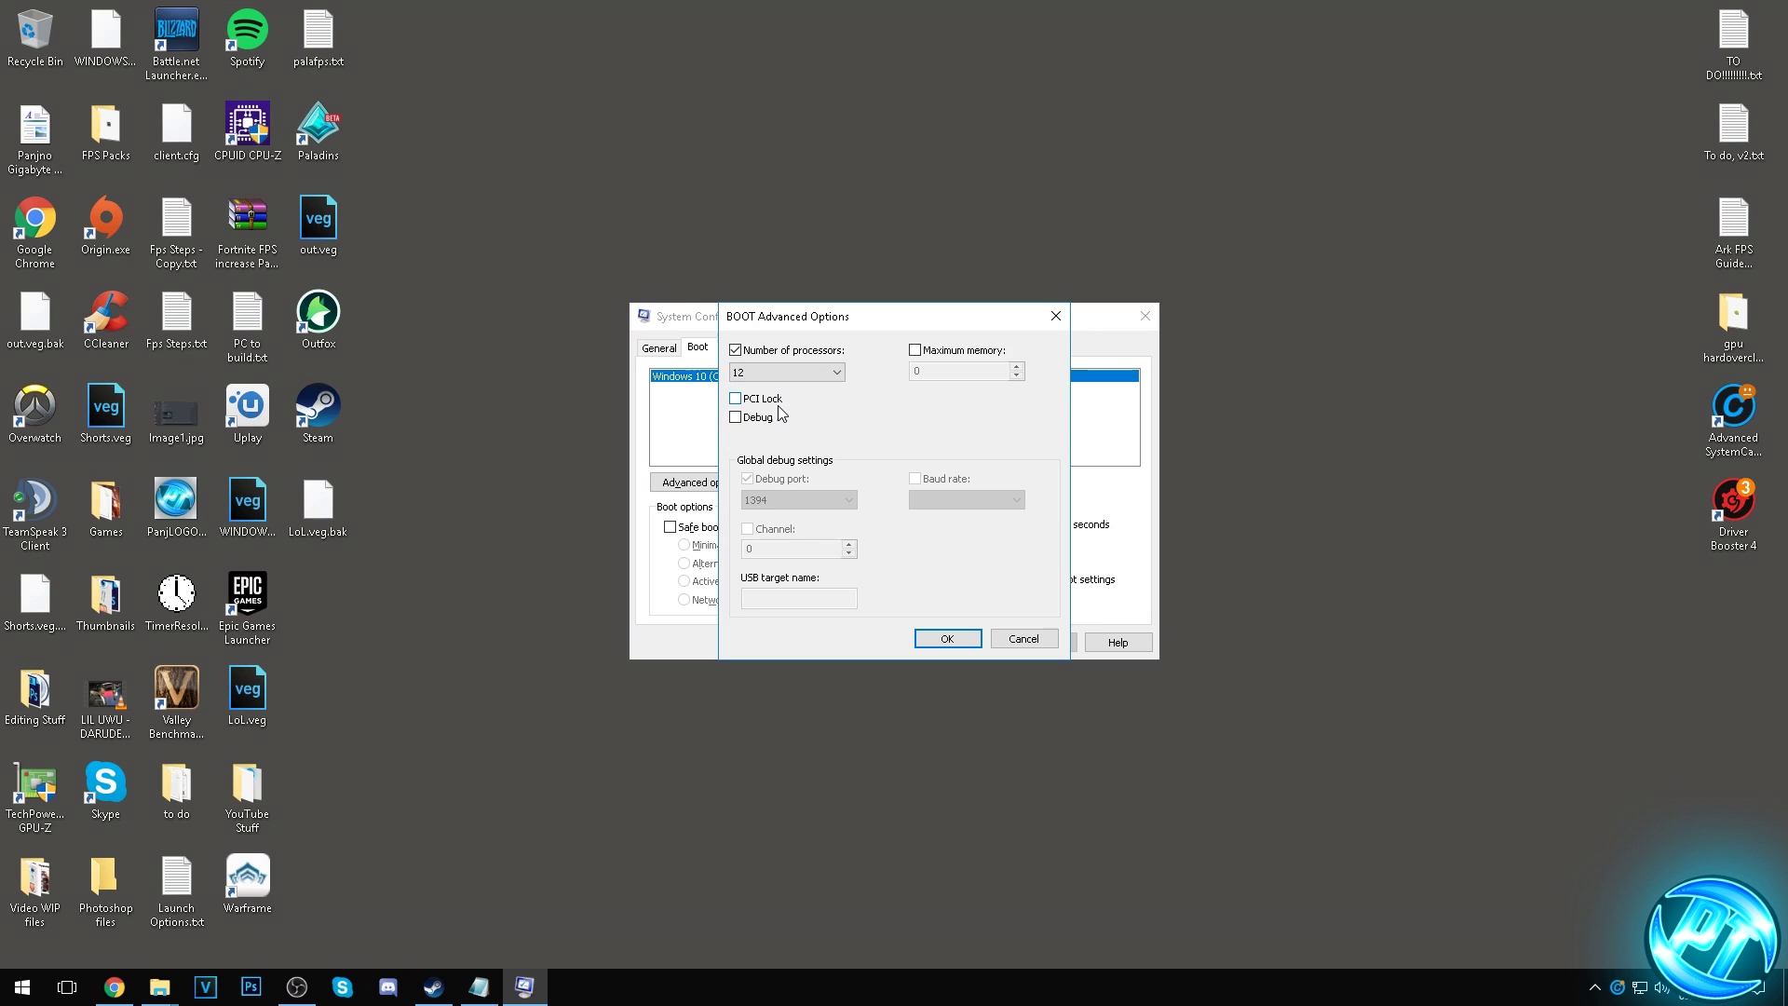
click(947, 640)
click(1044, 645)
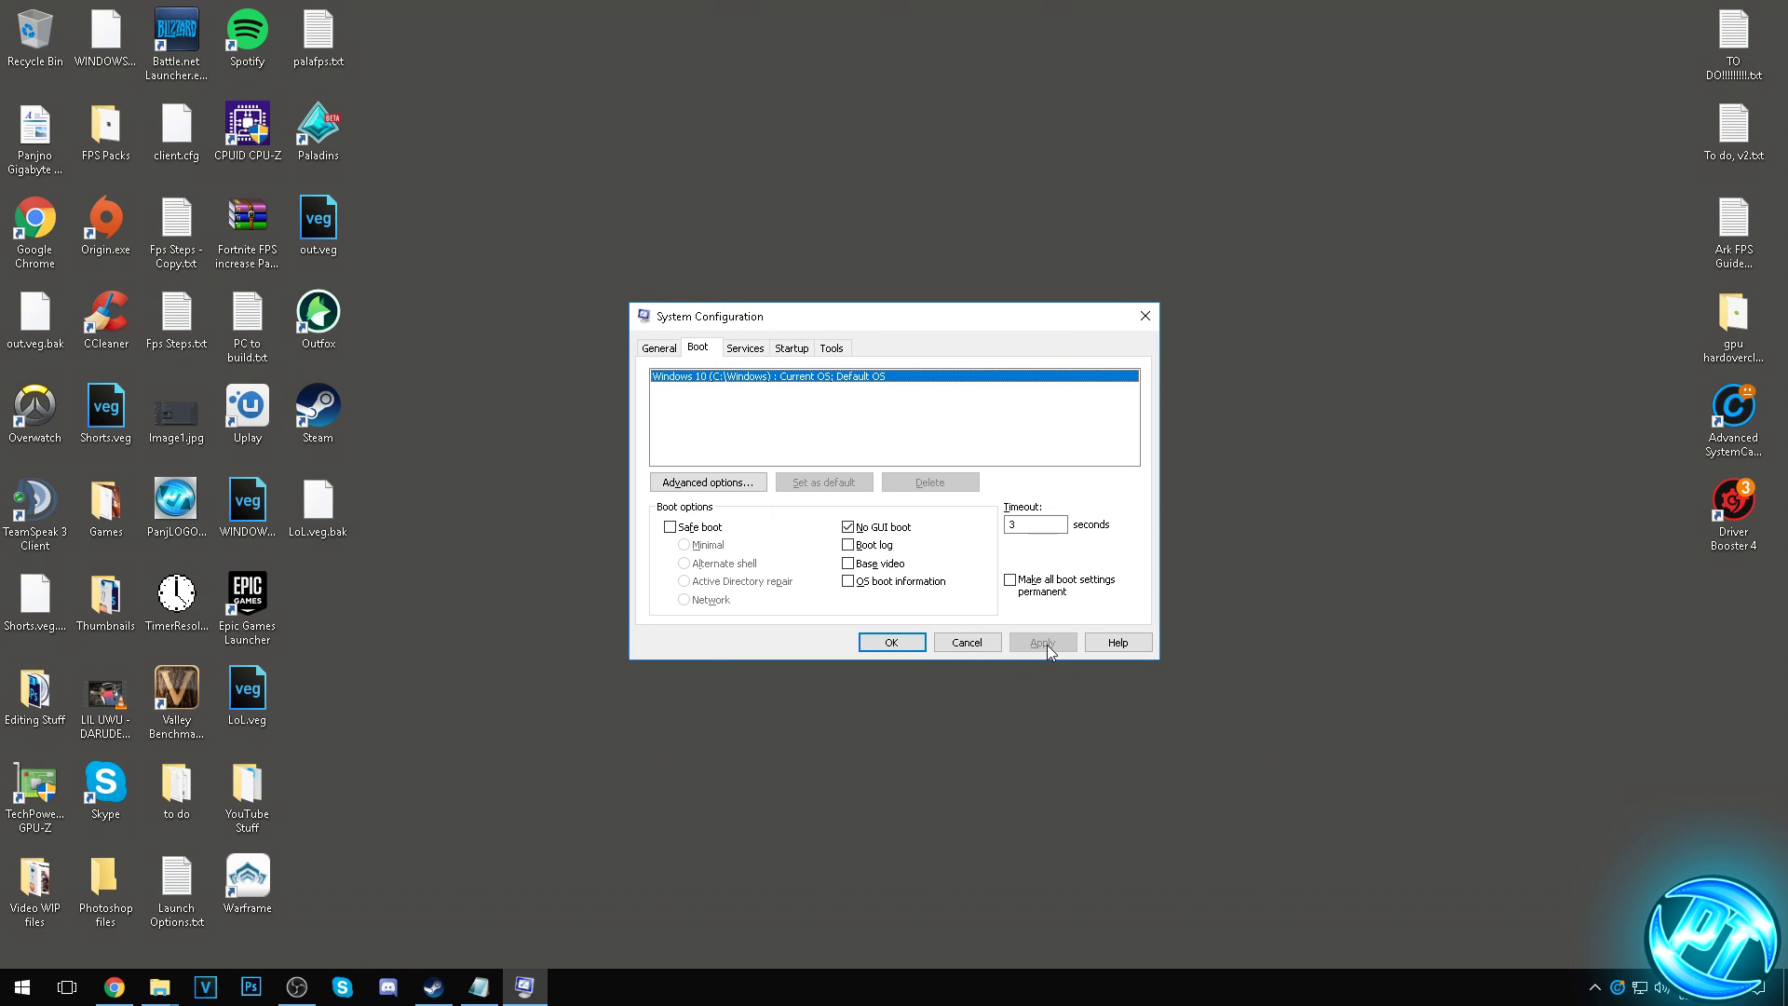
click(871, 642)
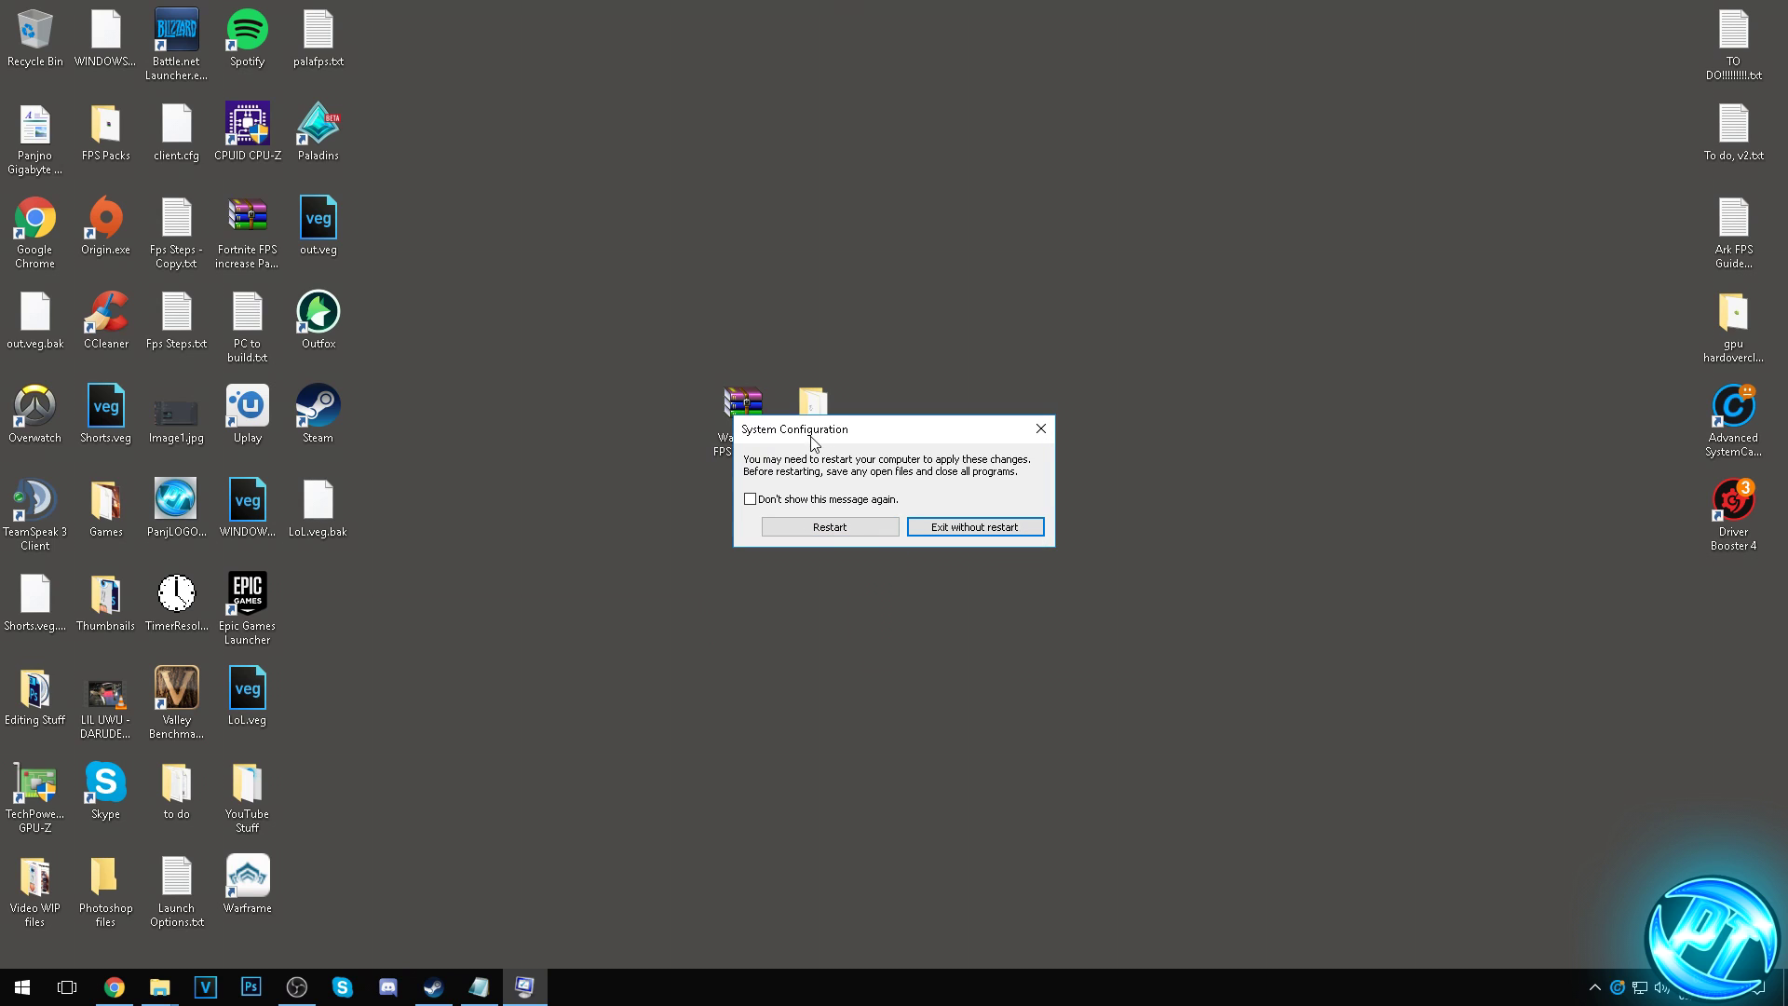
drag(814, 437, 831, 425)
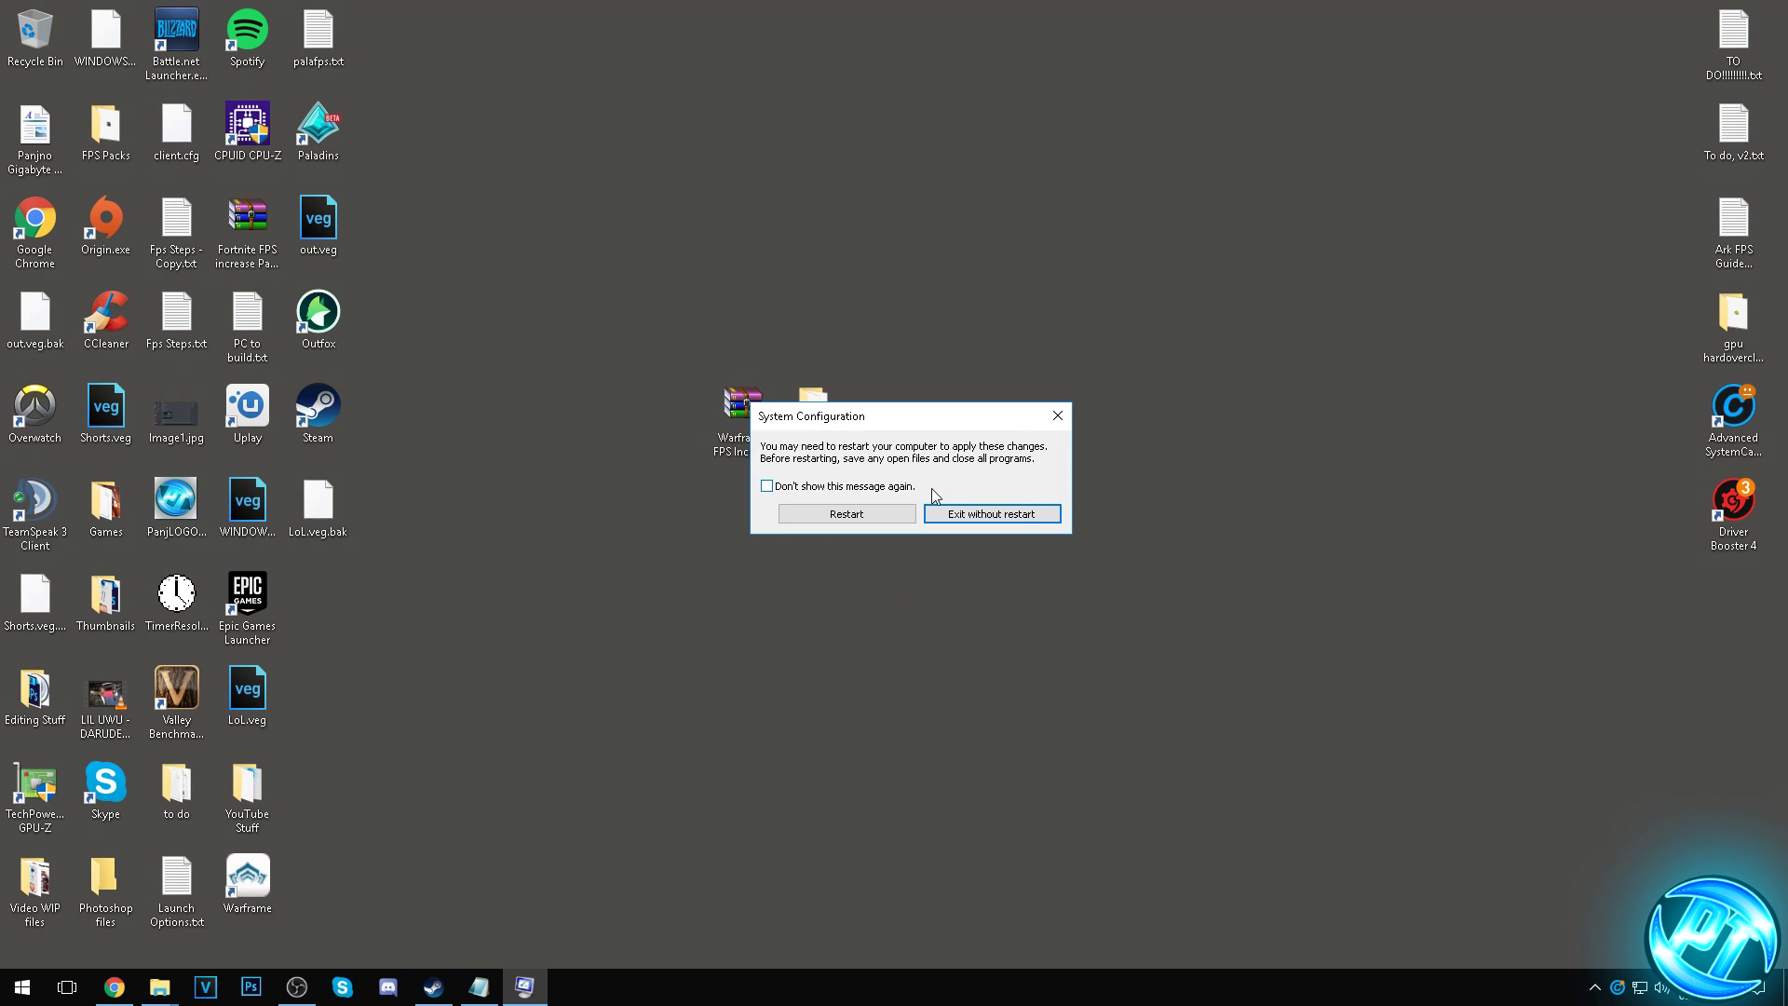
click(989, 515)
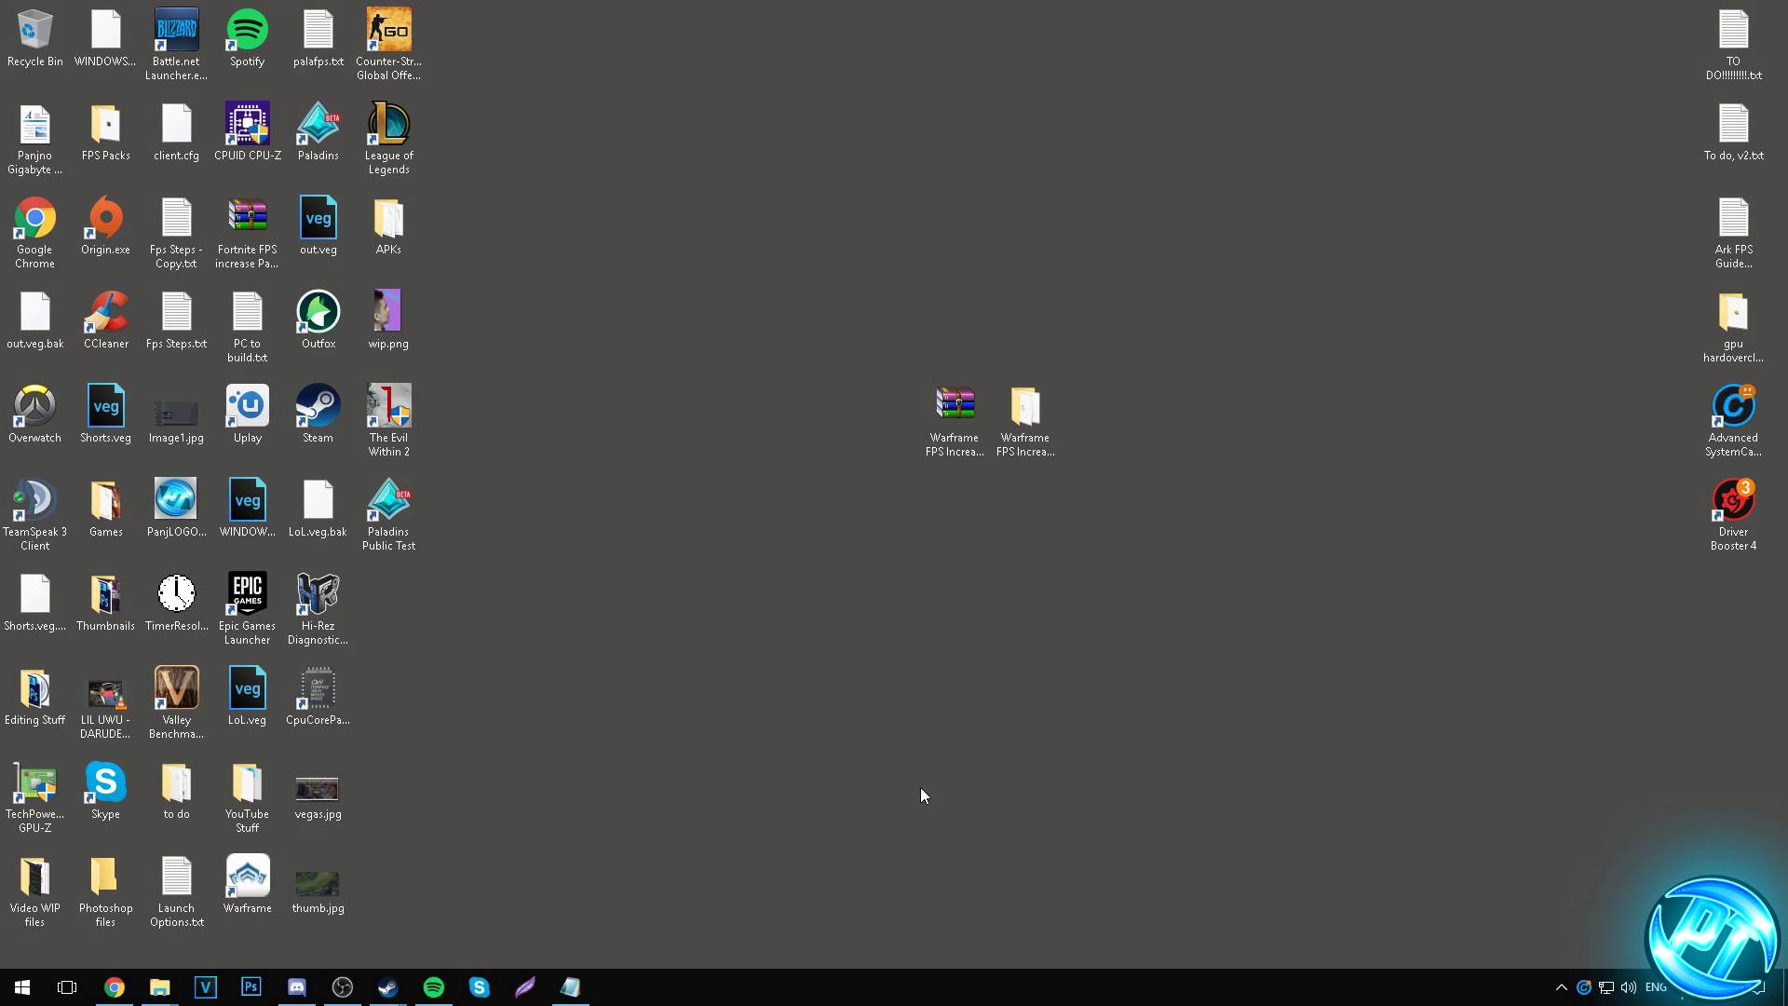
Open the Temp folder inside AppData's Local folder, starting from %appdata%.
click(23, 986)
text(%appdata%)
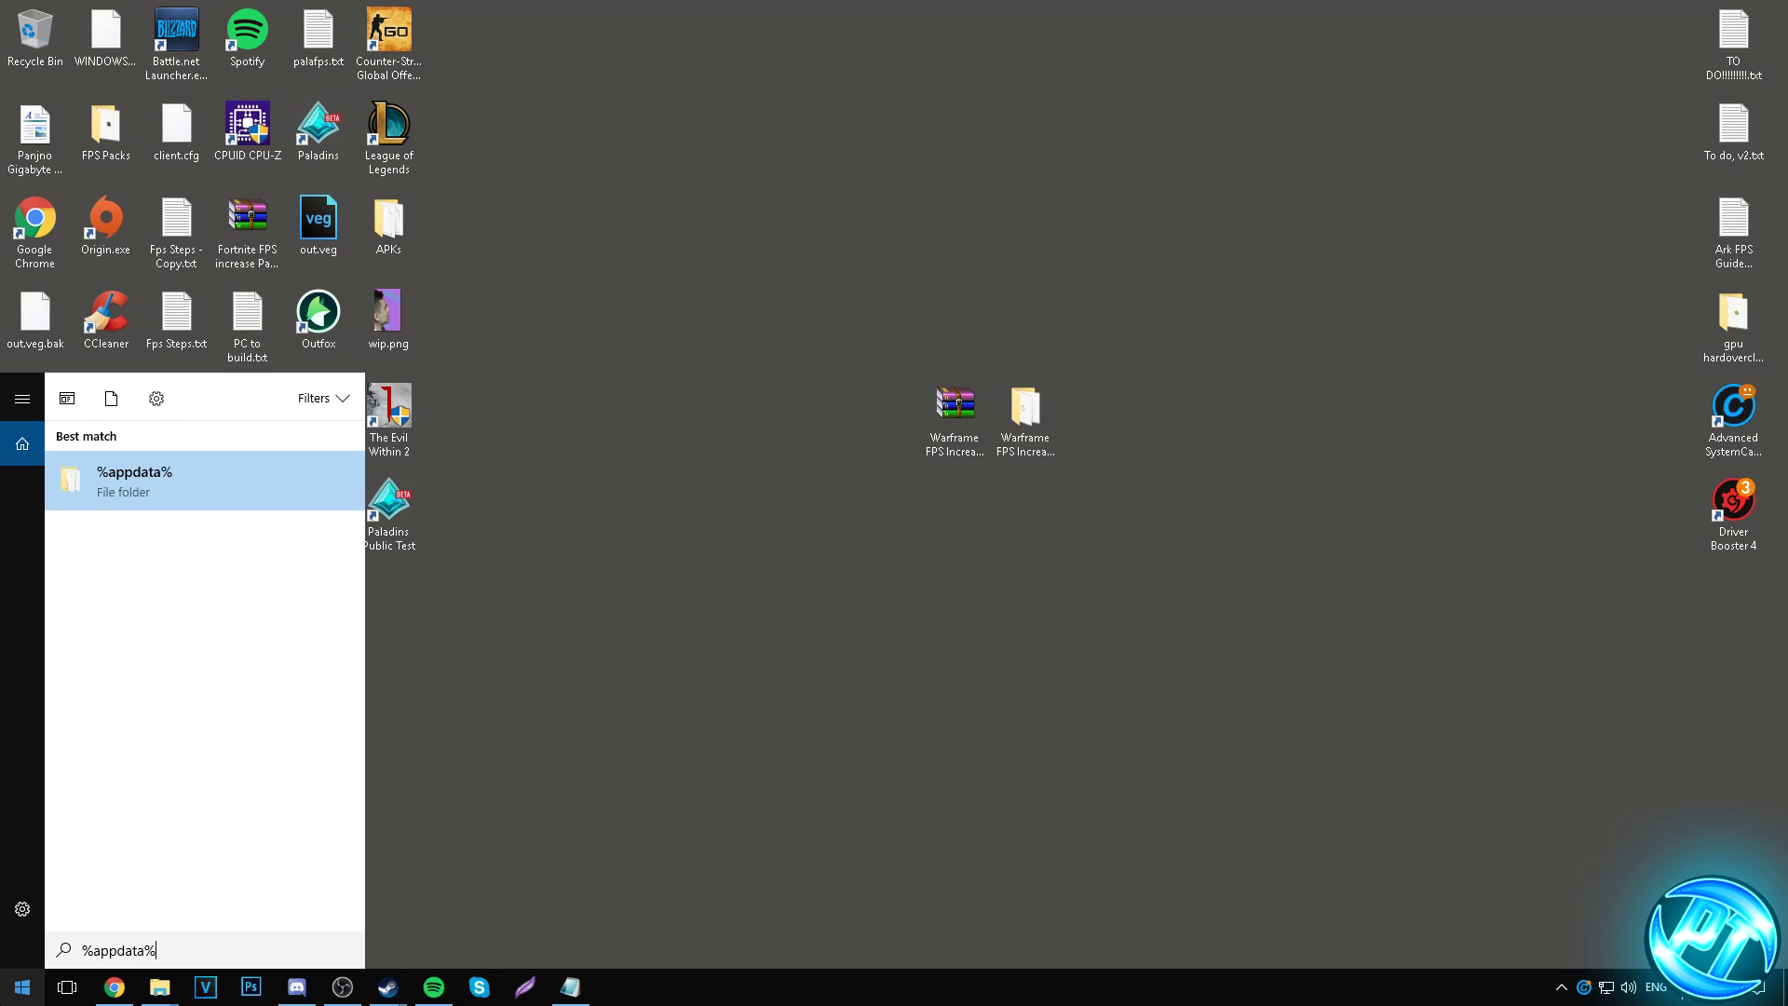
key(Return)
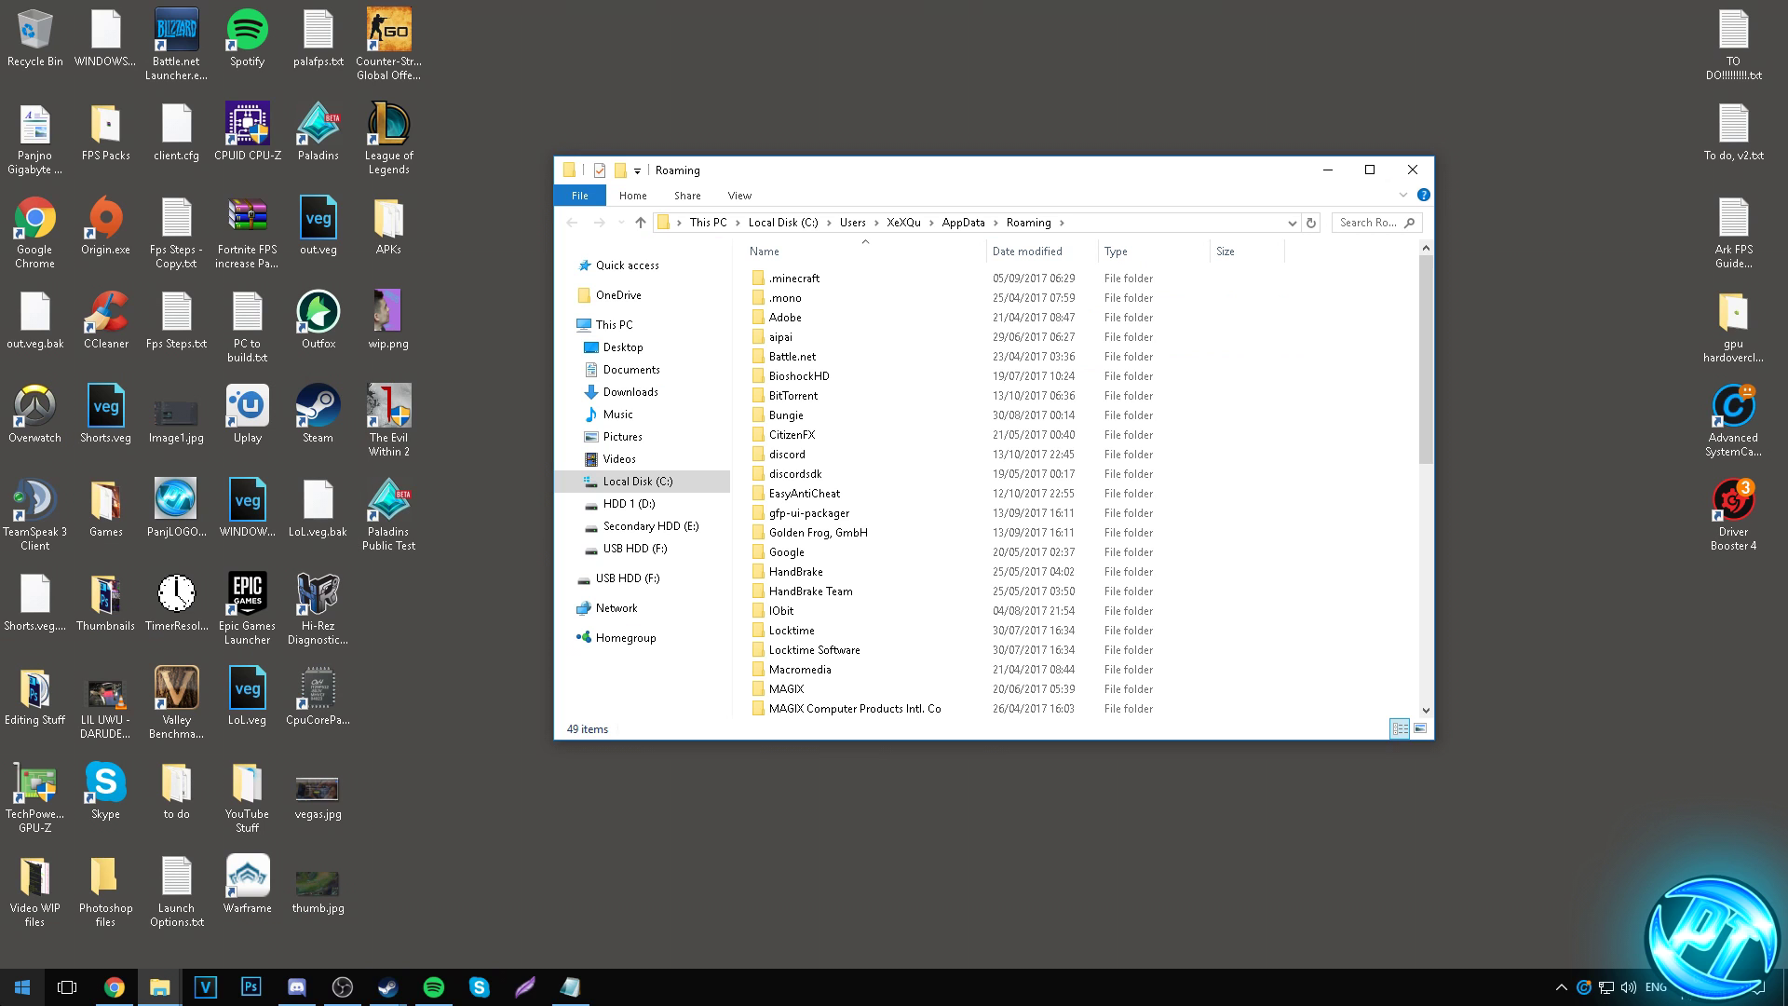
click(973, 226)
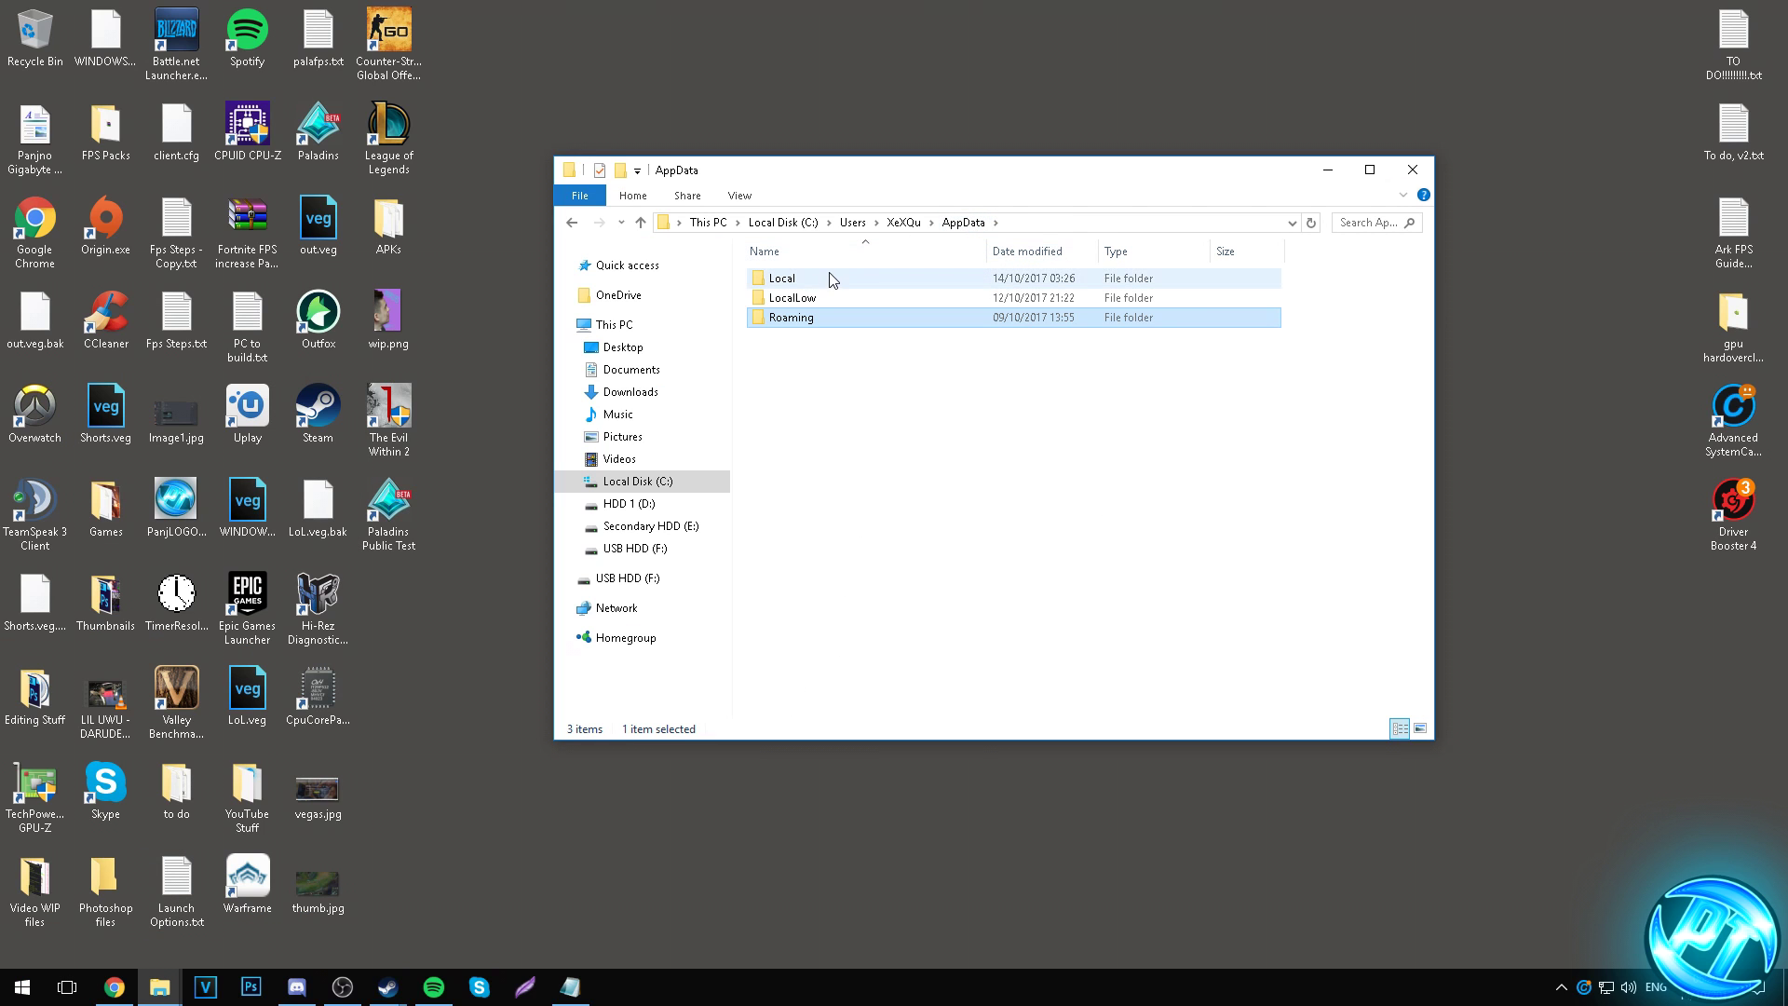
double_click(794, 279)
scroll(803, 298, down, 15)
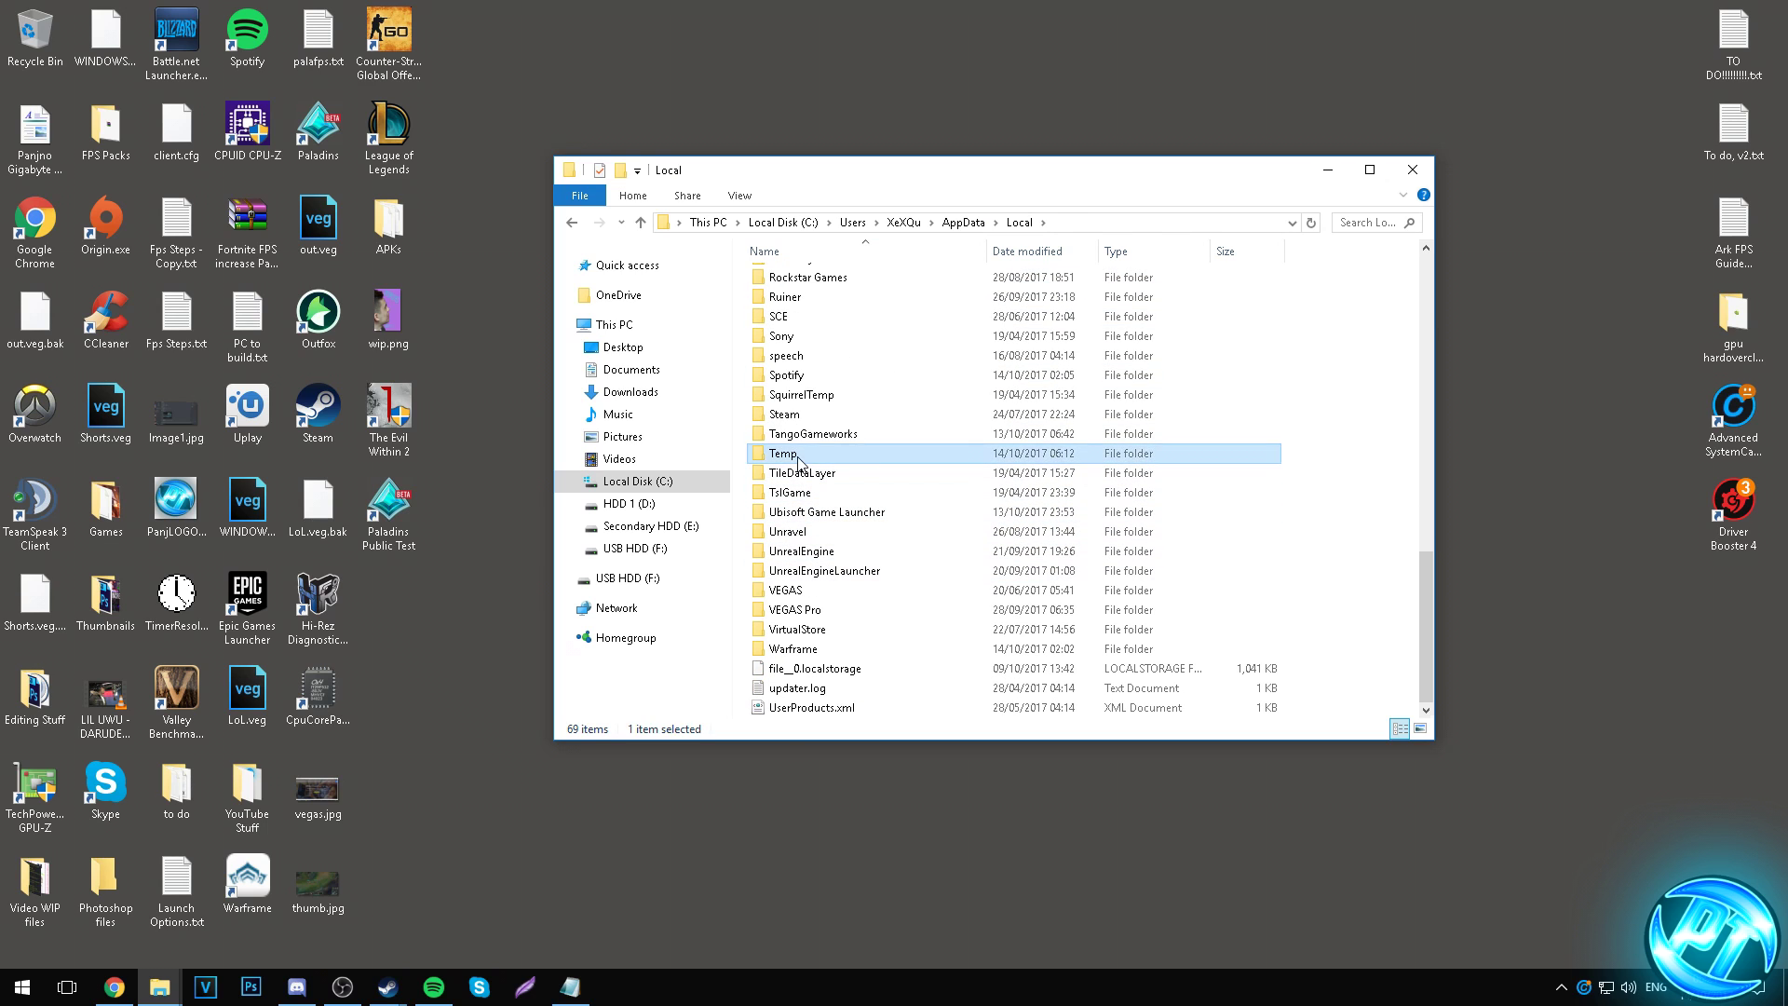
double_click(782, 453)
Delete all files and folders in the Temp folder, skipping all items that are in use.
drag(743, 271, 861, 931)
right_click(857, 537)
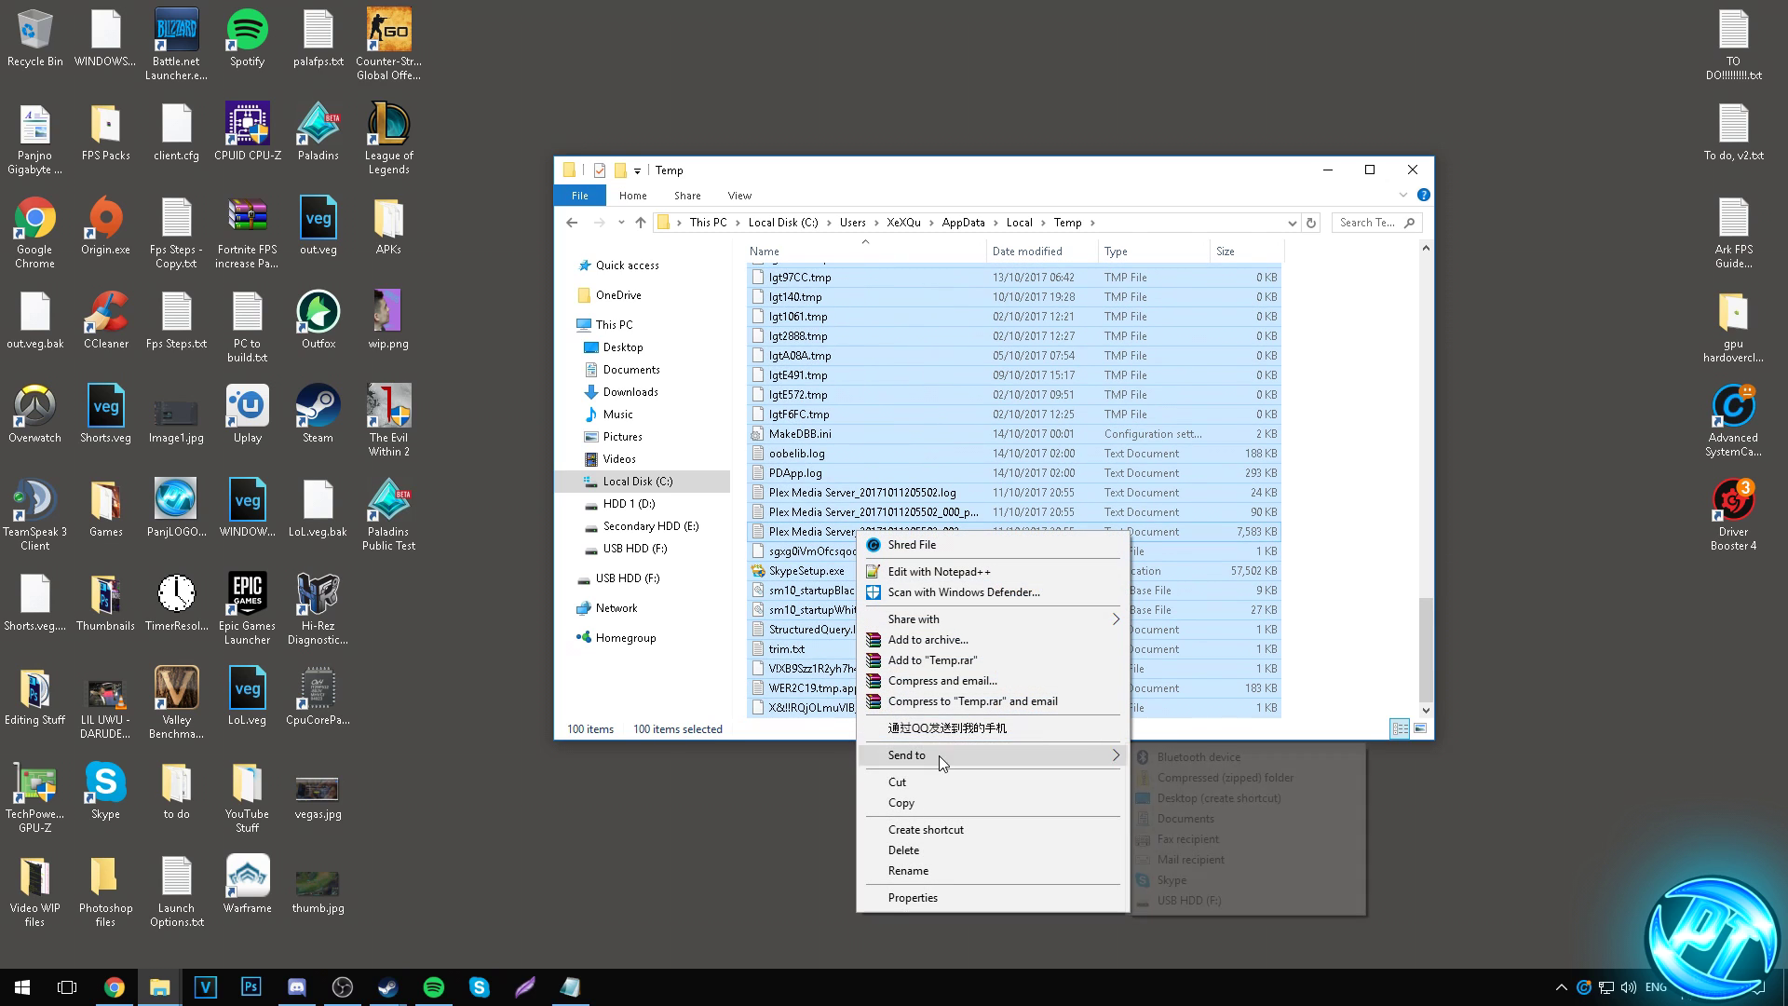
click(917, 850)
key(Return)
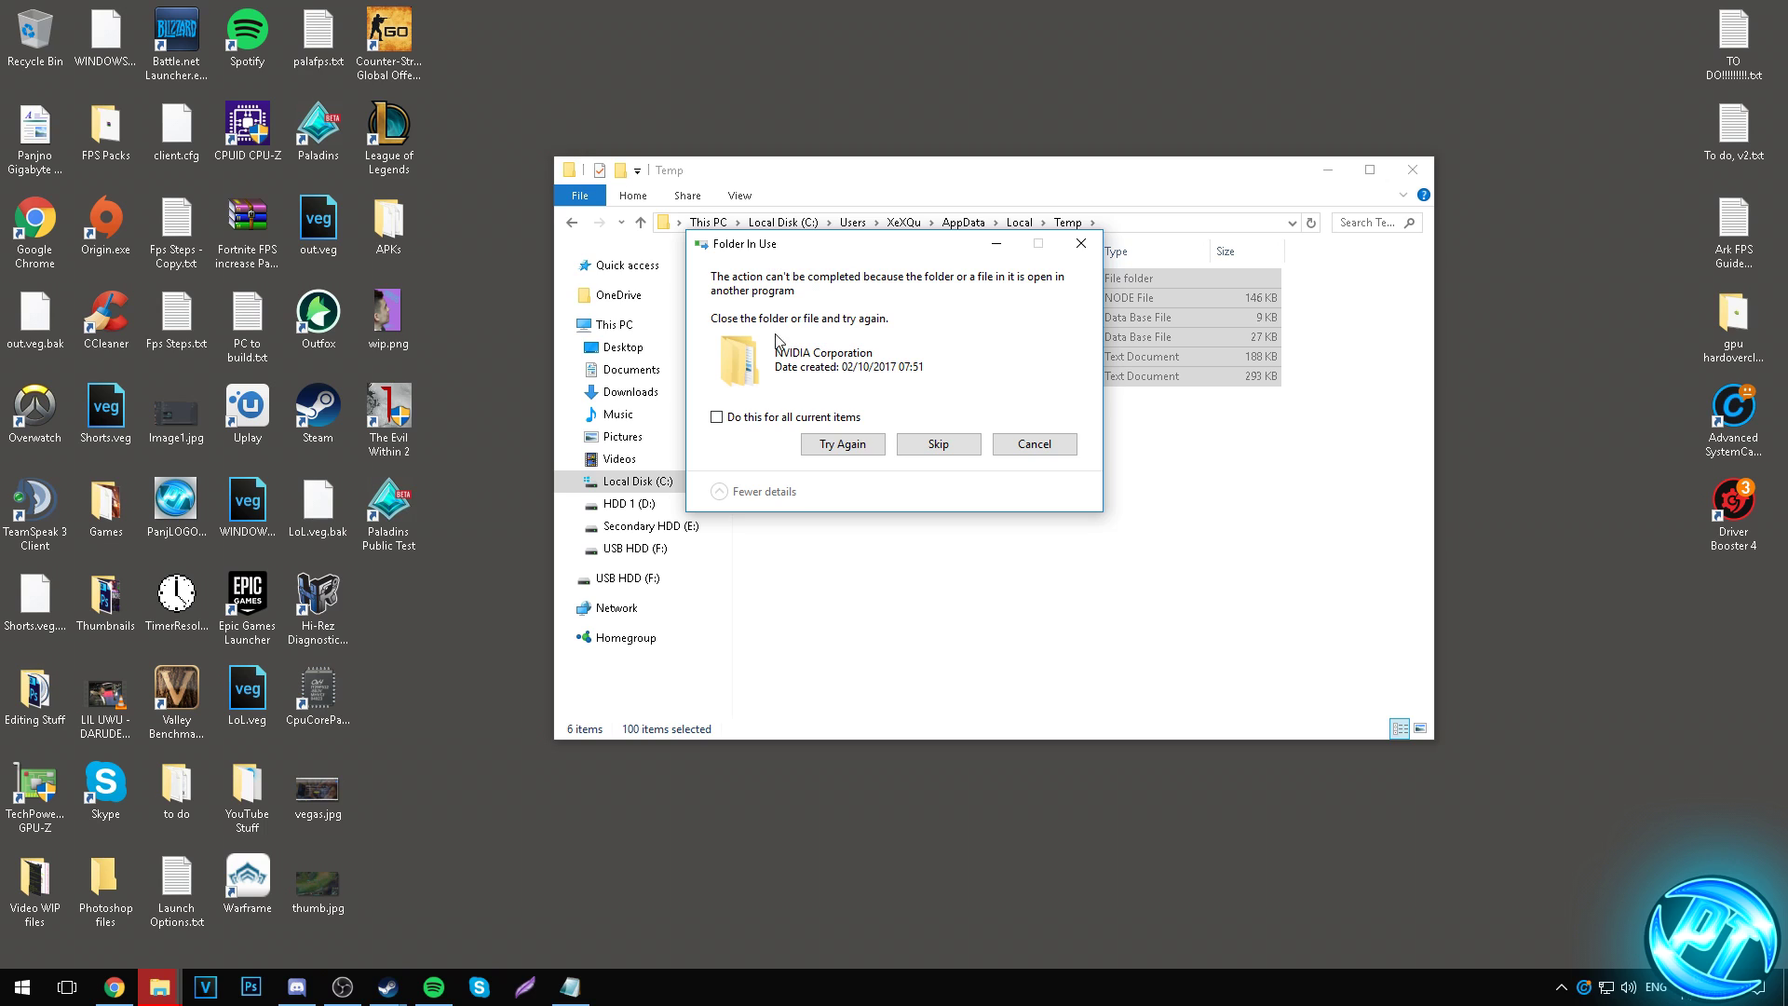
click(769, 421)
click(936, 445)
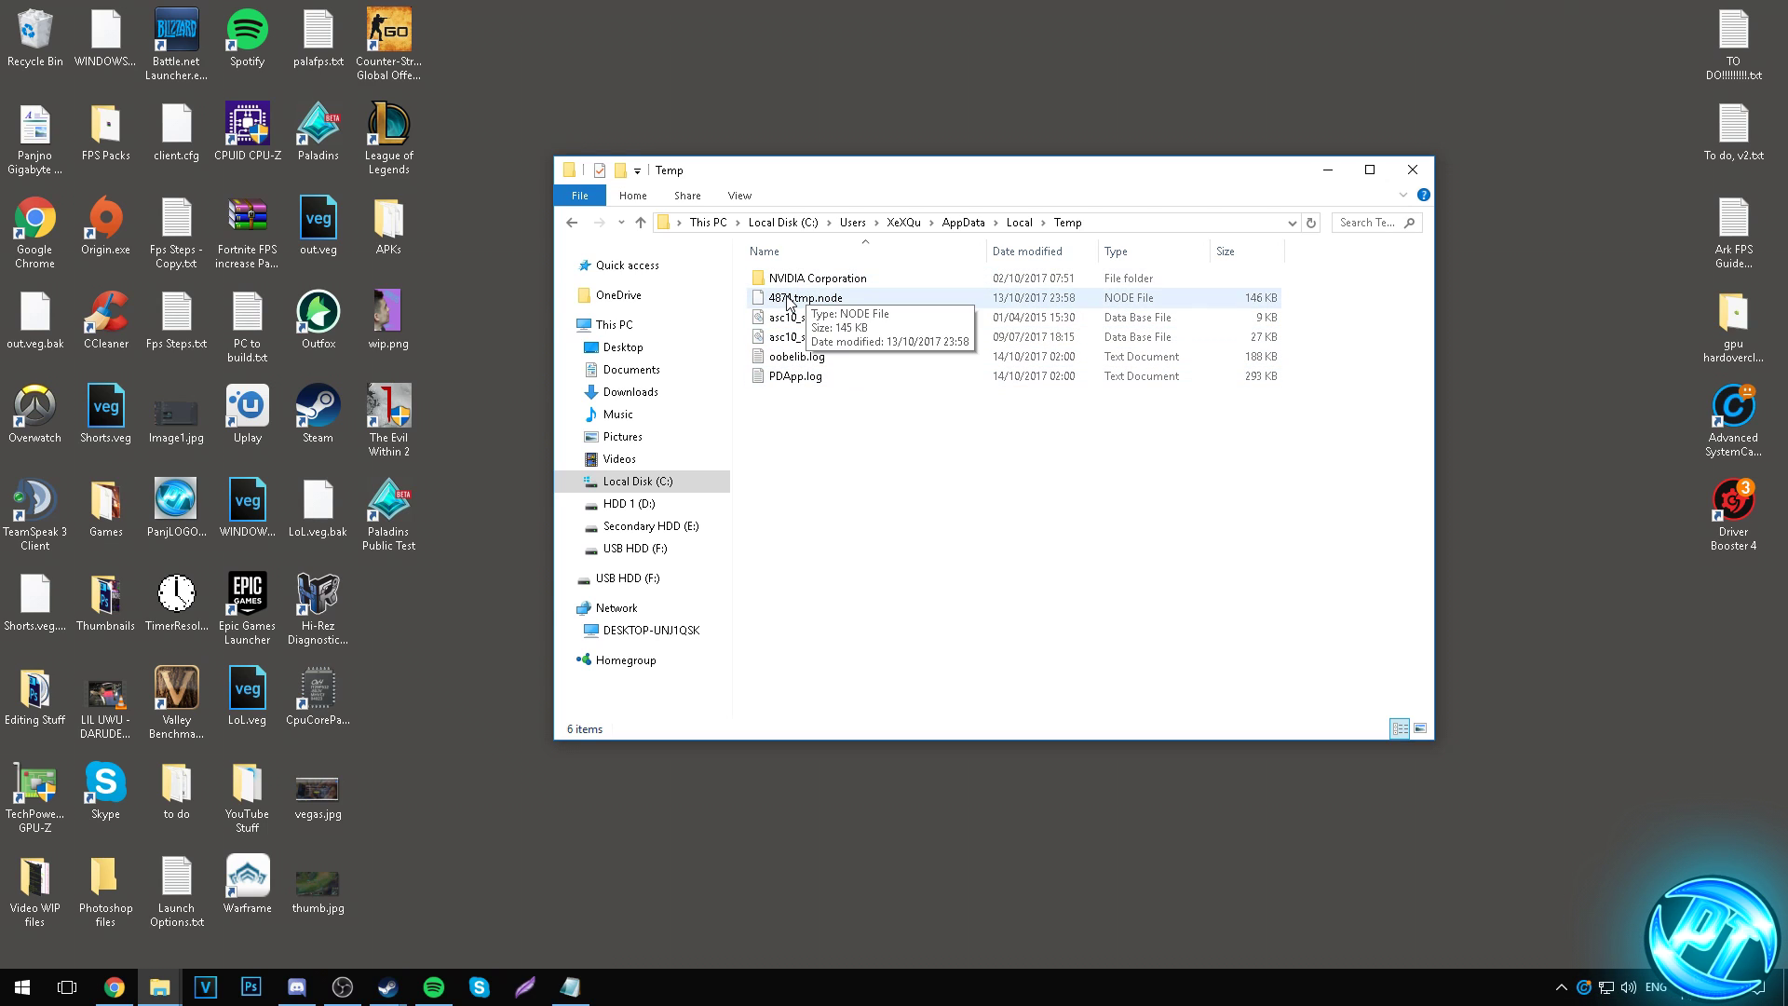
Empty the Recycle Bin, confirm the permanent deletion, and close the Temp folder window.
right_click(28, 46)
click(93, 80)
click(992, 508)
click(1413, 170)
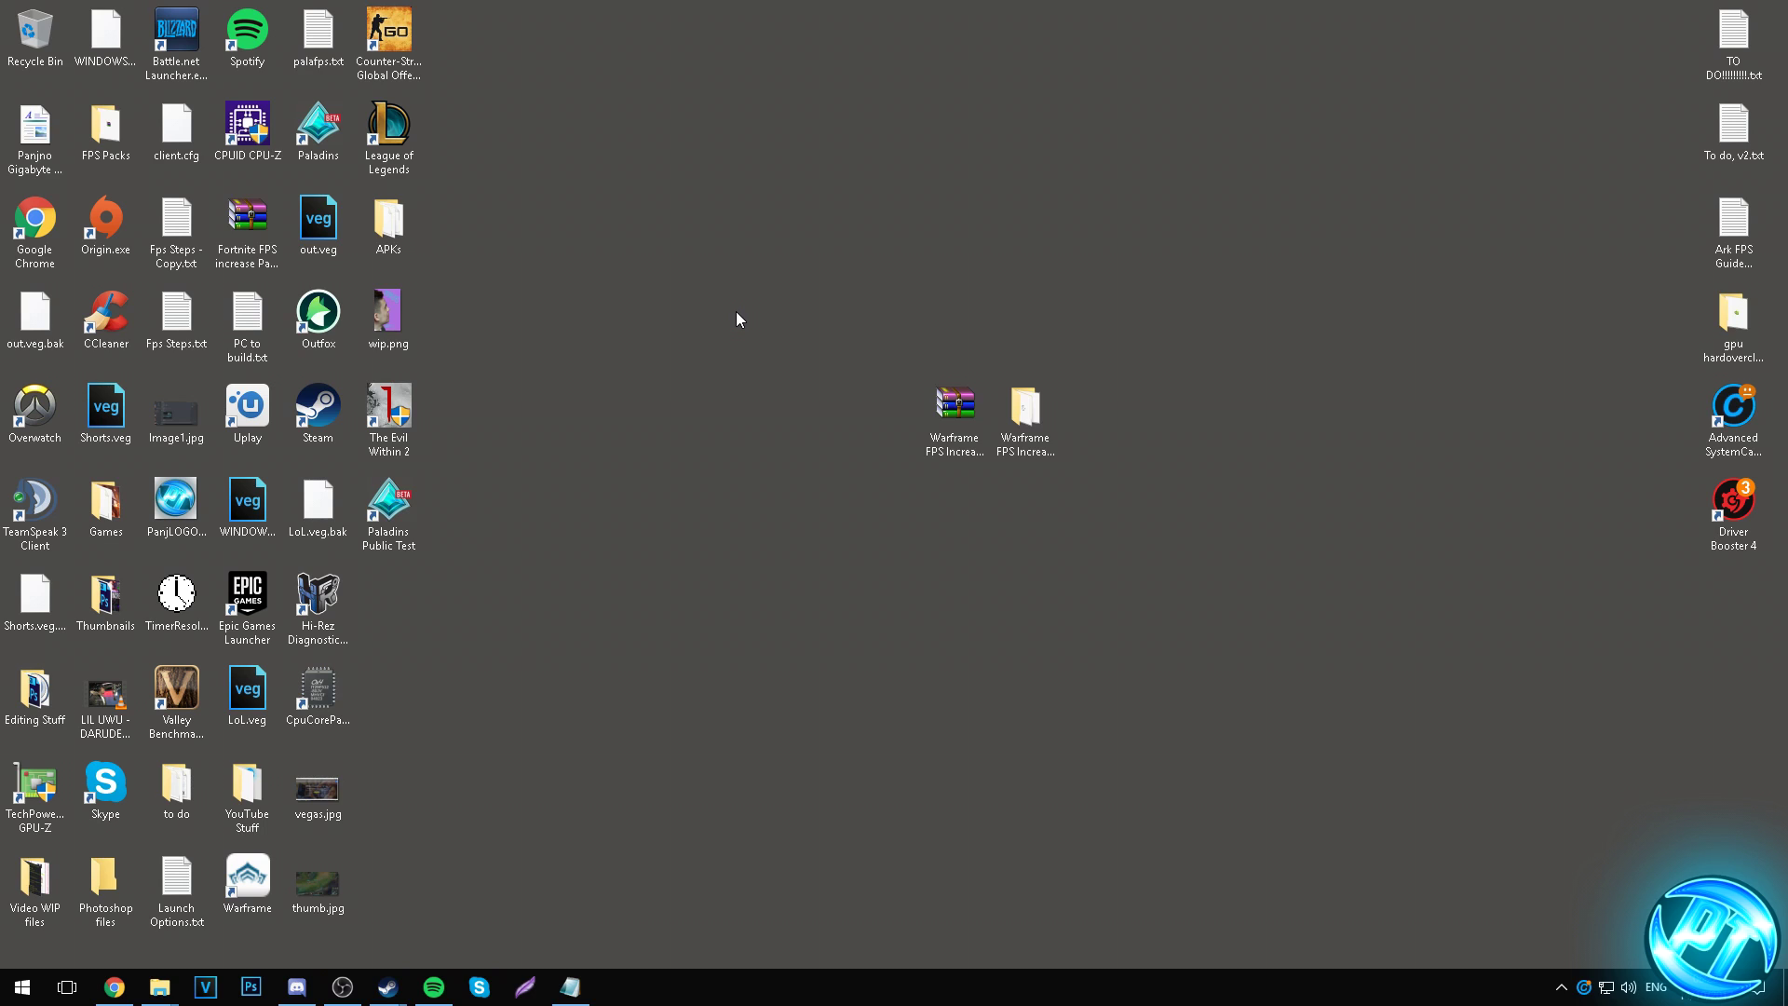
Open Task Manager and show the list of start-up programs.
right_click(838, 989)
click(908, 901)
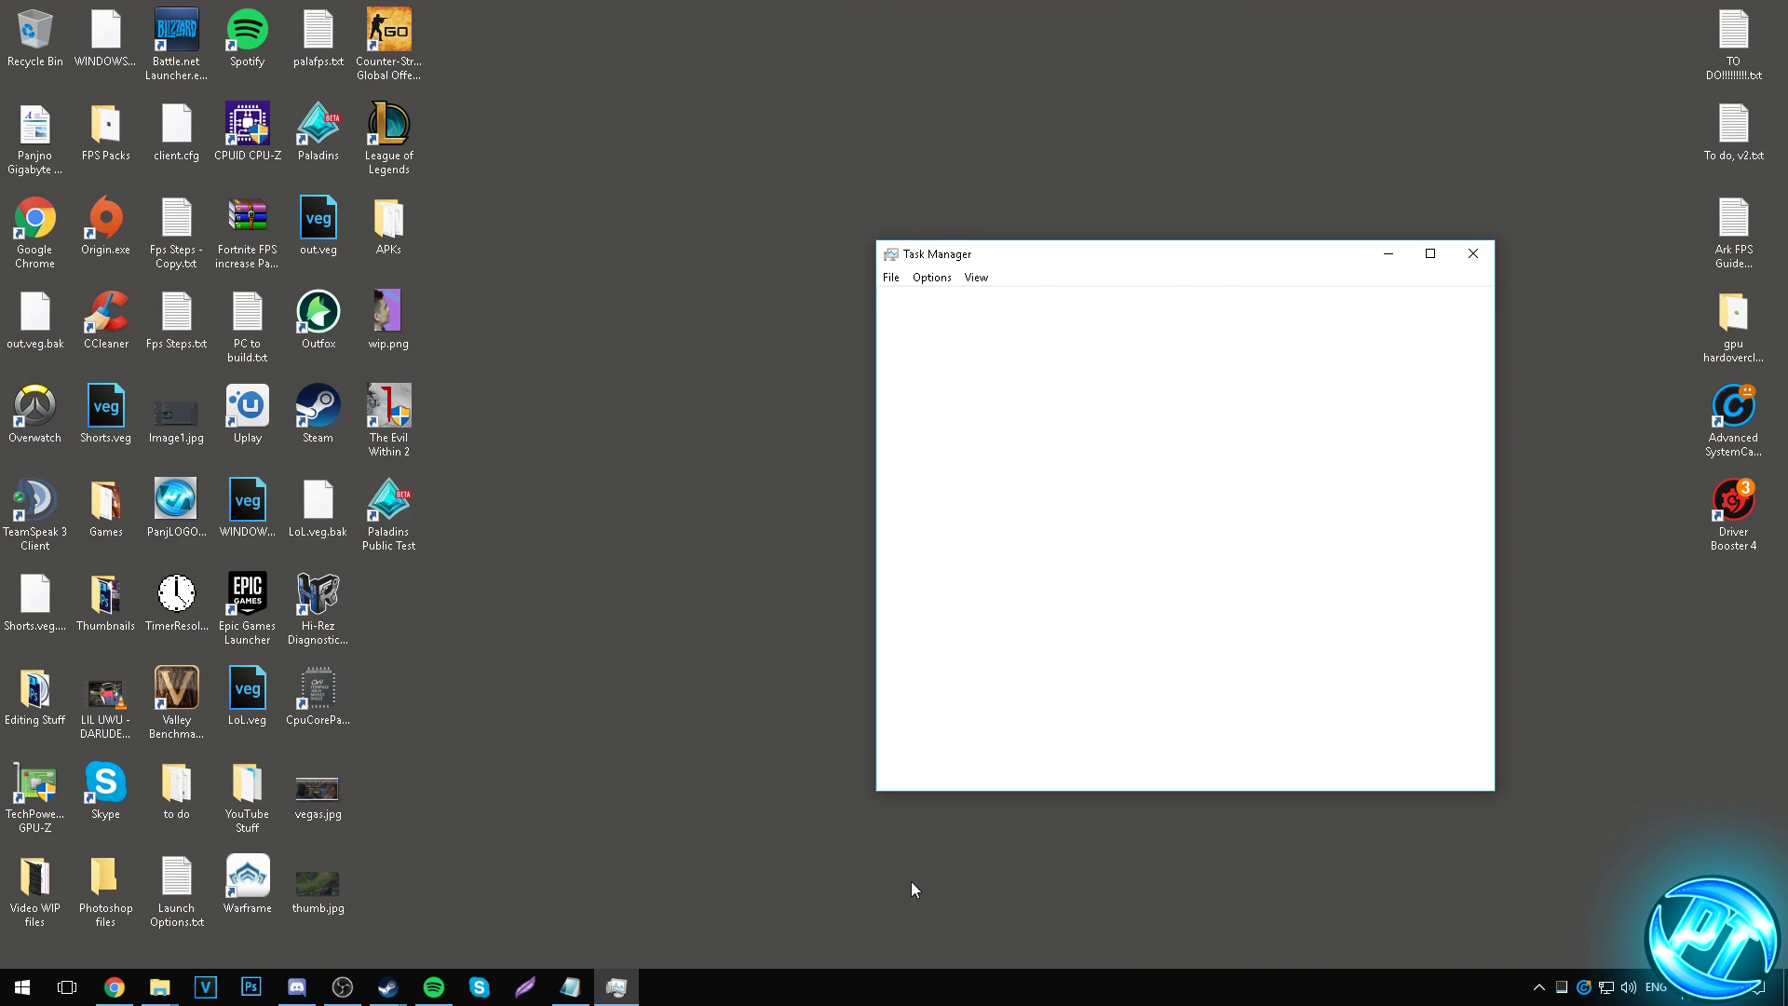
click(1111, 301)
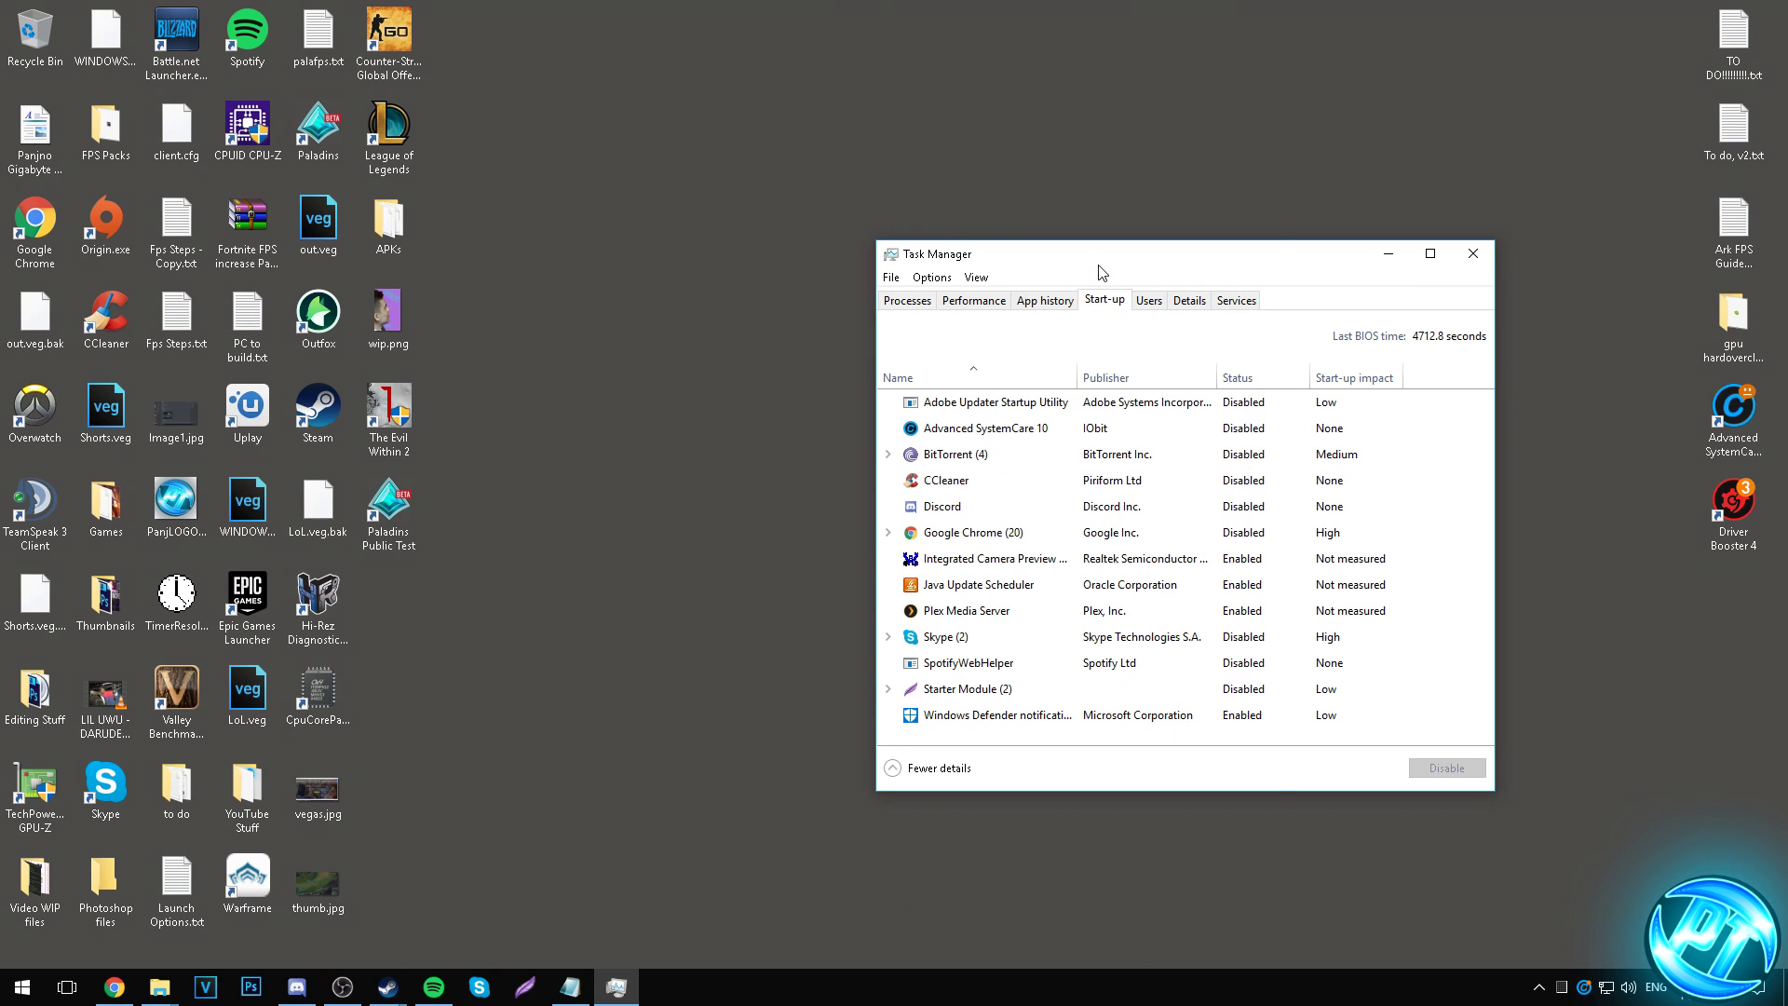
drag(1099, 264, 879, 263)
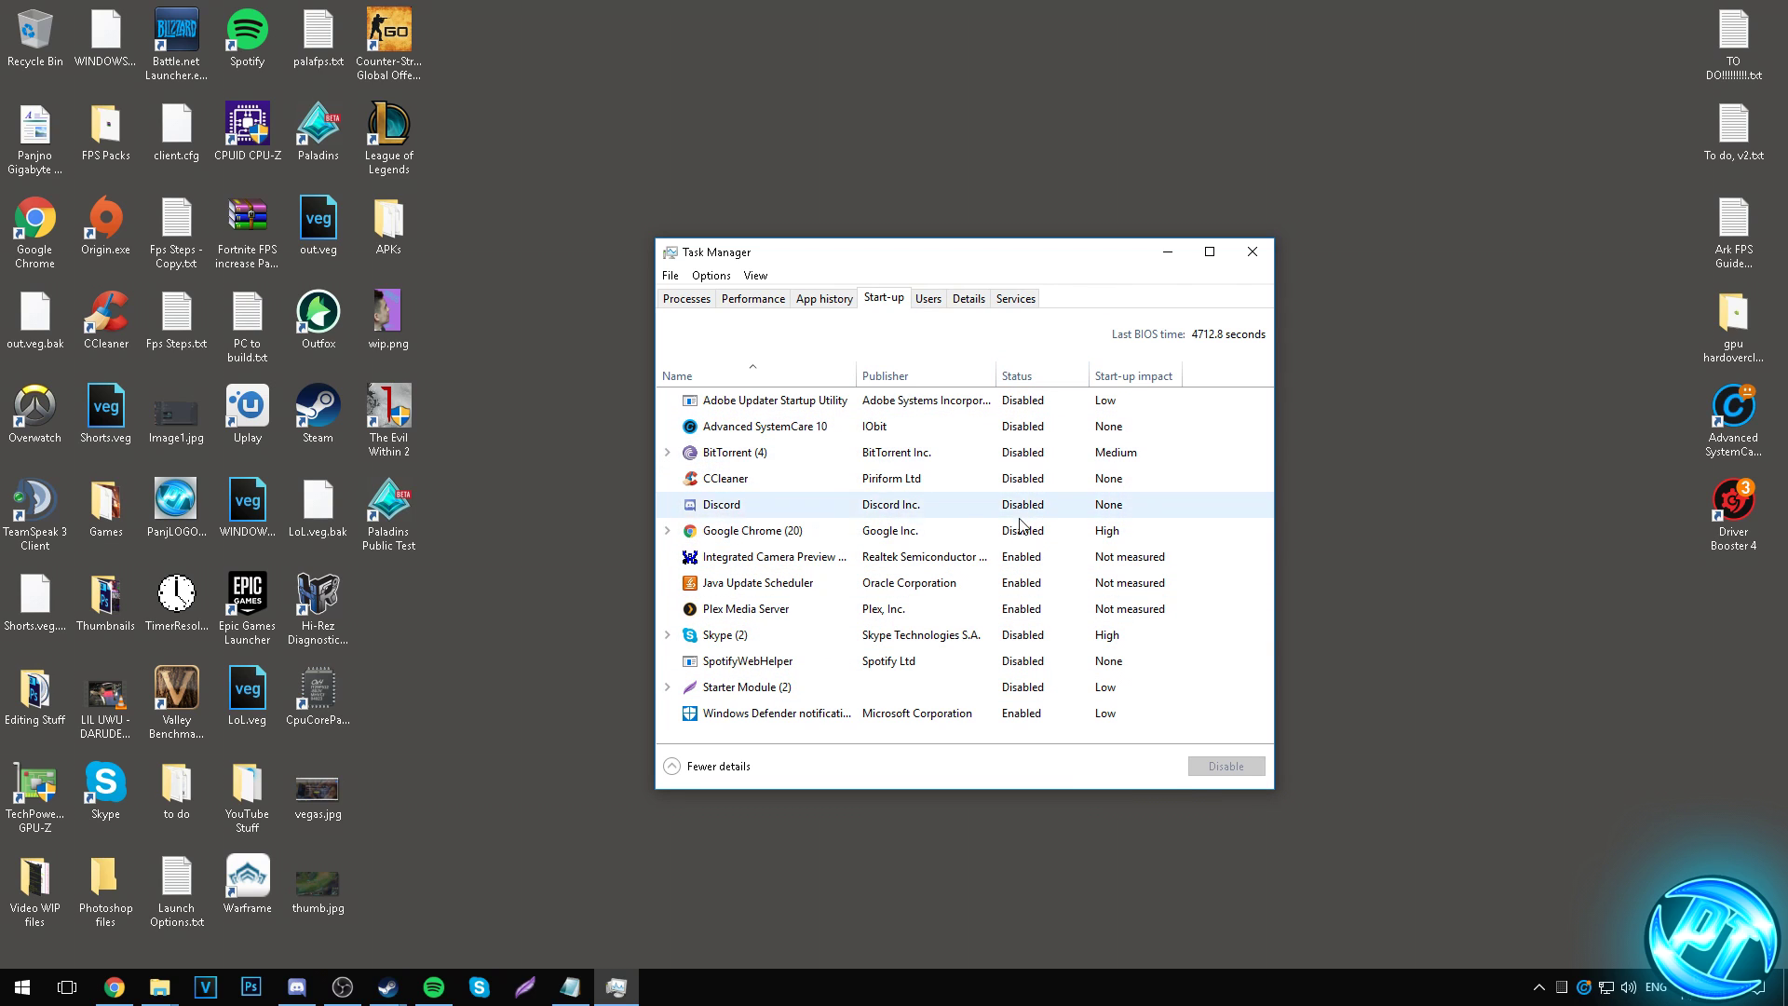
Disable Integrated Camera Preview and Plex Media Server at start-up, and close Task Manager.
click(768, 558)
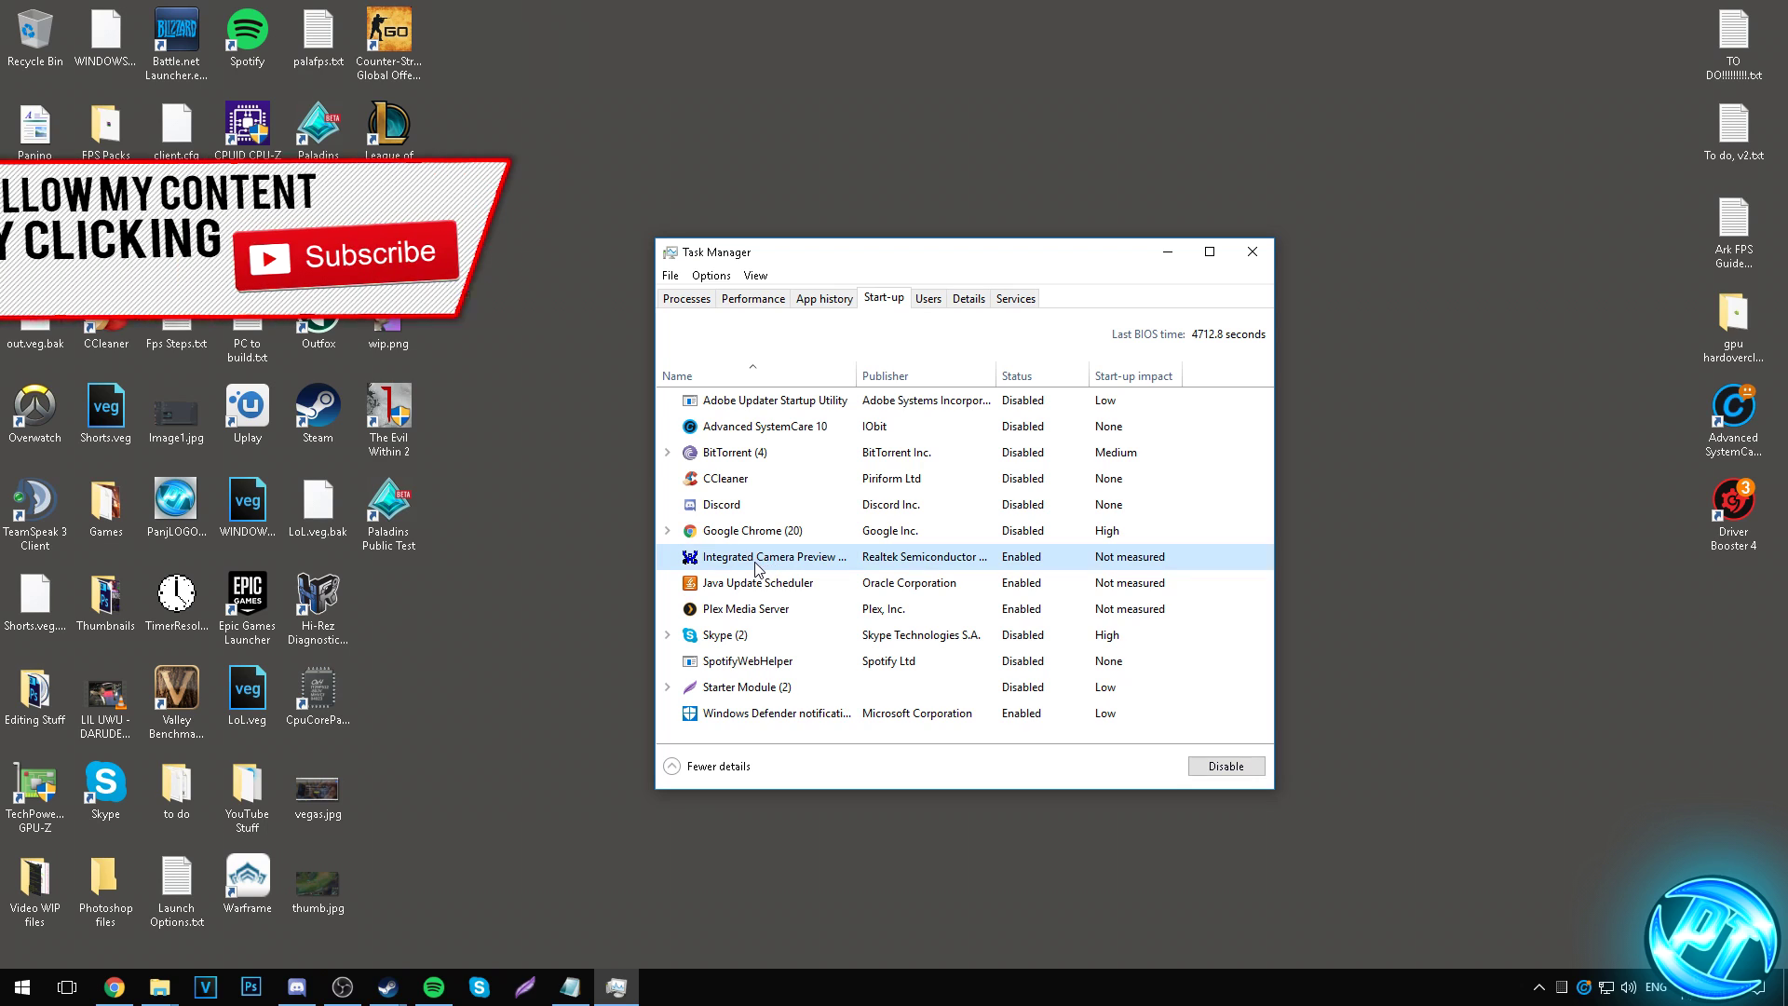
right_click(782, 561)
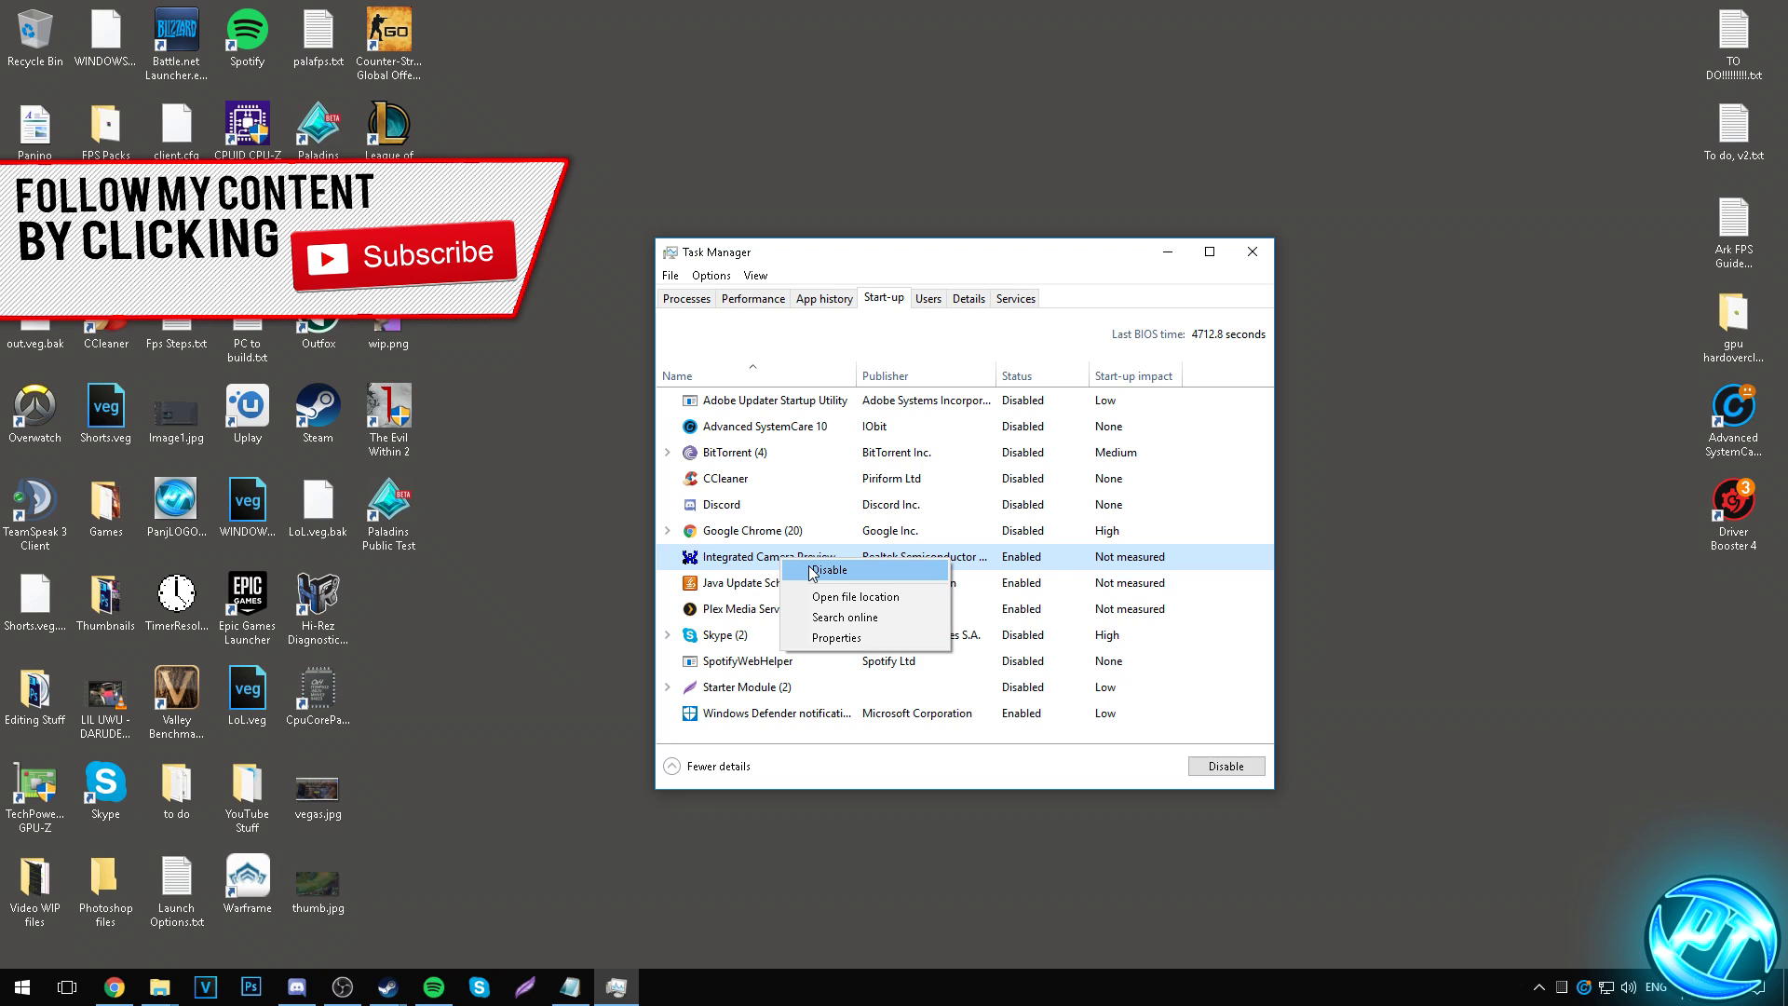
click(813, 570)
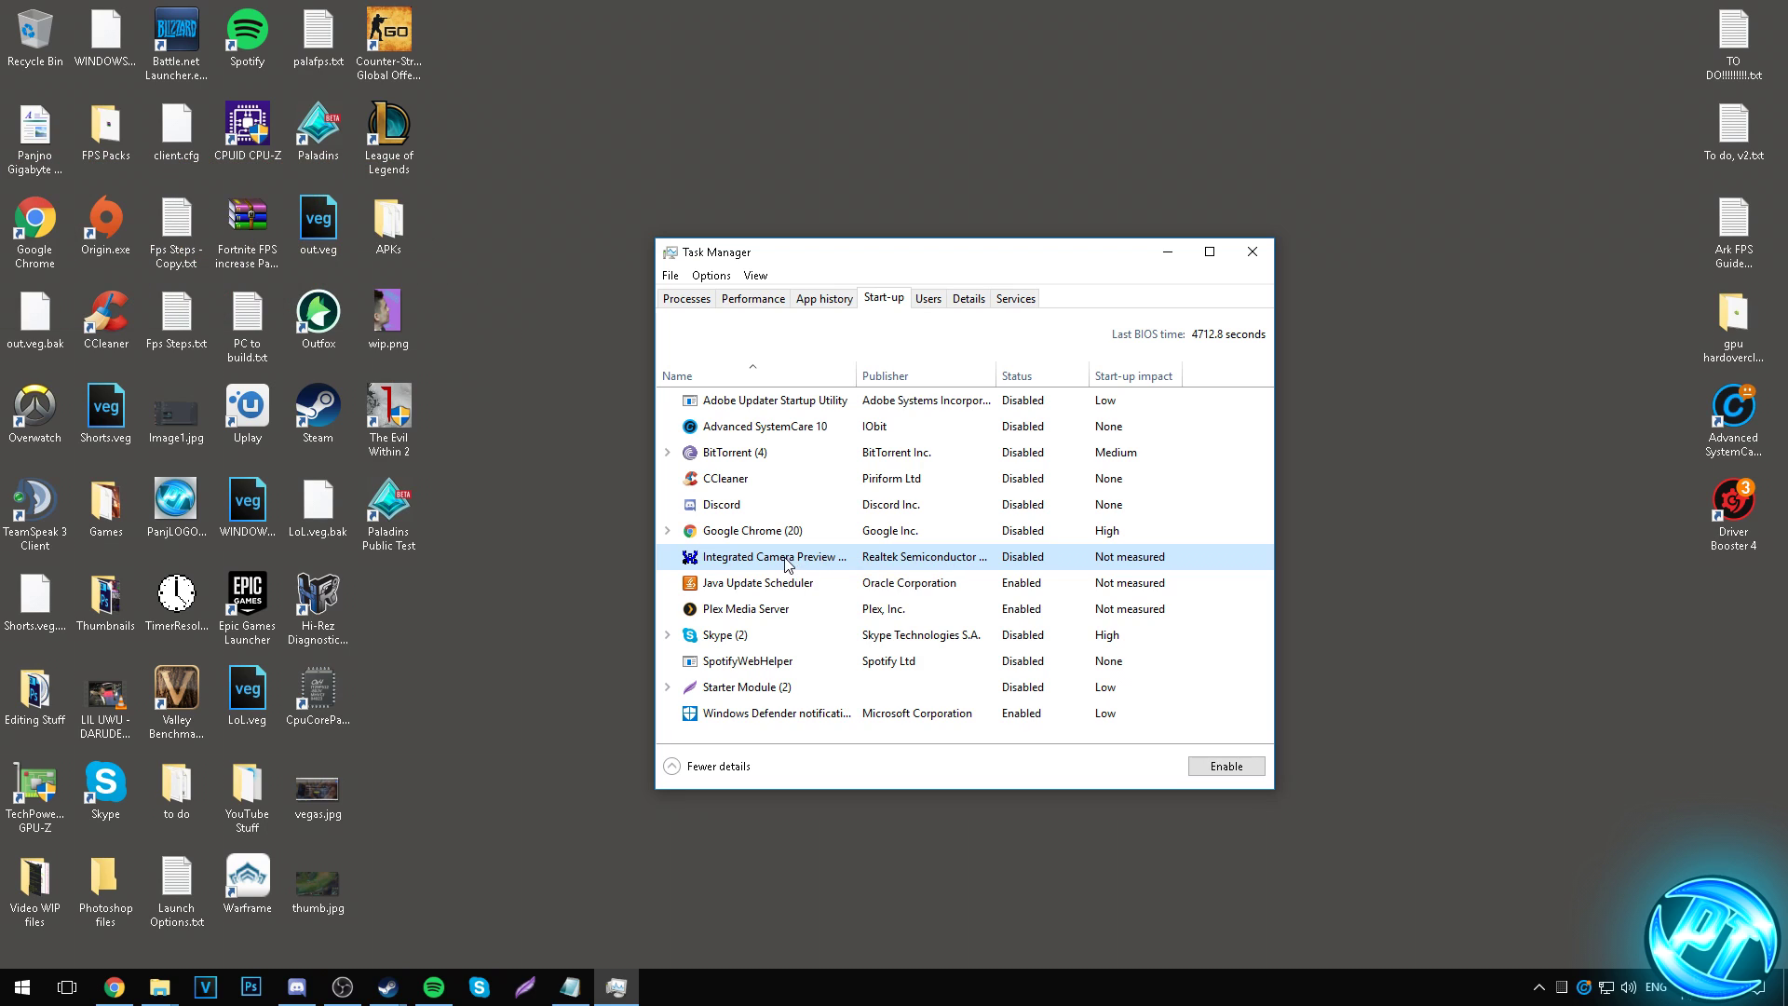
click(764, 533)
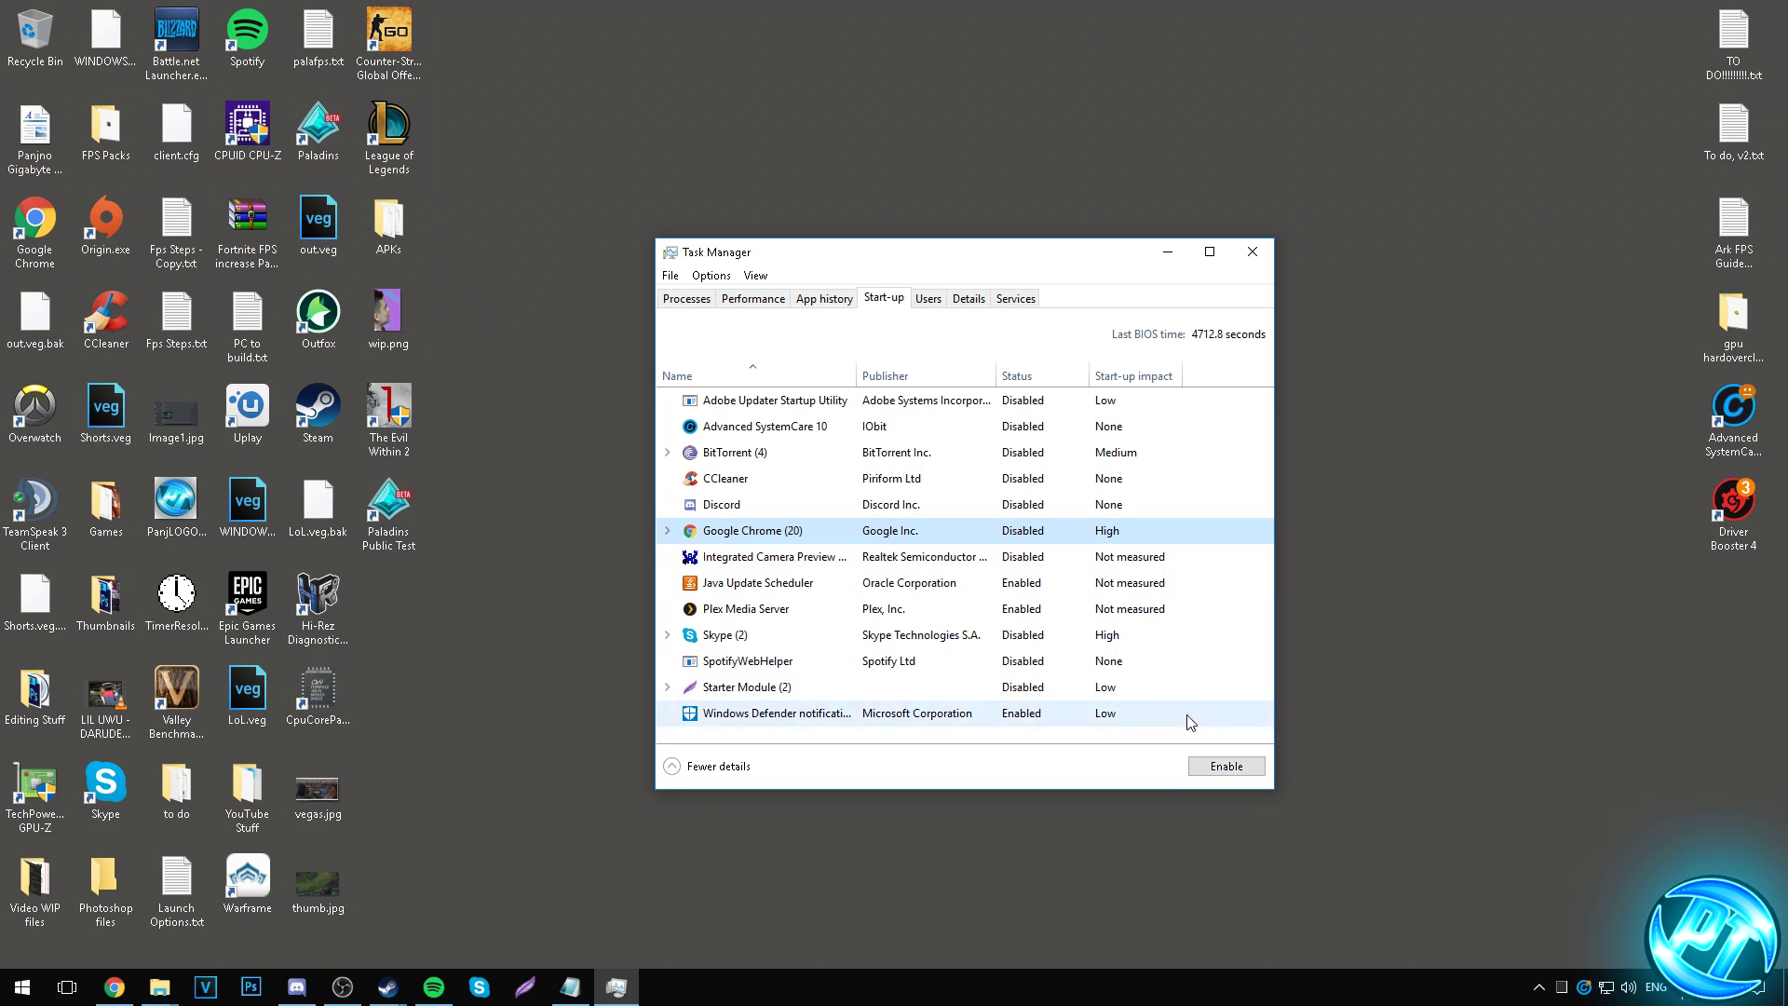
click(762, 609)
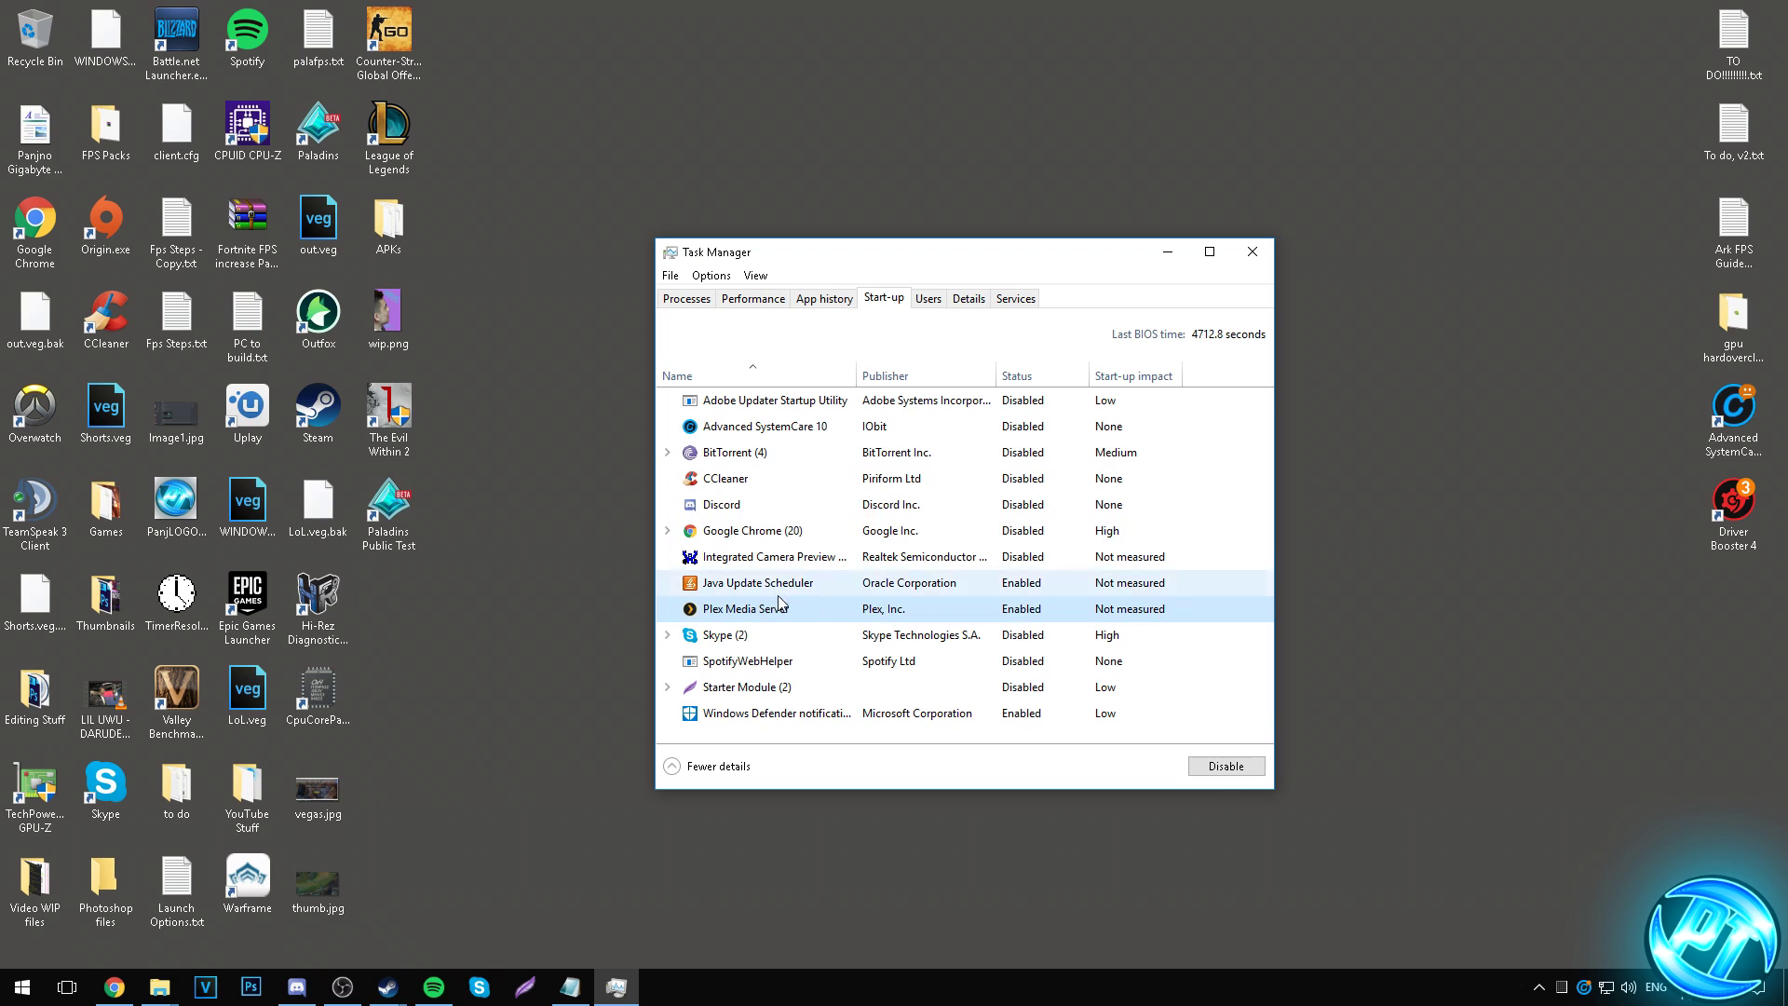
click(1231, 767)
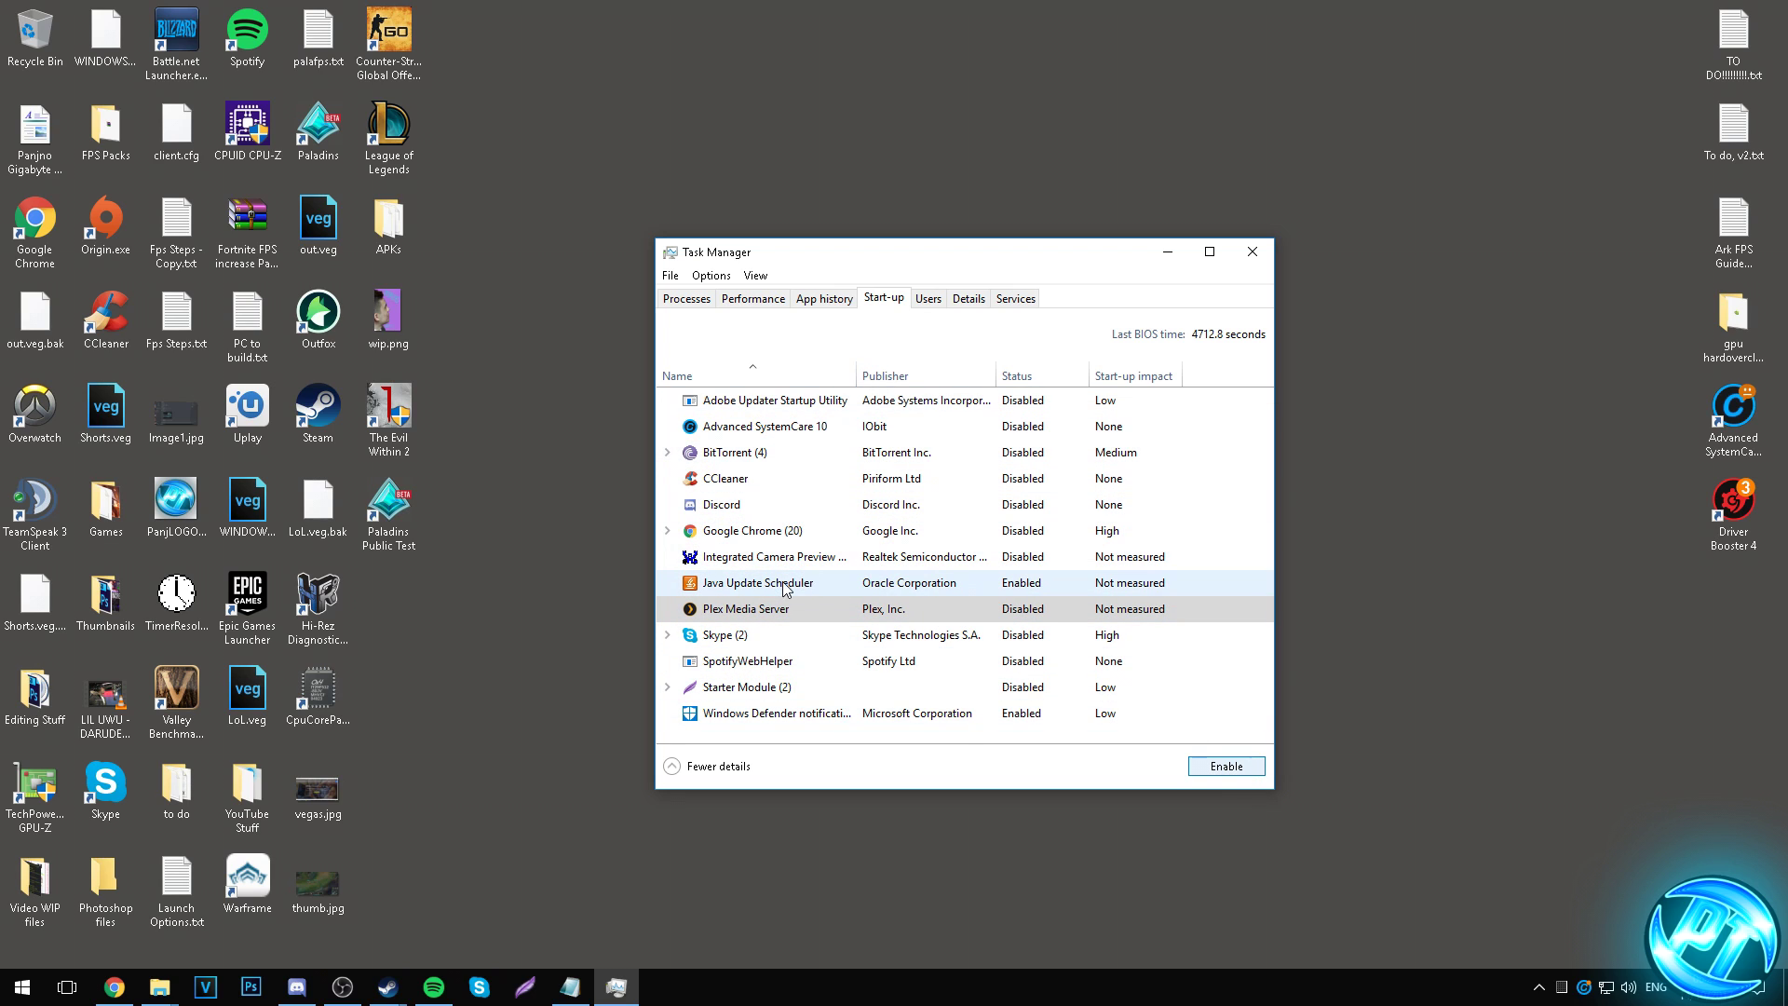
click(851, 715)
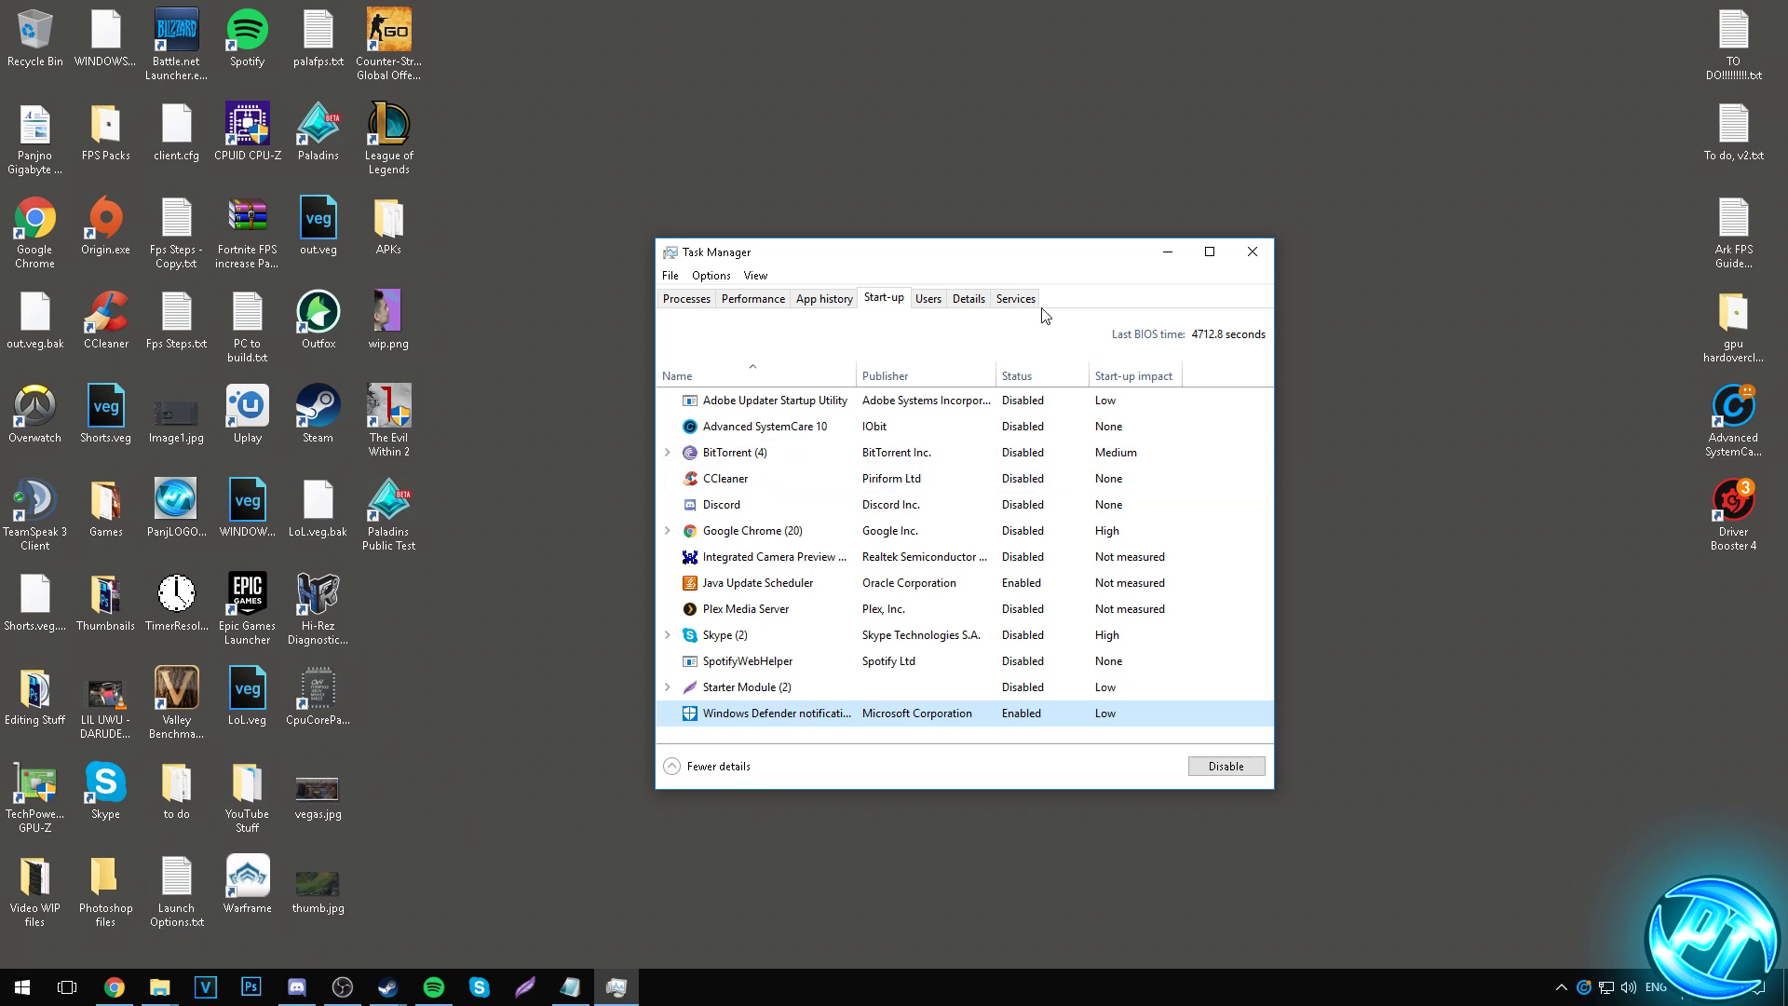
click(1252, 252)
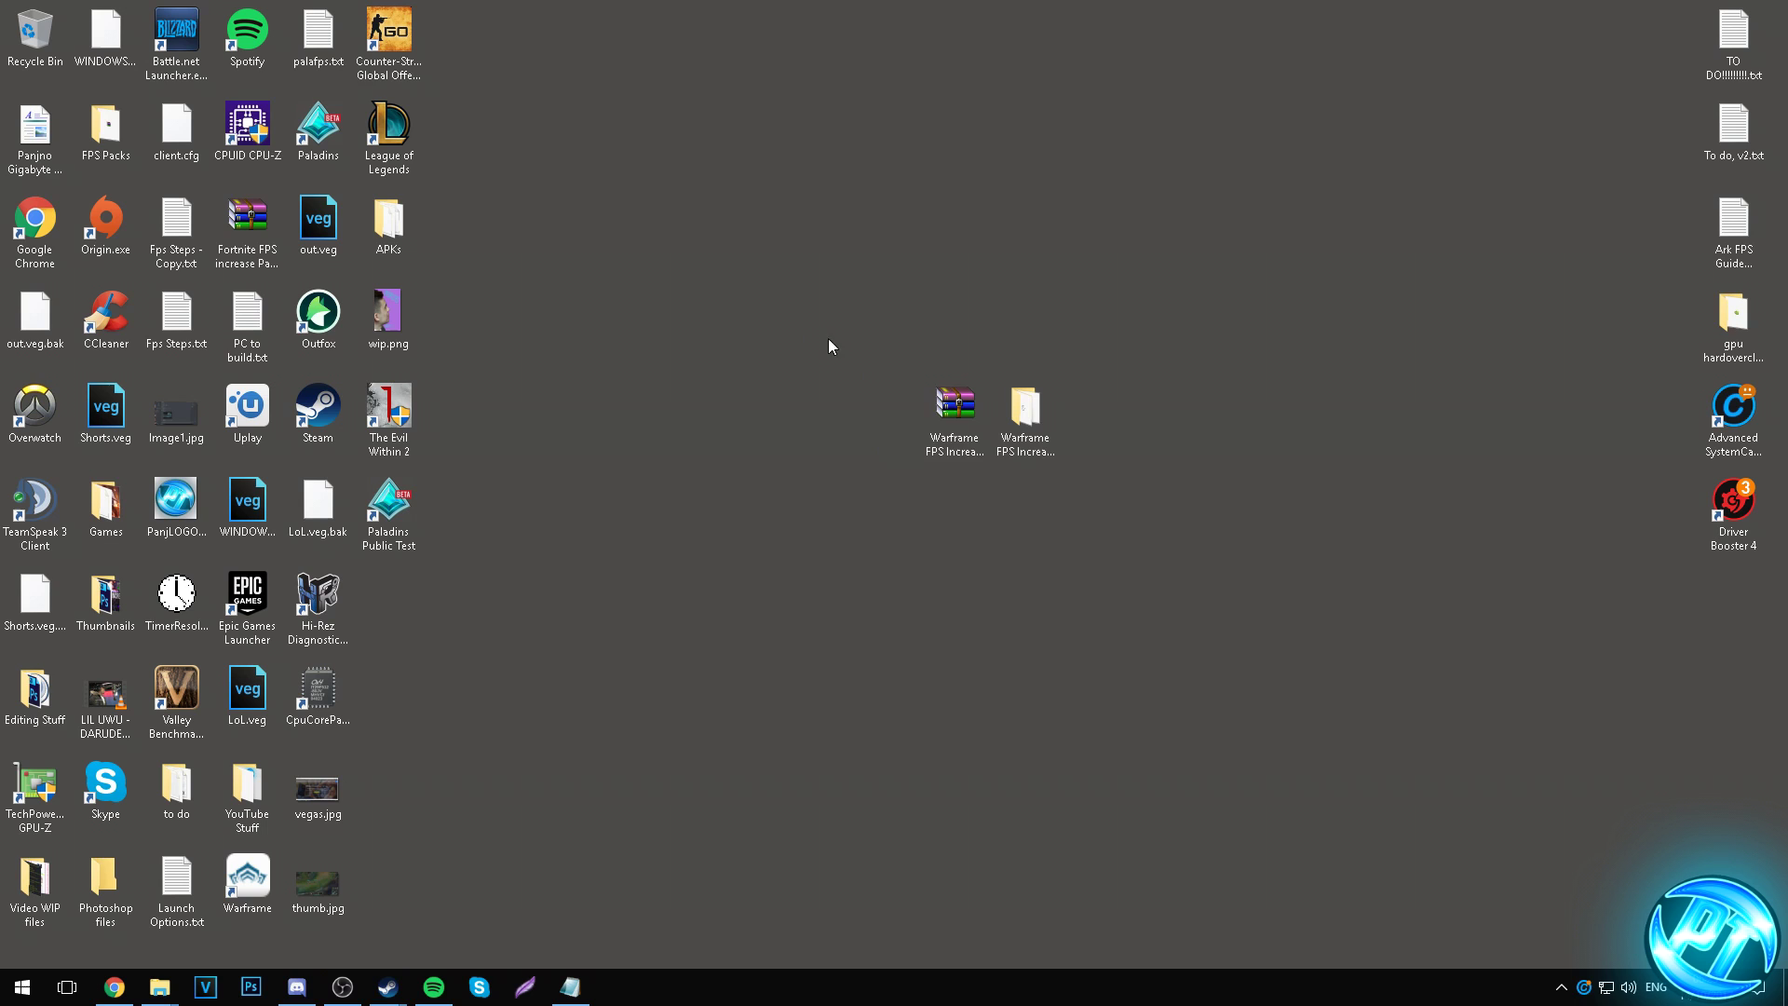
Install CCleaner v5.35 from ccsetup535.exe in the Warframe FPS Increase pack folder and run it.
double_click(1024, 409)
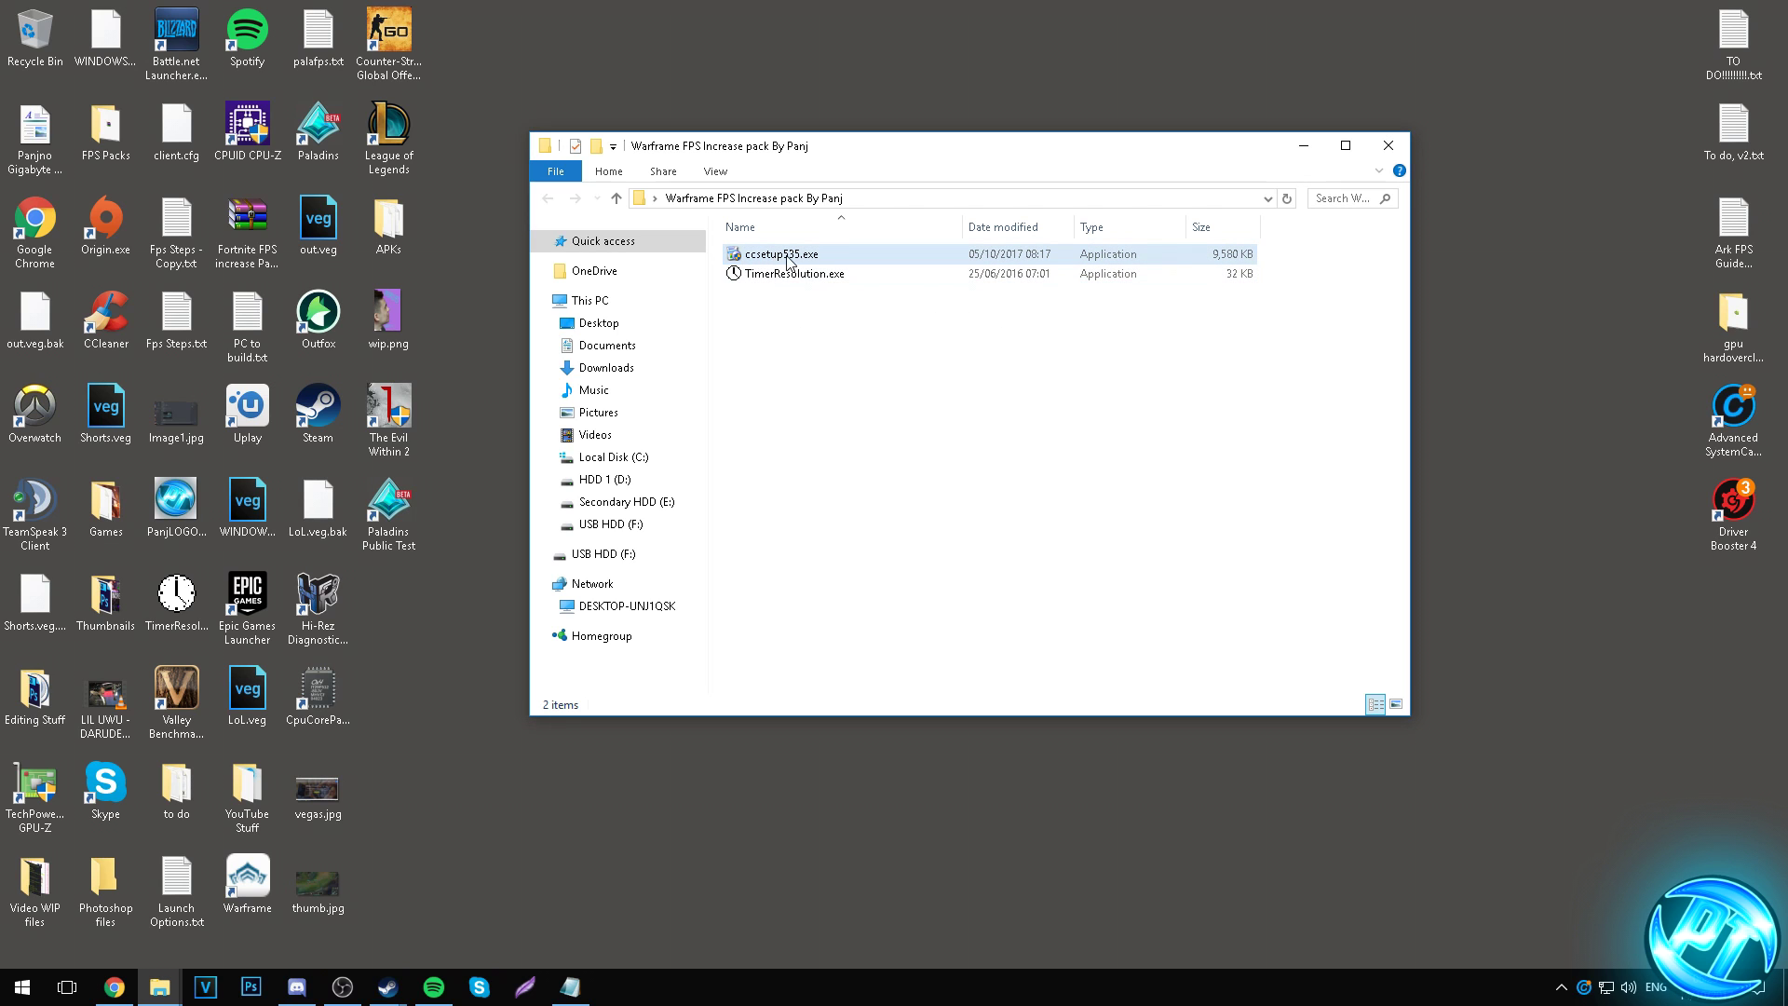
click(793, 260)
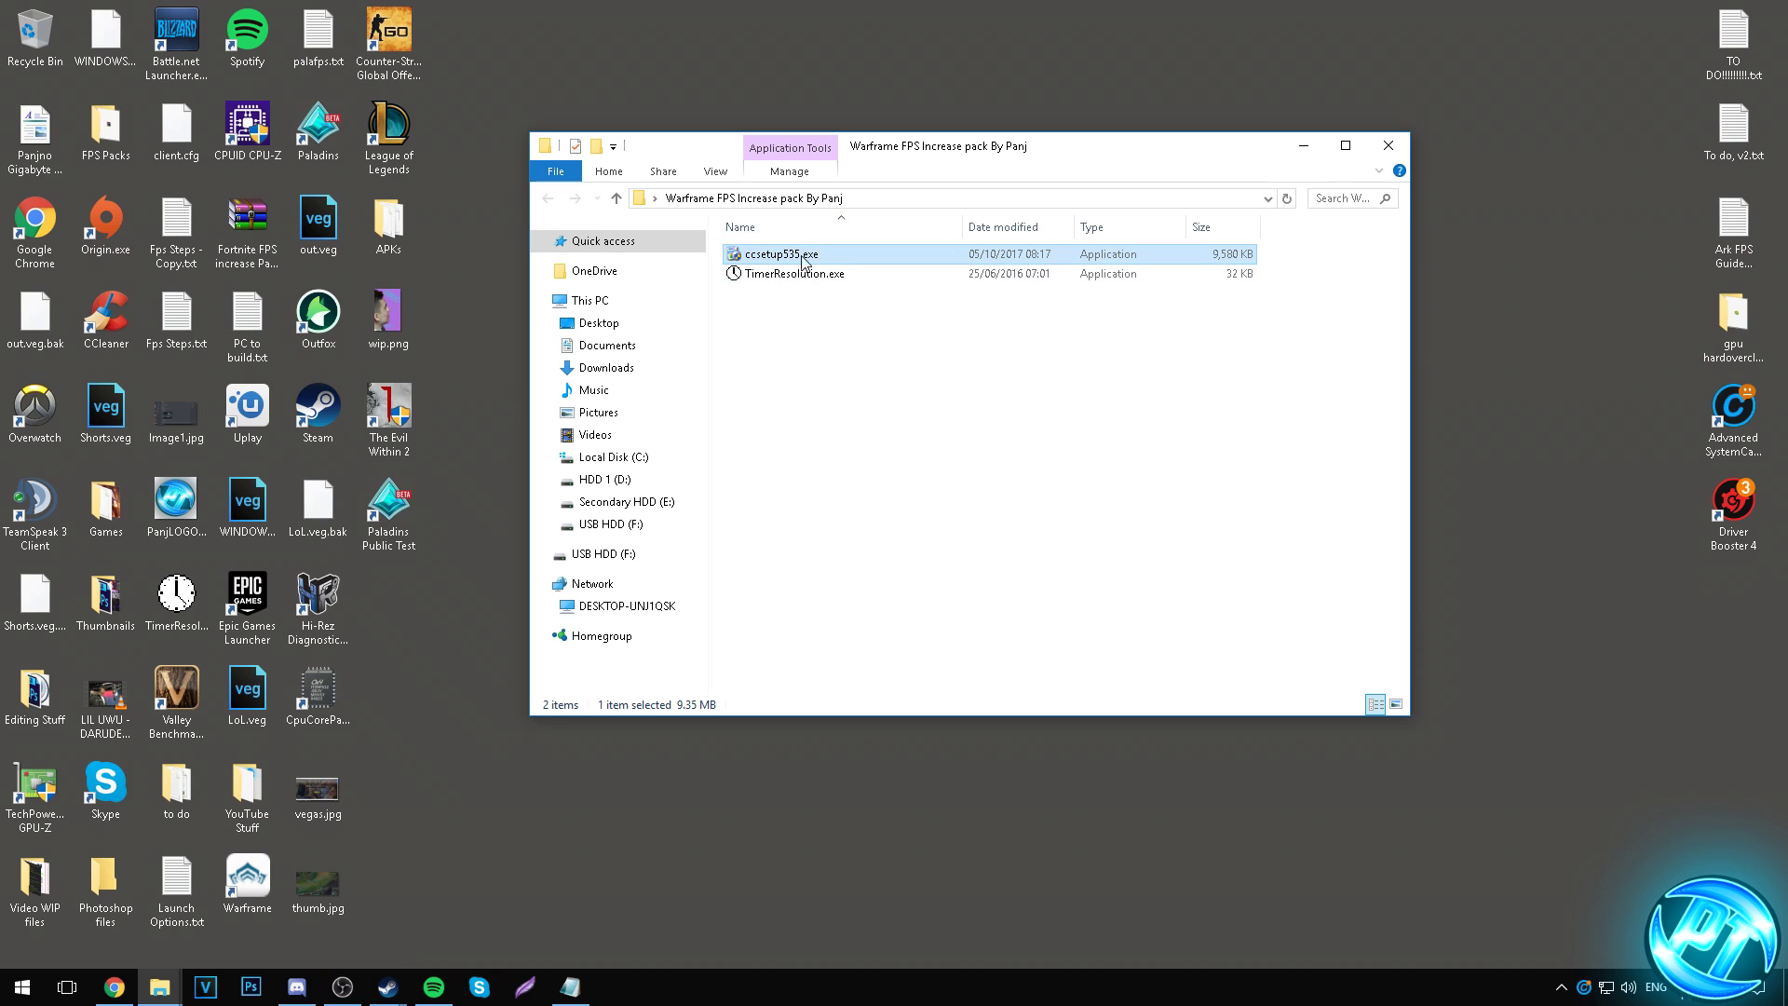
double_click(802, 261)
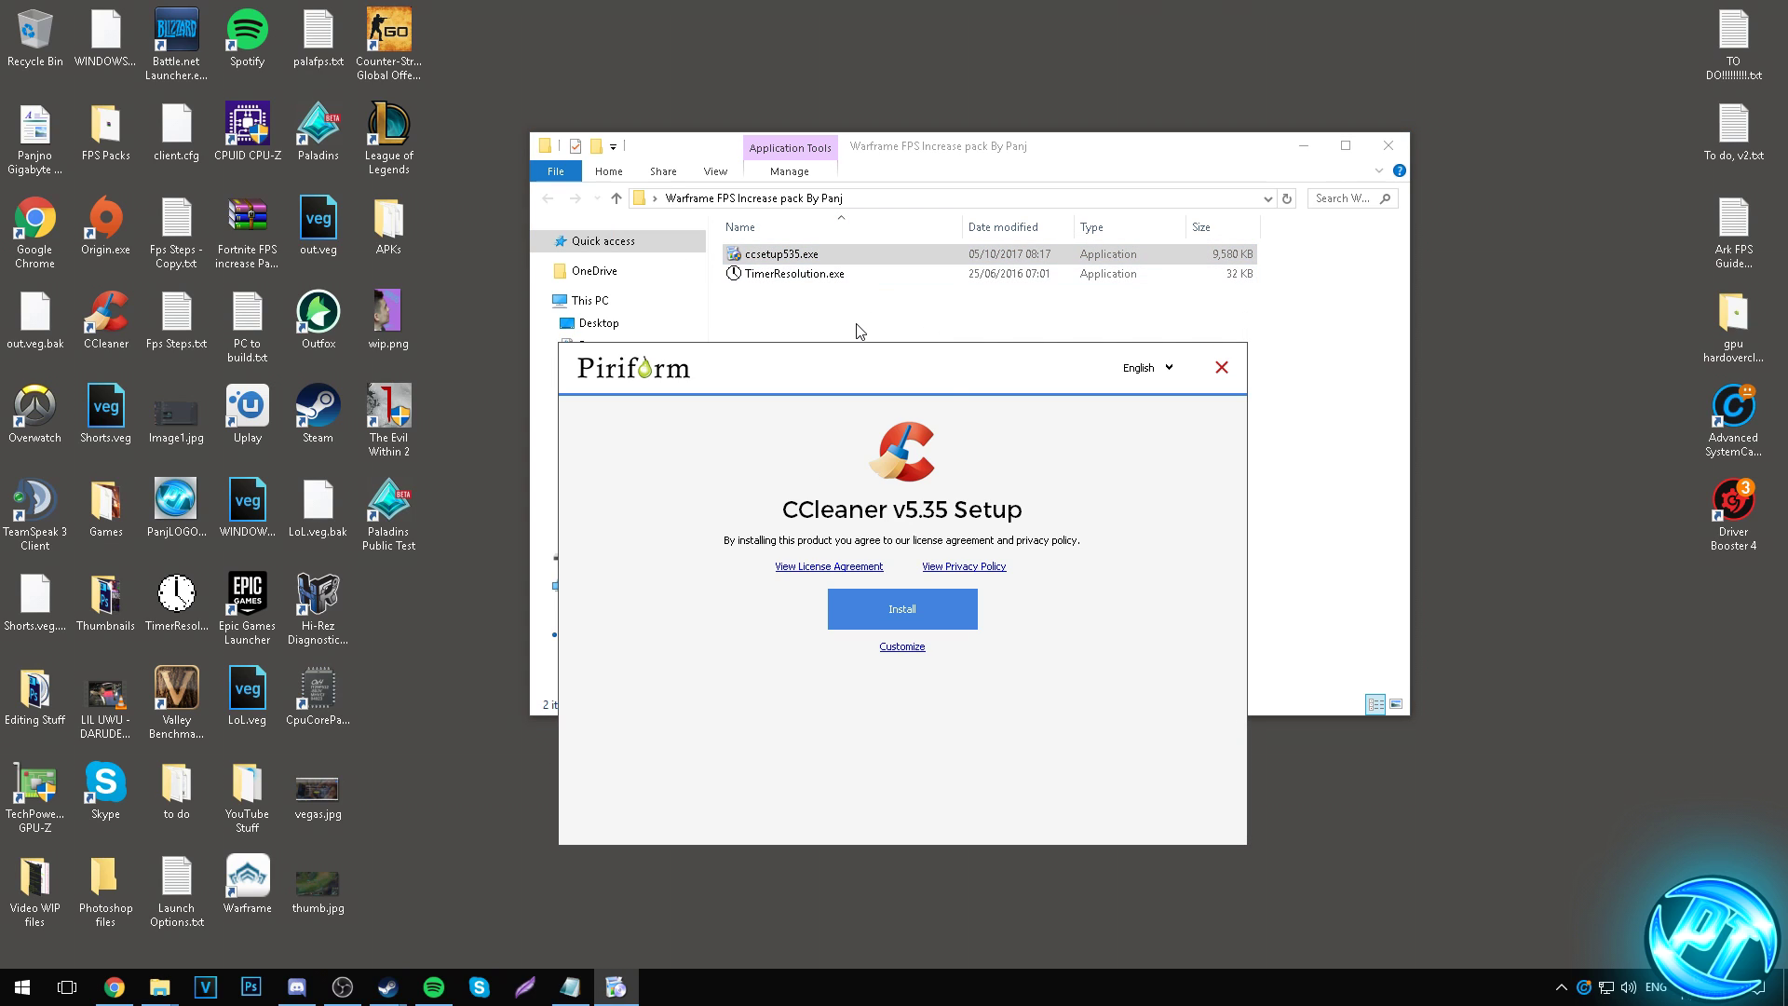
click(901, 619)
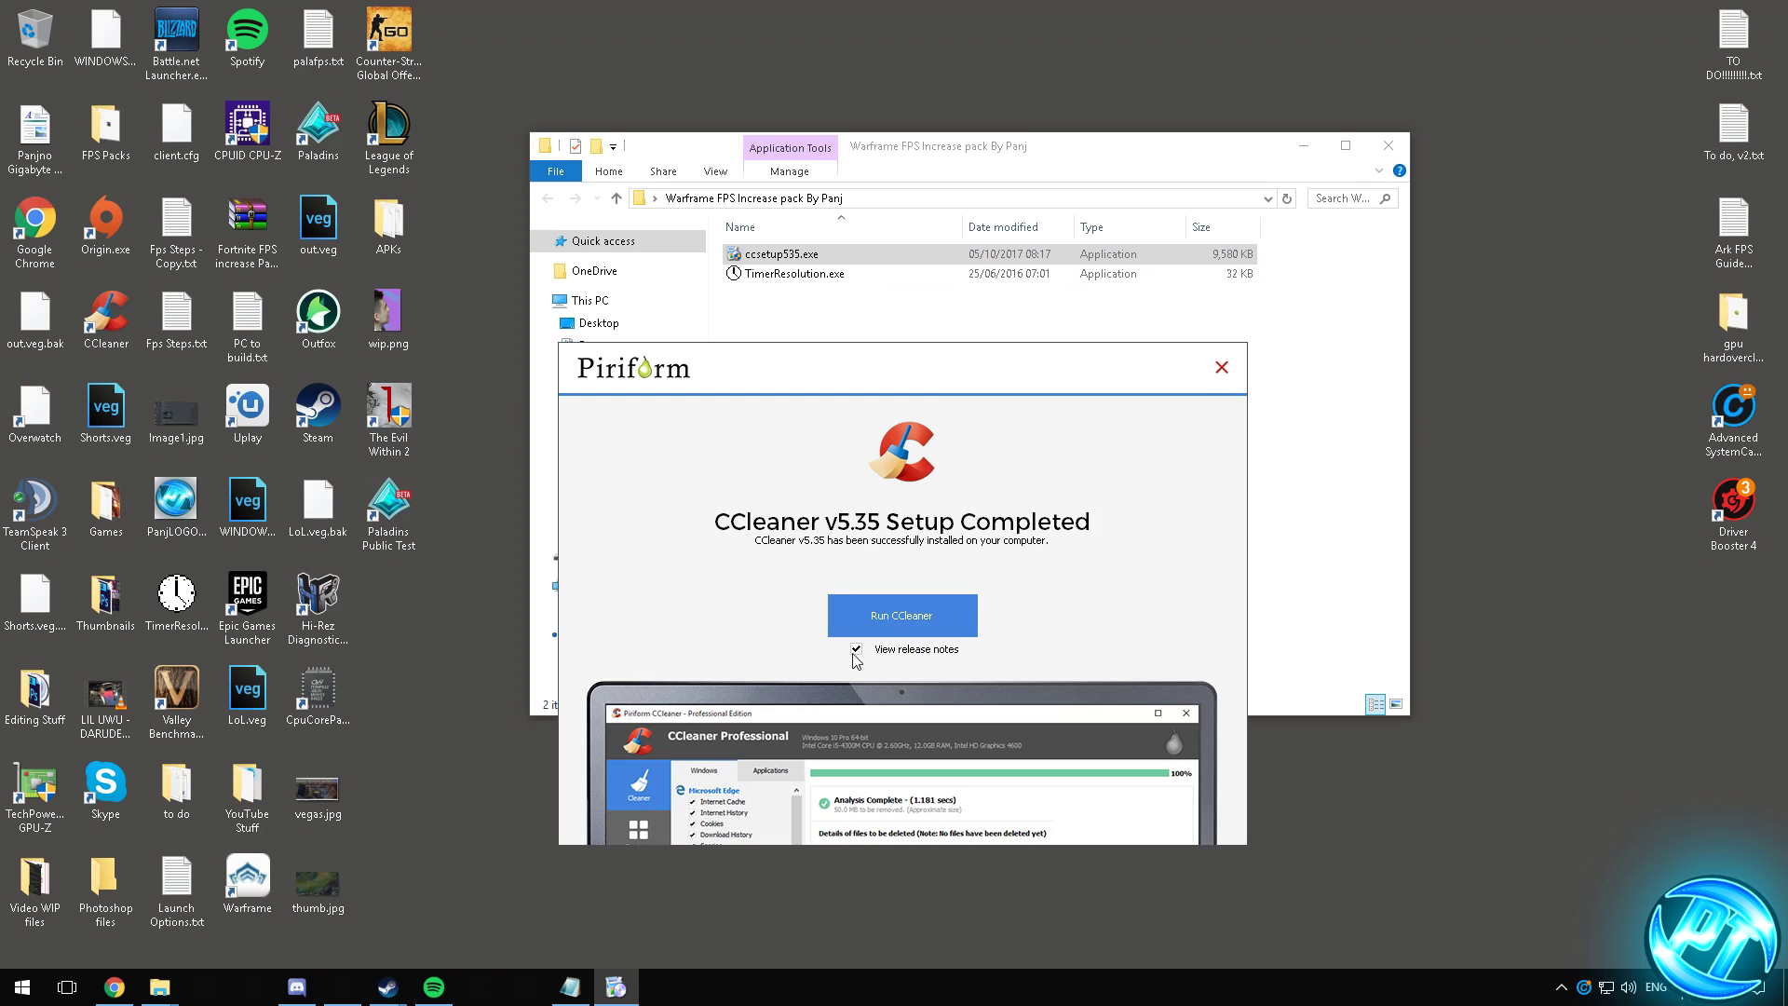
click(899, 616)
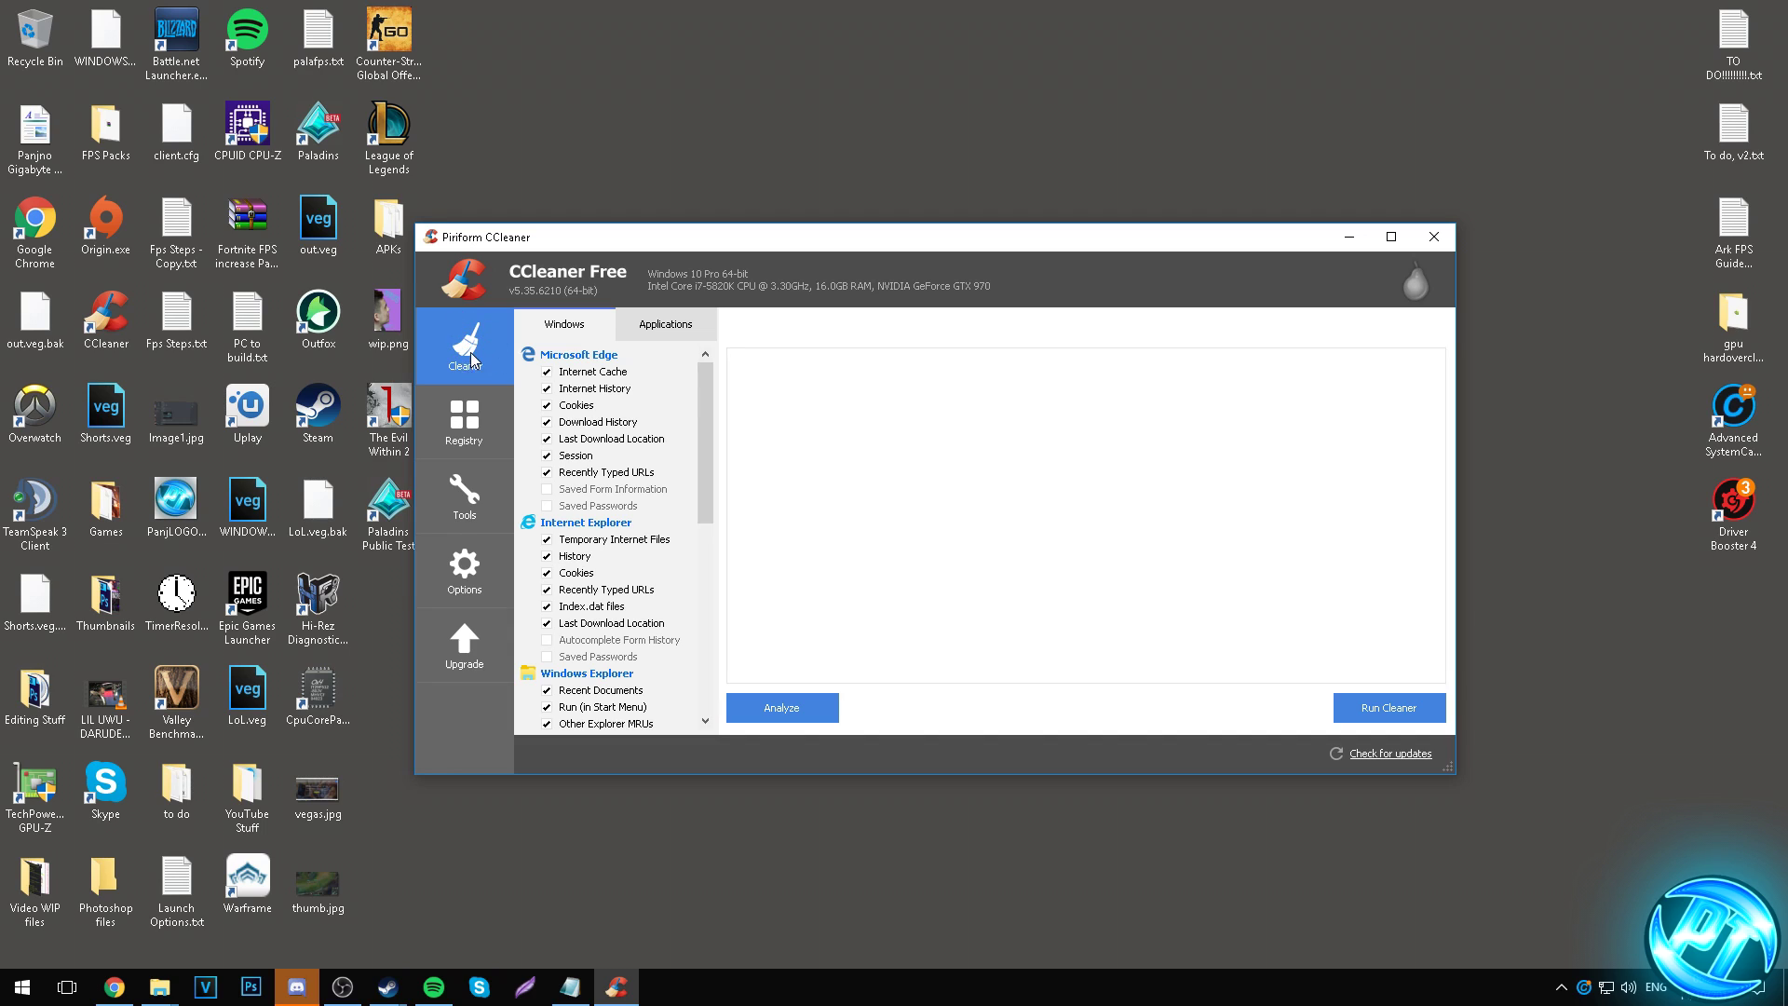
Analyze the computer for removable files in CCleaner and review the Windows and Applications cleaning options.
click(780, 713)
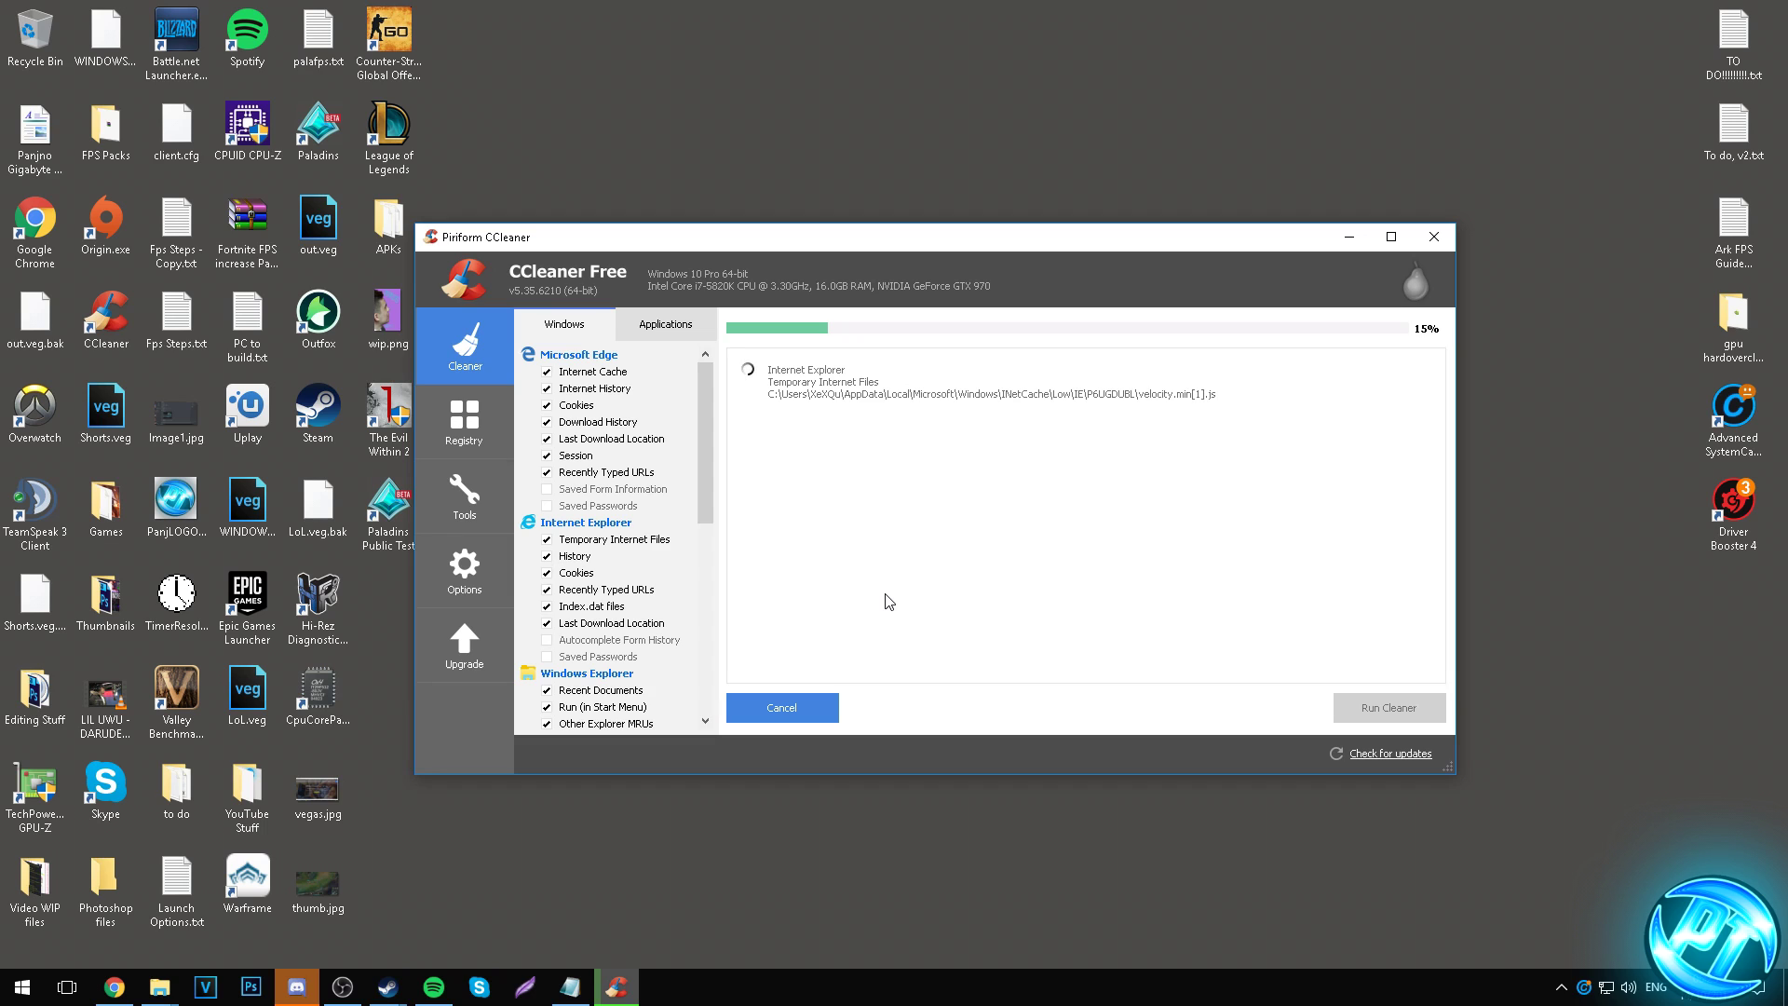
drag(707, 425, 708, 620)
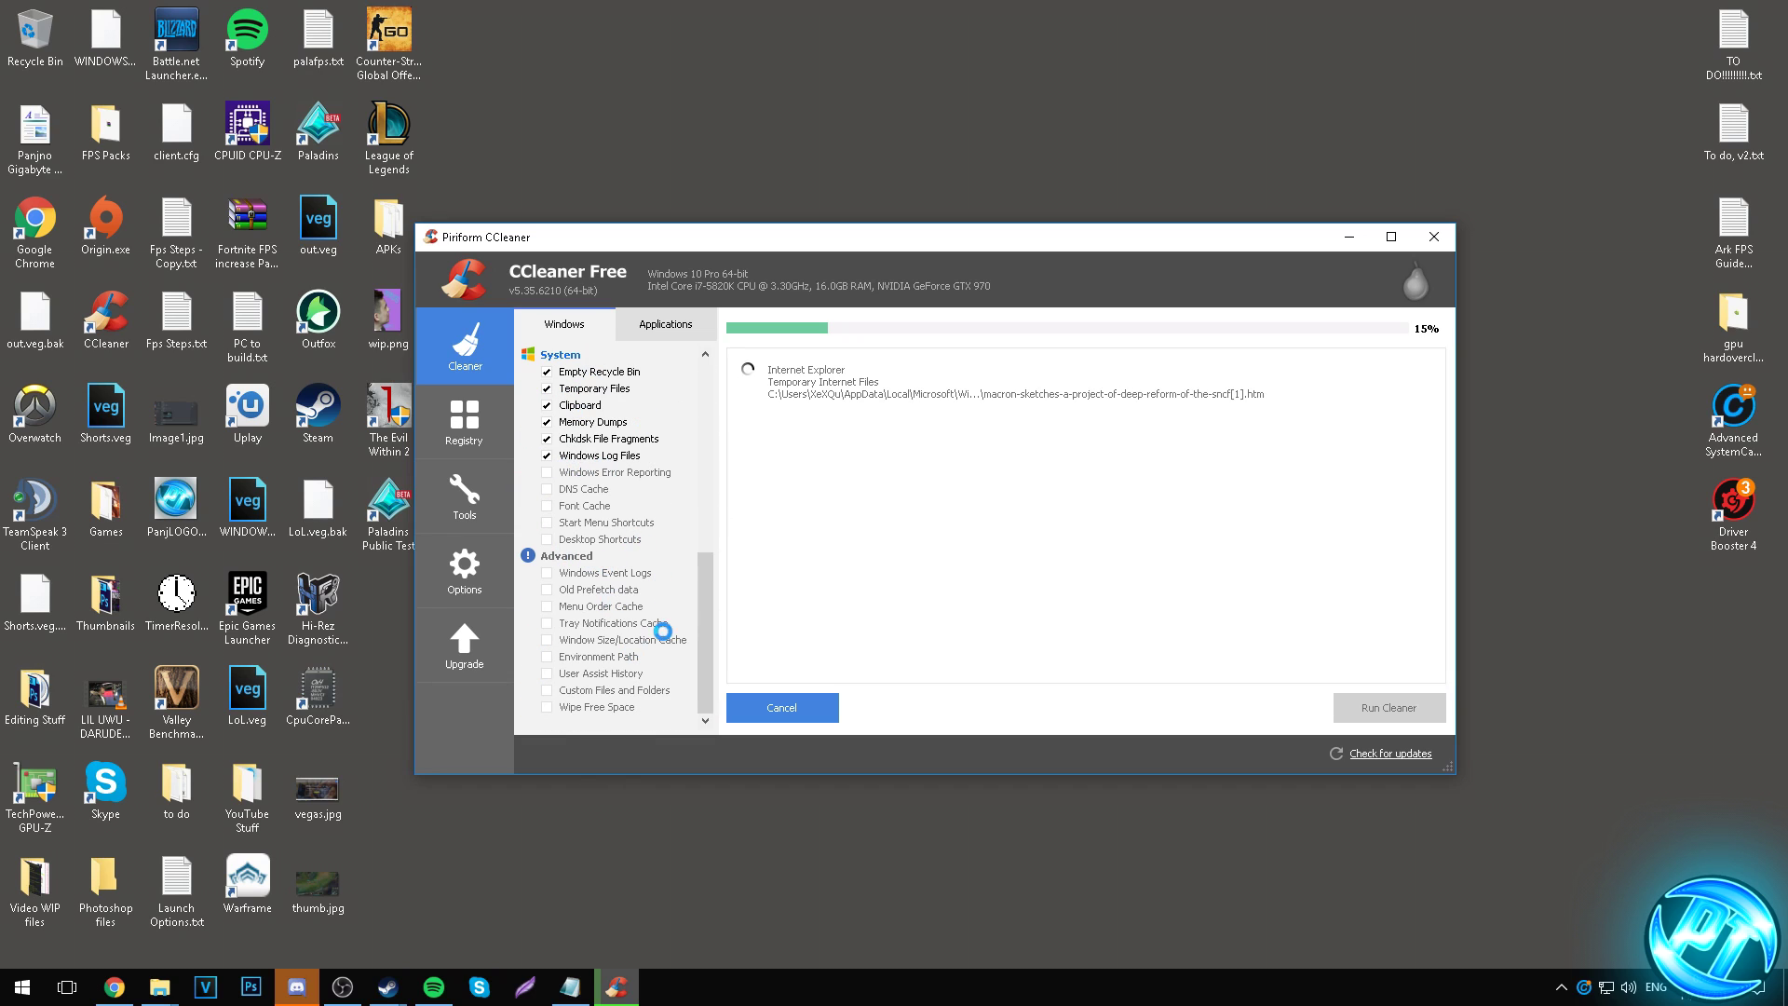
click(663, 326)
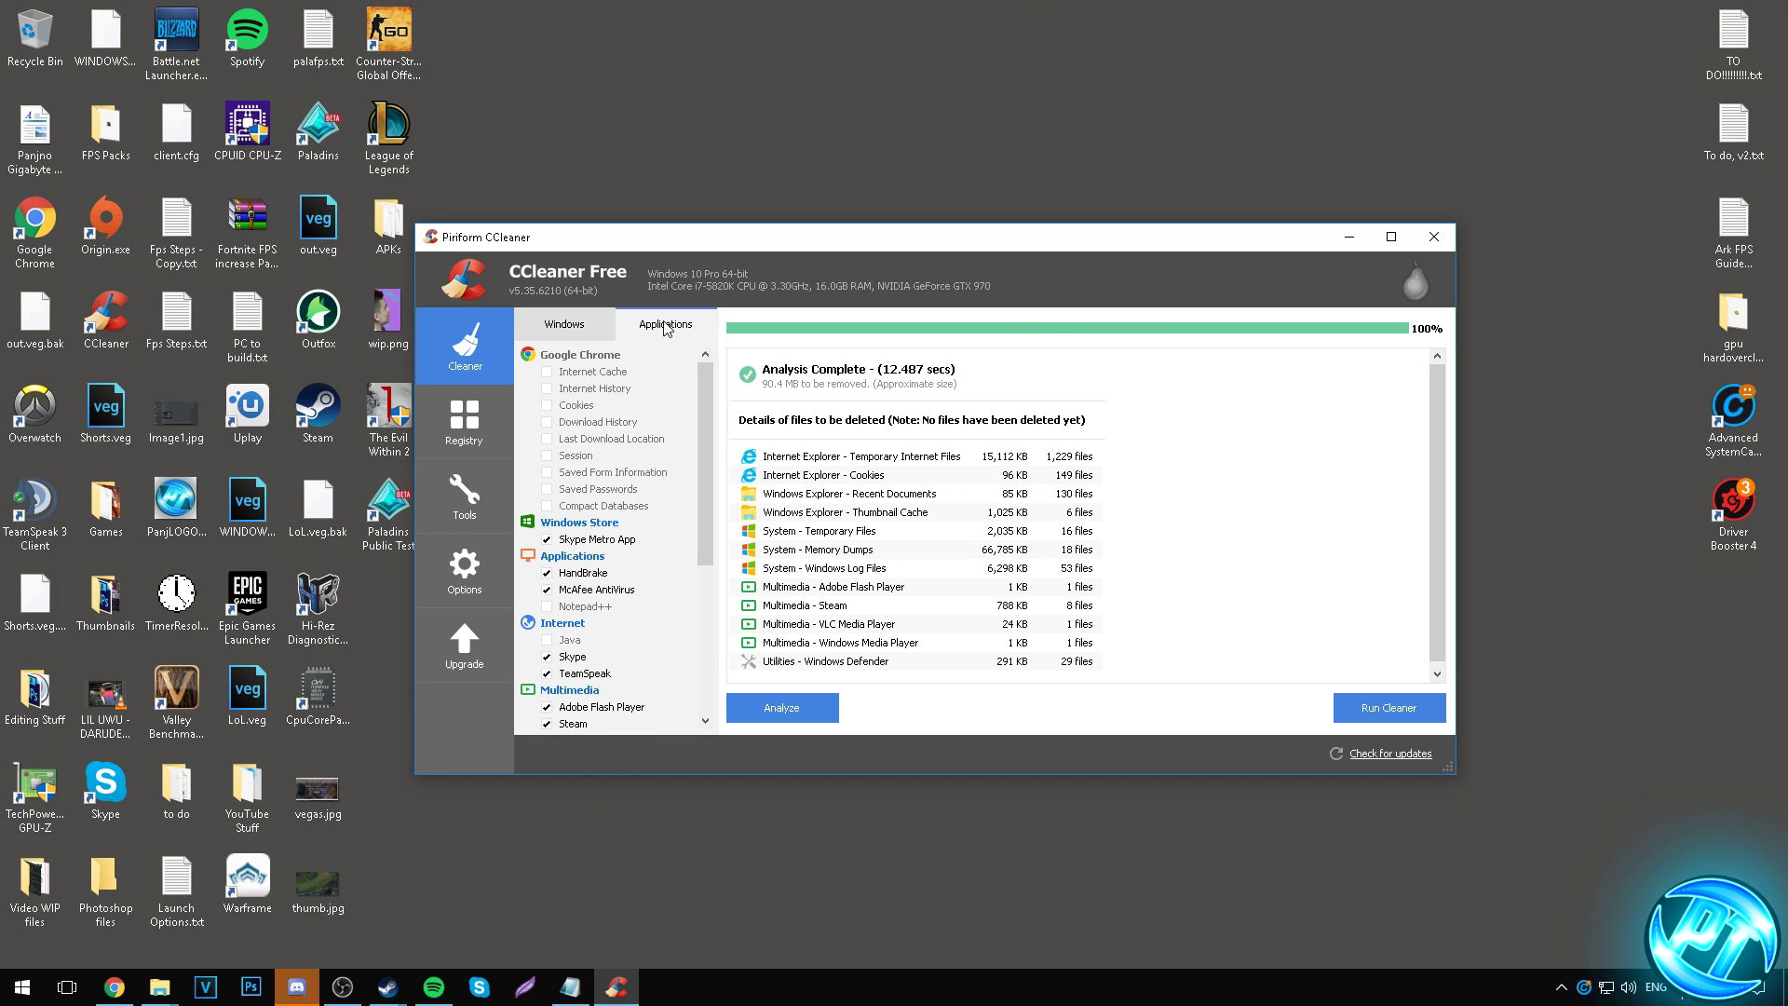
click(563, 325)
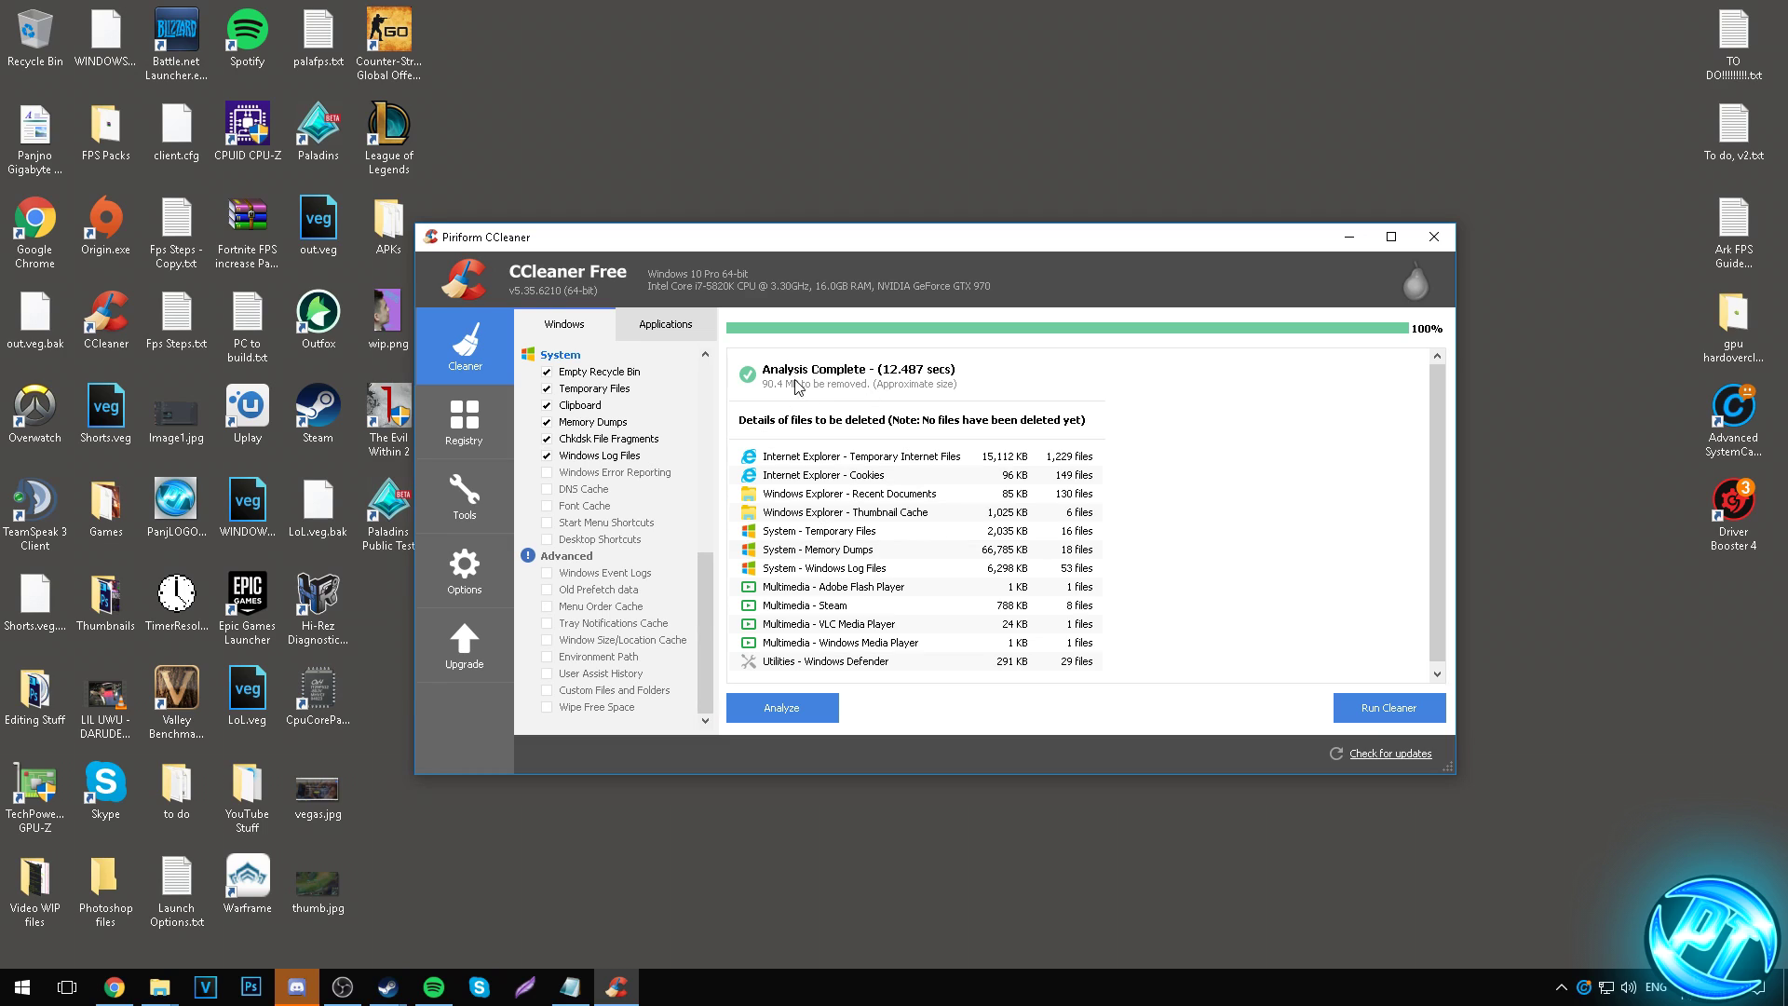
Run the CCleaner cleanup, allowing it to close Windows Explorer, analyze once more, and close CCleaner.
click(1397, 717)
click(1071, 479)
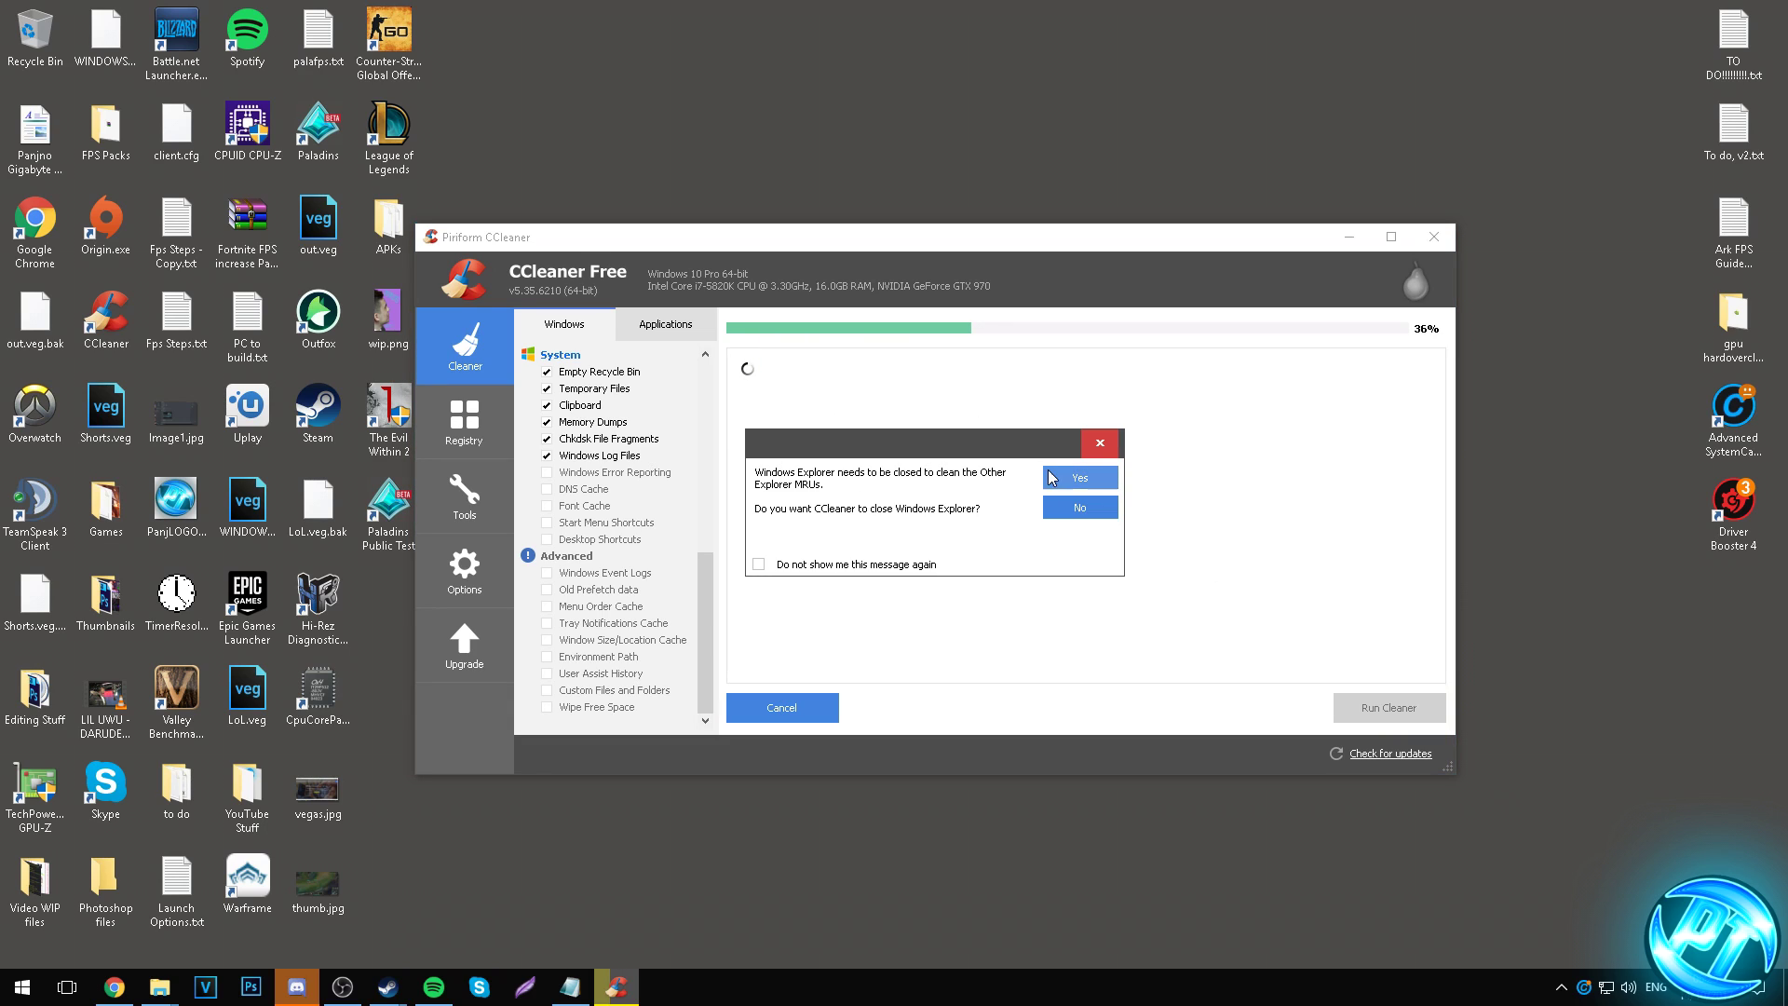
click(1096, 482)
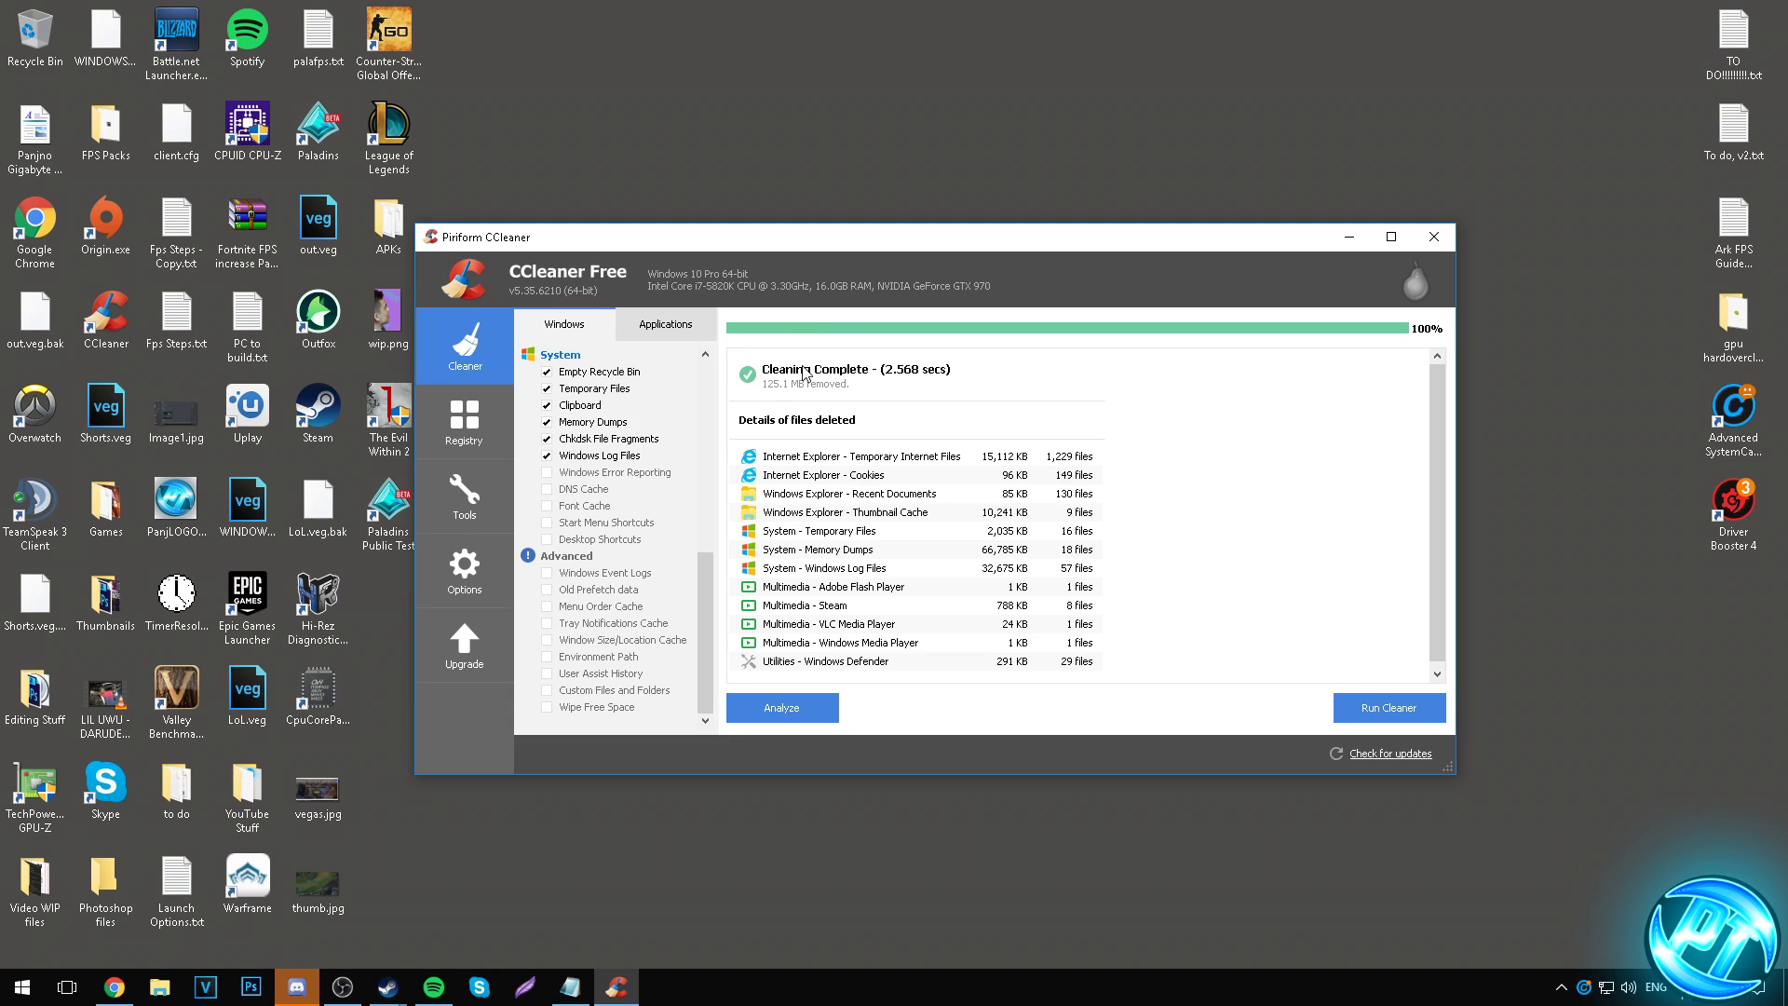
click(773, 706)
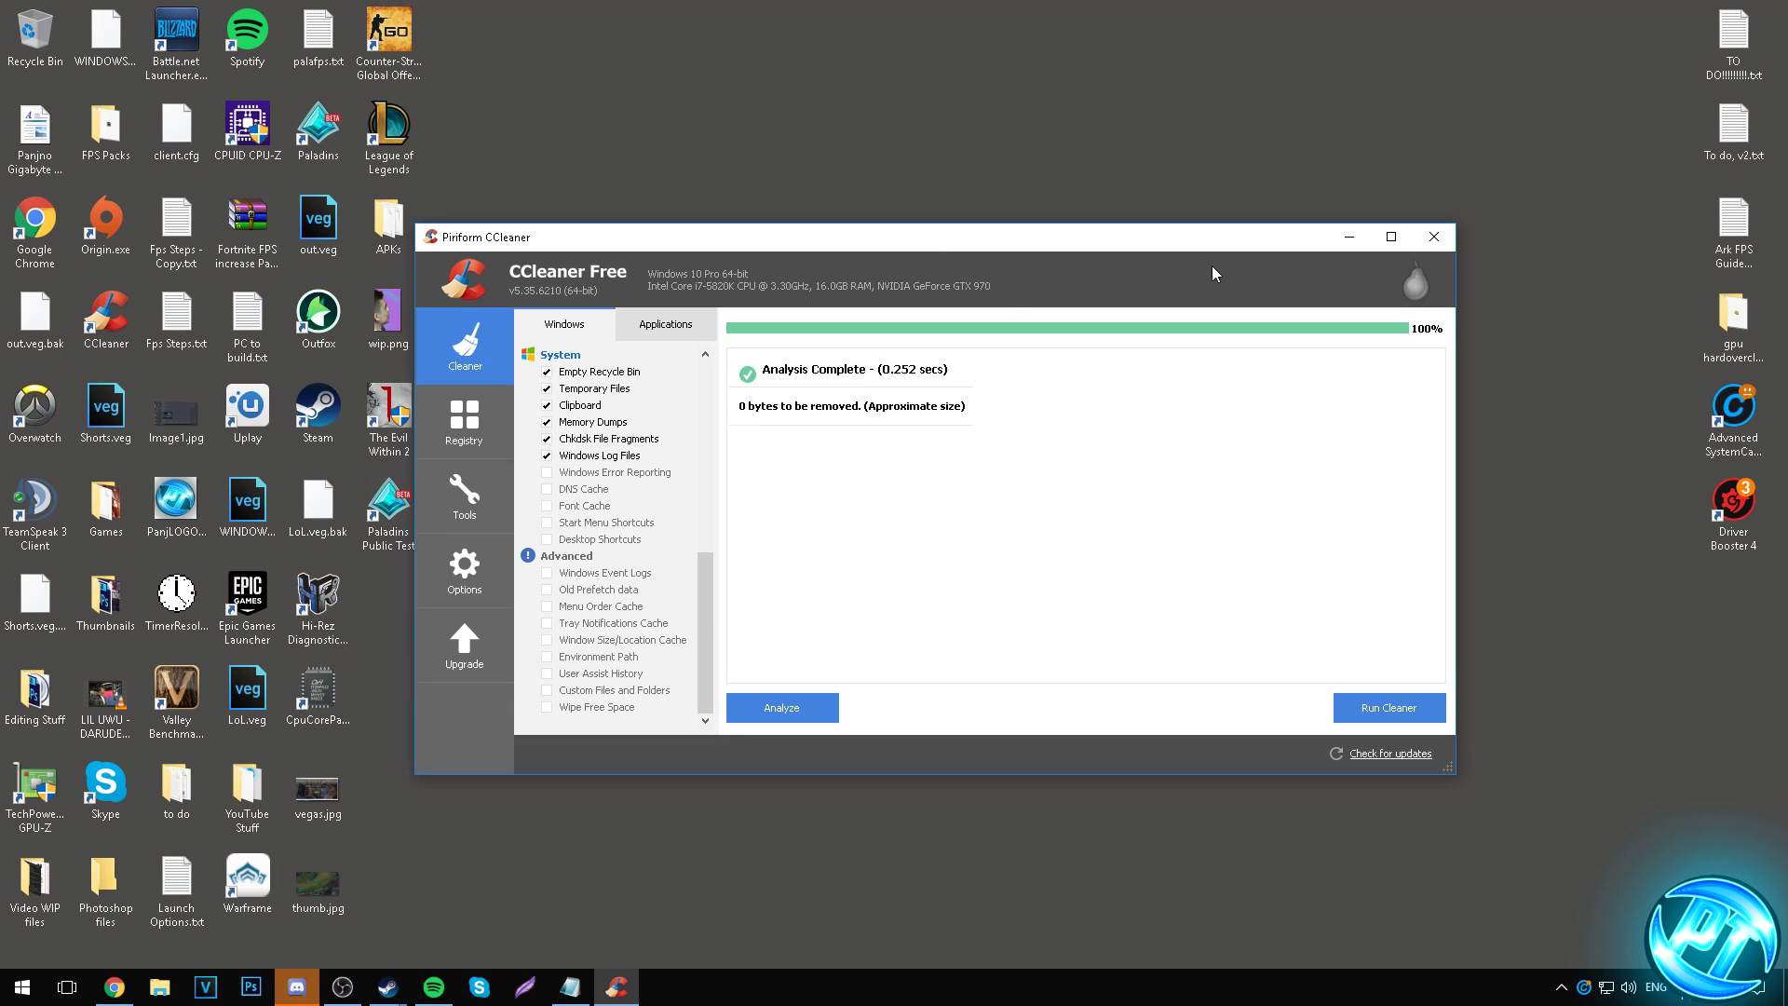
click(1435, 237)
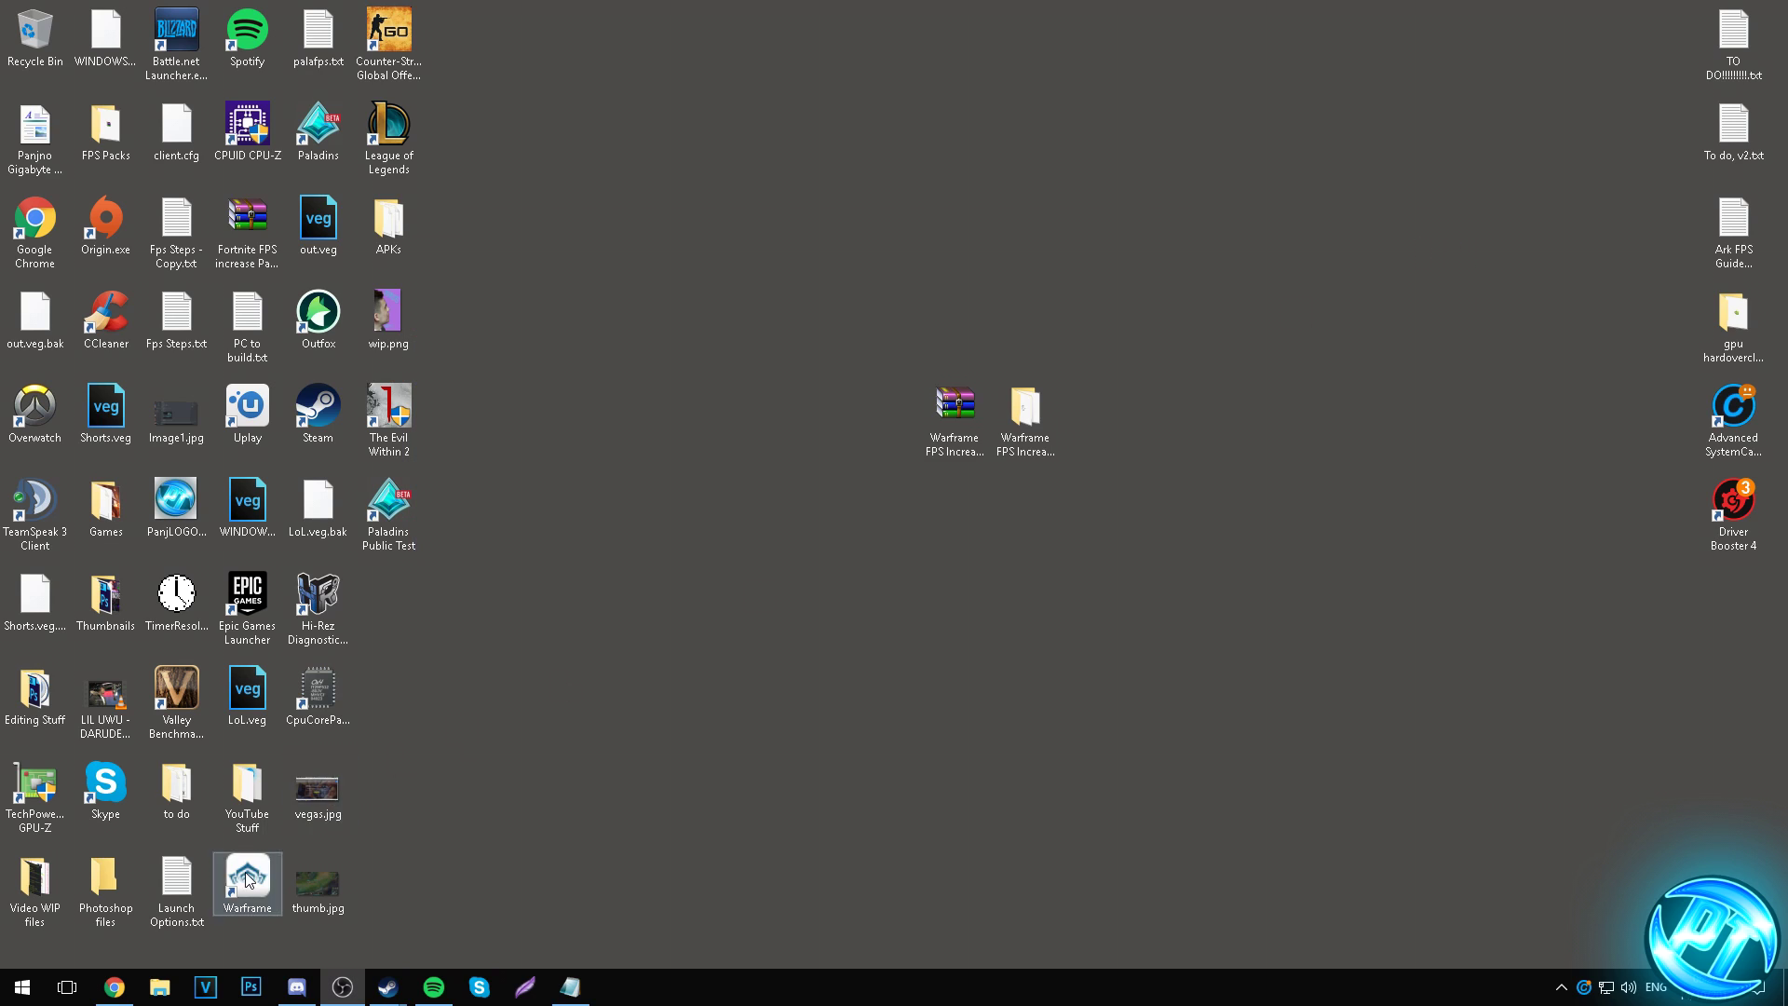
Switch to Chrome and download GeForce Experience for automatic driver updates from the GeForce drivers page.
click(114, 986)
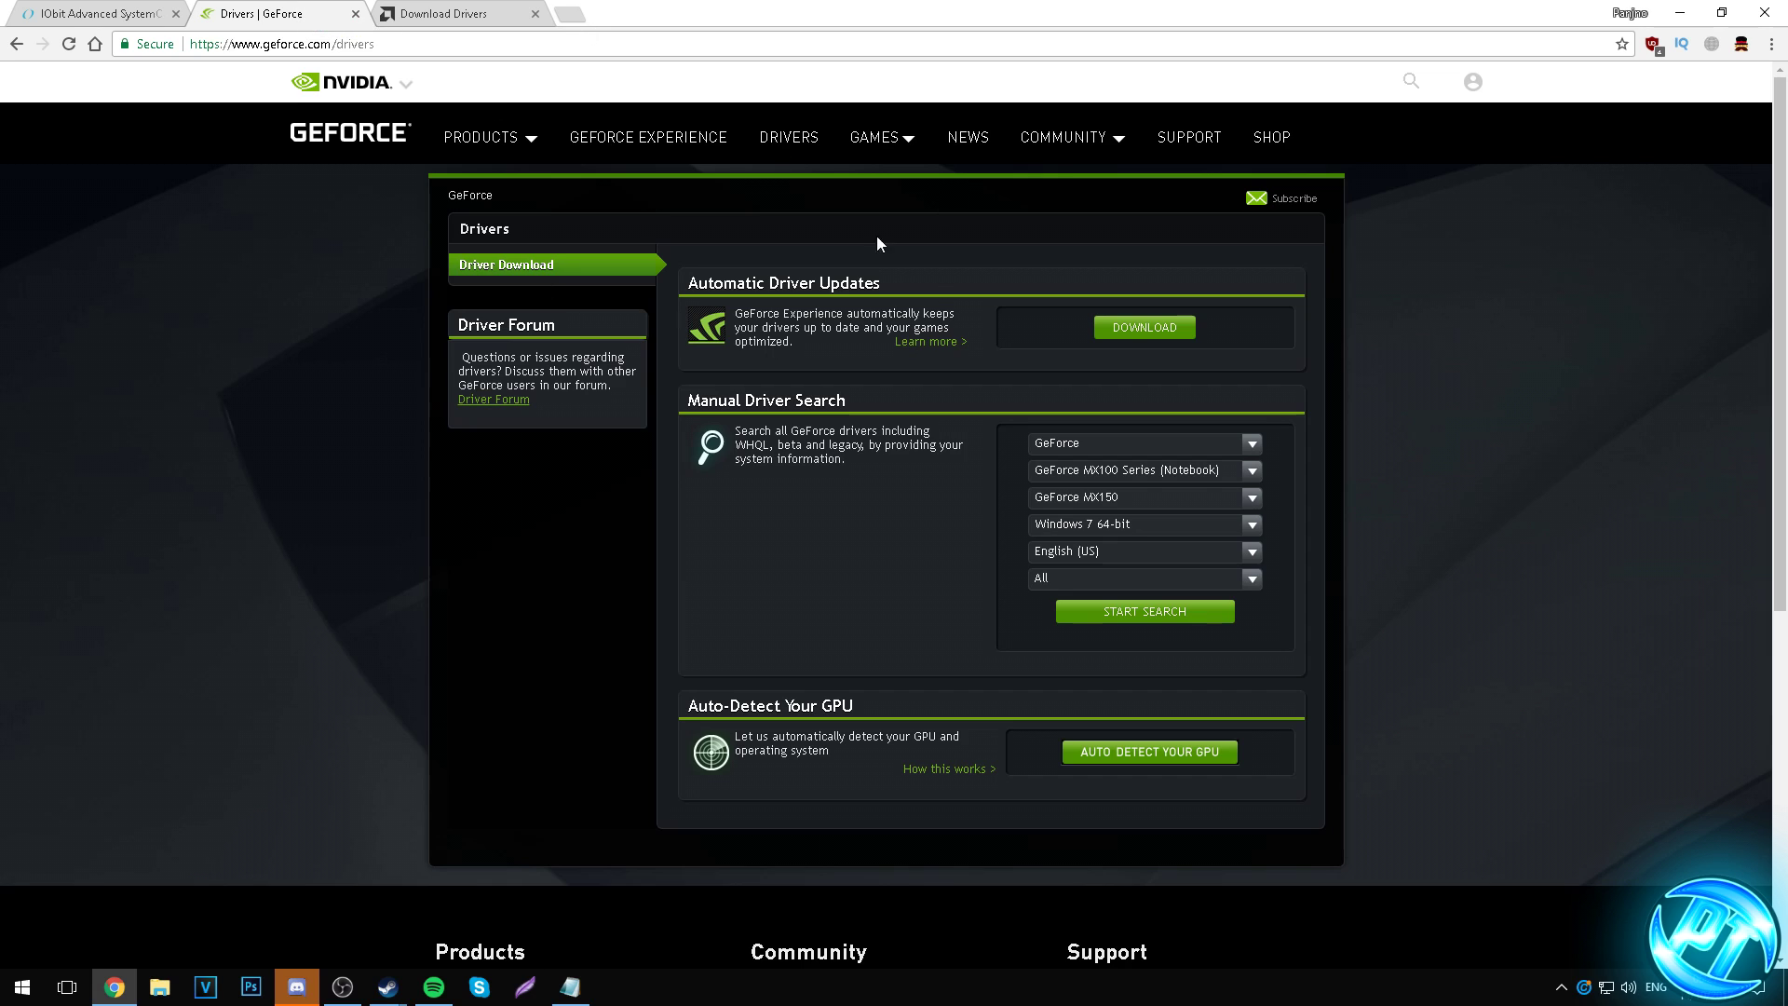
drag(762, 276, 849, 279)
click(968, 277)
click(1143, 332)
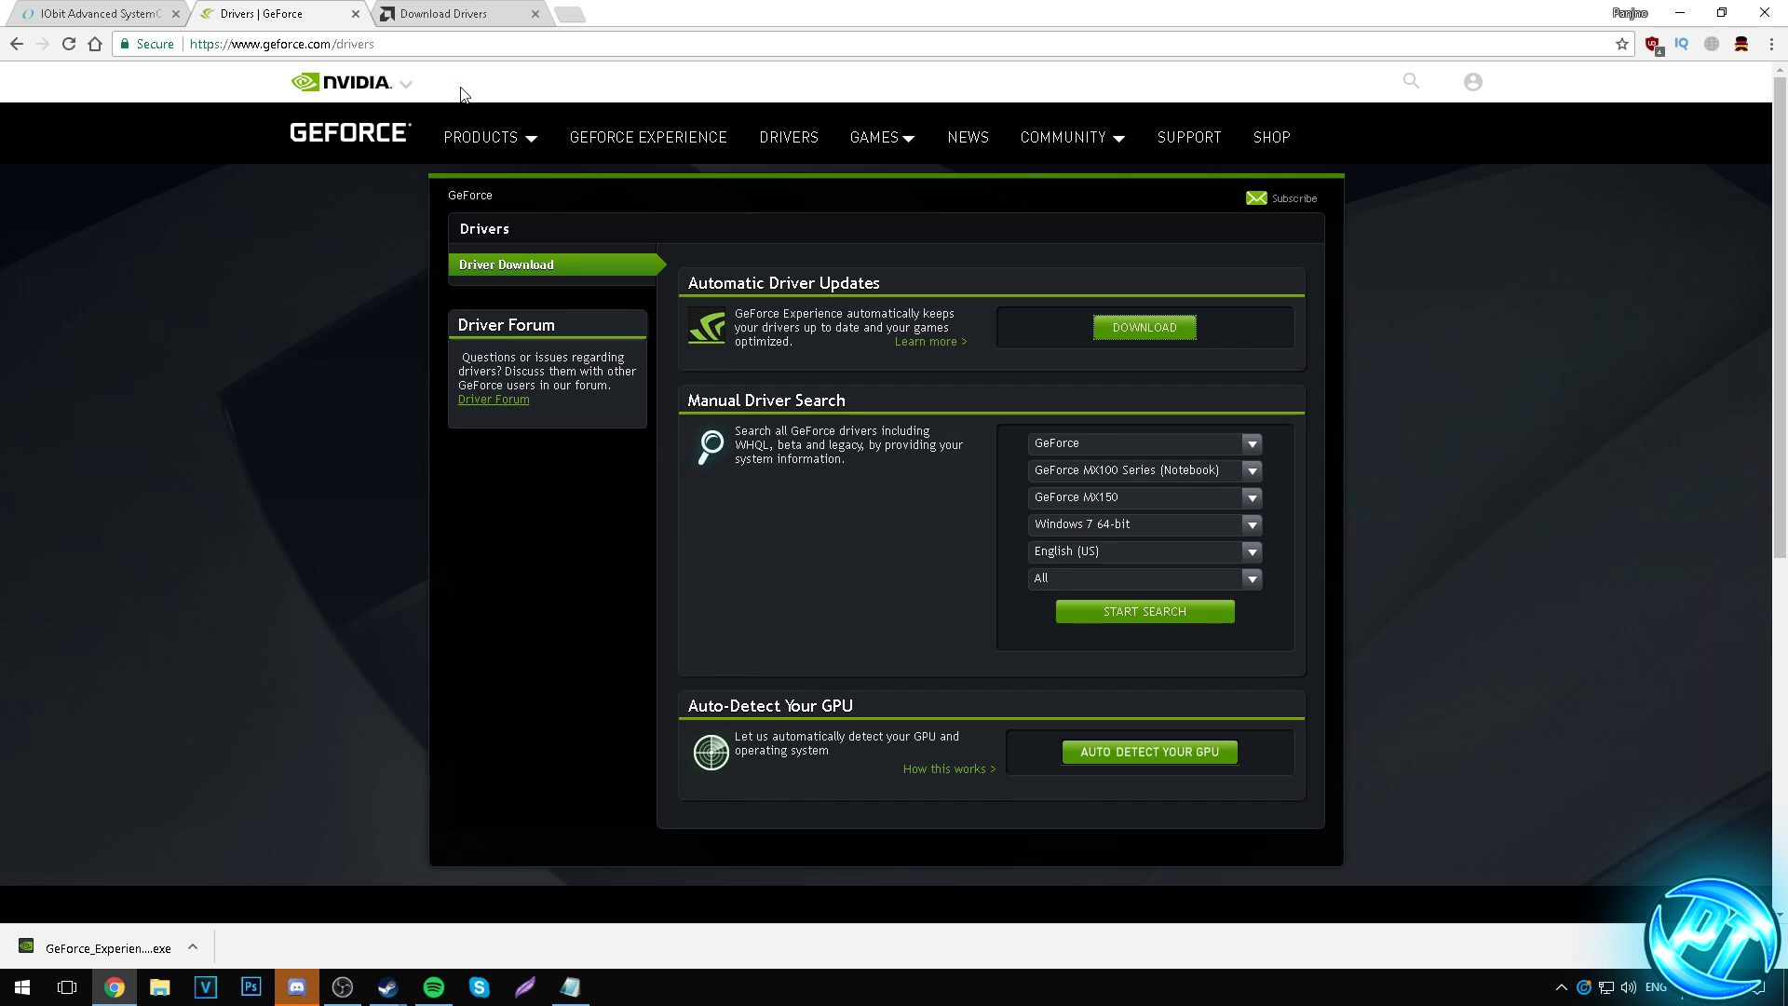
Download the tool that automatically detects and installs the driver from the AMD drivers page.
click(439, 13)
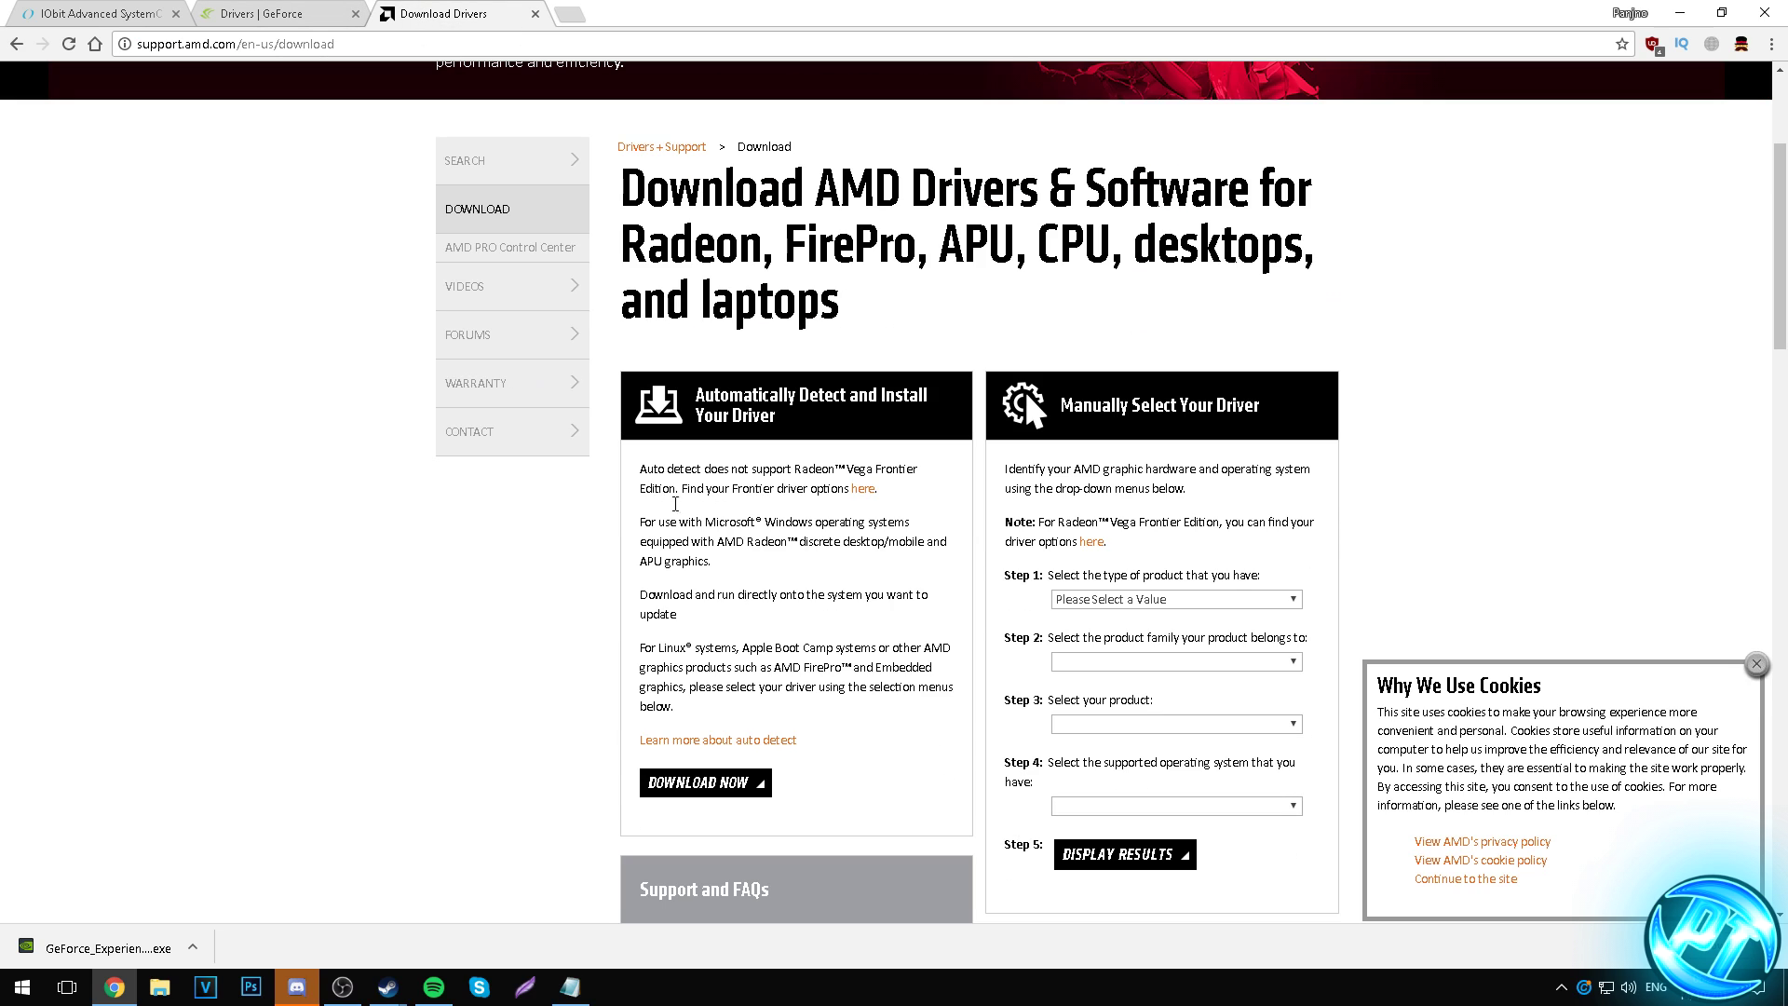
scroll(707, 391, down, 3)
drag(719, 395, 909, 395)
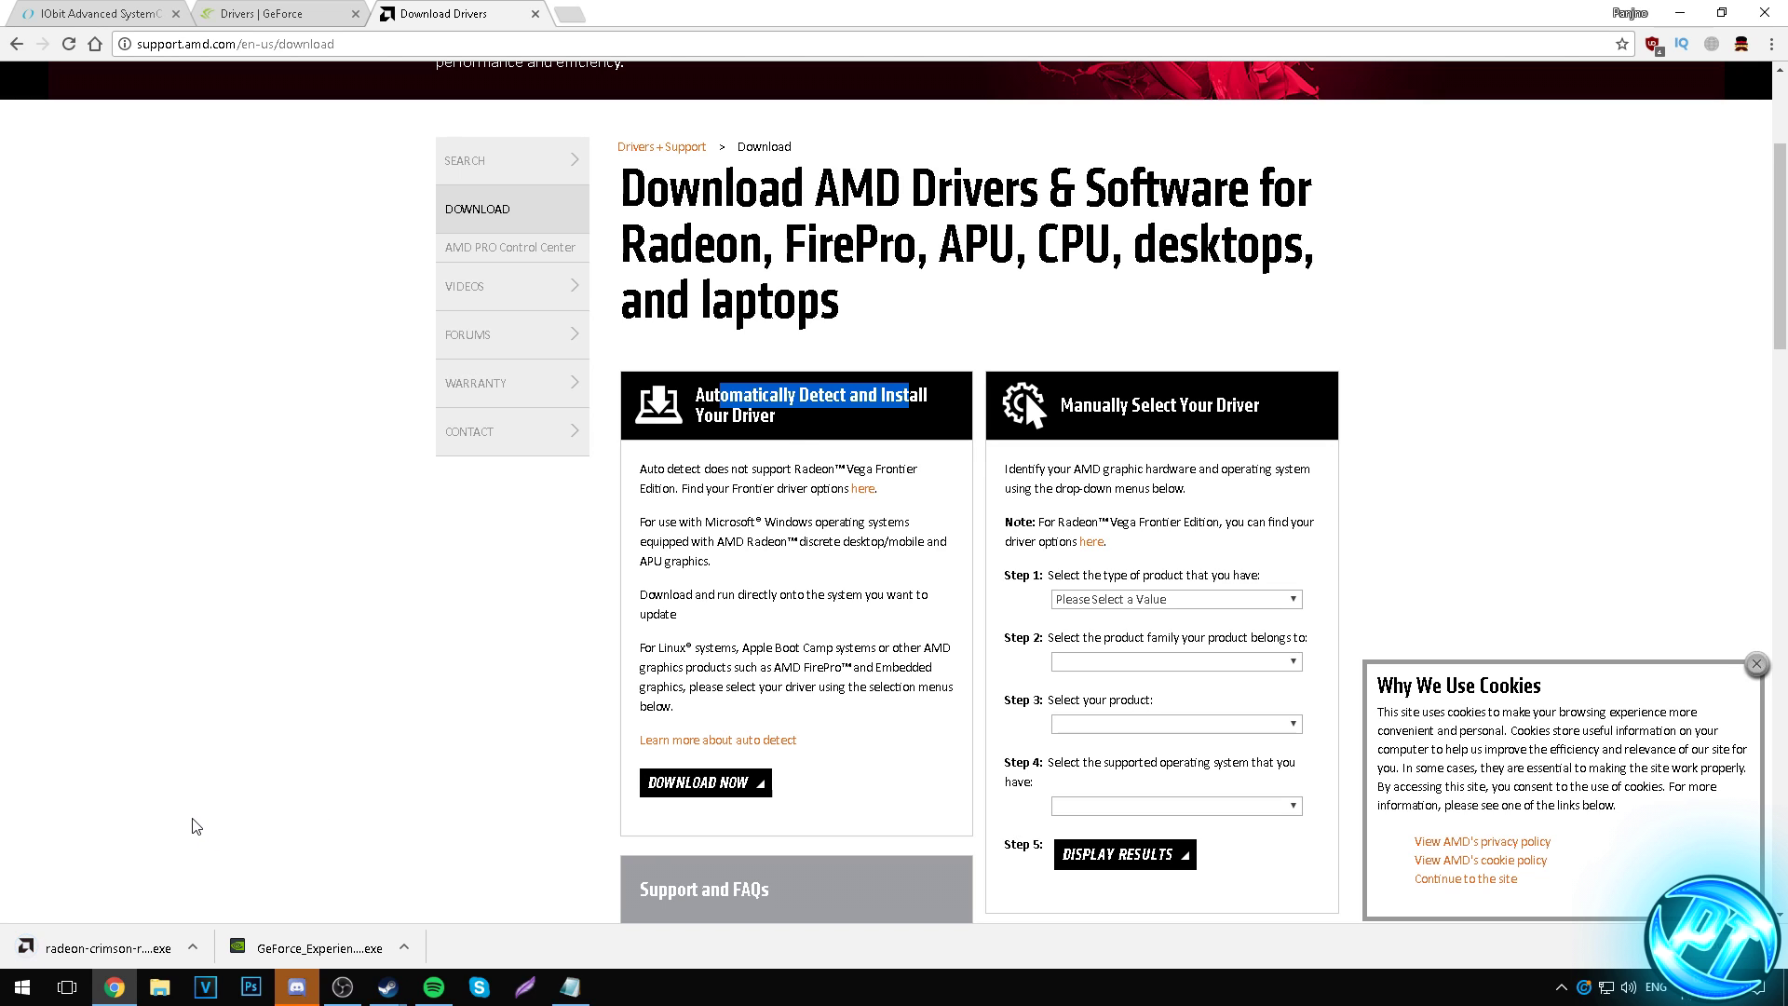
View the IObit Advanced SystemCare web page, and open the desktop program at its Clean & Optimize options.
click(120, 9)
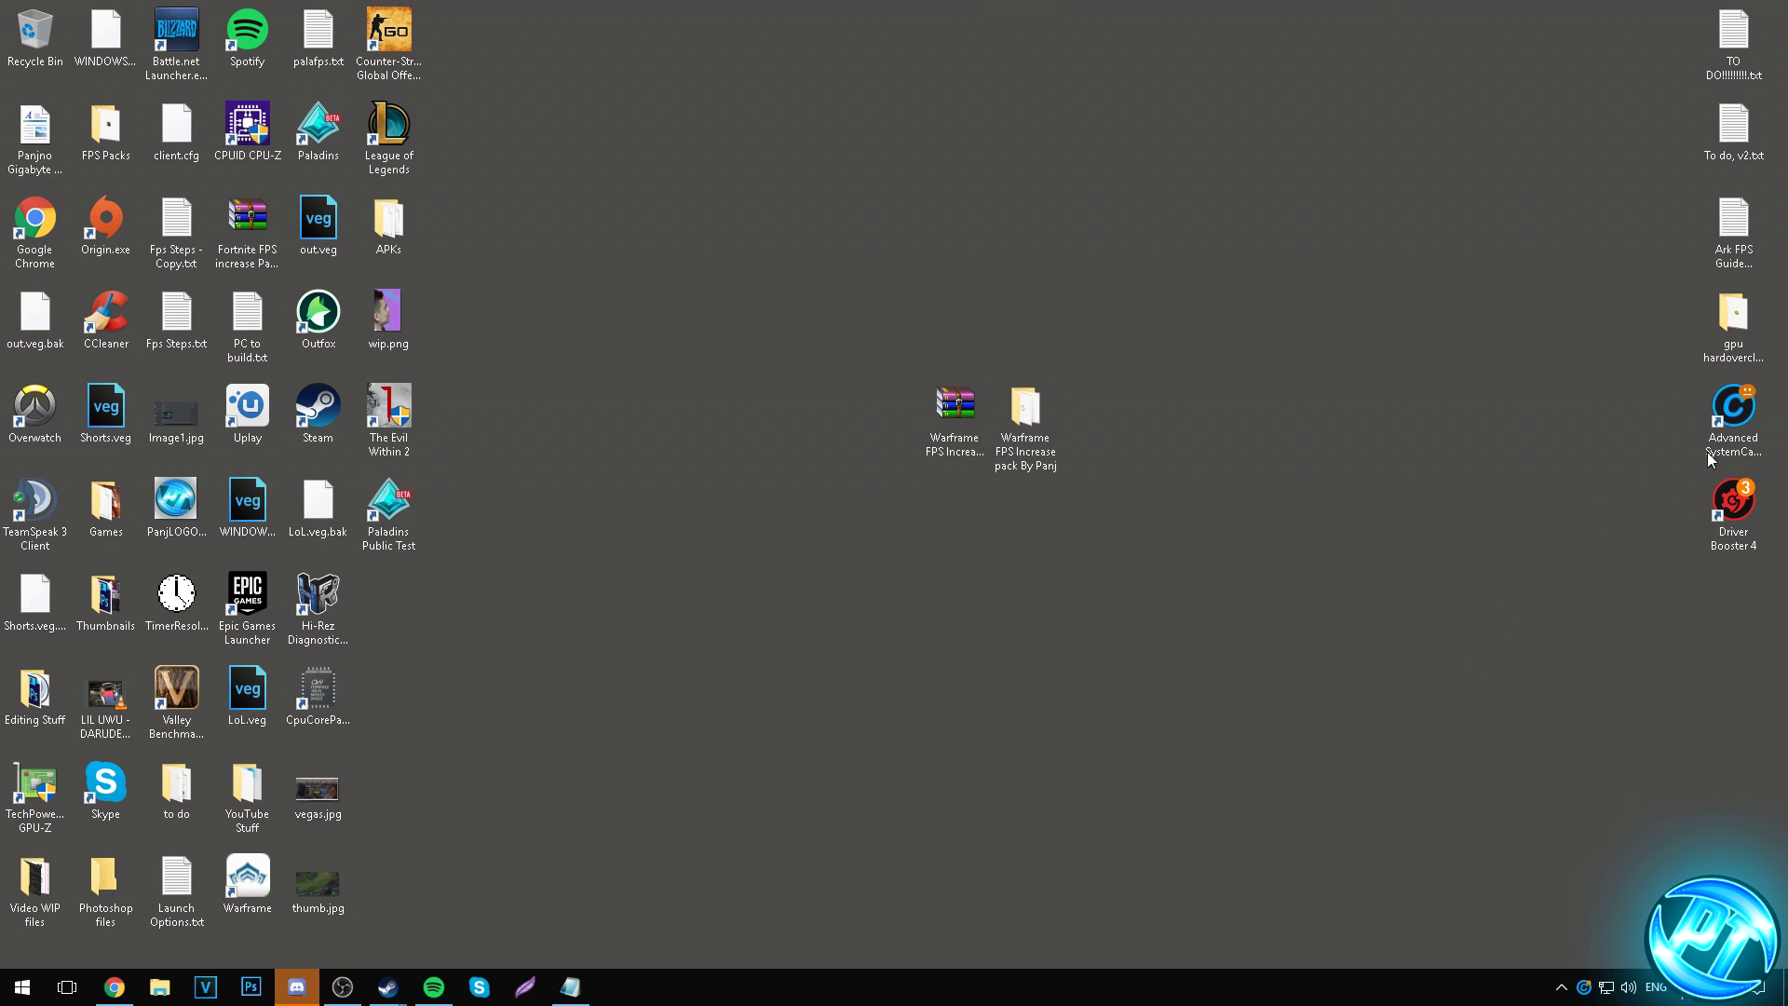
double_click(1739, 410)
drag(1217, 231, 971, 198)
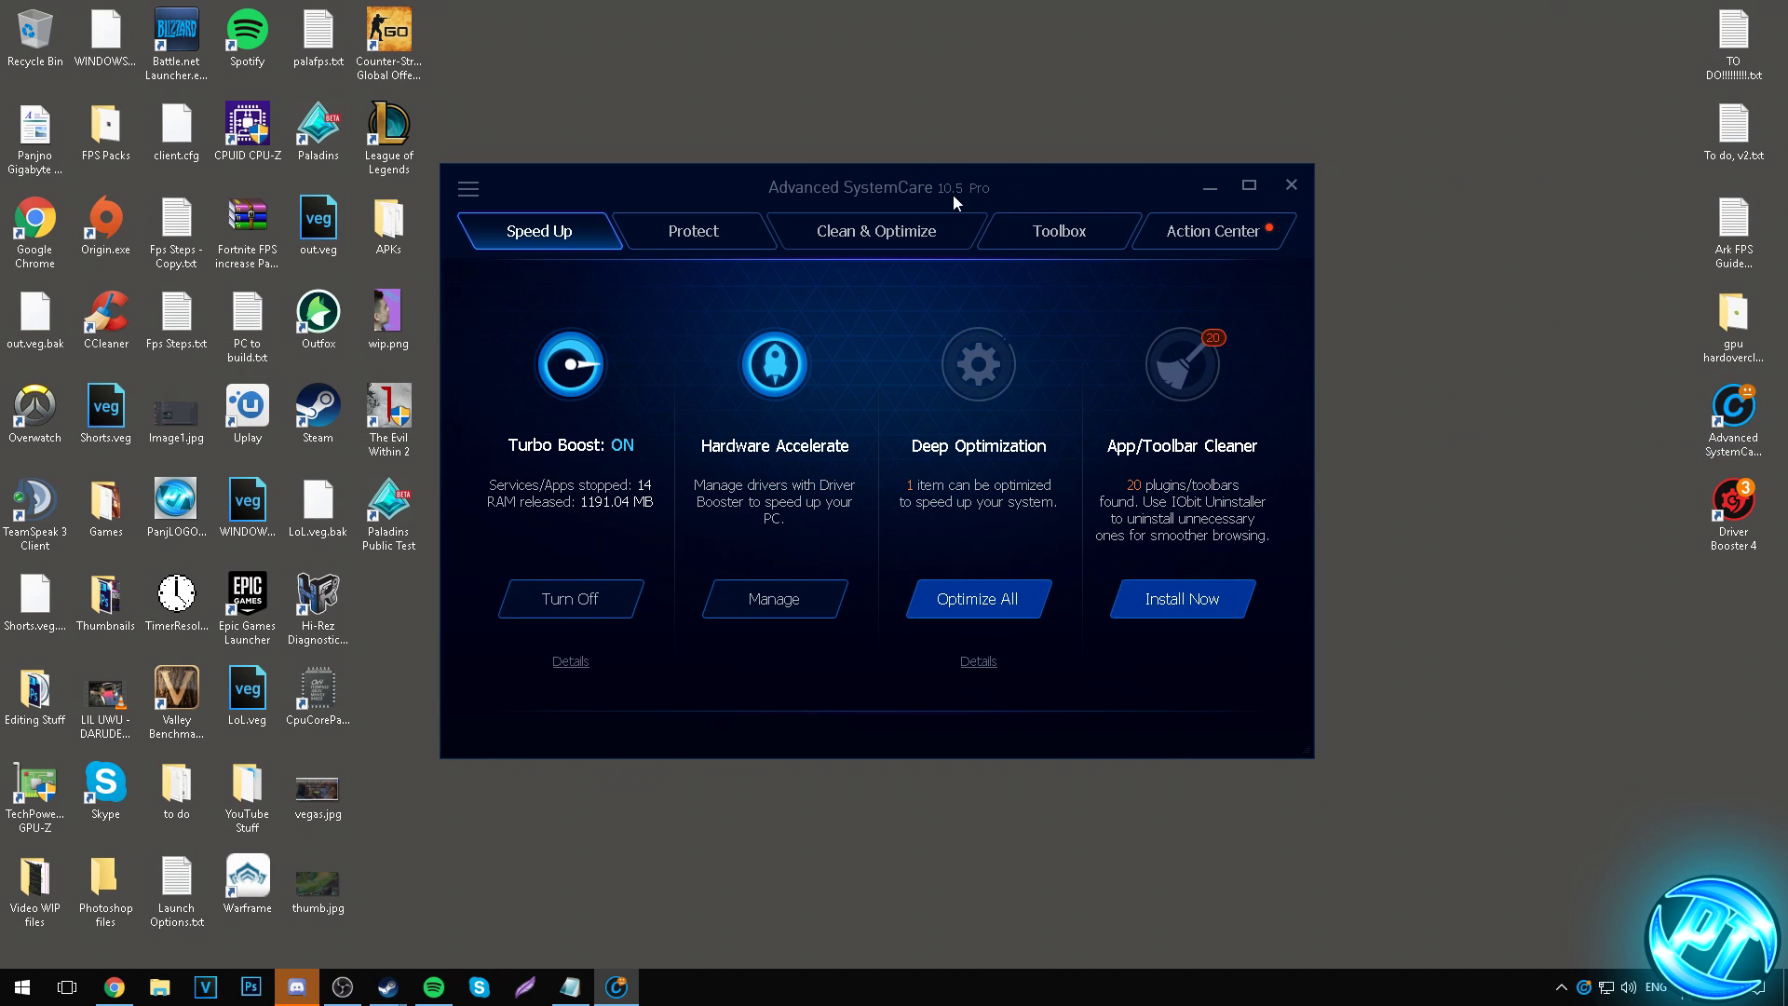
click(888, 233)
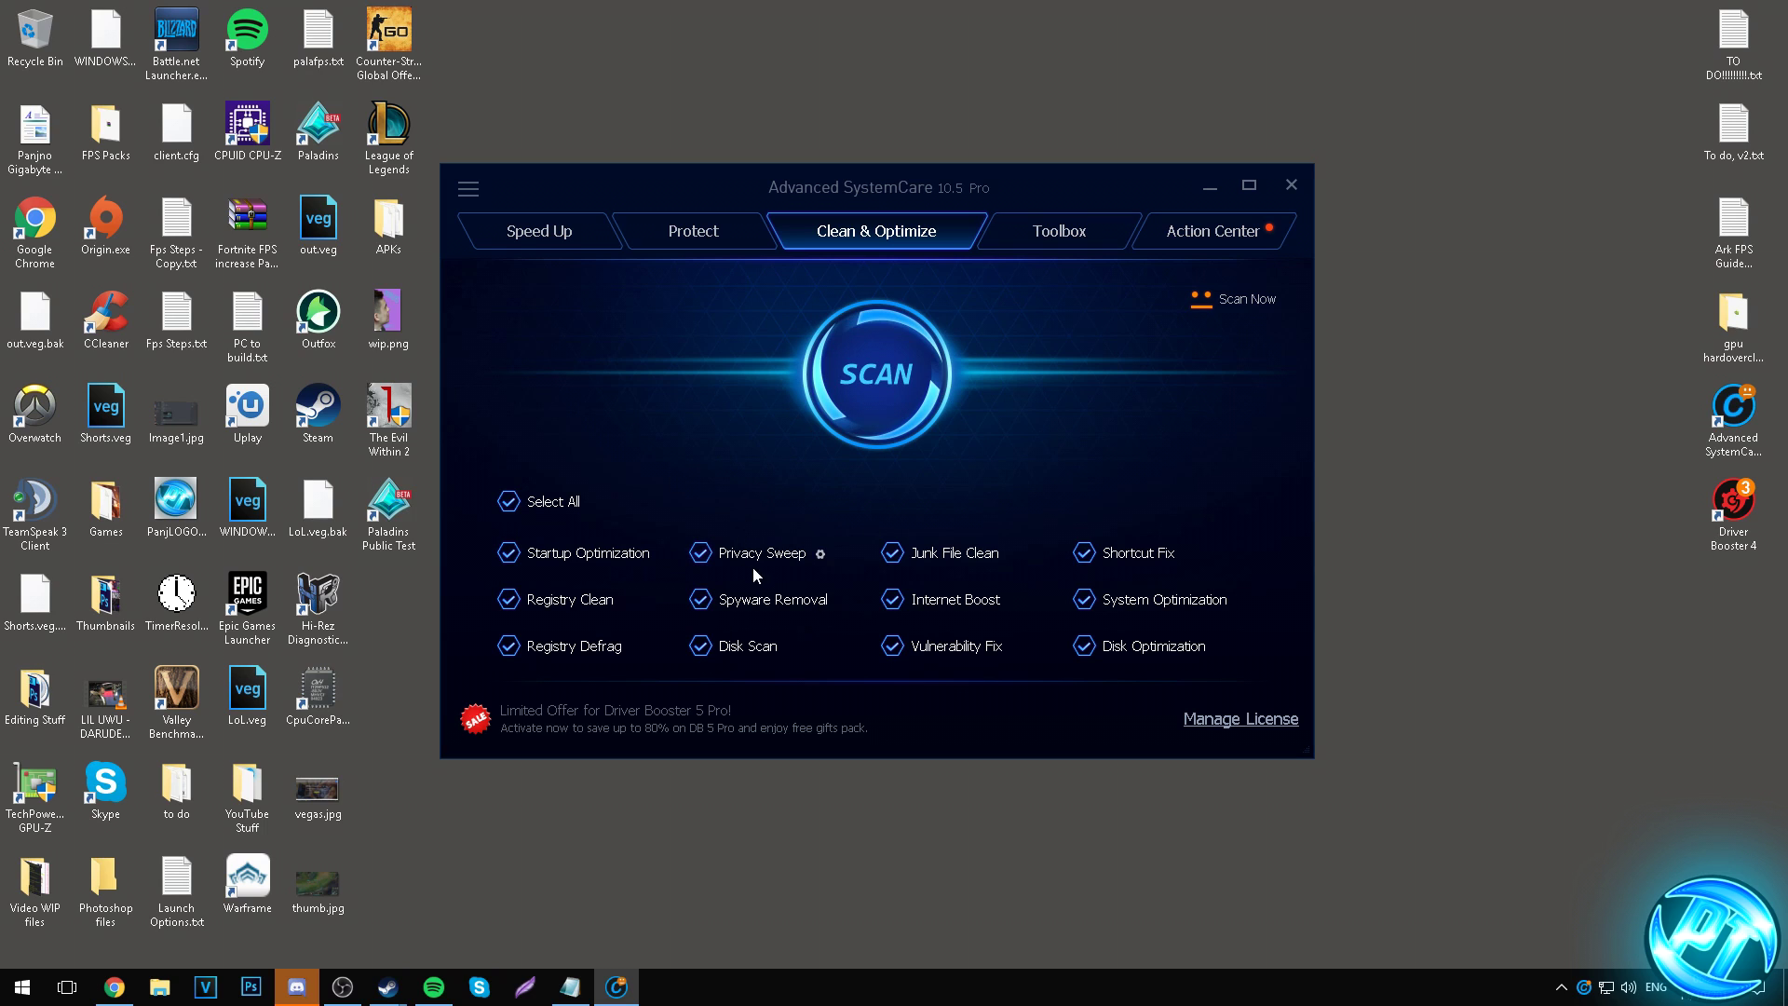
Scan the computer with all Clean & Optimize modules selected, fix all found items, and finish.
click(523, 502)
click(503, 503)
click(903, 351)
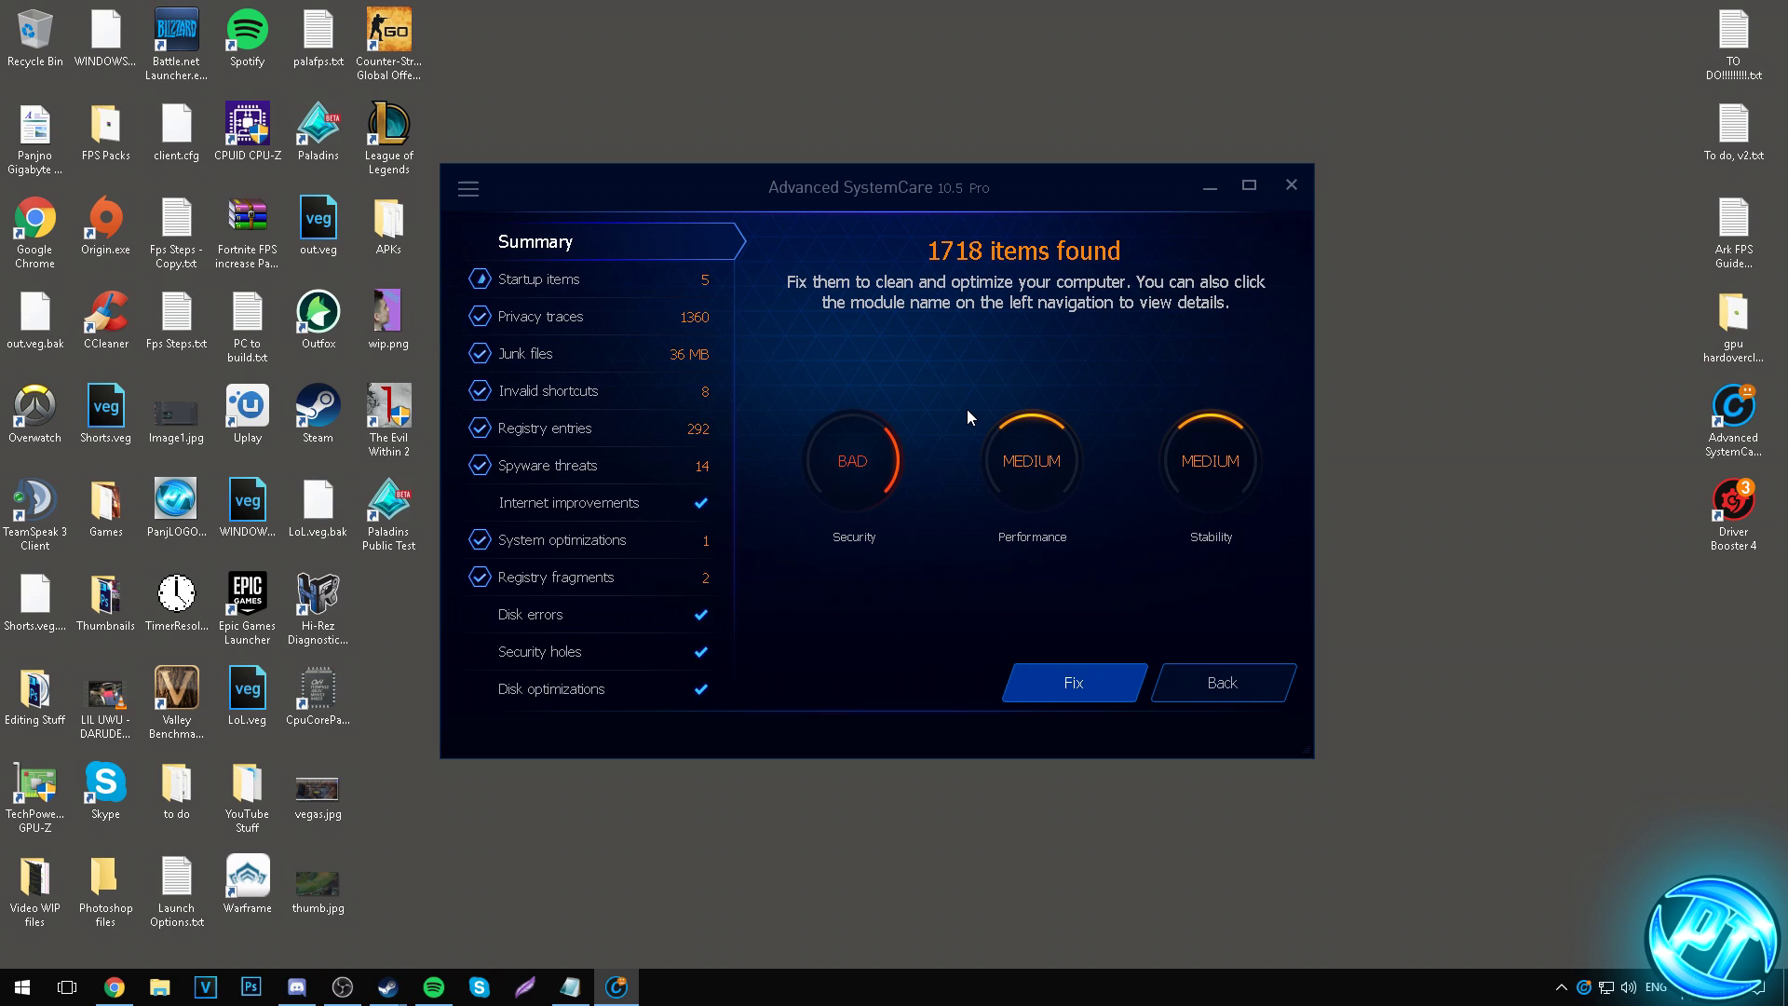
click(1101, 676)
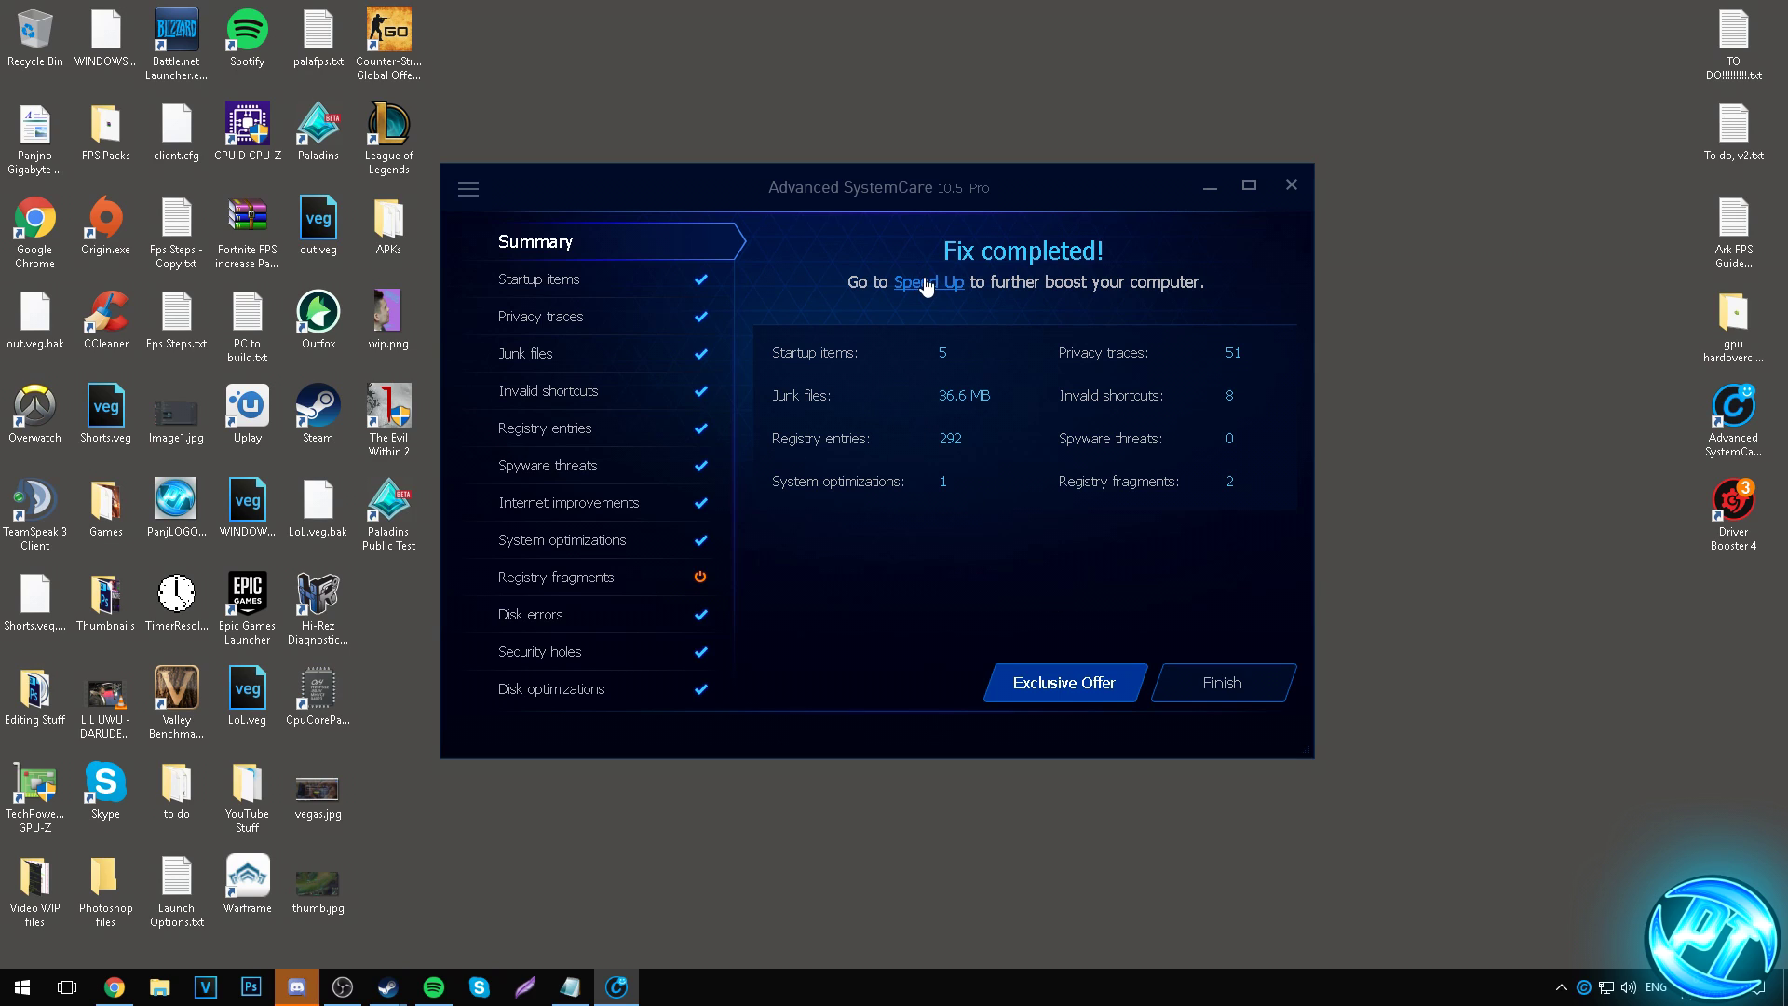
click(1248, 685)
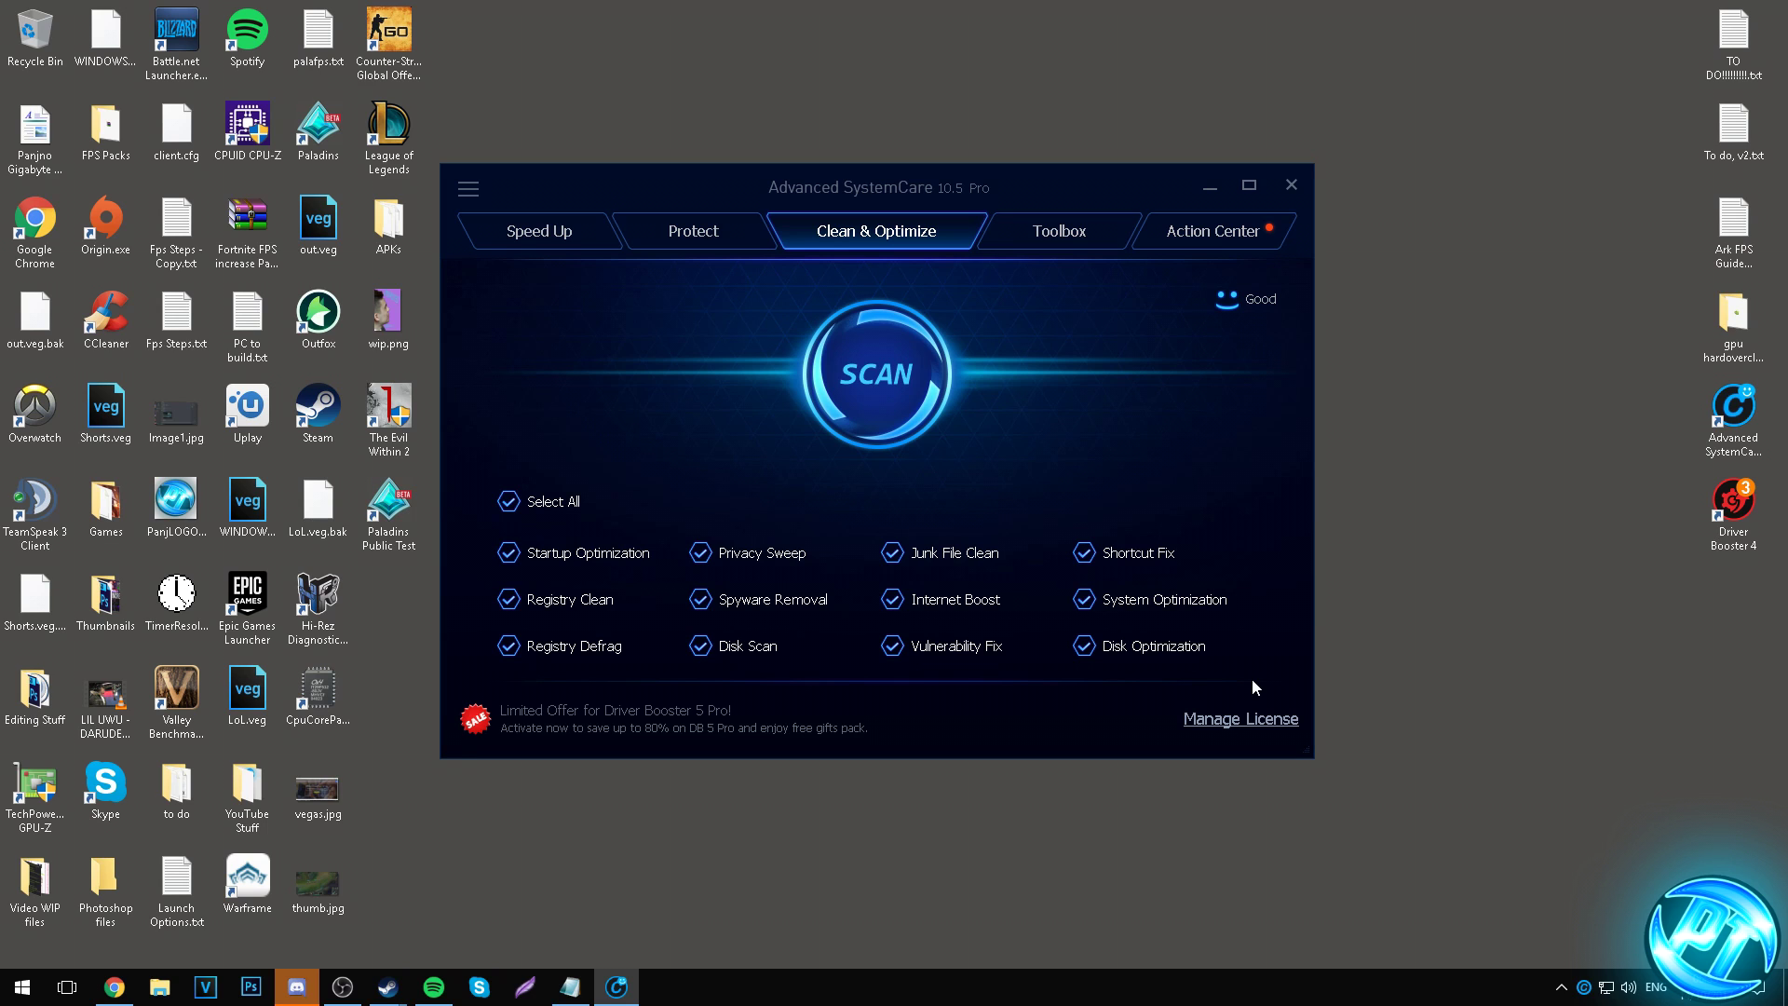
Run all Deep Optimization fixes in the Speed Up options of Advanced SystemCare, and close the program.
click(1059, 231)
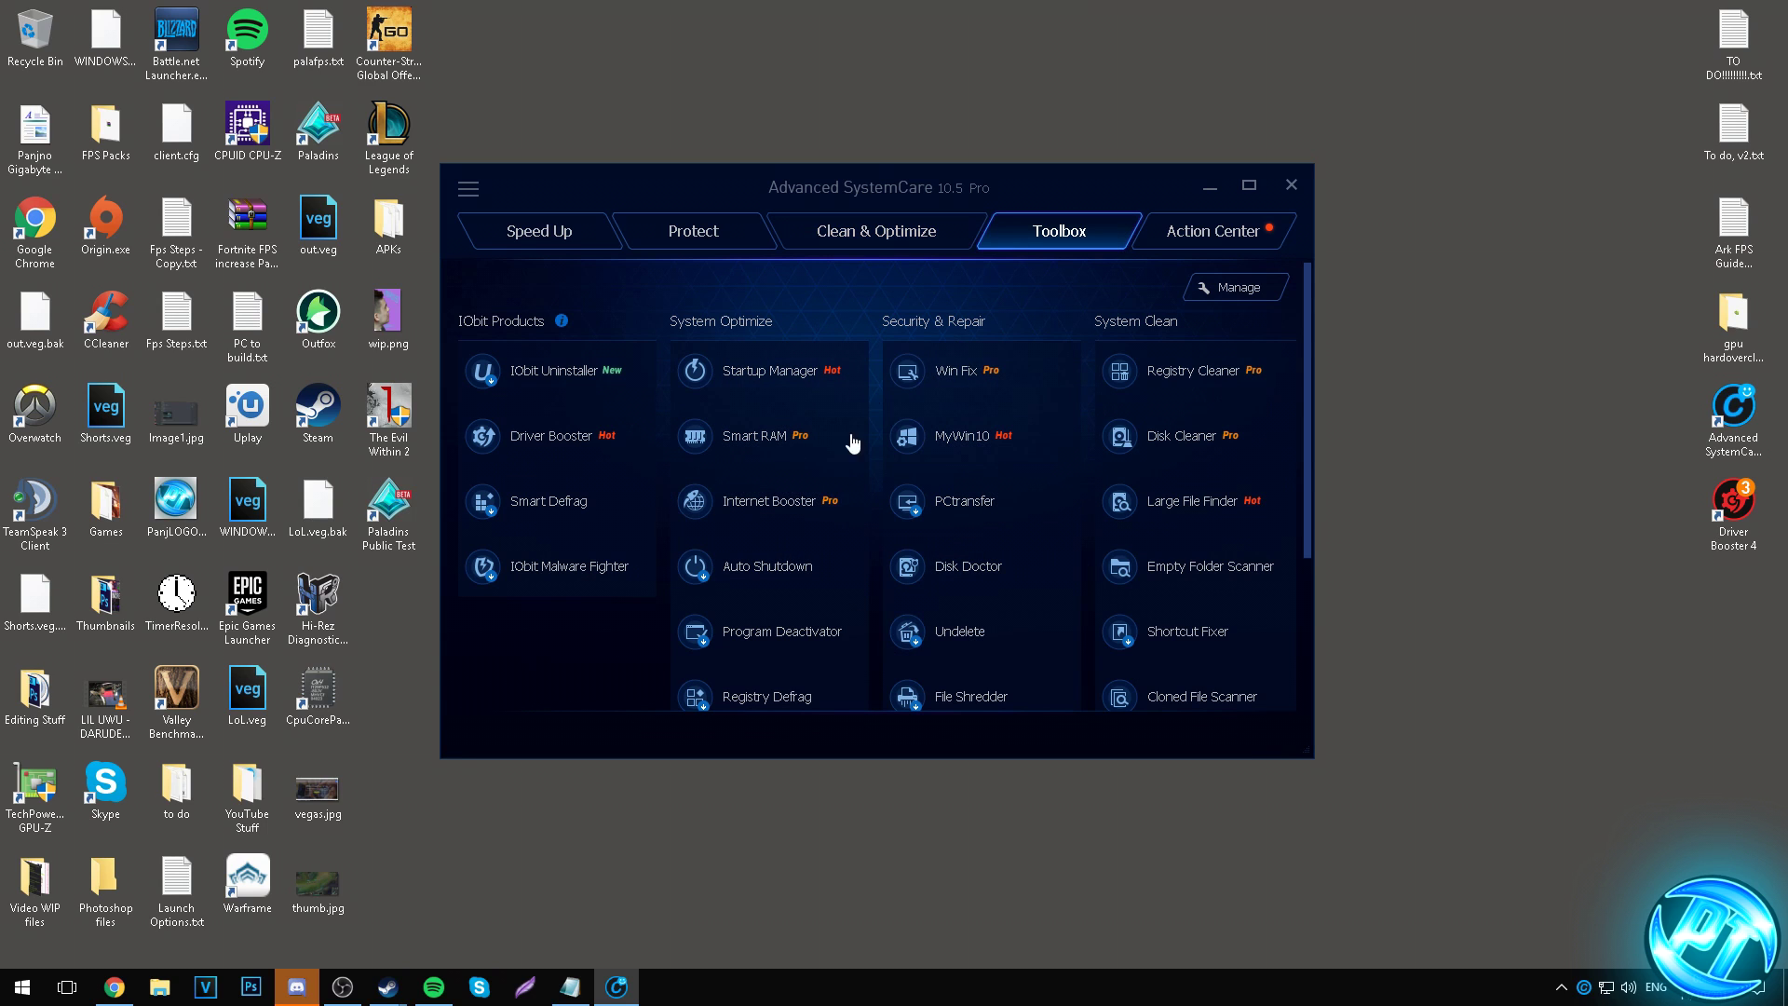
click(545, 235)
click(570, 599)
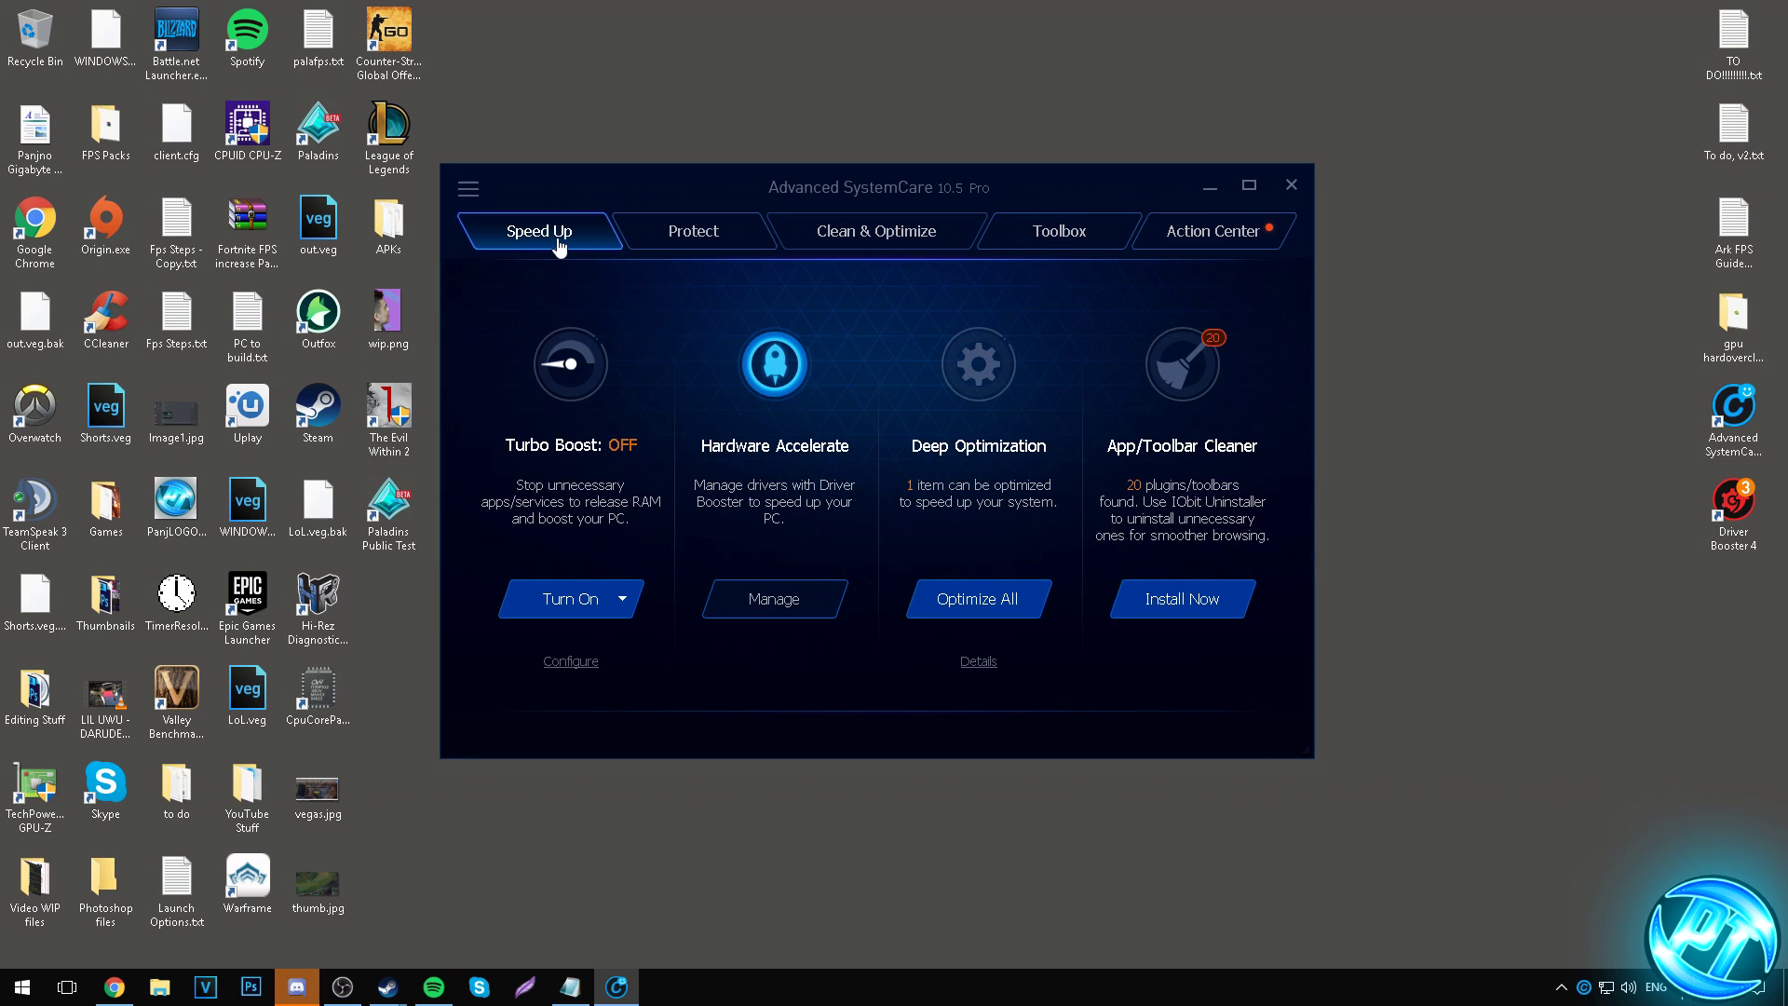
click(978, 599)
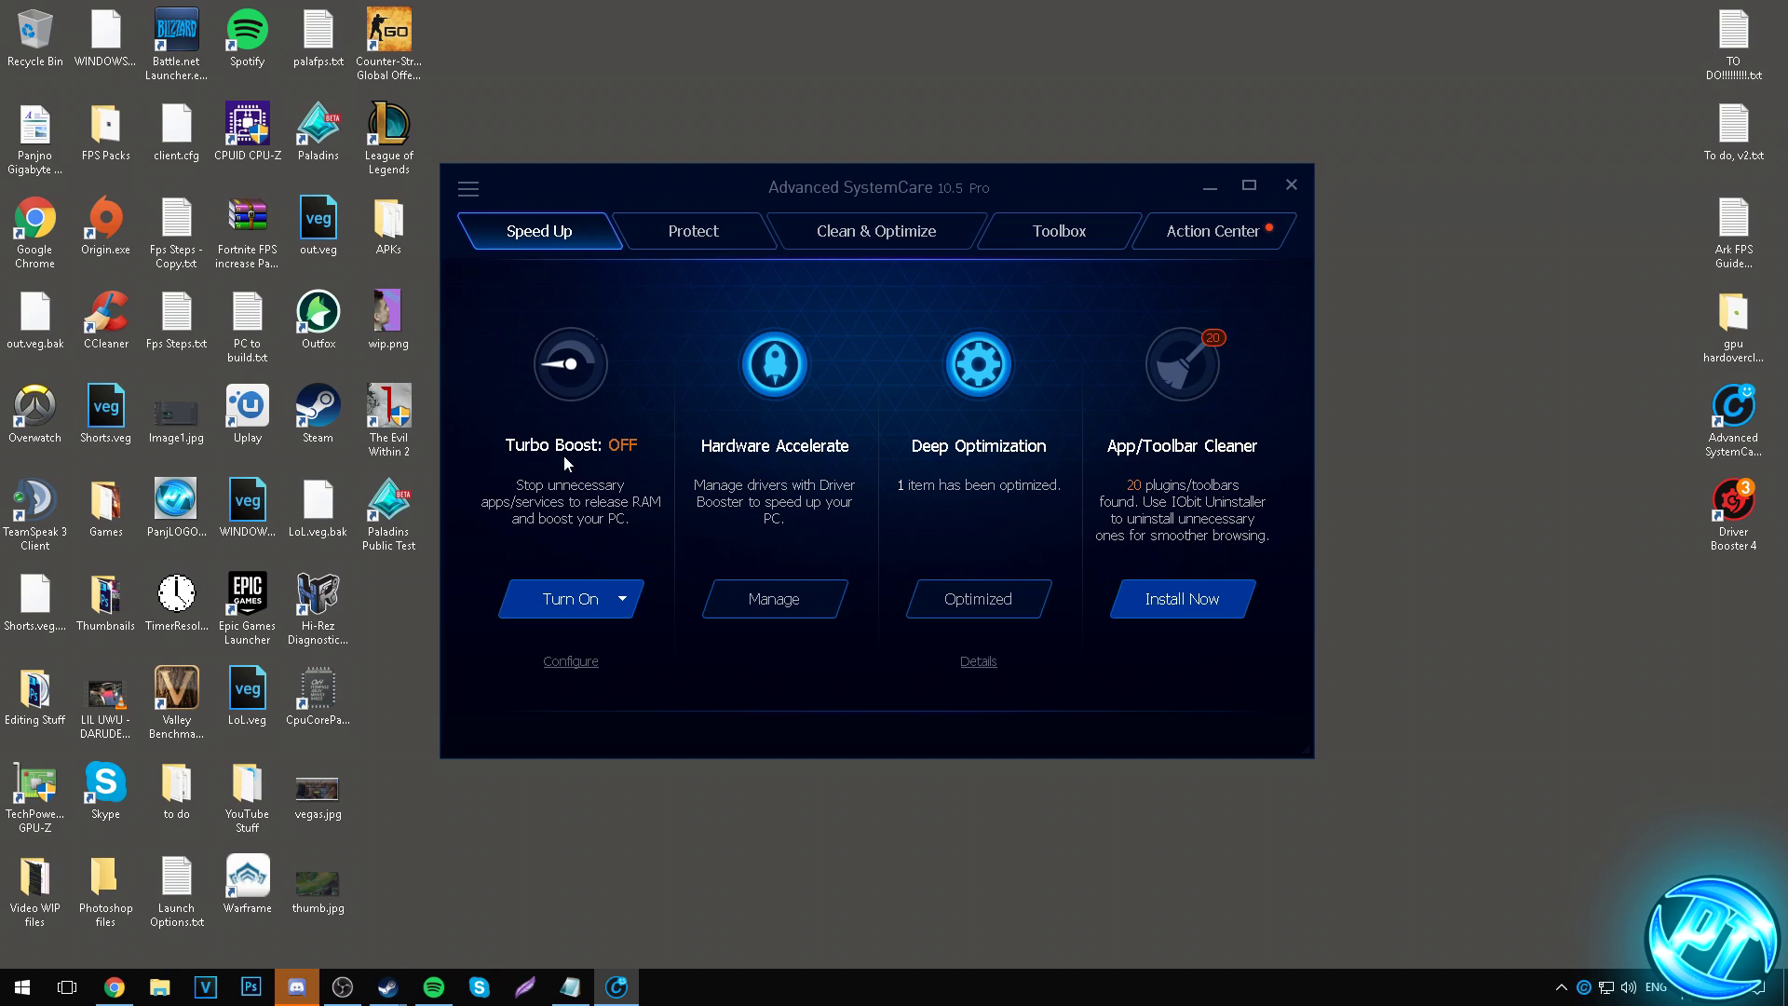
key(alt+F4)
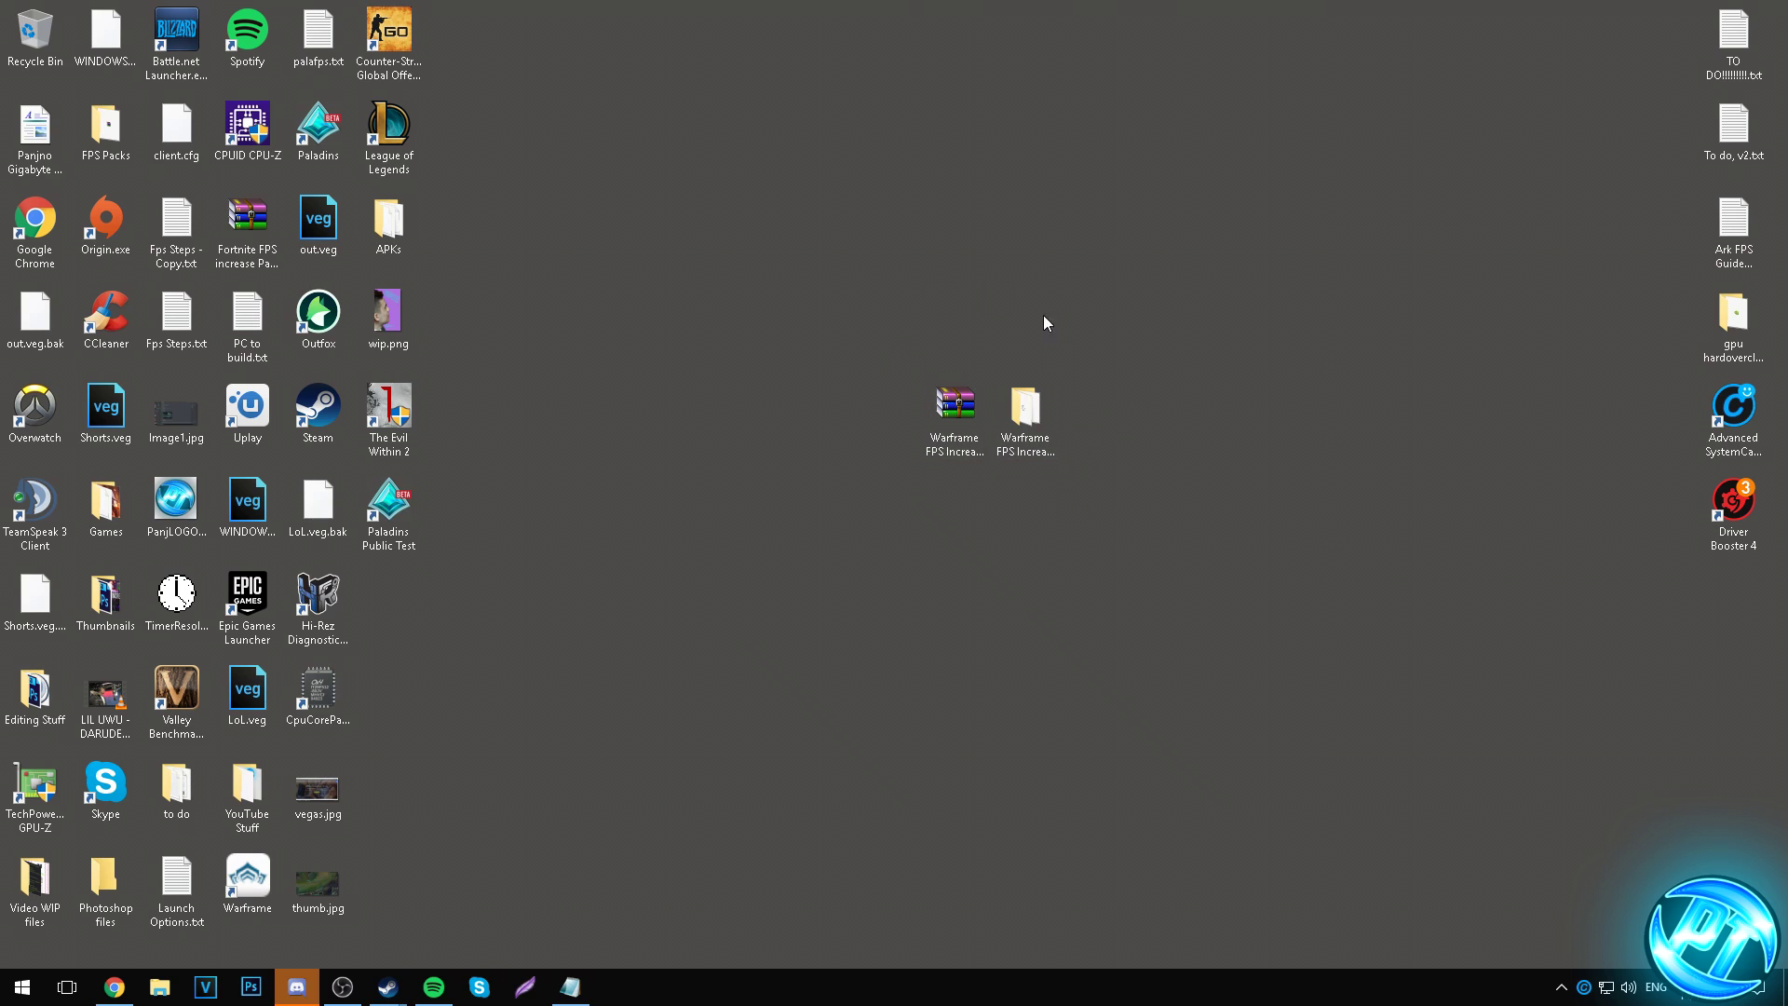
Move TimerResolution.exe from the extracted Warframe FPS Increase pack folder to the desktop, replacing the existing file.
double_click(1032, 417)
drag(783, 279, 456, 614)
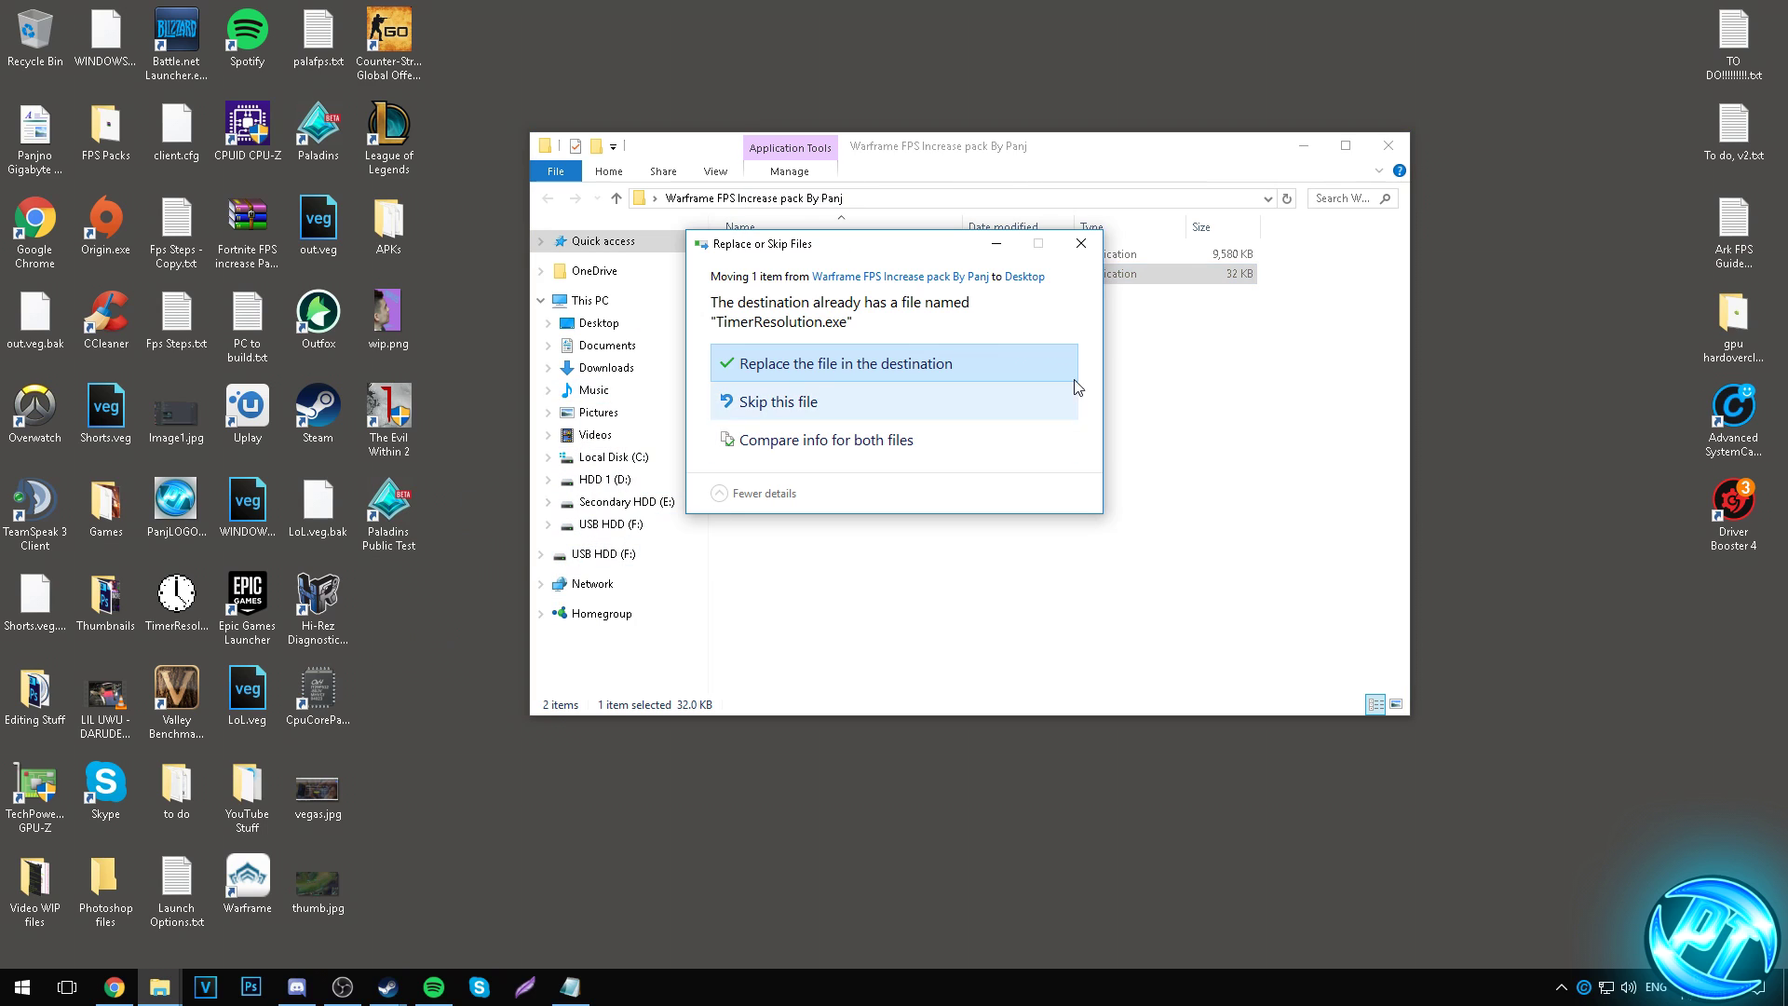
click(845, 371)
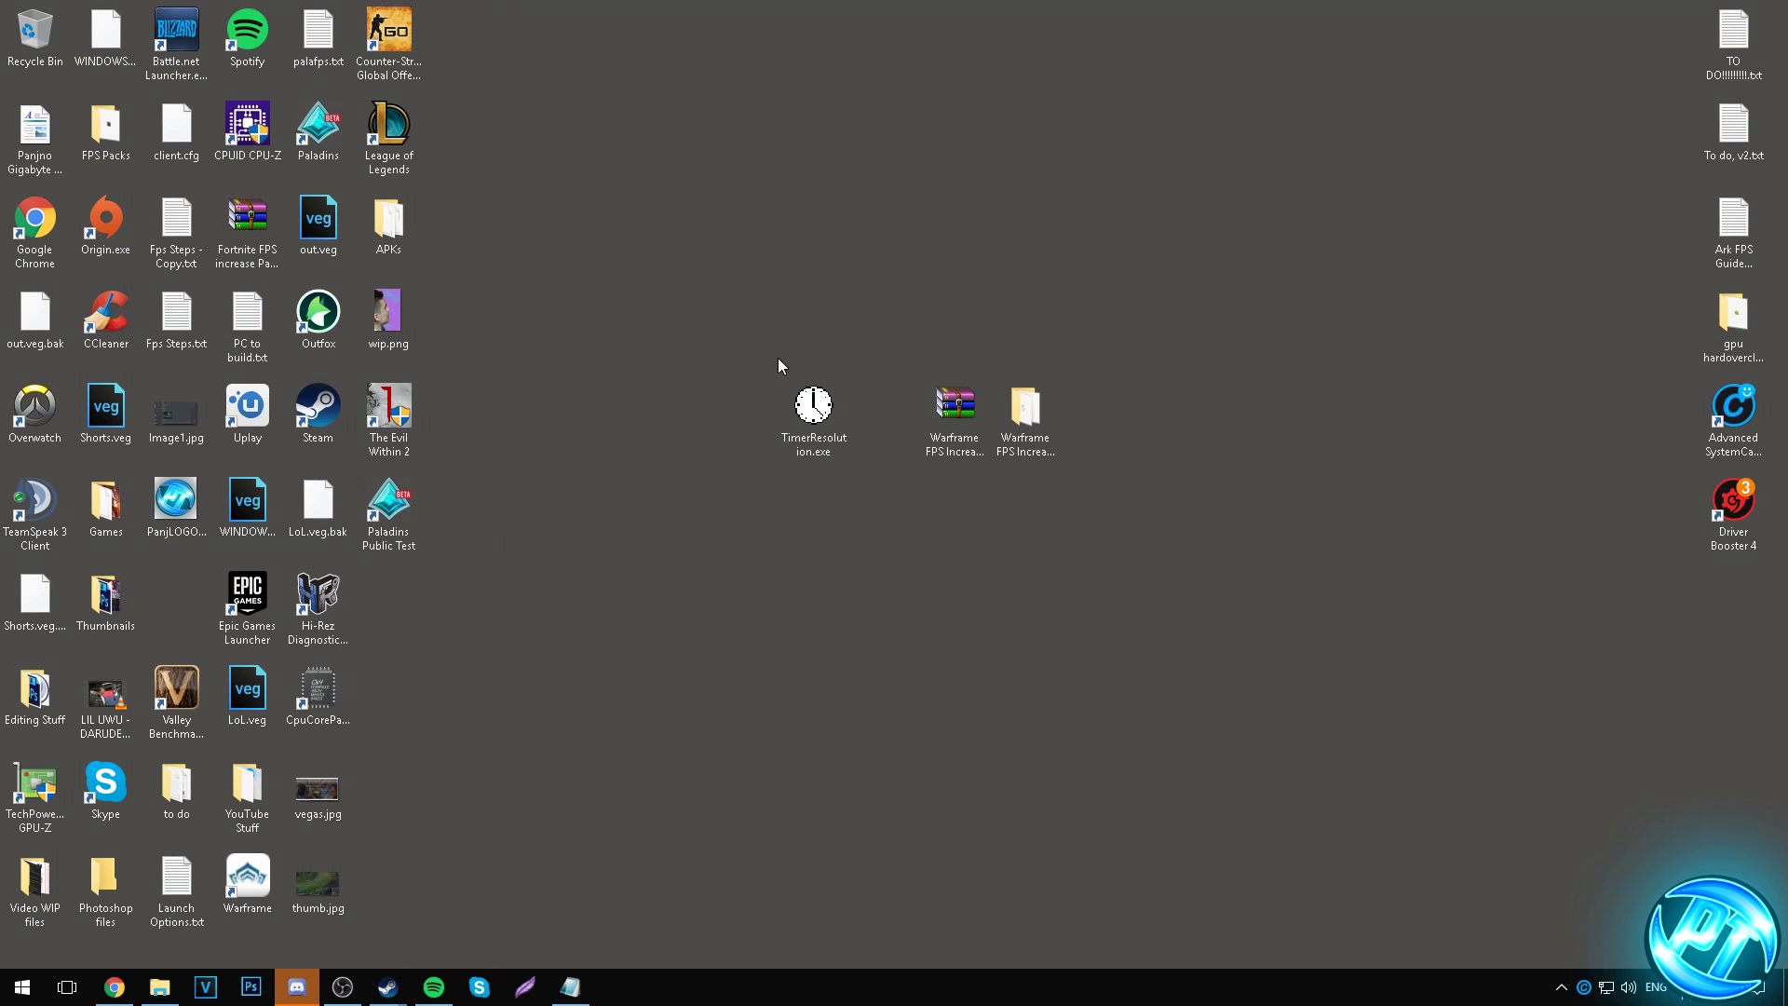
click(801, 407)
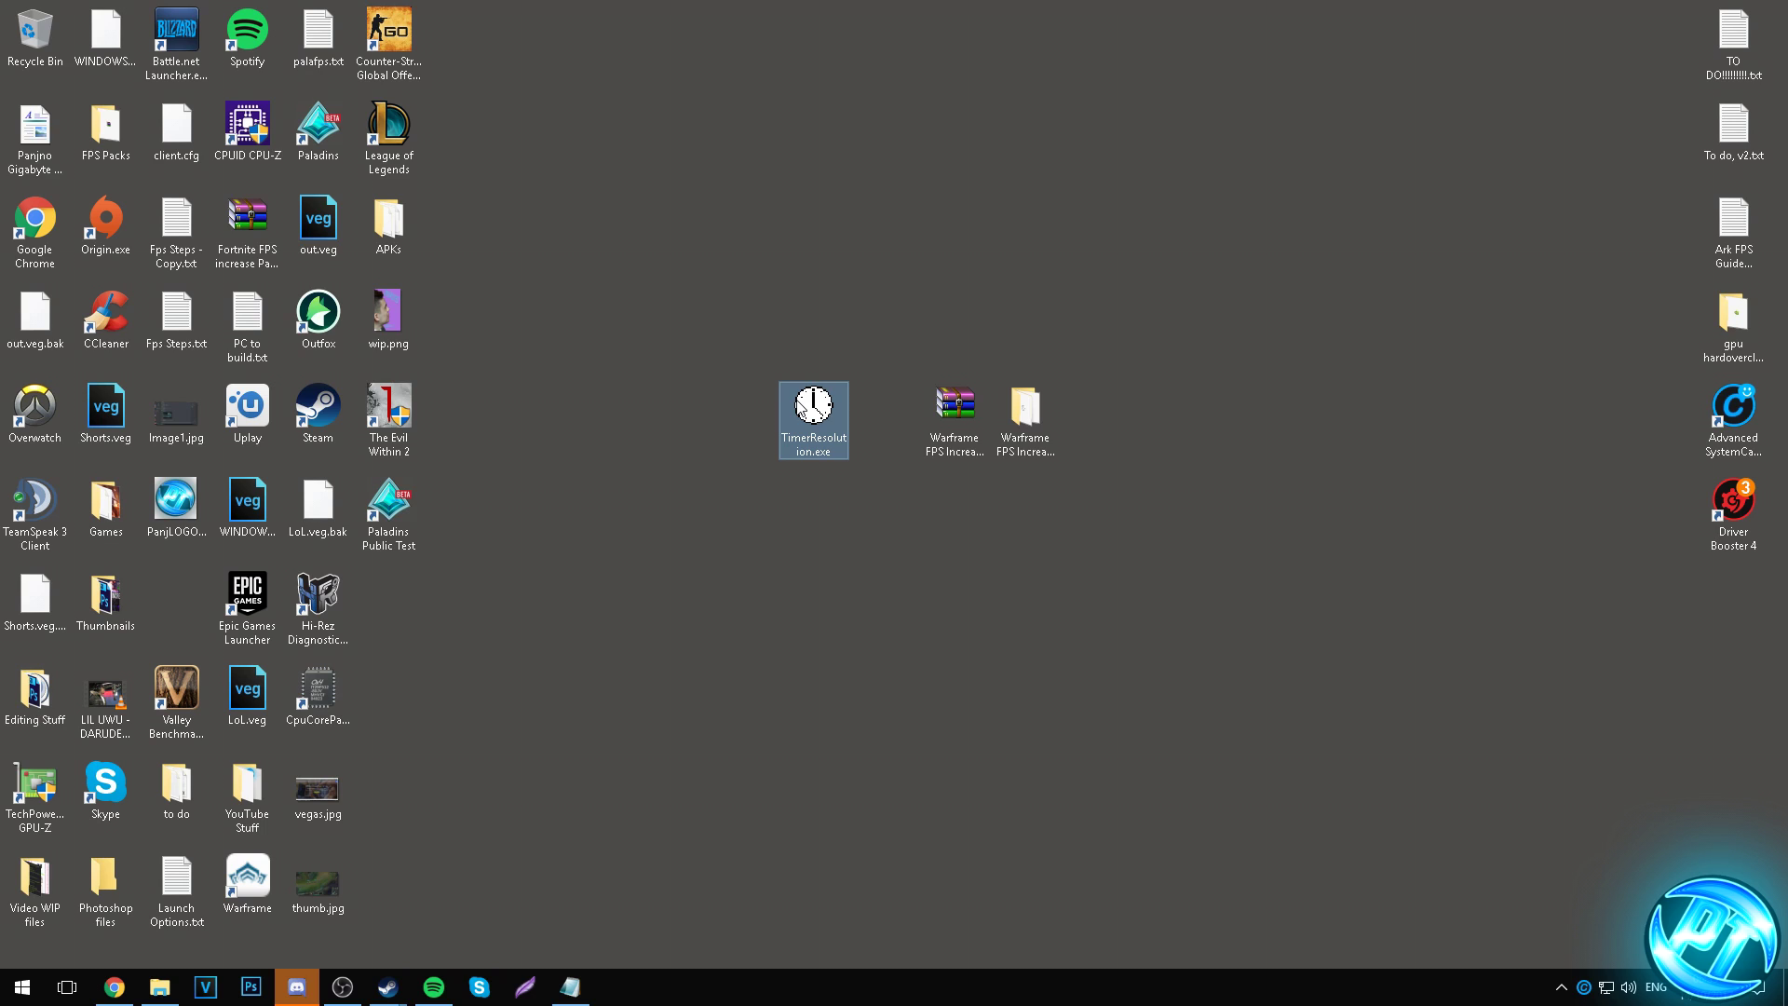
click(825, 354)
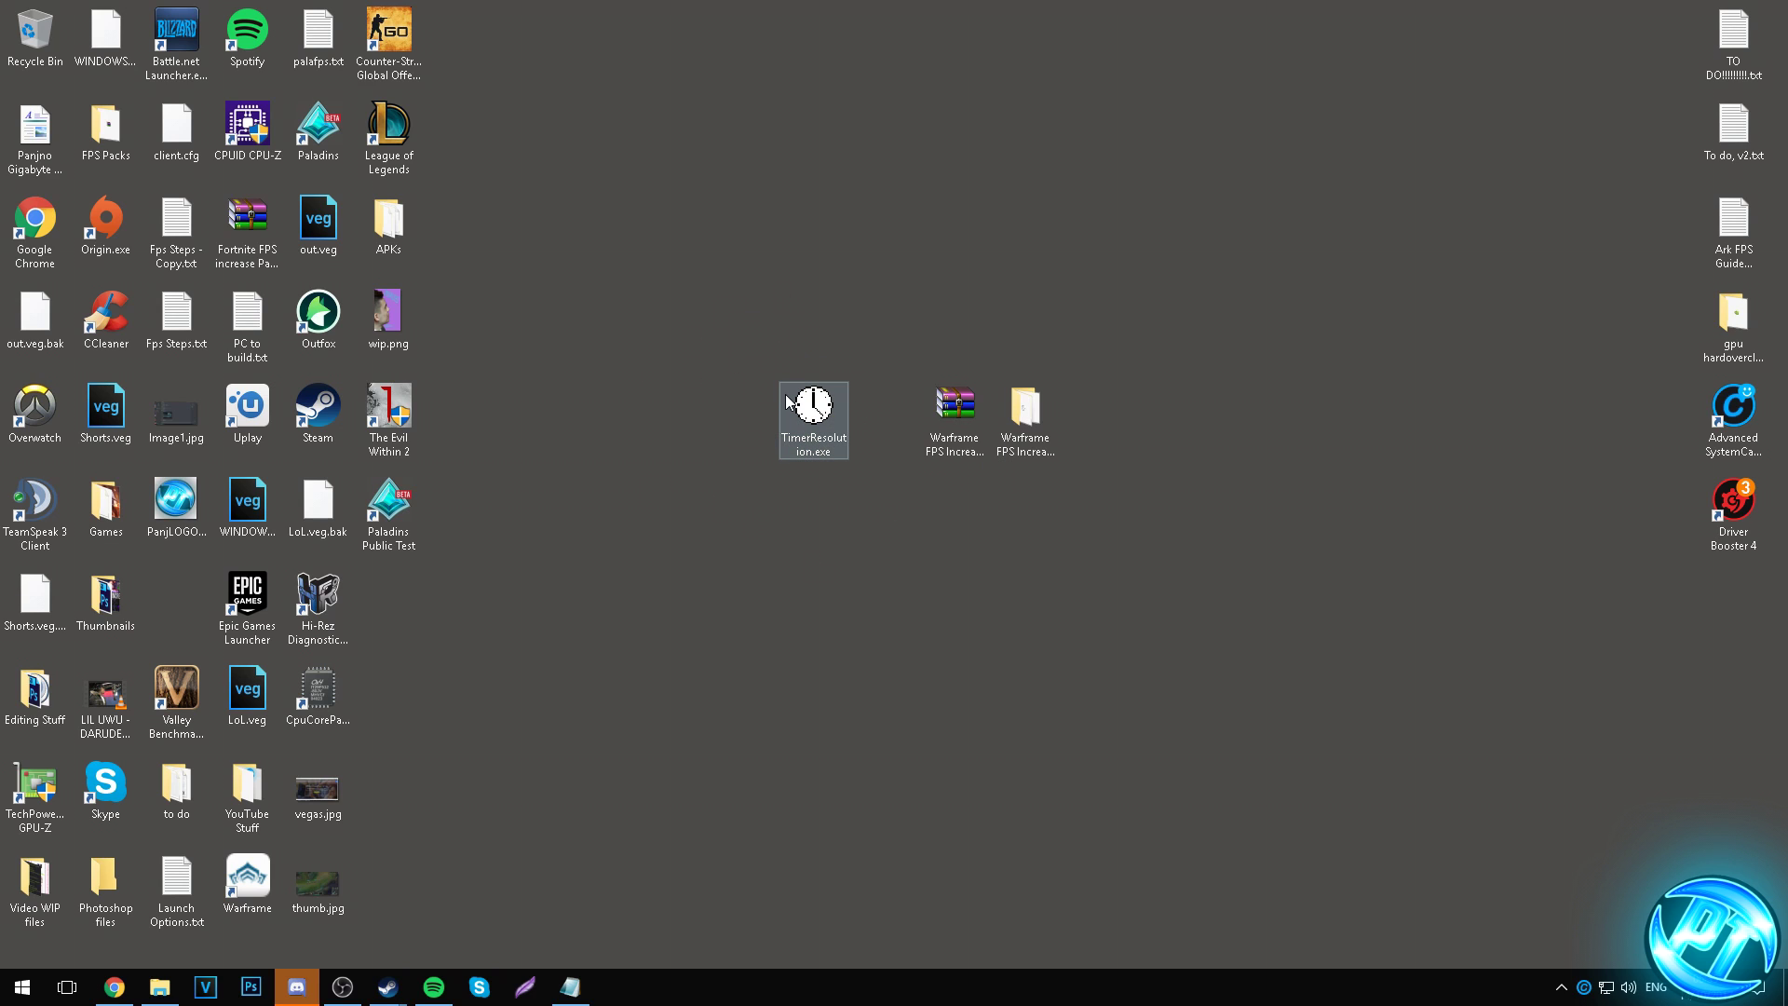
Run TimerResolution.exe as administrator, set the timer resolution to maximum, and minimize the tool.
right_click(832, 416)
click(885, 447)
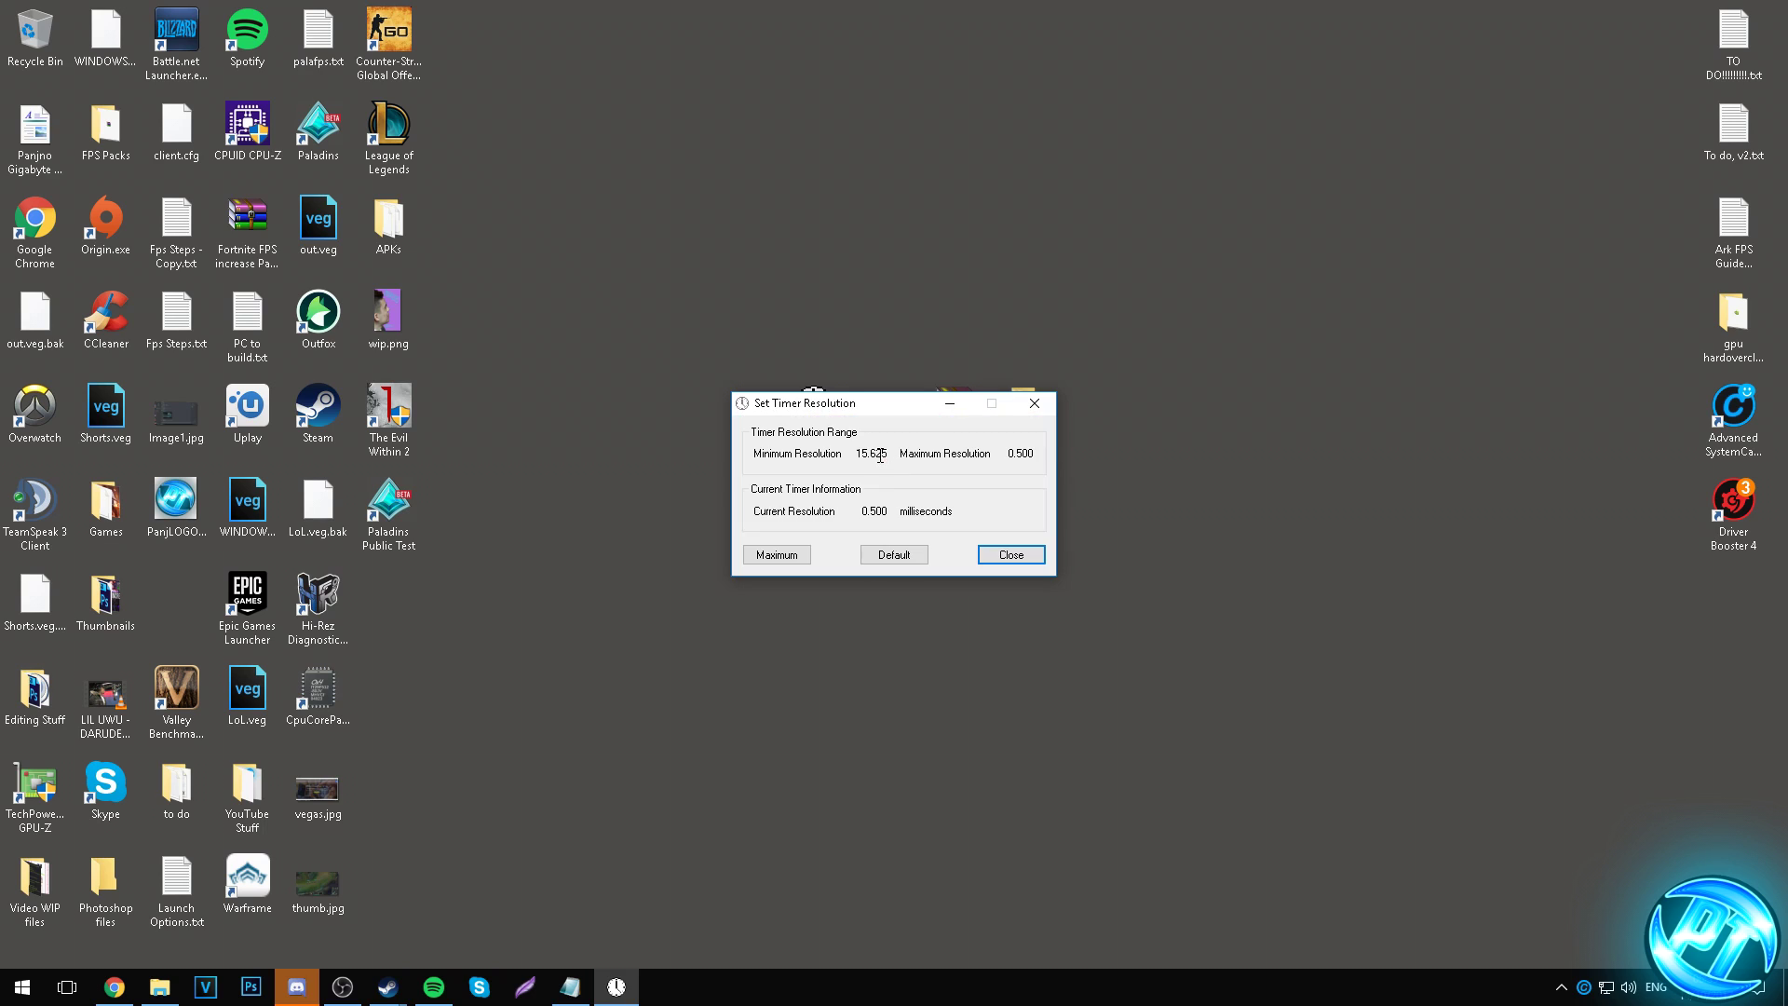
click(774, 559)
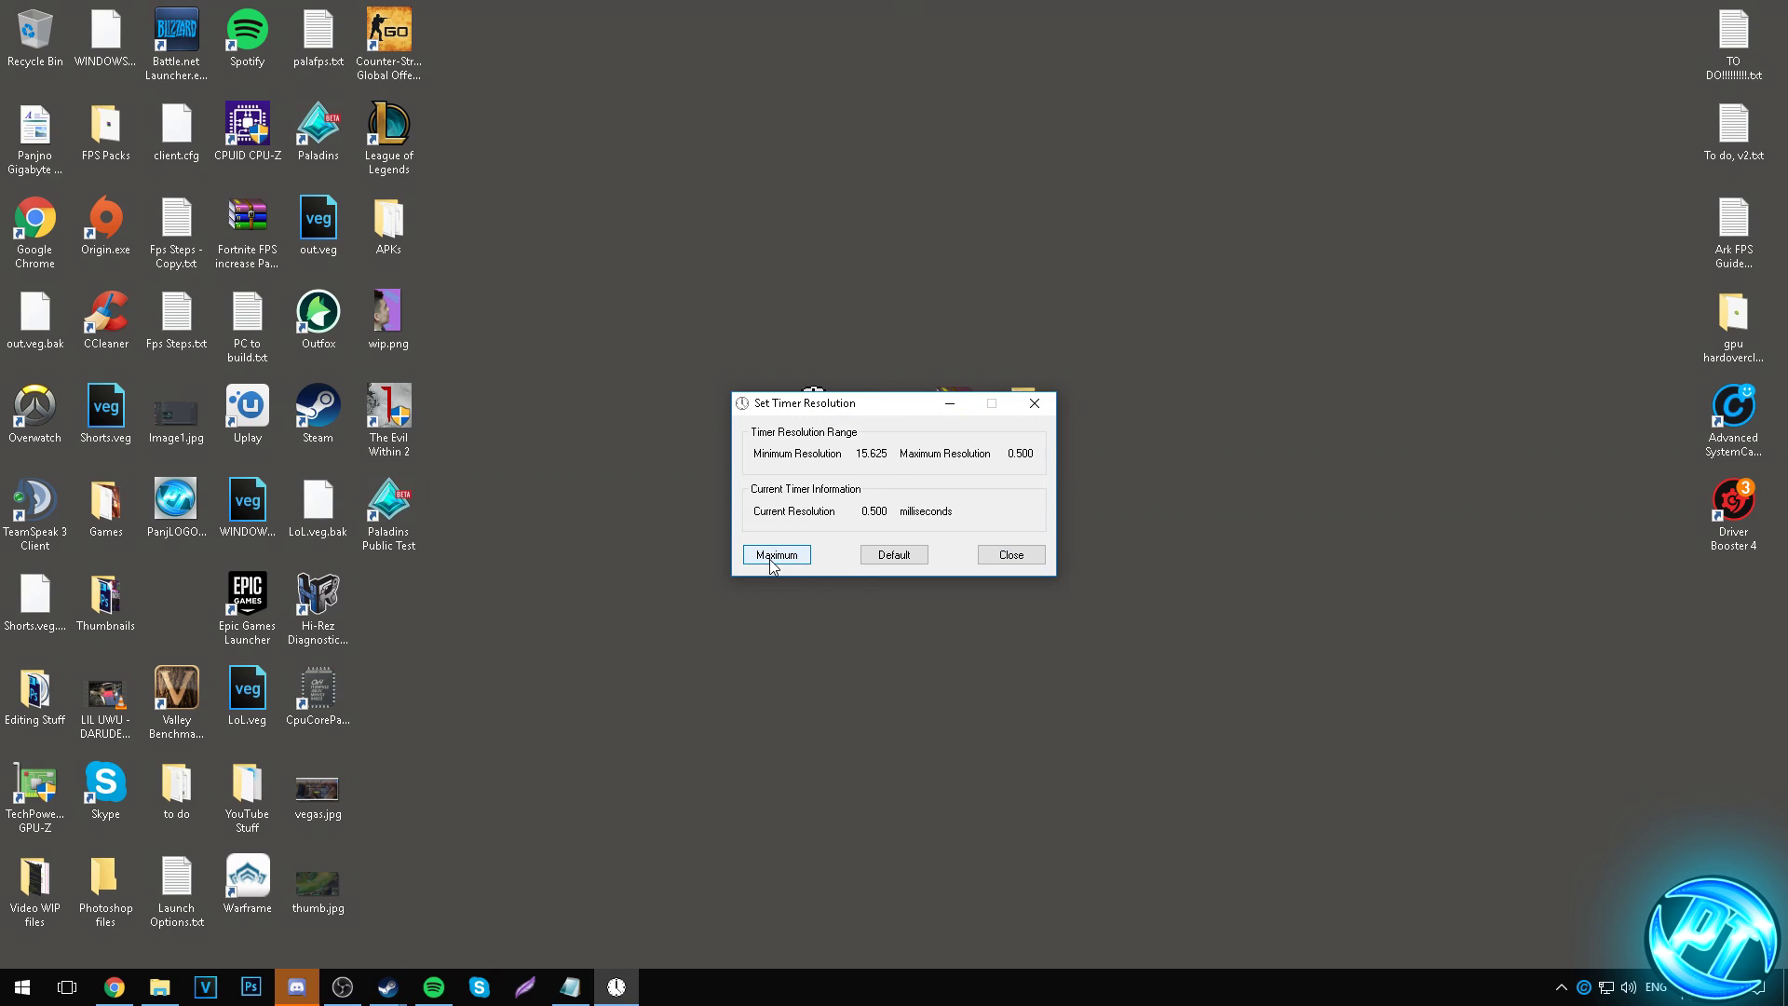
click(779, 557)
click(946, 408)
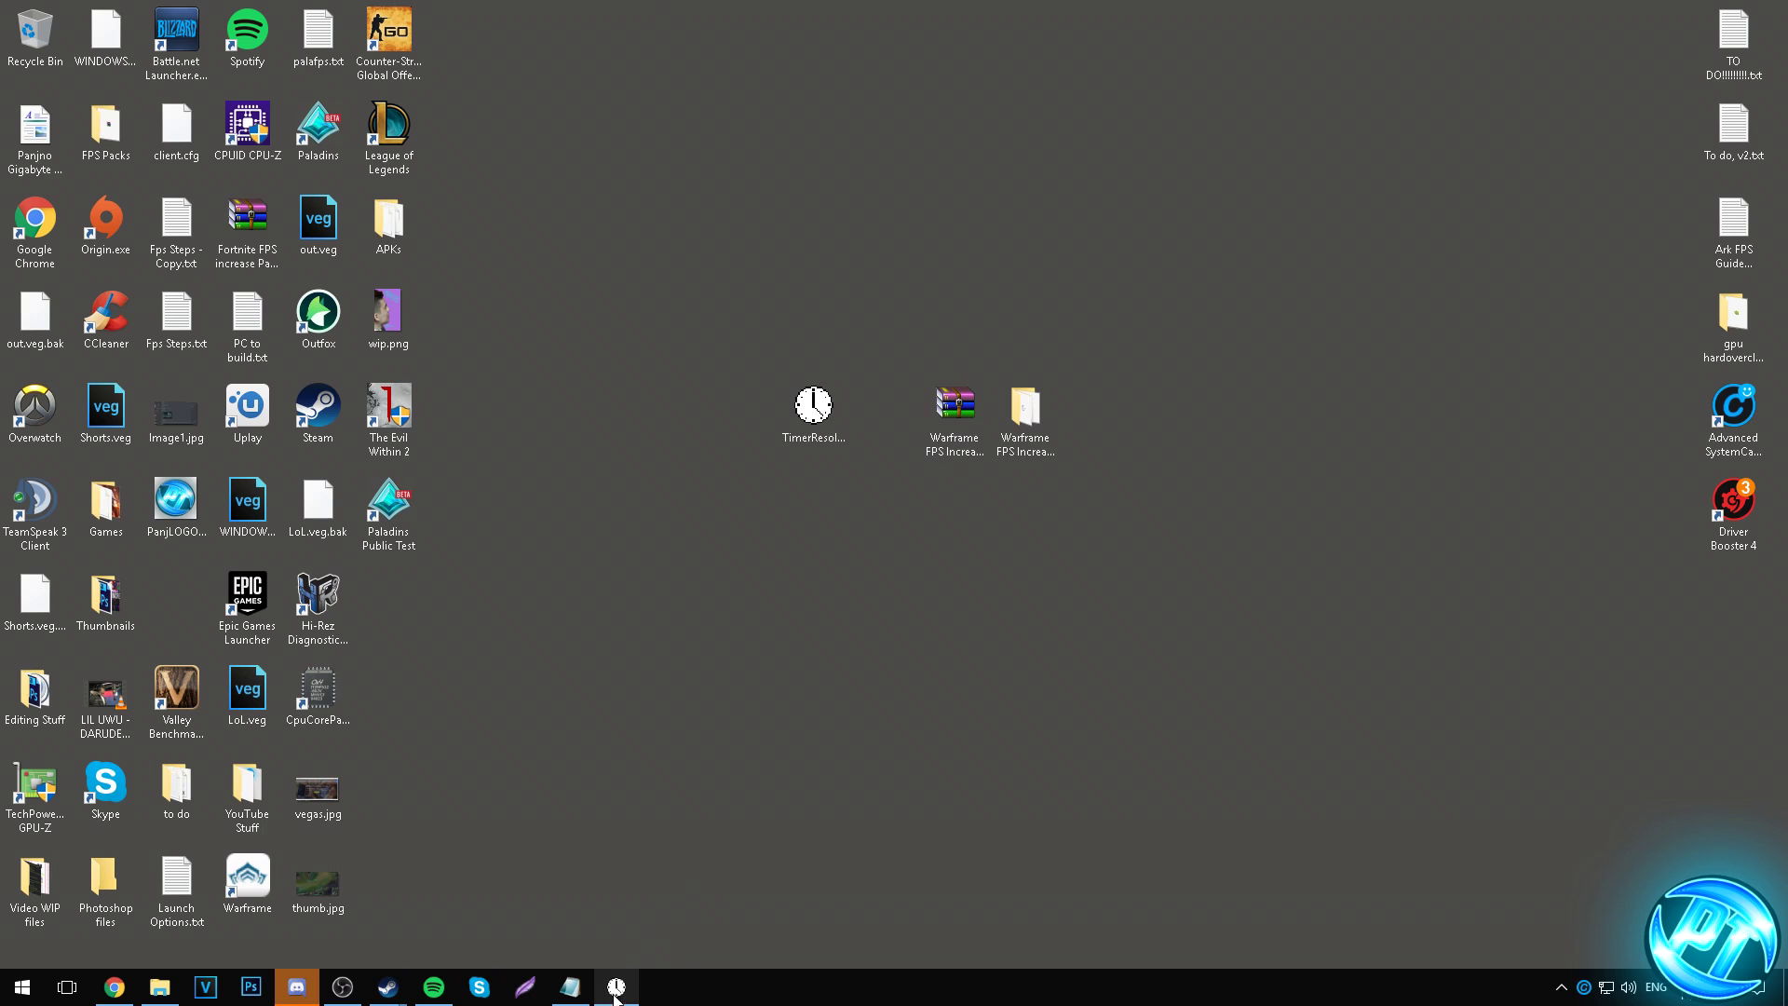
Restore the Set Timer Resolution window, return the timer to its default resolution, and close the tool.
mouse_move(630, 993)
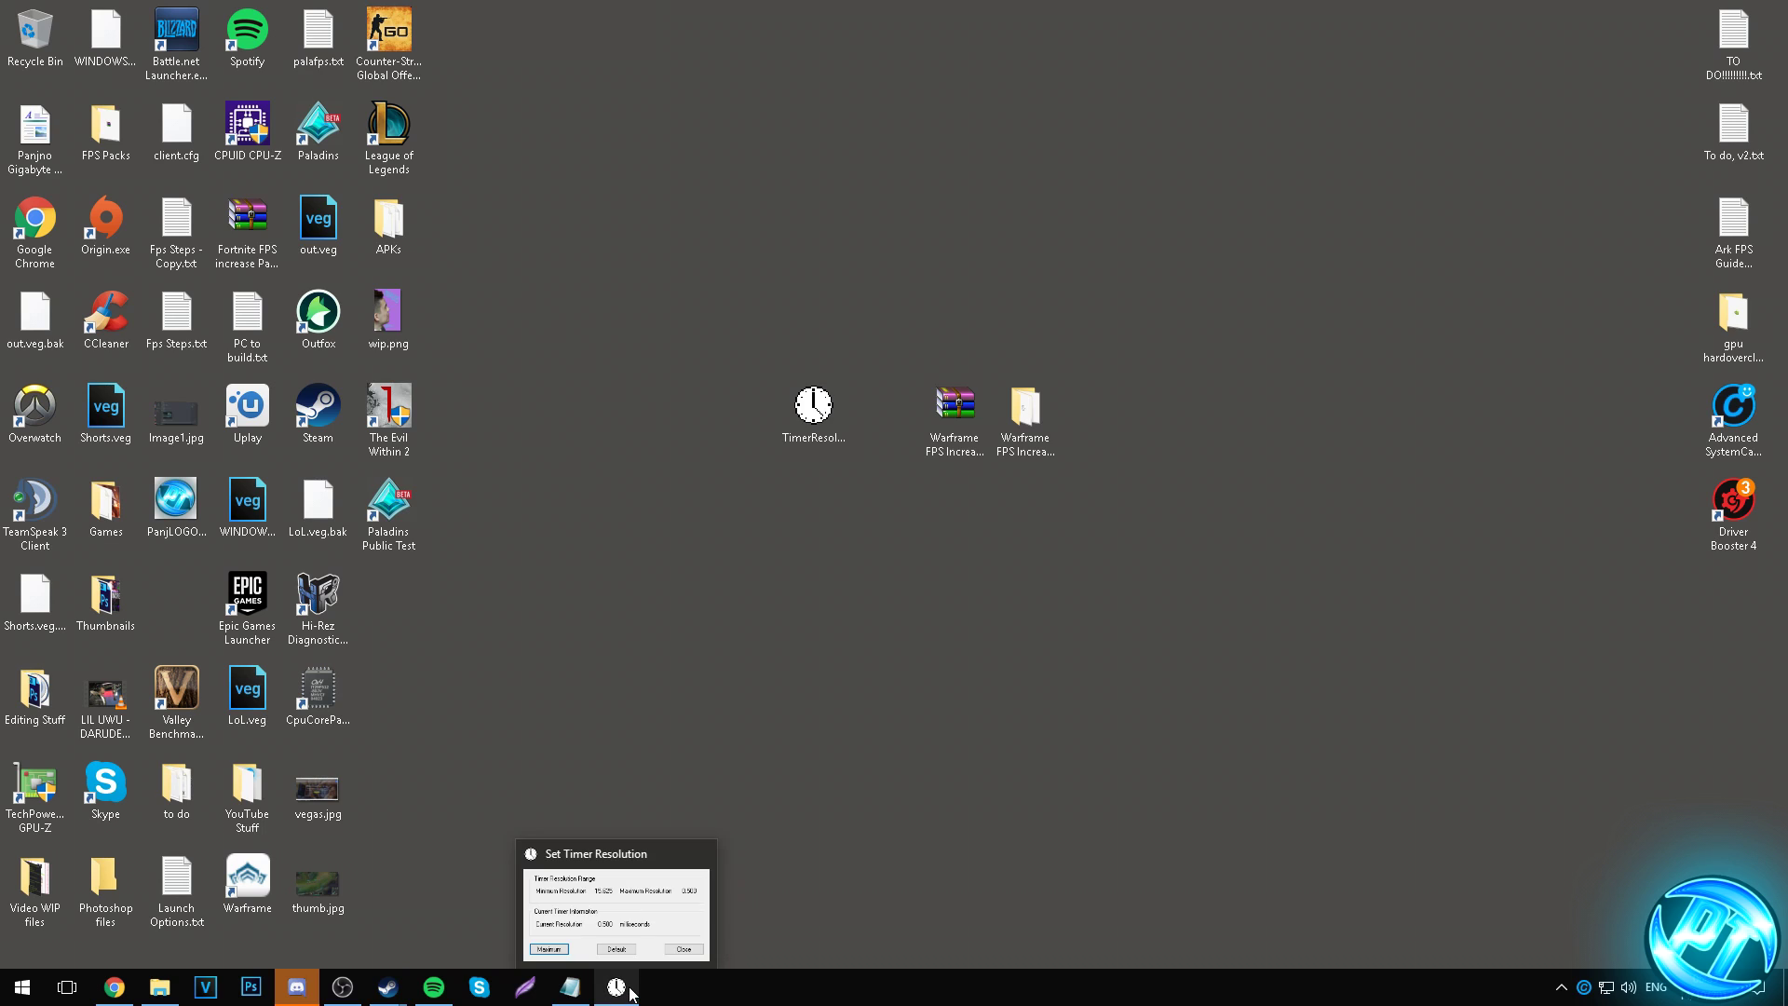
click(630, 993)
click(893, 554)
click(1032, 404)
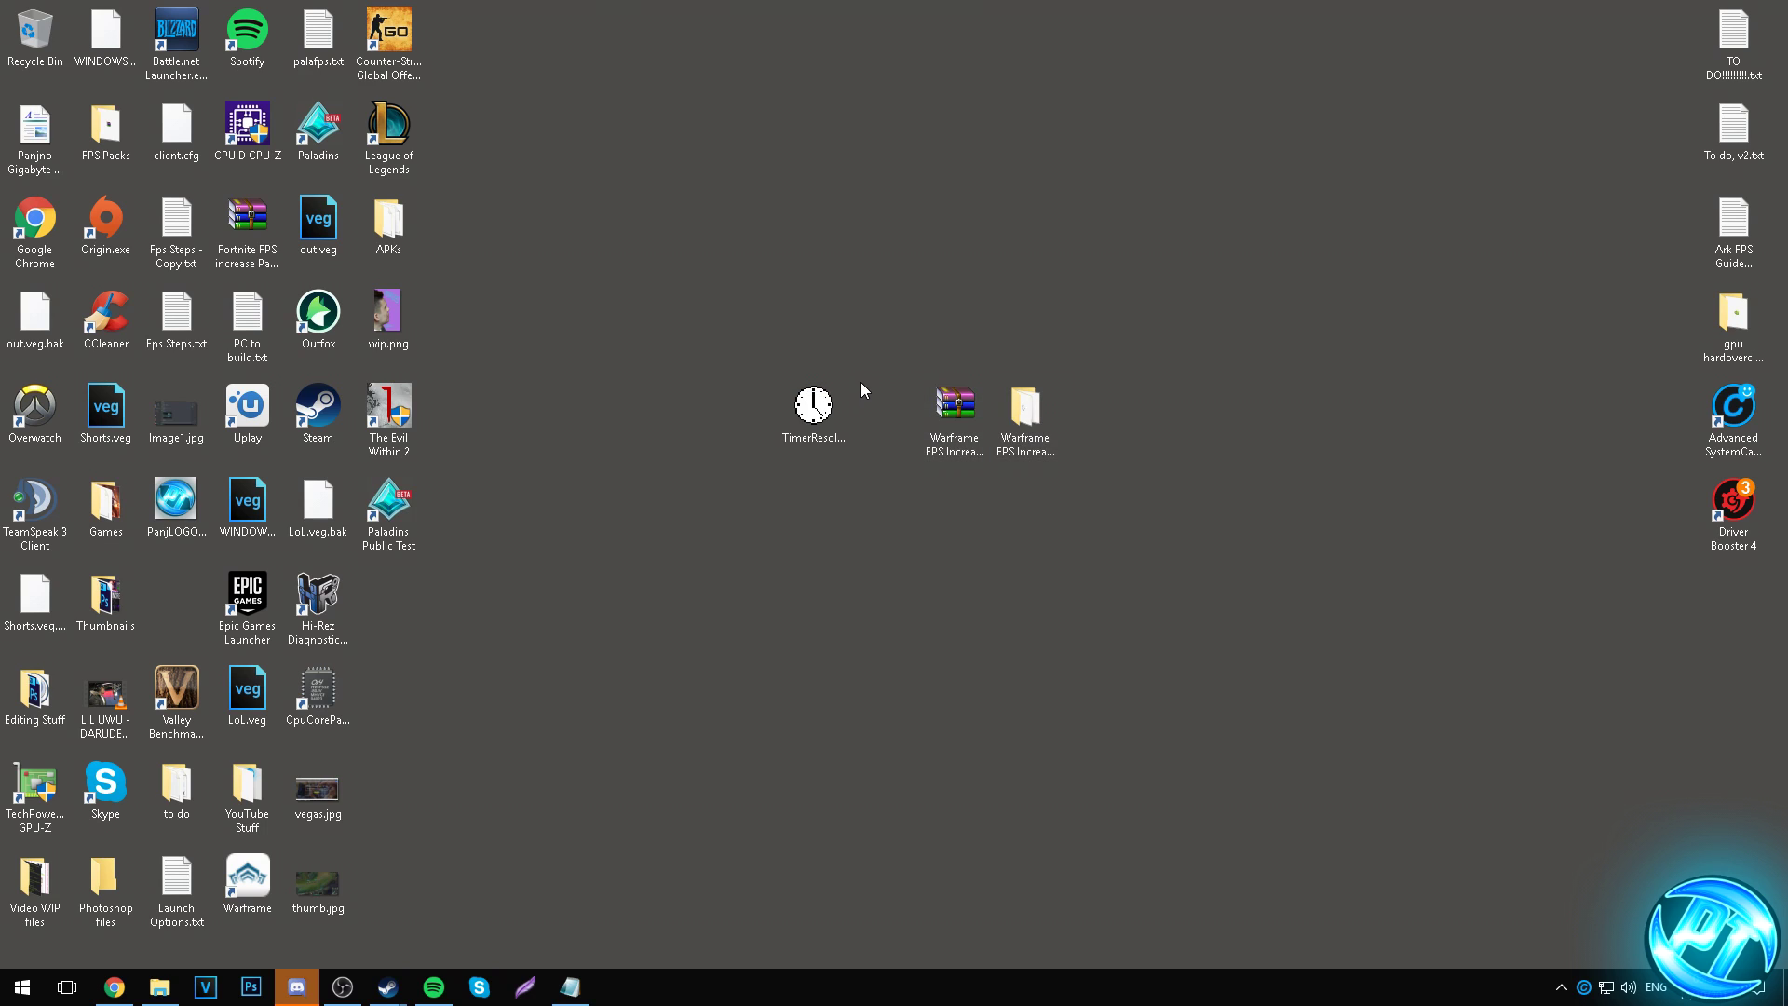
Restart TimerResolution.exe with administrator rights, apply the maximum resolution again, and leave it running minimized.
right_click(835, 395)
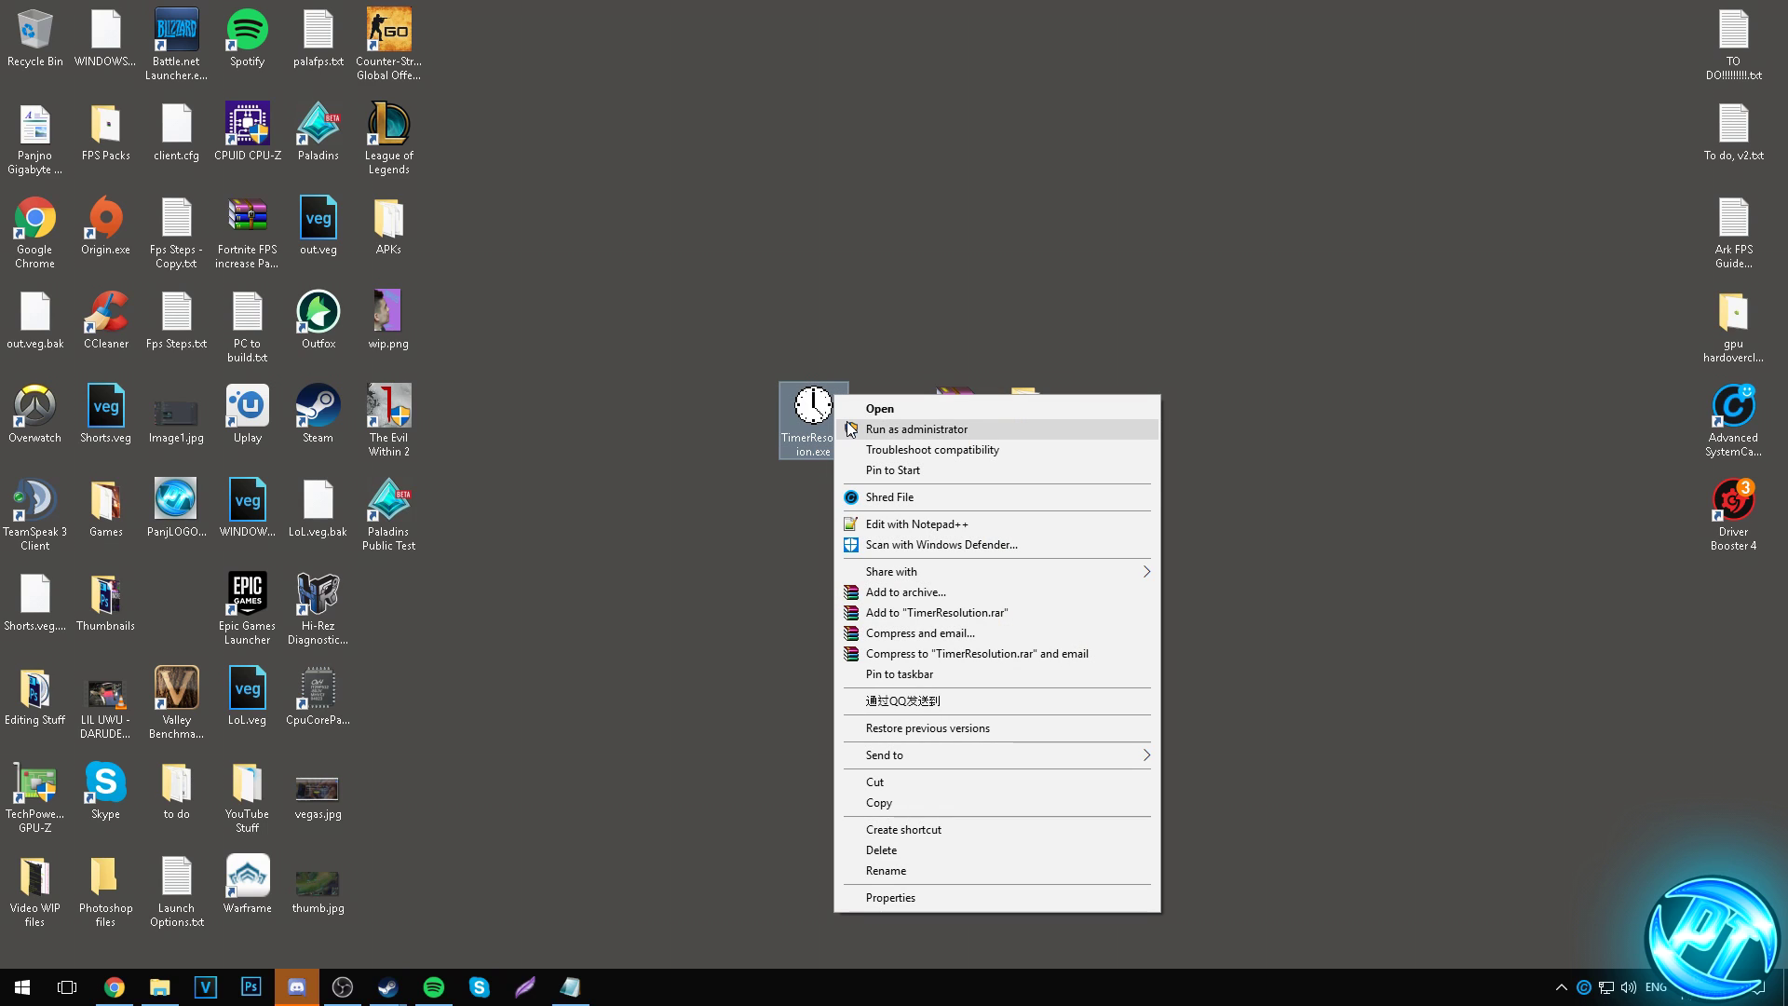
click(916, 428)
click(776, 554)
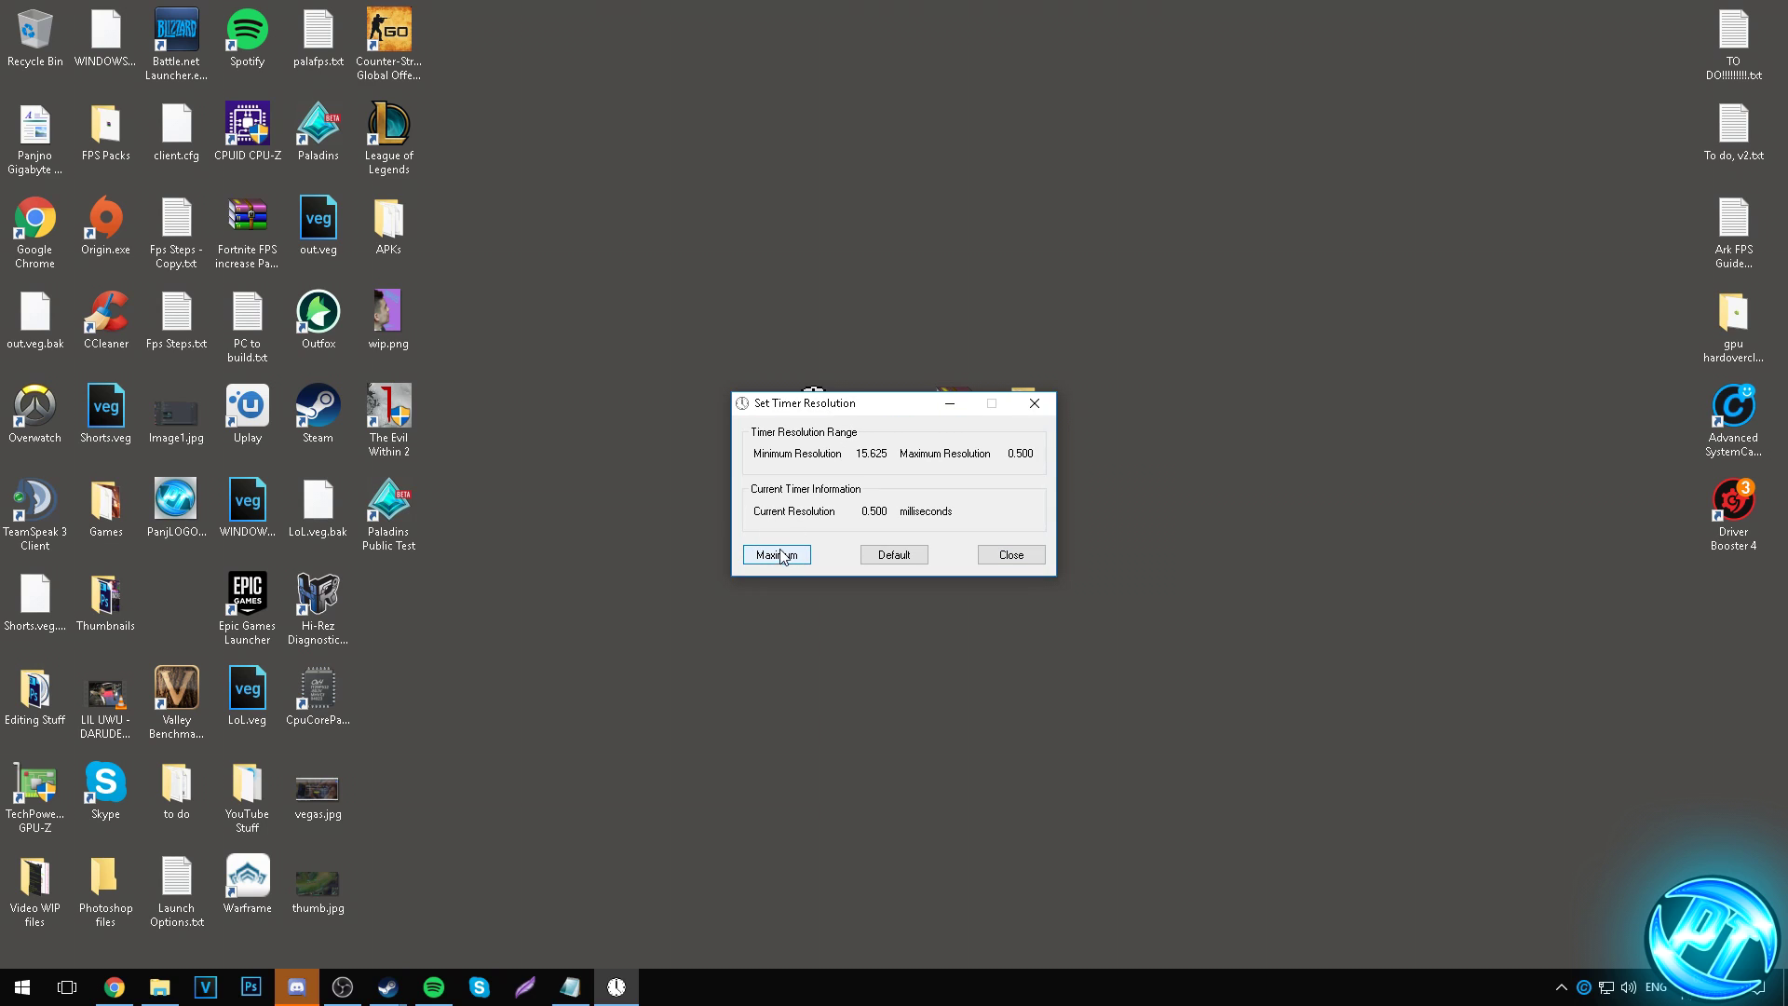
click(949, 403)
Reopen Advanced SystemCare, turn on Turbo Boost in its Speed Up options, and close its window.
double_click(1720, 421)
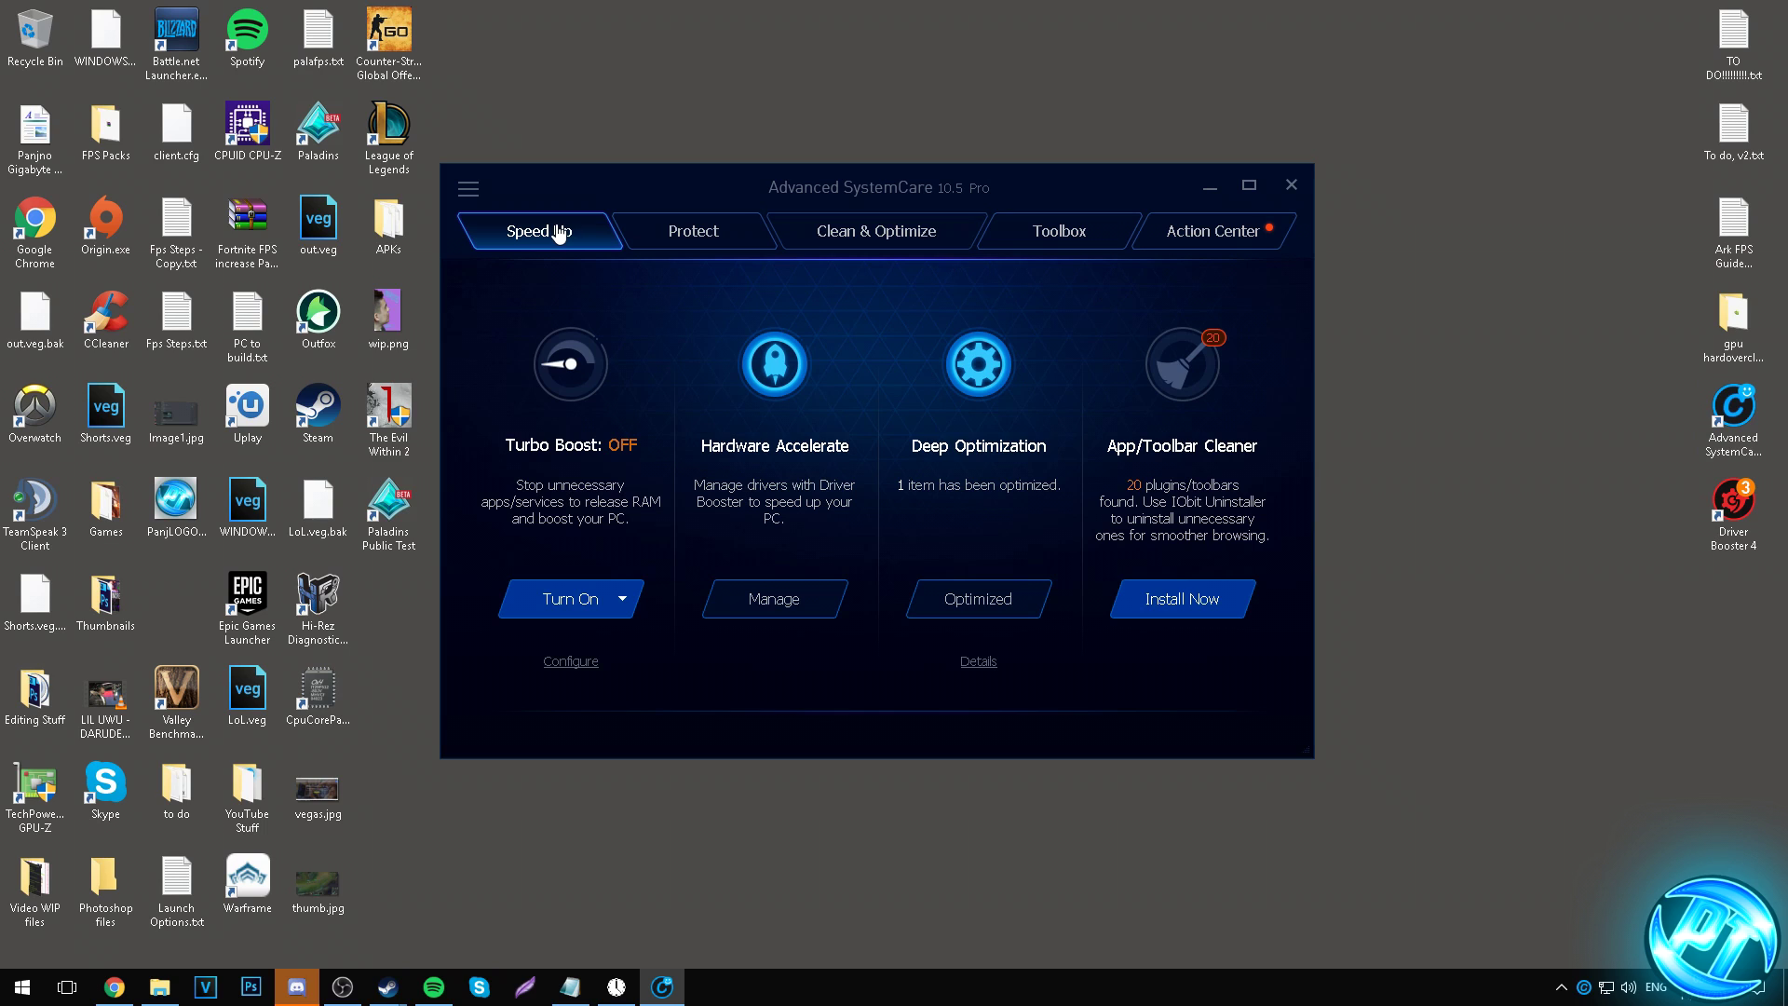
click(578, 601)
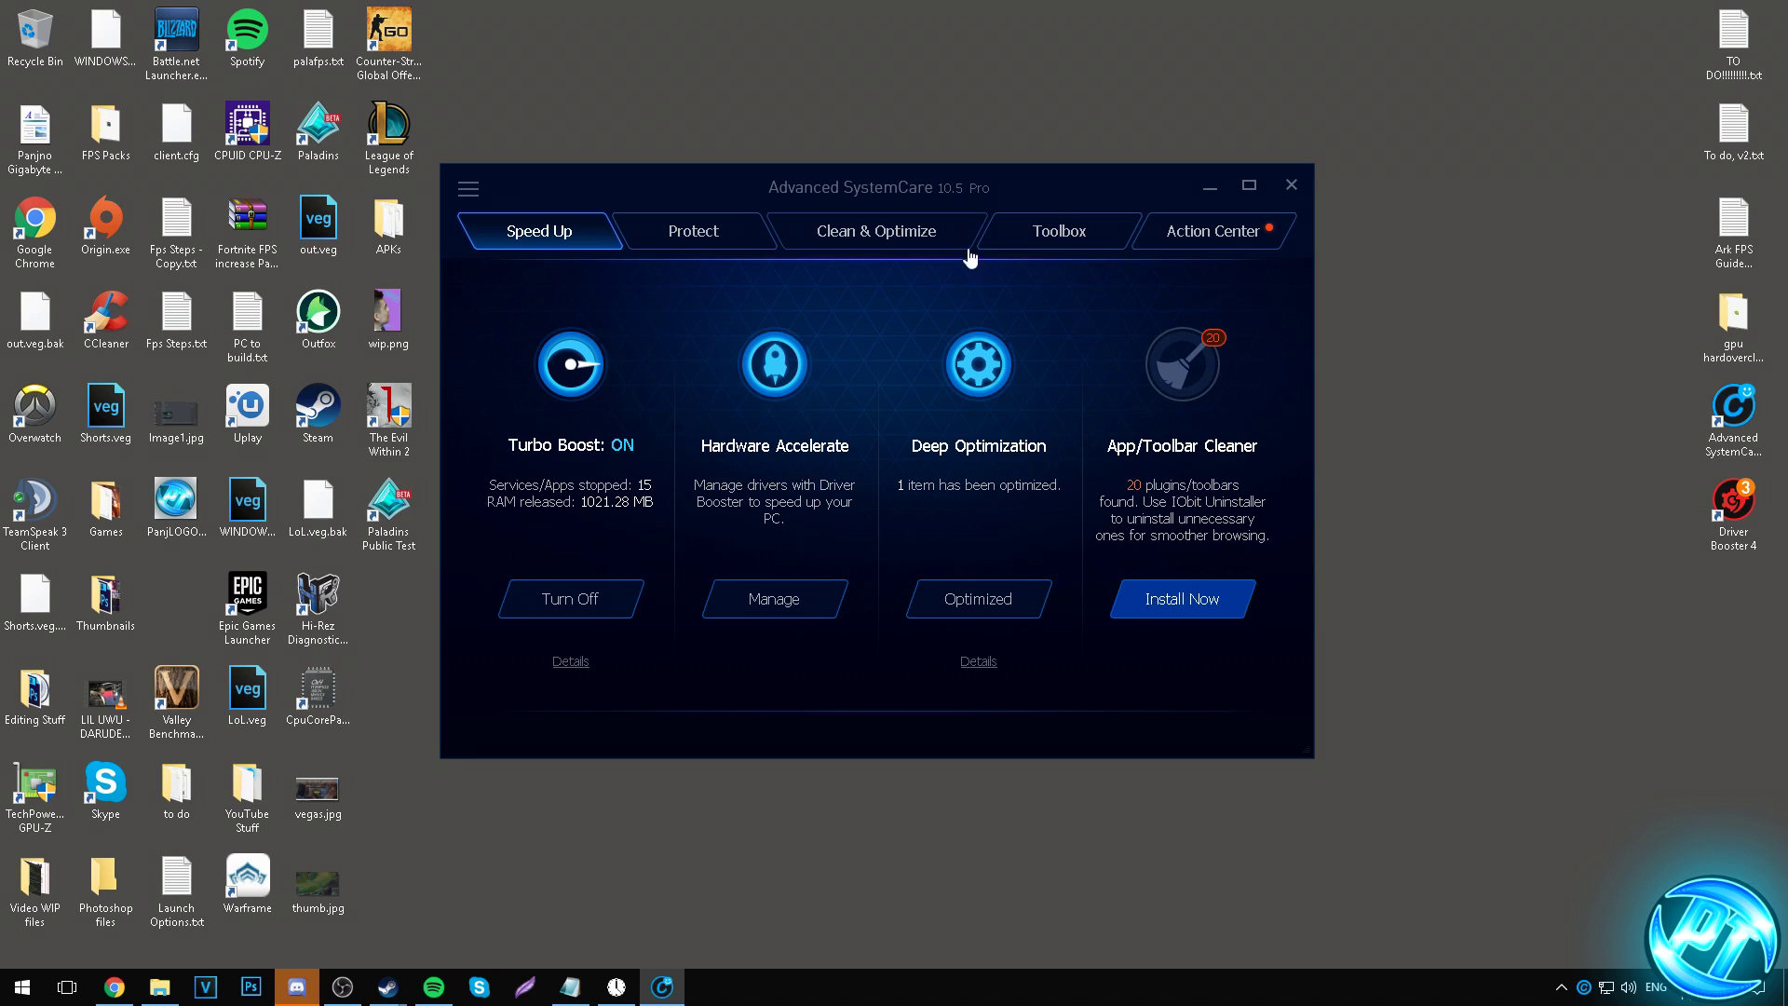
click(1209, 188)
right_click(663, 986)
click(671, 944)
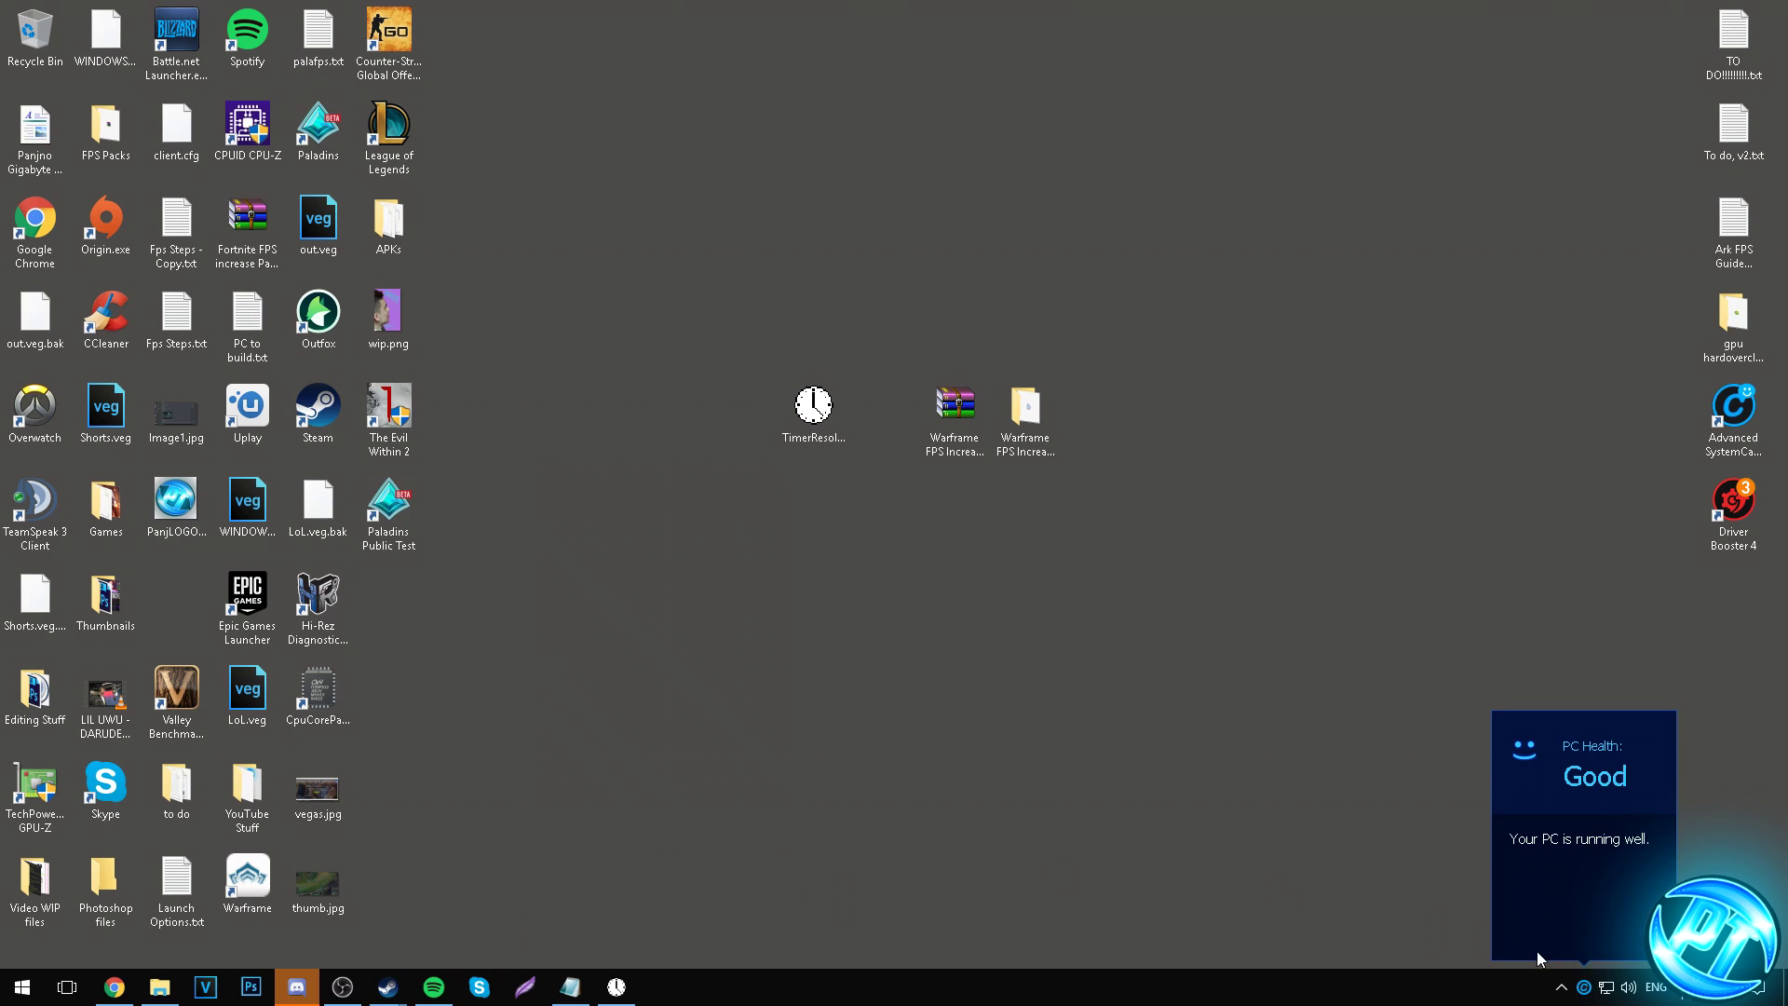
Switch to Steam, launch Warframe, and start the game from its launcher.
mouse_move(413, 985)
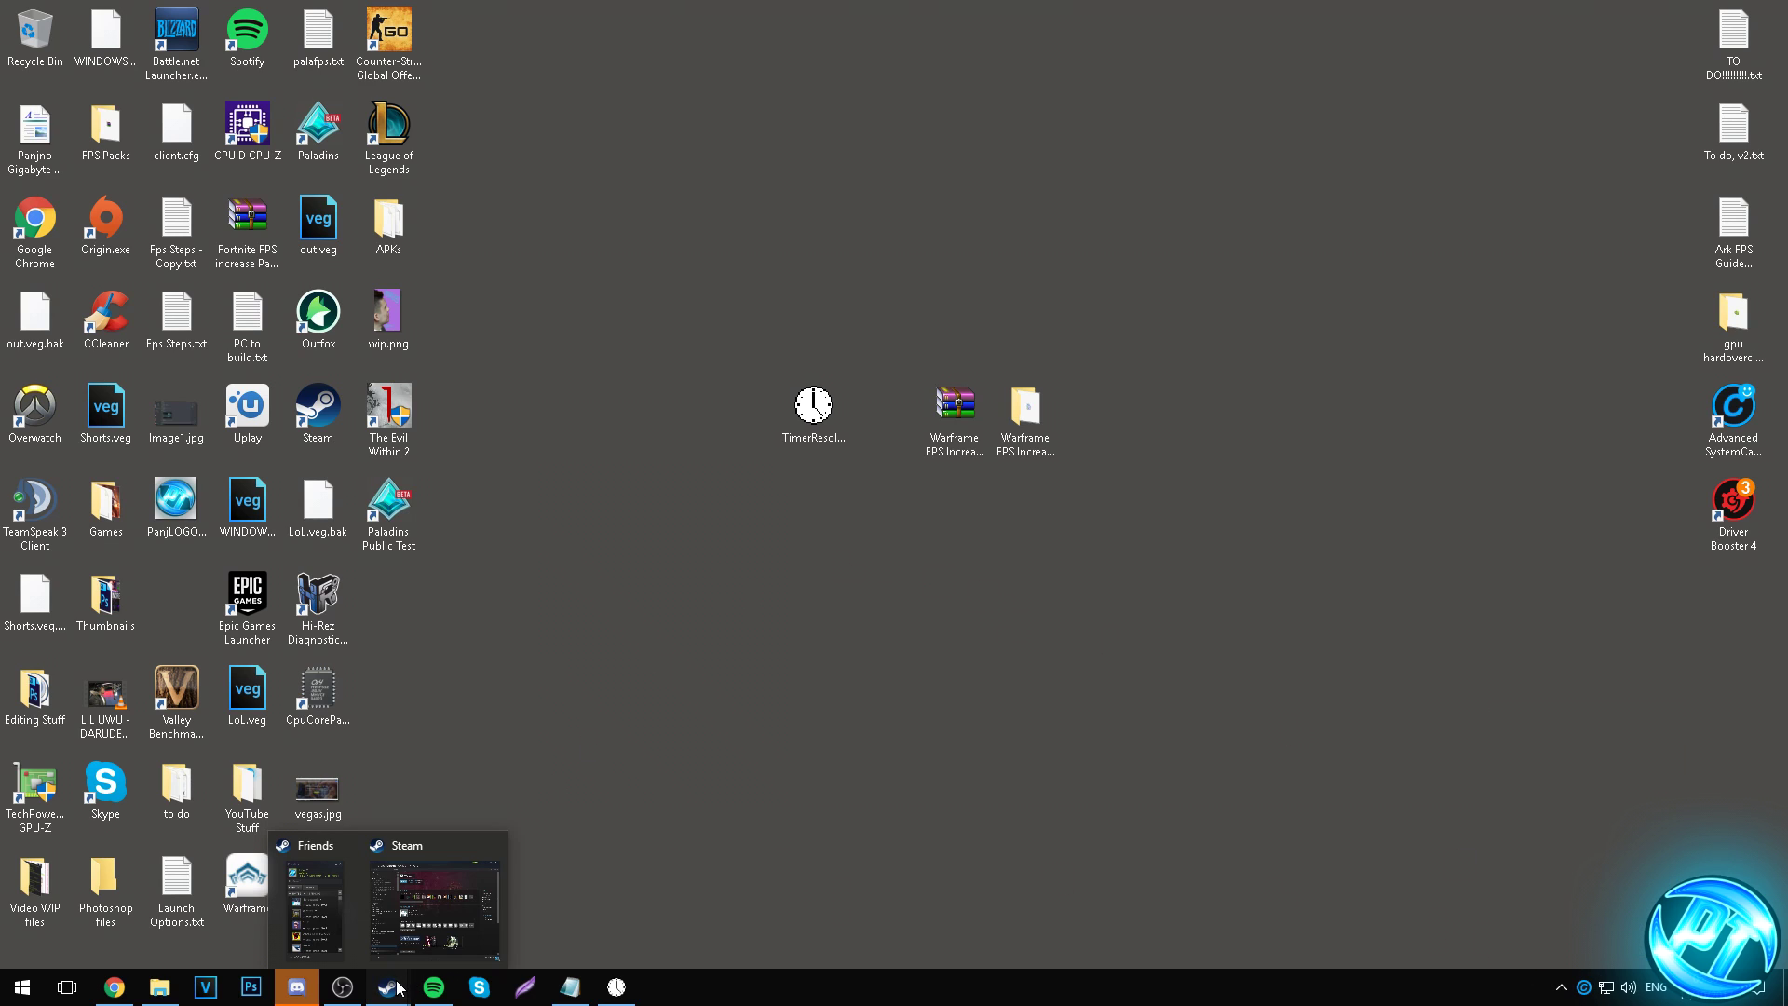
click(394, 912)
click(300, 189)
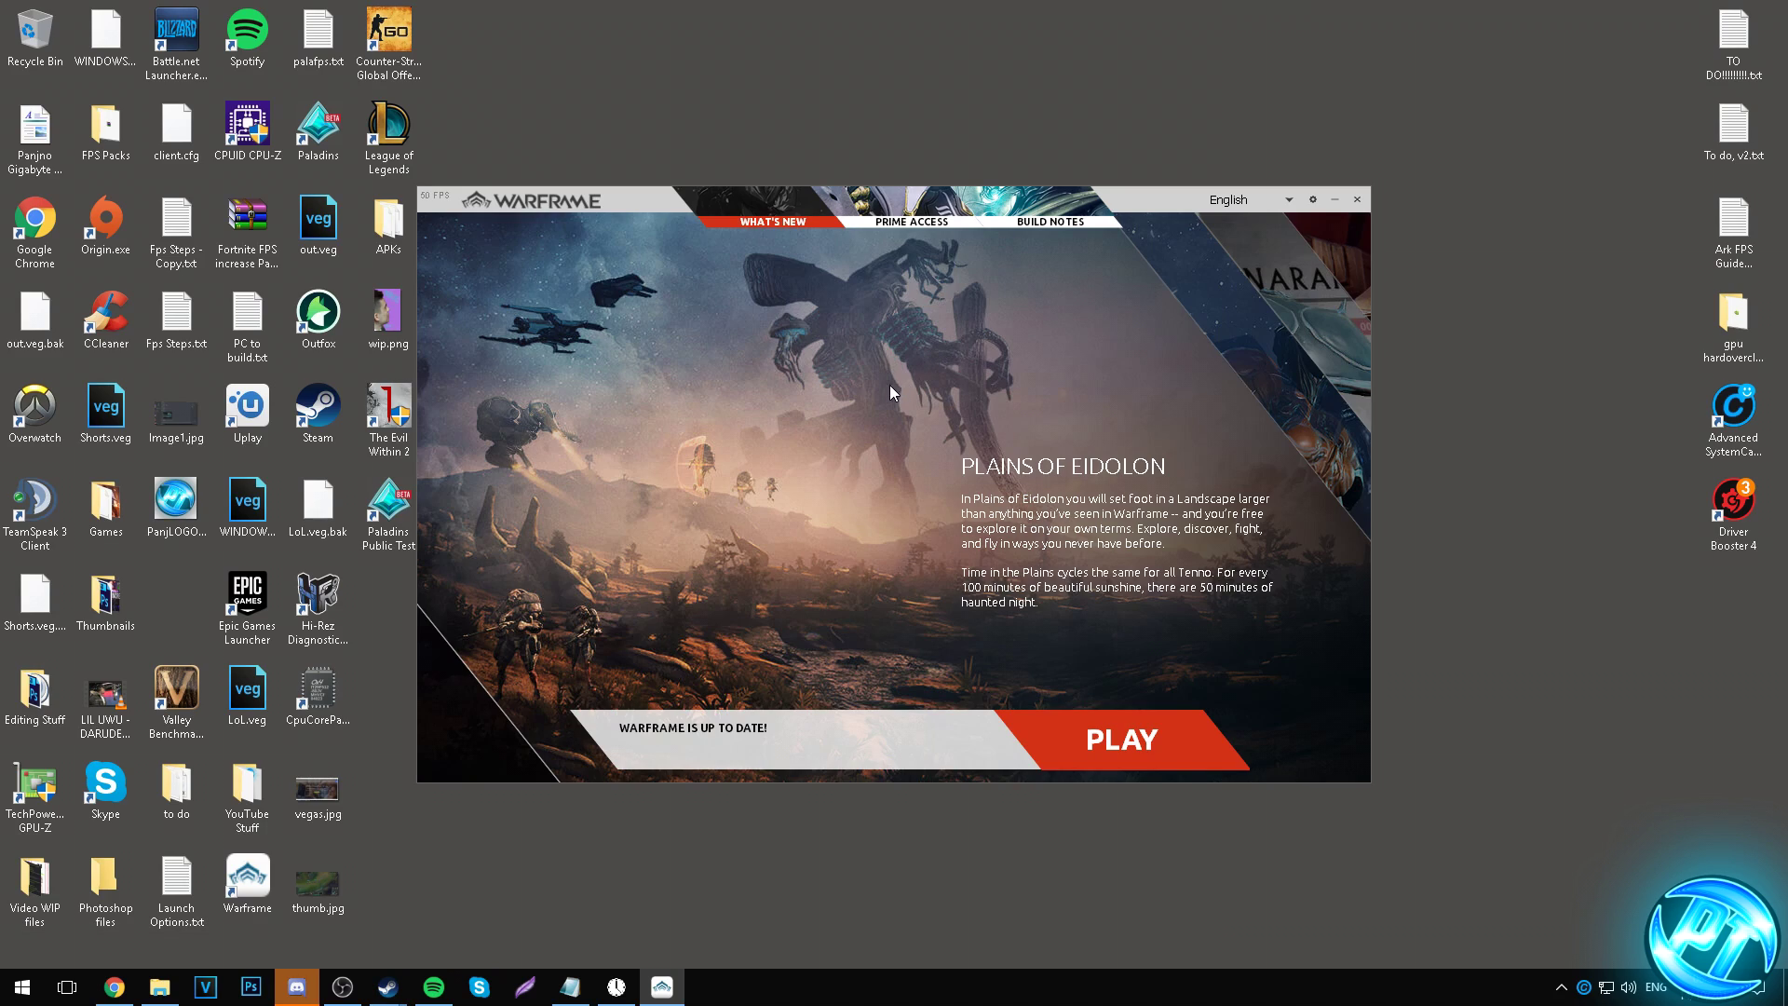
click(1110, 737)
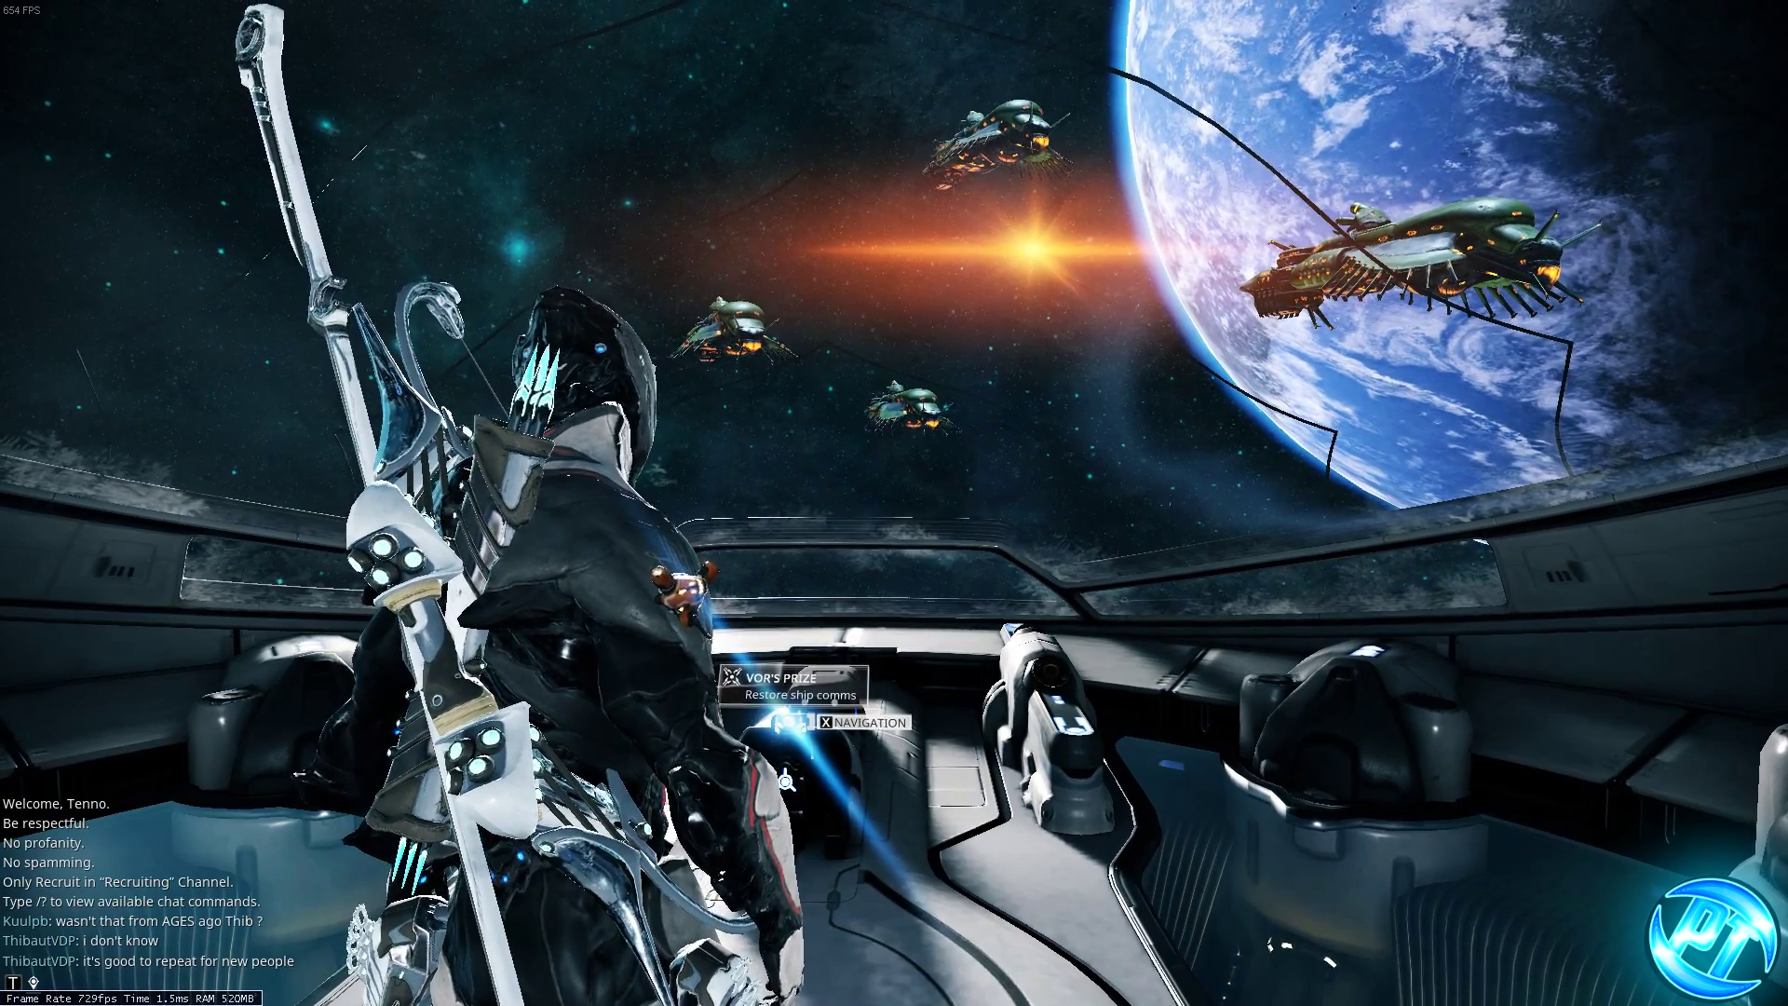
Switch from the game to the desktop, open Task Manager, and go to the details of The Evolution Engine process.
key(alt+Tab)
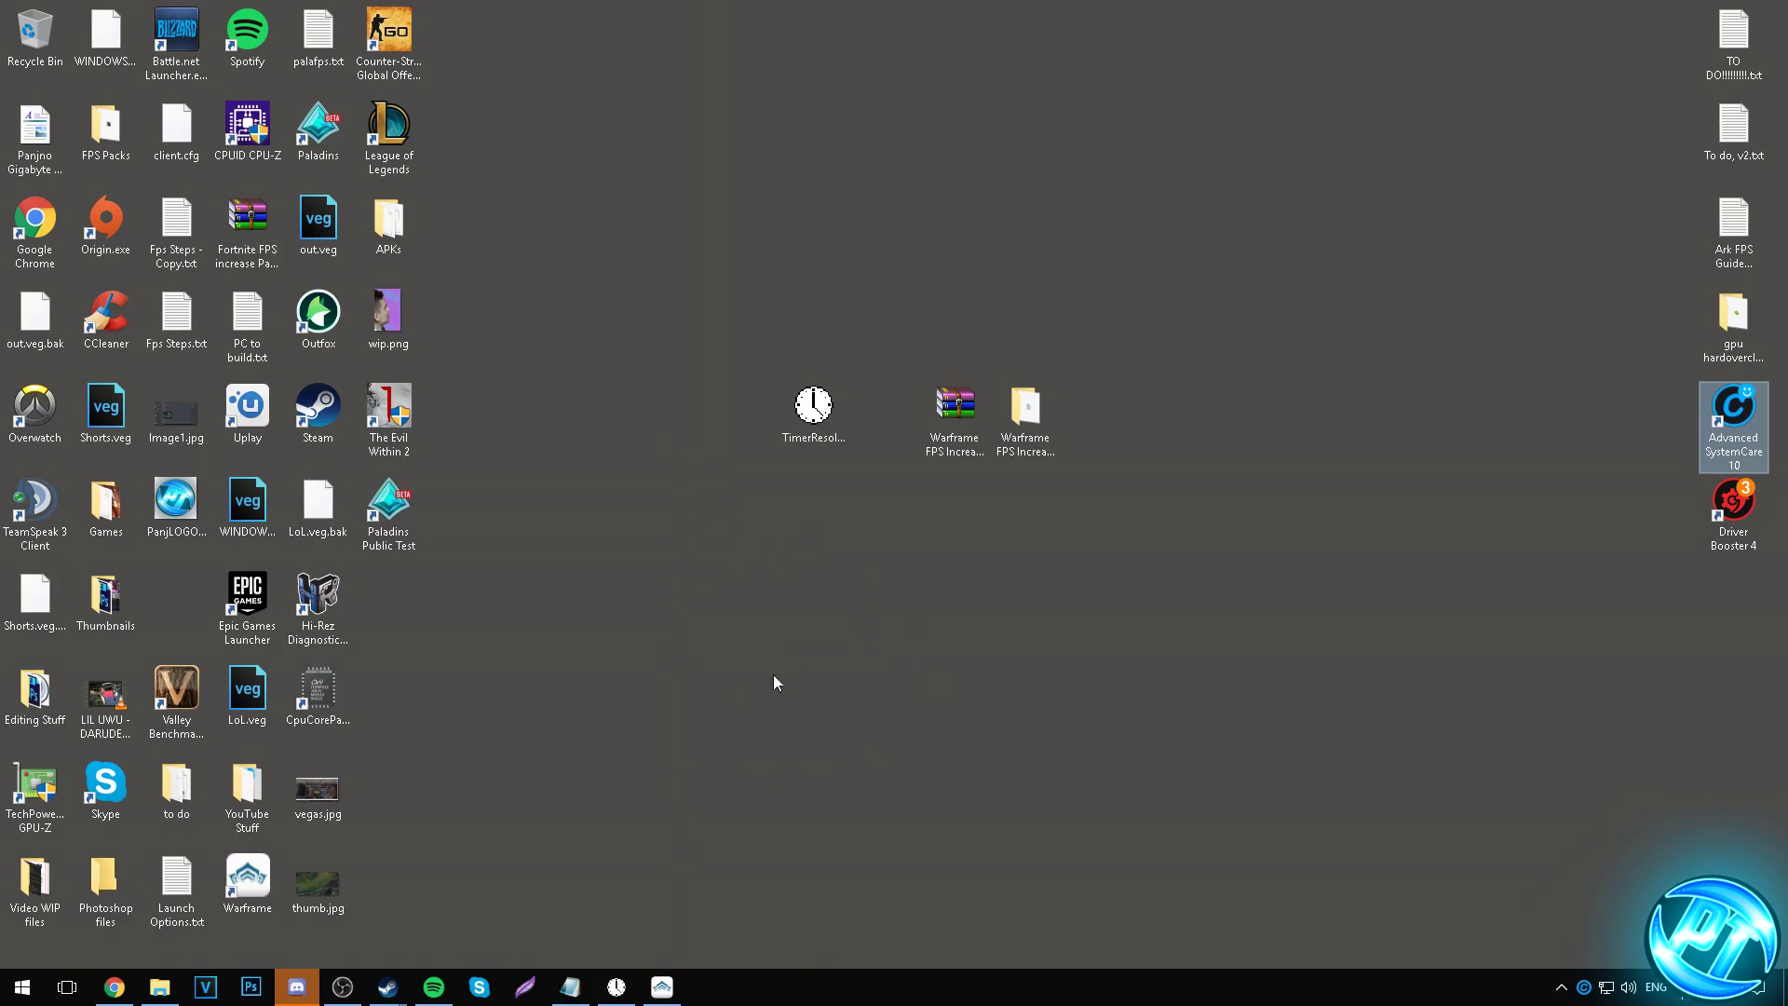
right_click(850, 978)
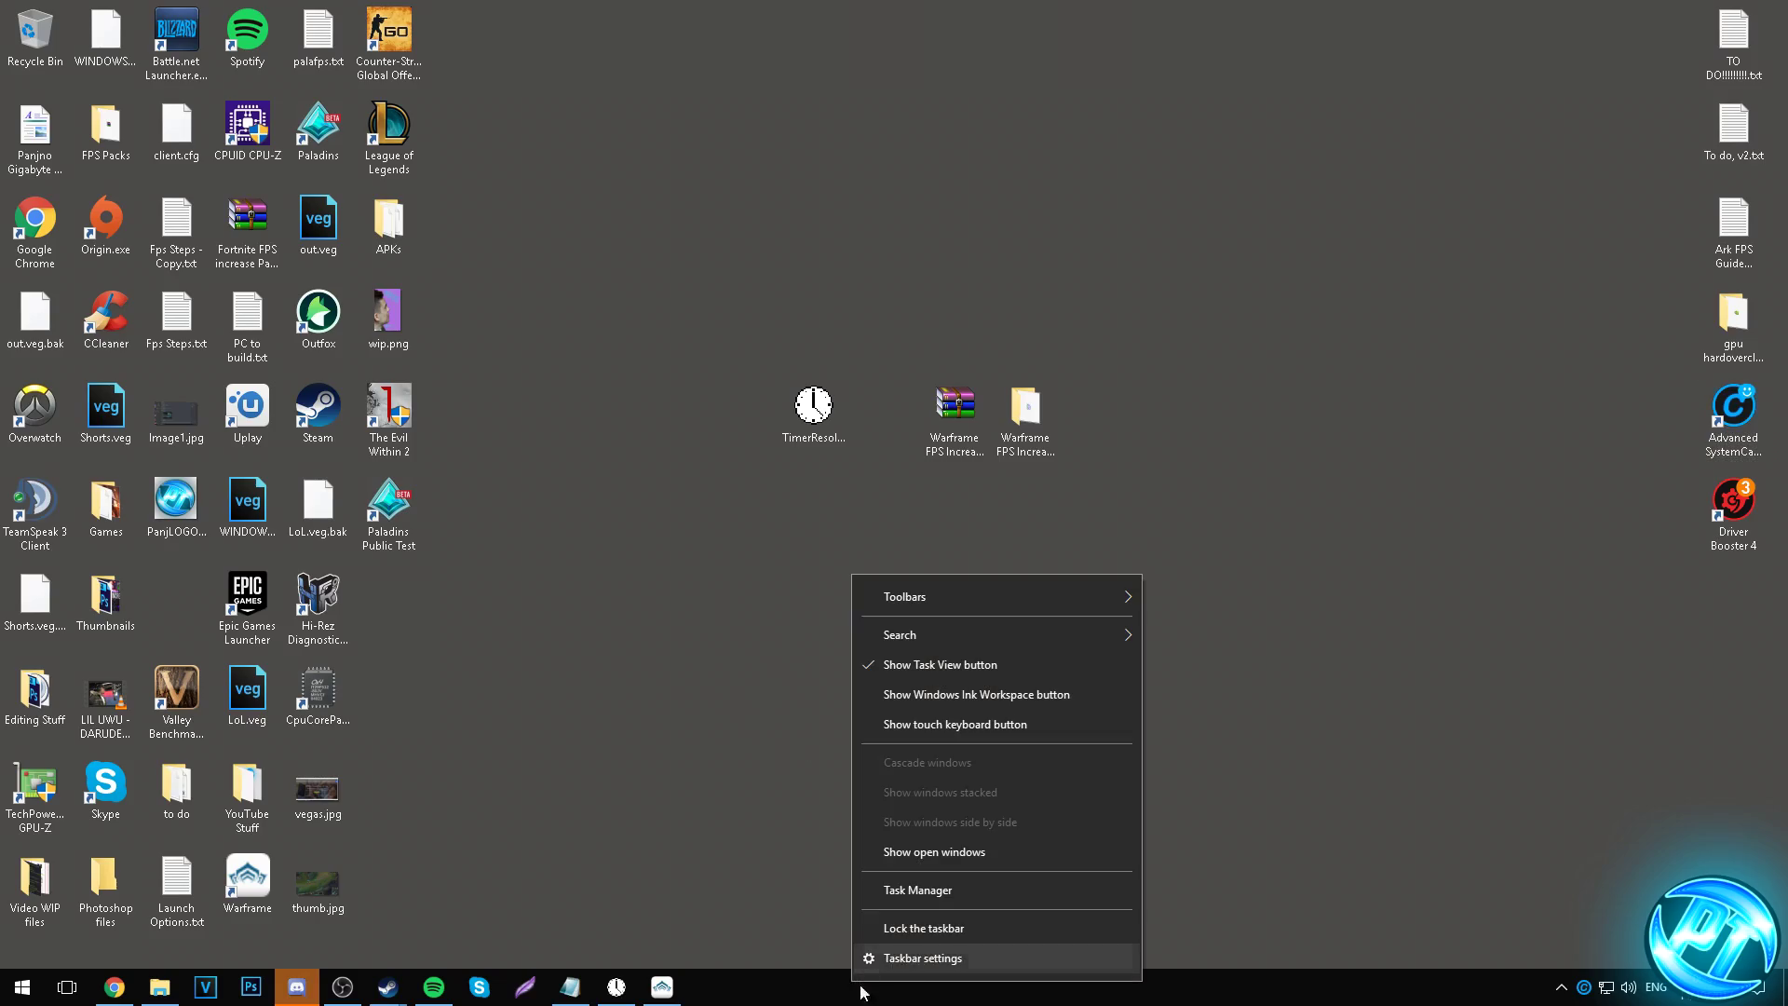
right_click(837, 978)
click(917, 905)
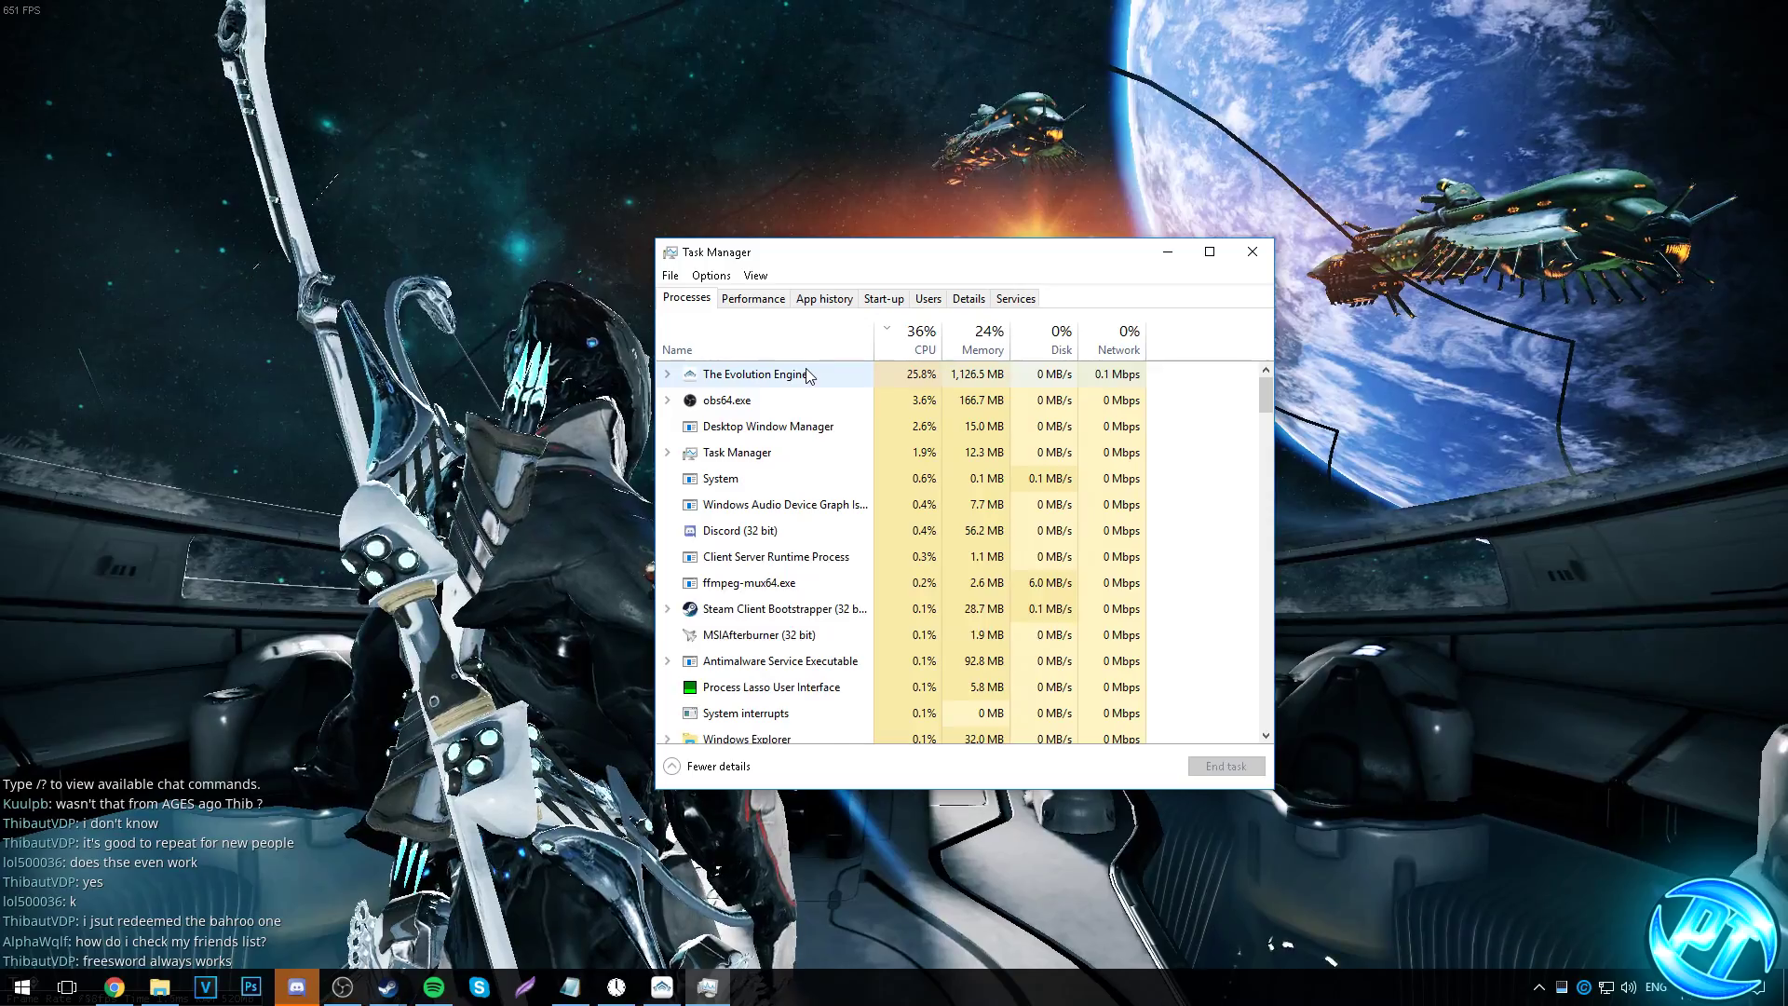
click(823, 377)
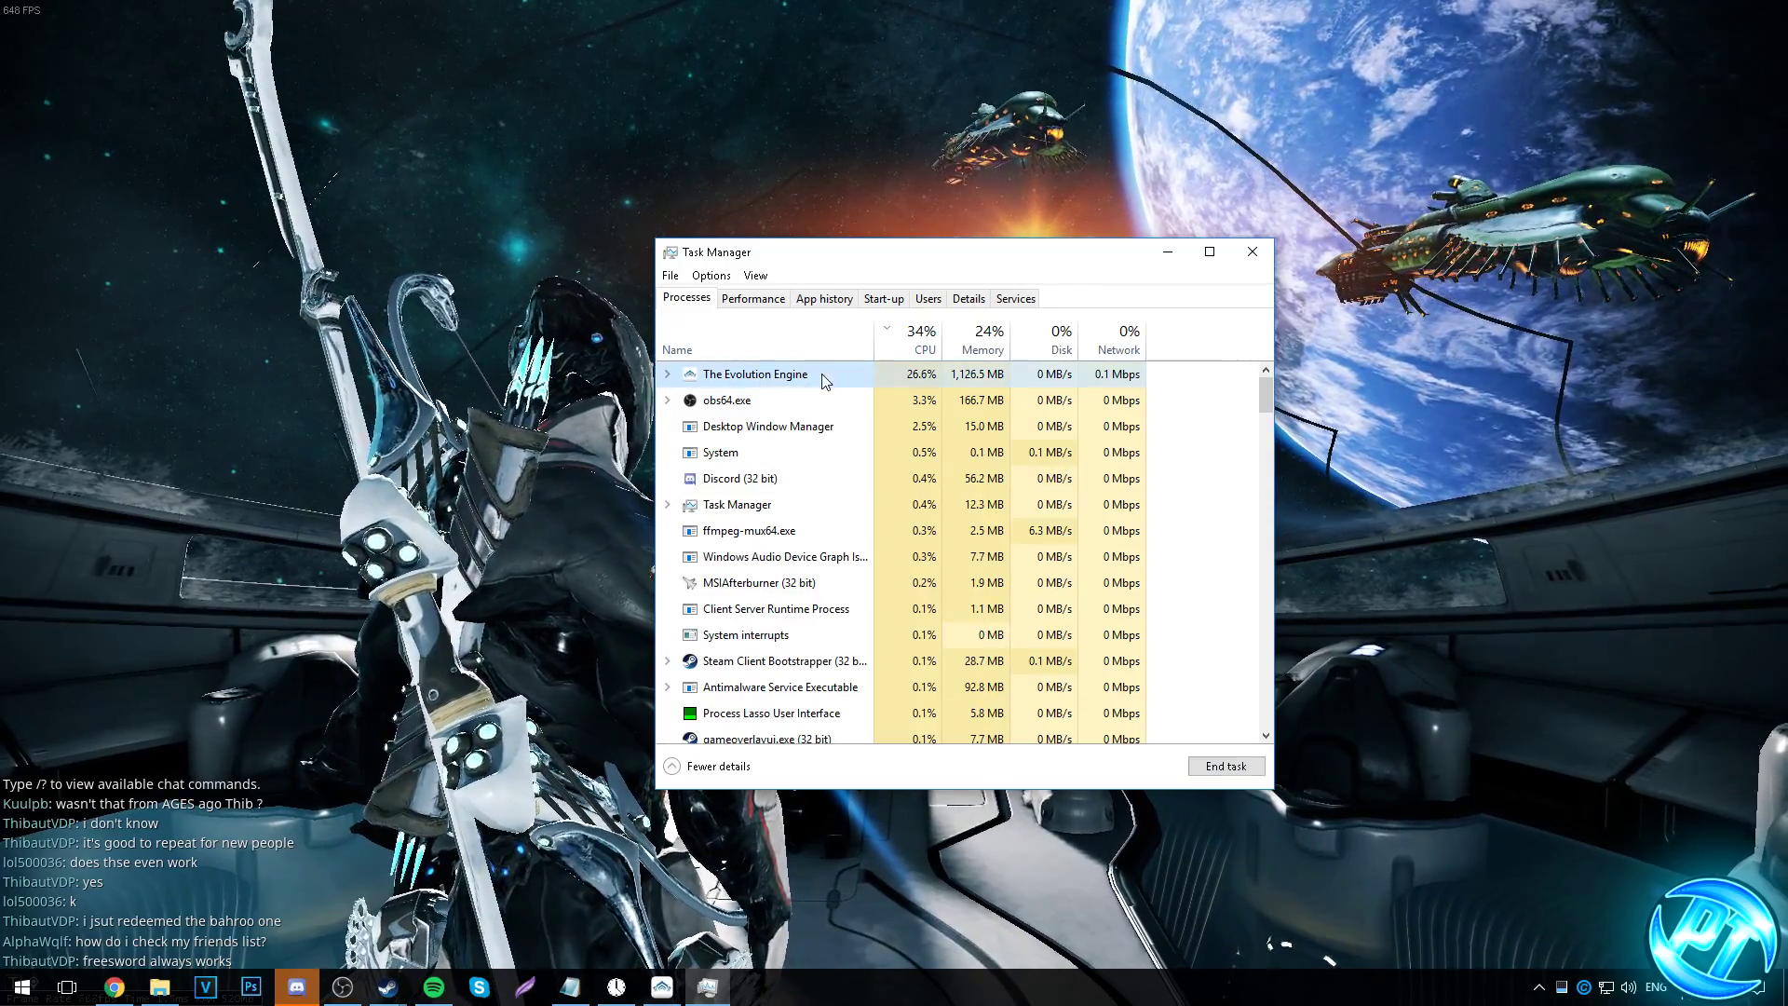
right_click(875, 369)
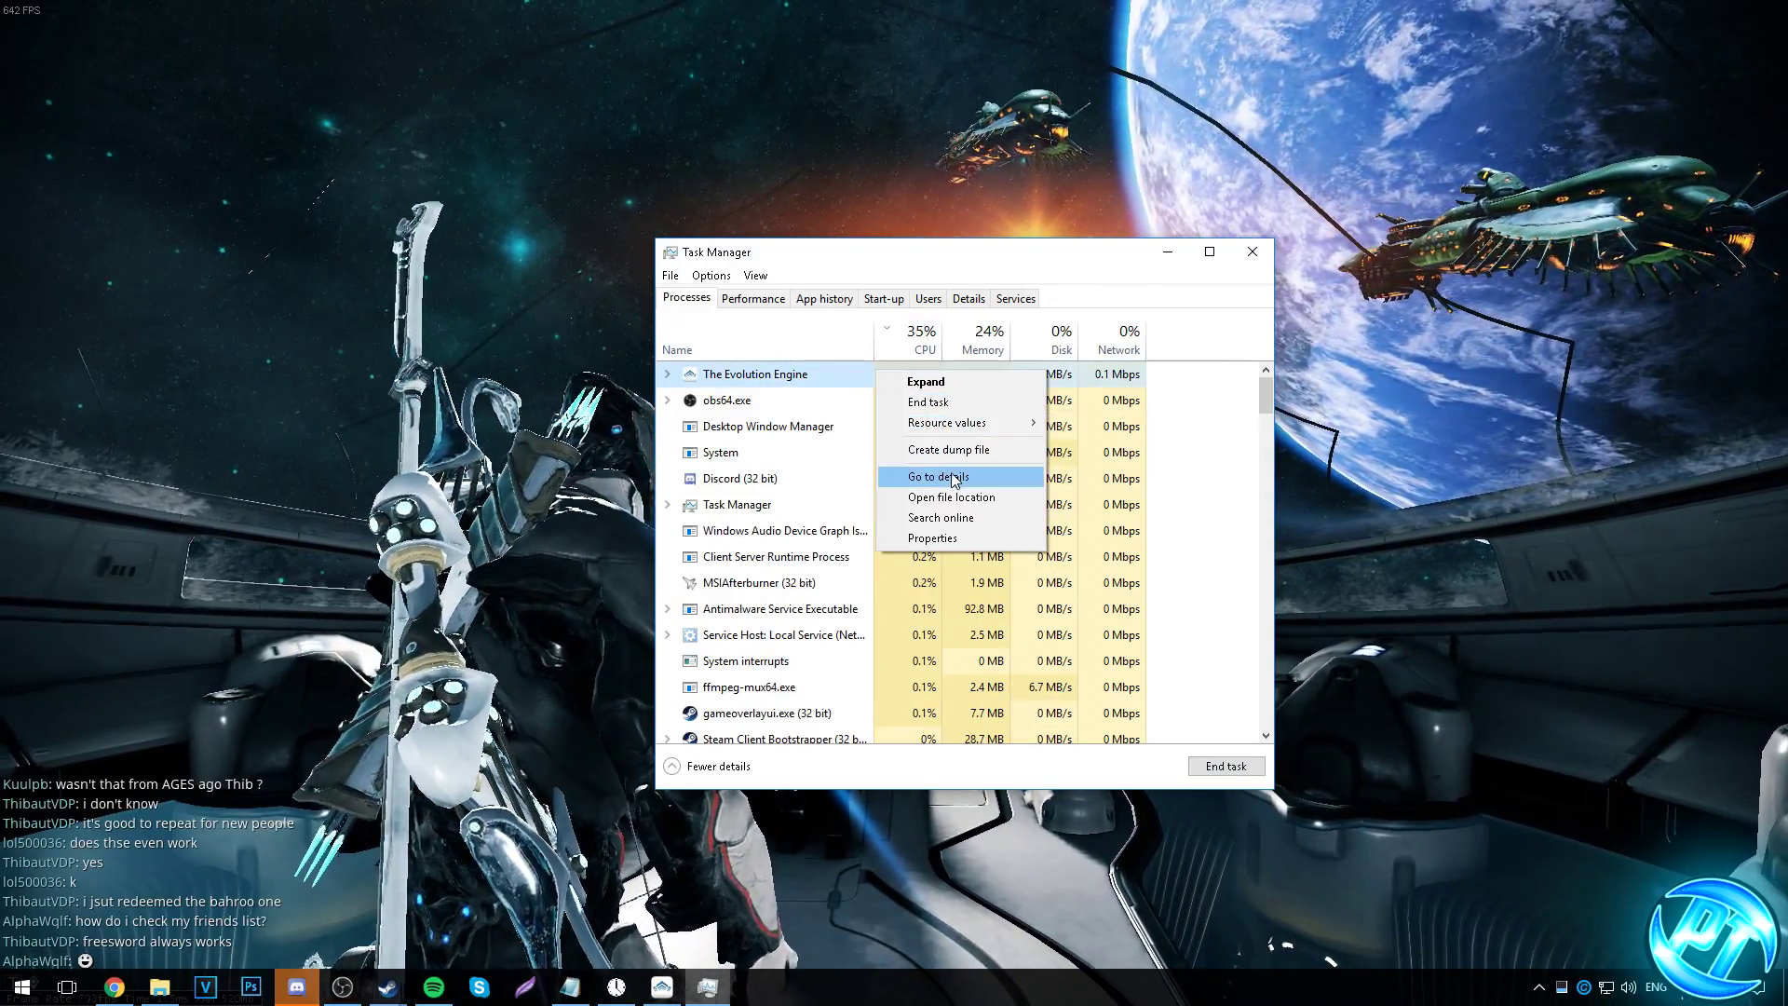
click(938, 476)
Set the priority of the Warframe.x64.exe process to High, confirm the change, and close Task Manager.
right_click(745, 725)
right_click(745, 726)
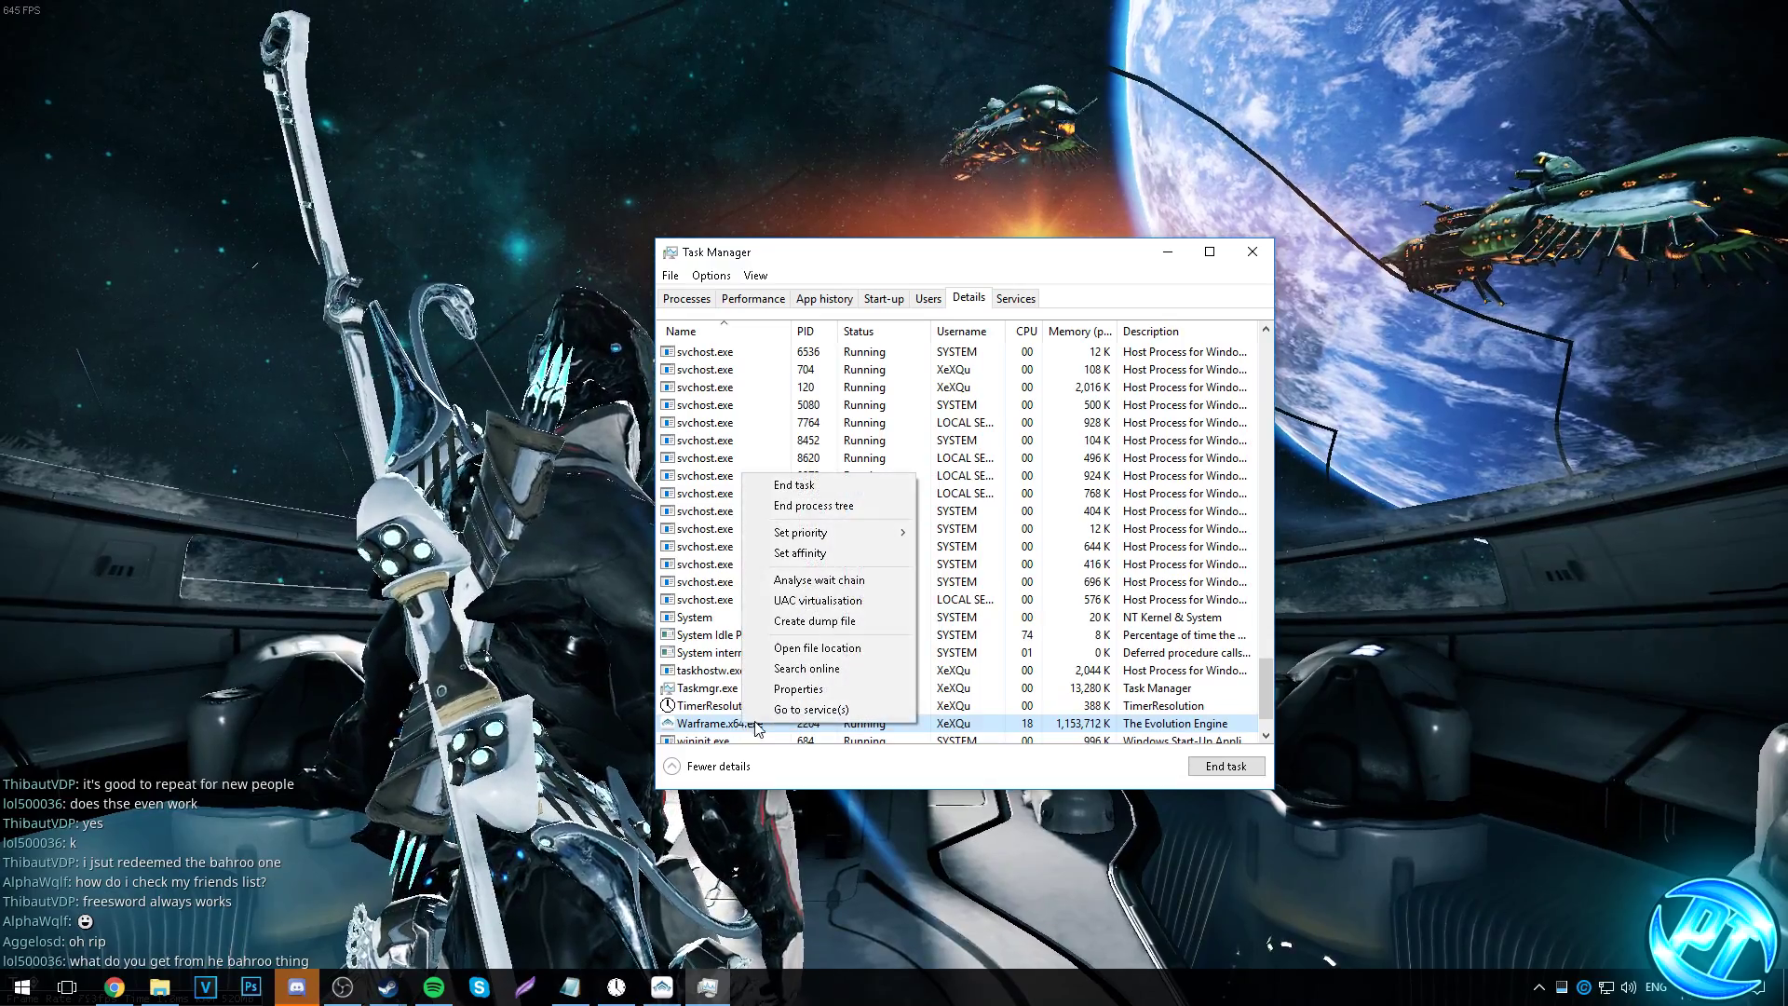
mouse_move(817, 536)
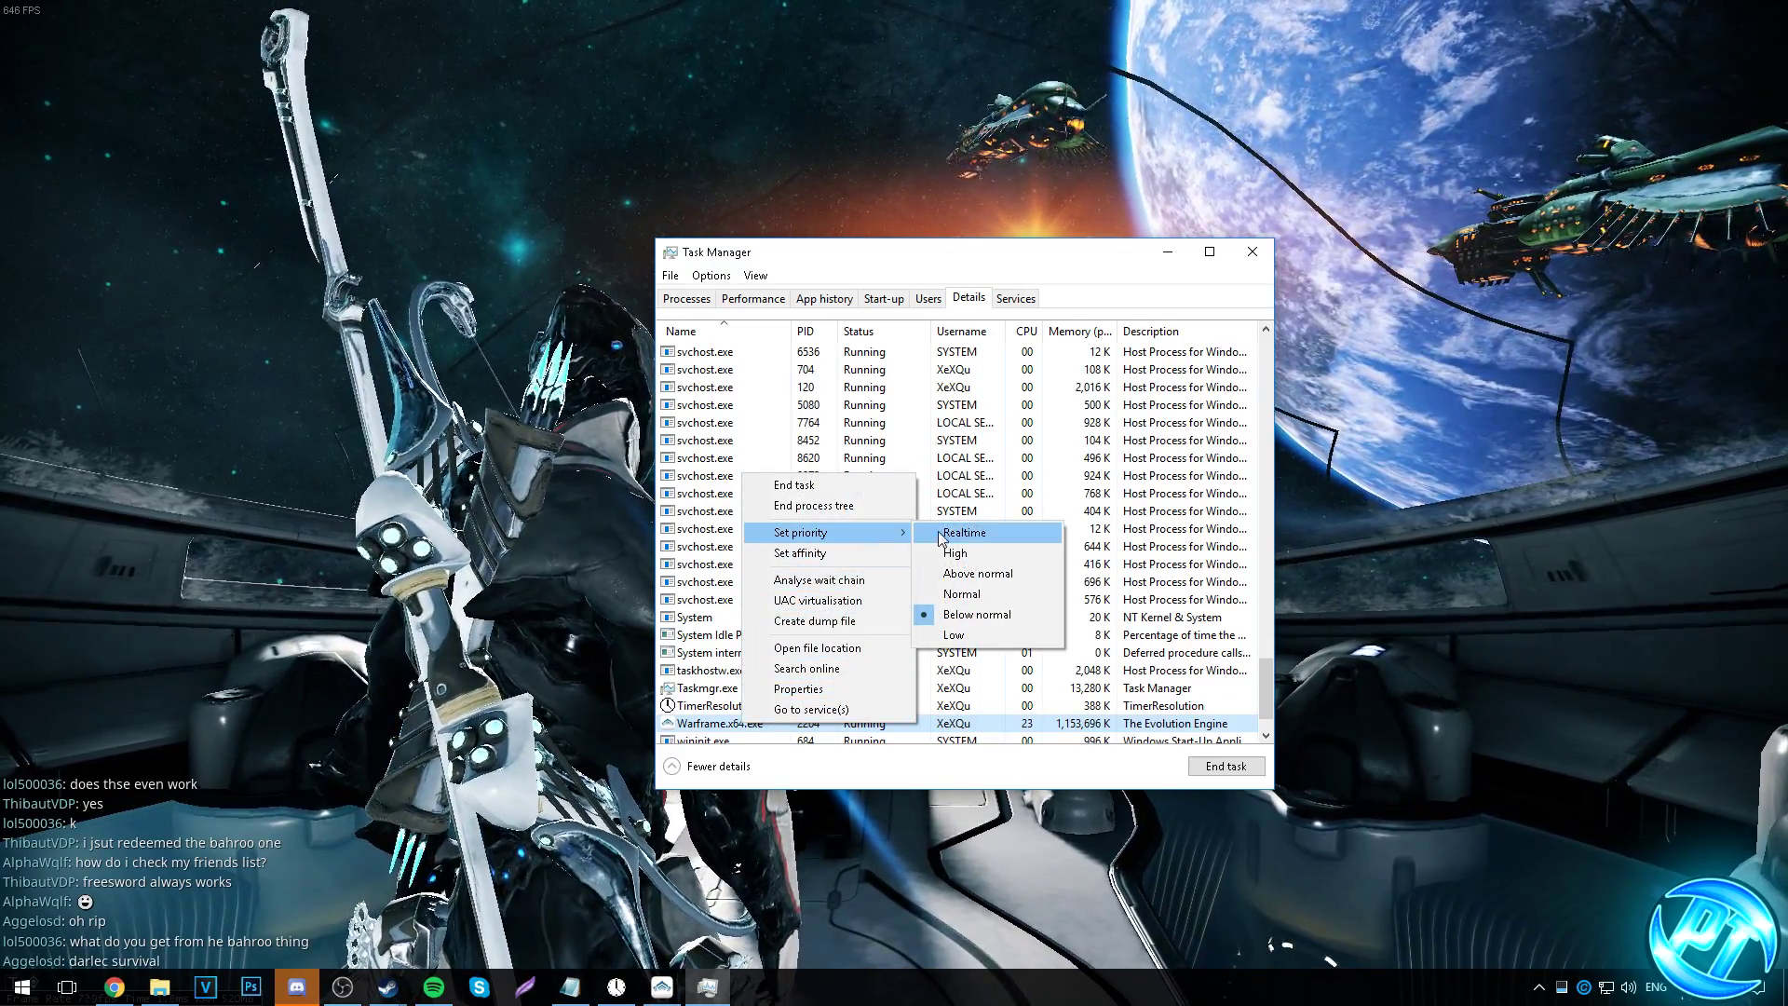
click(955, 552)
click(912, 519)
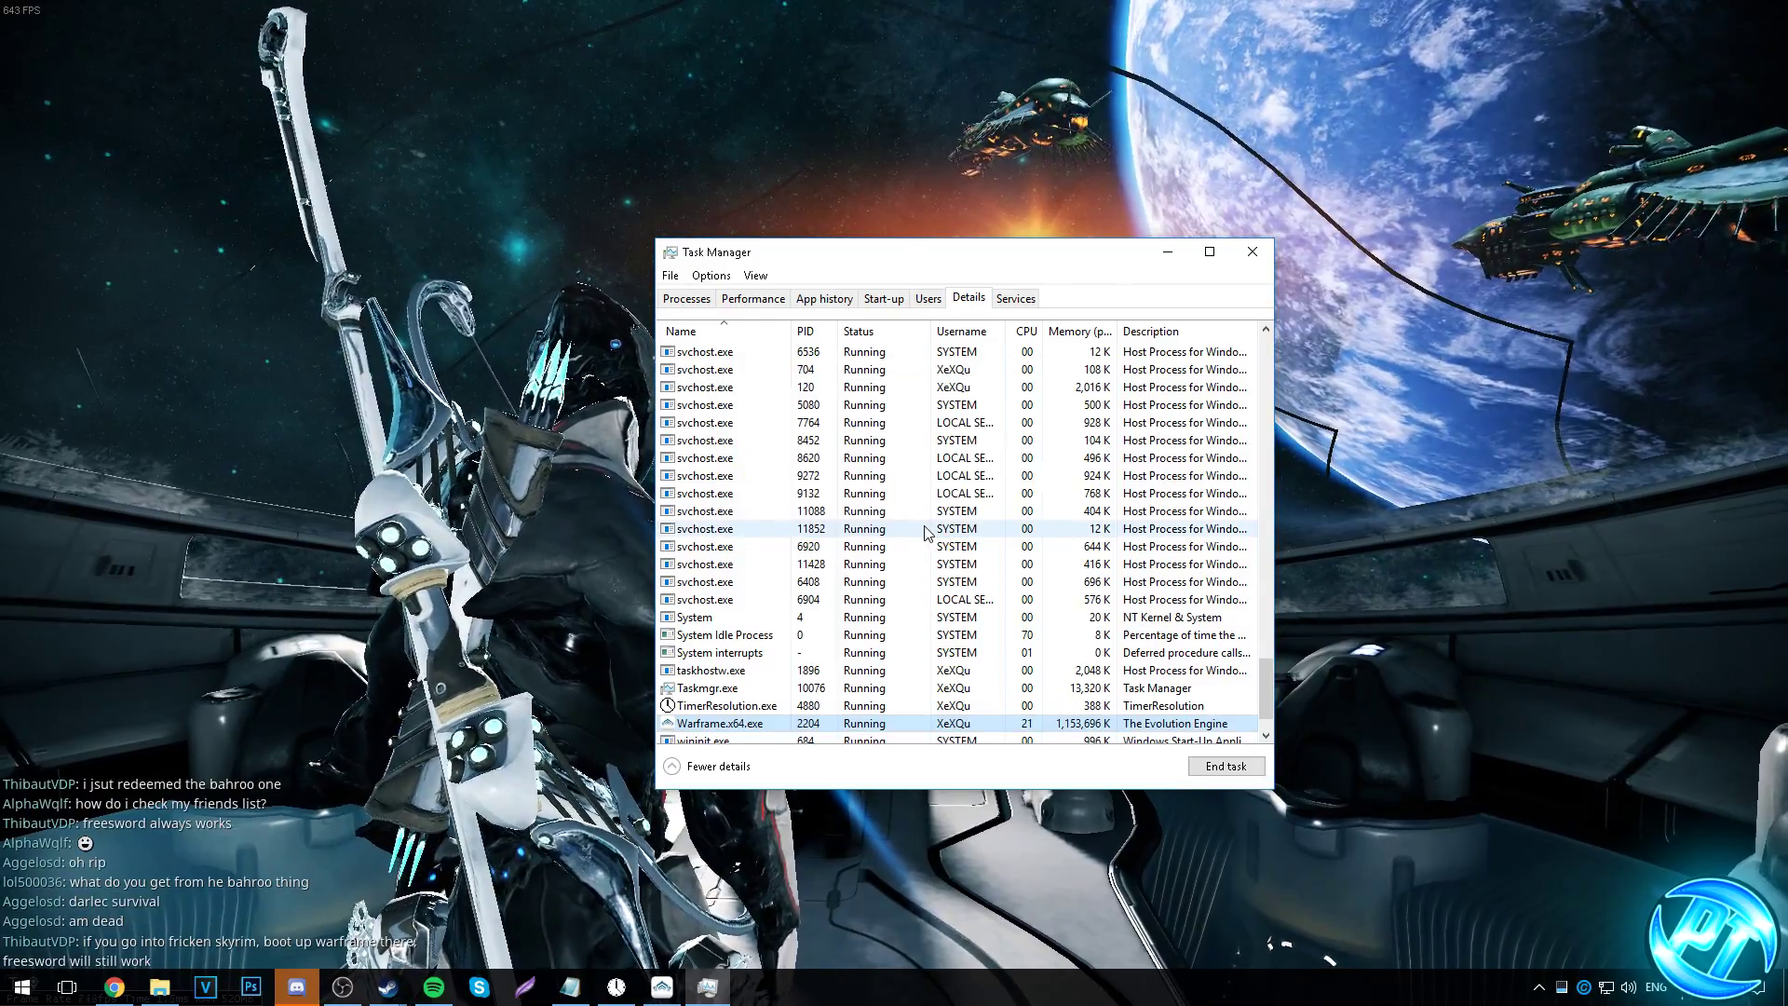
click(1264, 264)
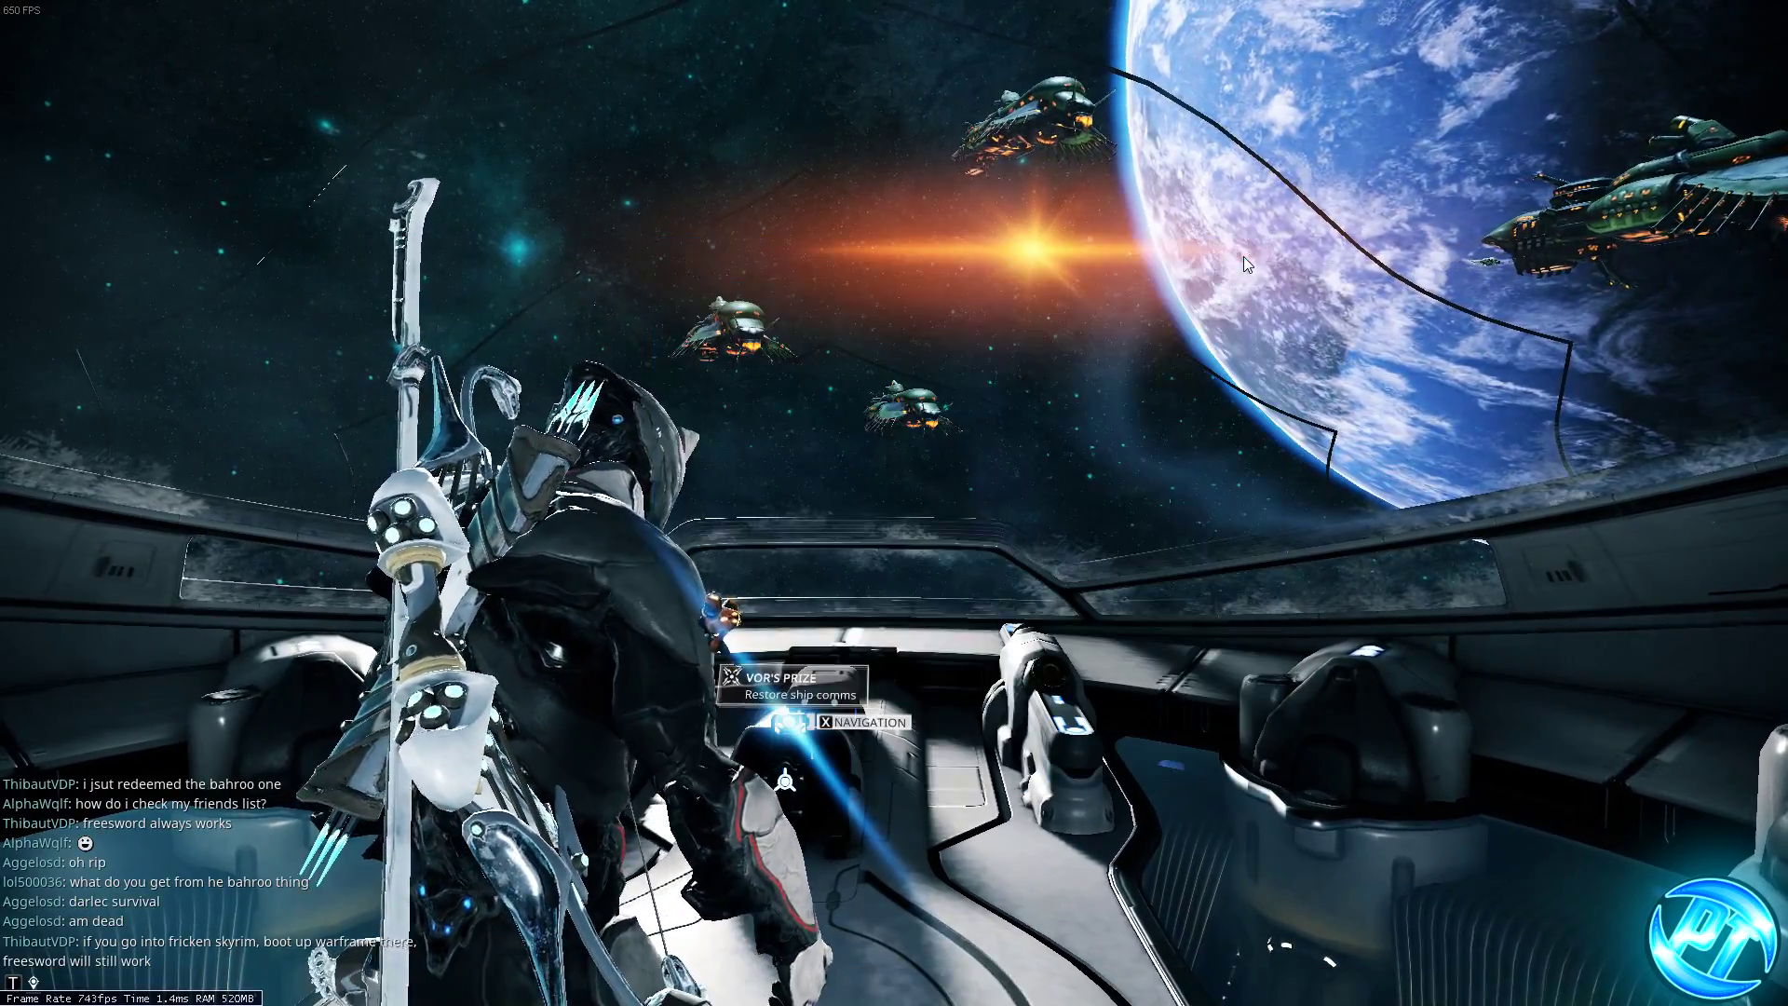